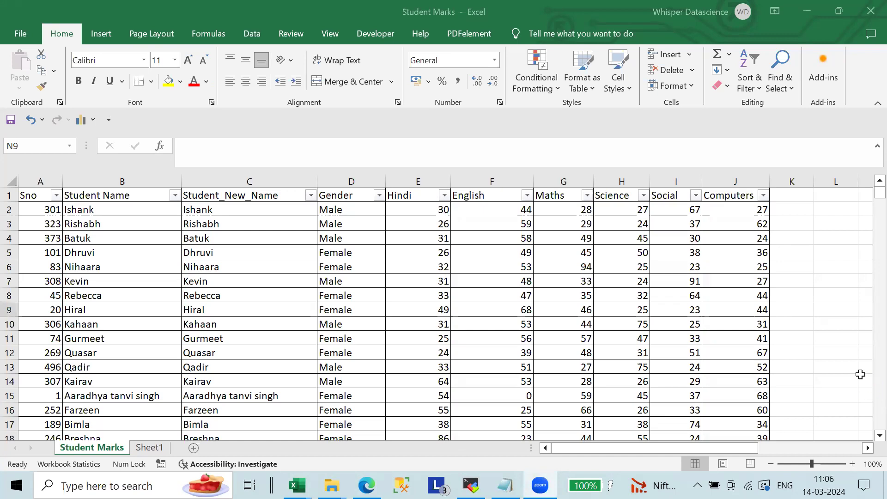
Select columns Sno through Computers and look over cells on the Student Marks sheet.
{"action": "left_click", "coordinate": [182, 133]}
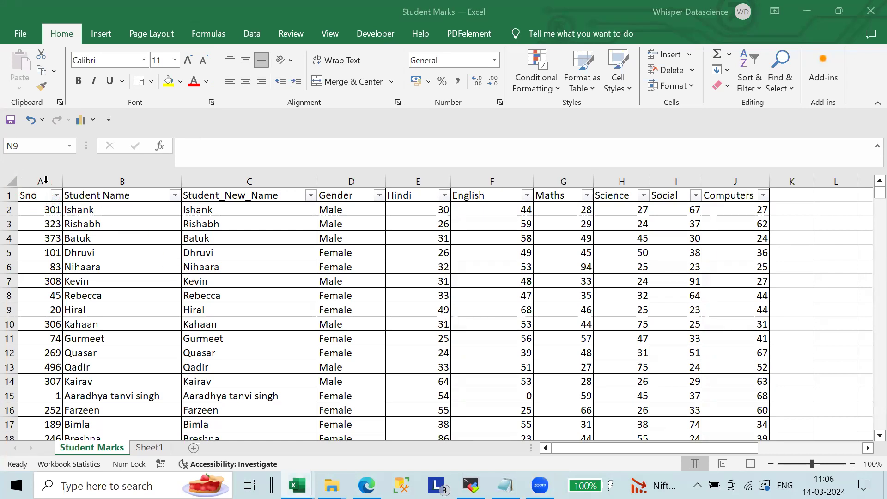
{"action": "left_click", "coordinate": [734, 181]}
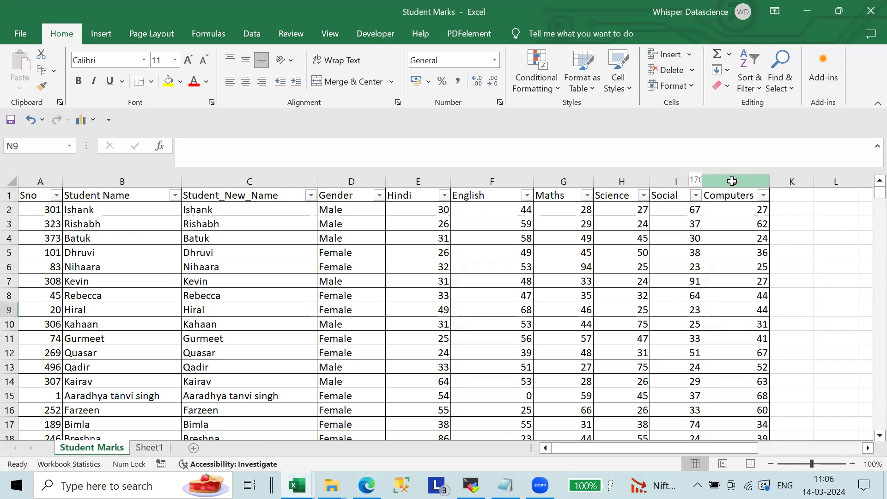
{"action": "left_click", "coordinate": [365, 220]}
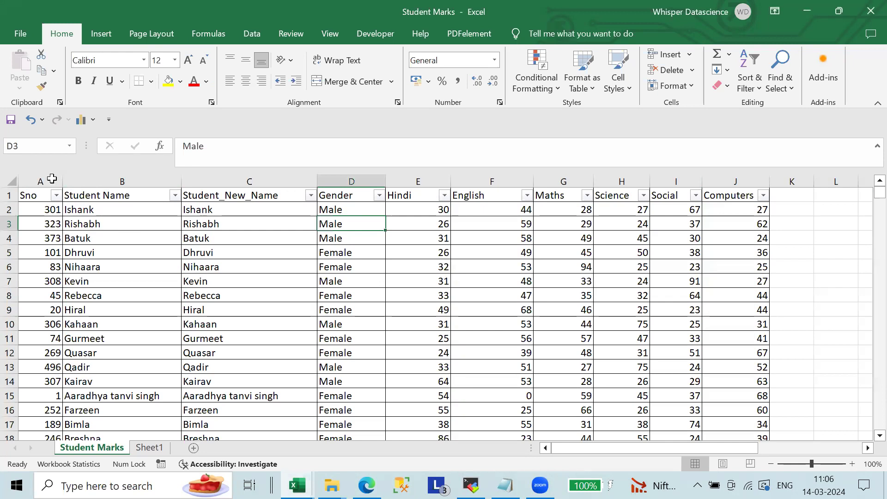
{"action": "left_click_drag", "start_coordinate": [52, 181], "coordinate": [736, 181]}
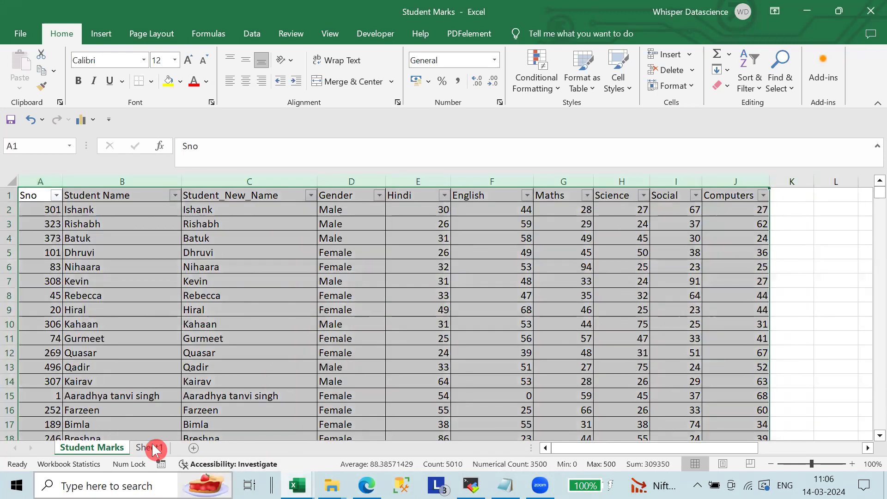
{"action": "left_click", "coordinate": [149, 447]}
{"action": "left_click", "coordinate": [98, 447]}
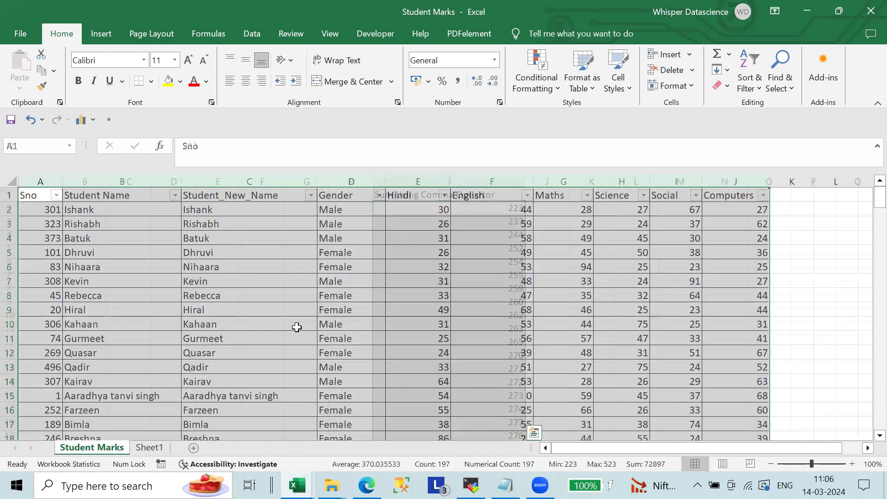
{"action": "left_click", "coordinate": [296, 327]}
{"action": "left_click", "coordinate": [261, 214]}
{"action": "key", "text": "Right"}
{"action": "key", "text": "Right"}
{"action": "key", "text": "Right"}
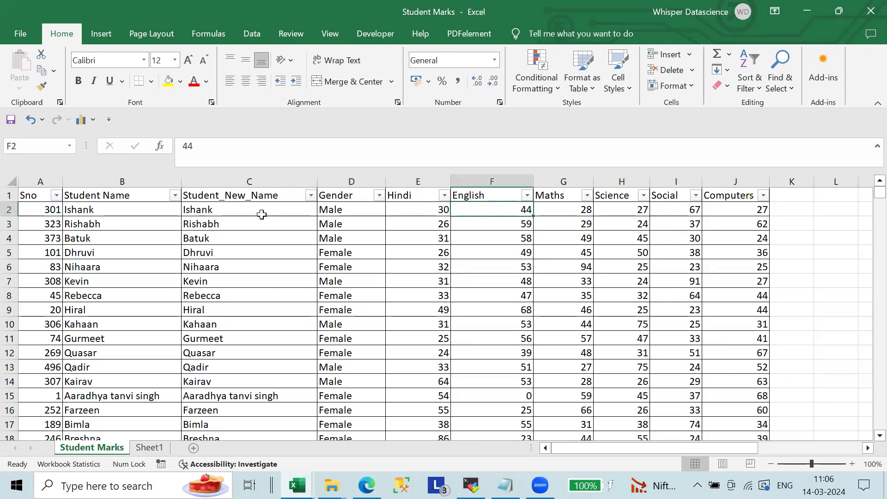
Look through the AutoSum, Fill and Clear option lists without changing anything.
{"action": "left_click", "coordinate": [727, 55]}
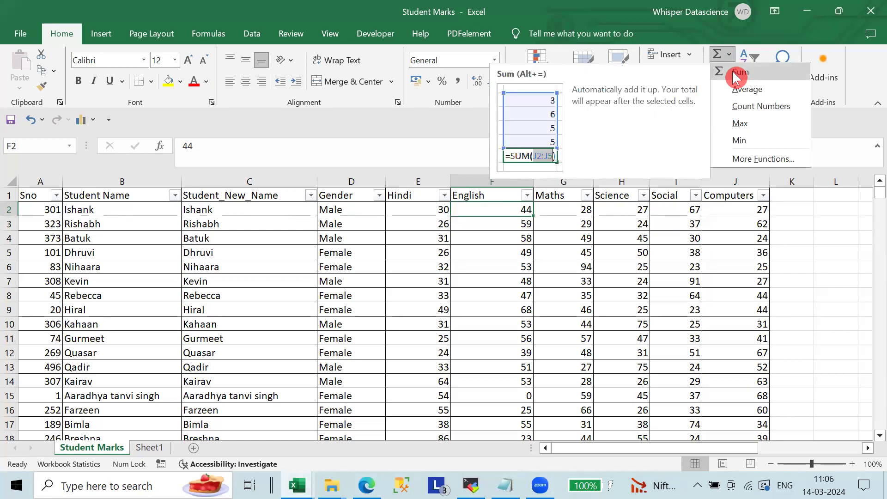
{"action": "left_click", "coordinate": [730, 56]}
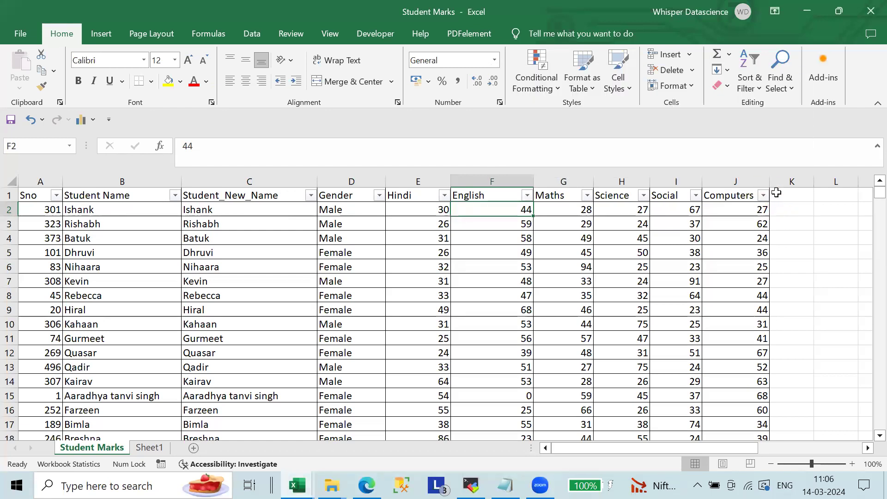
{"action": "left_click", "coordinate": [728, 70]}
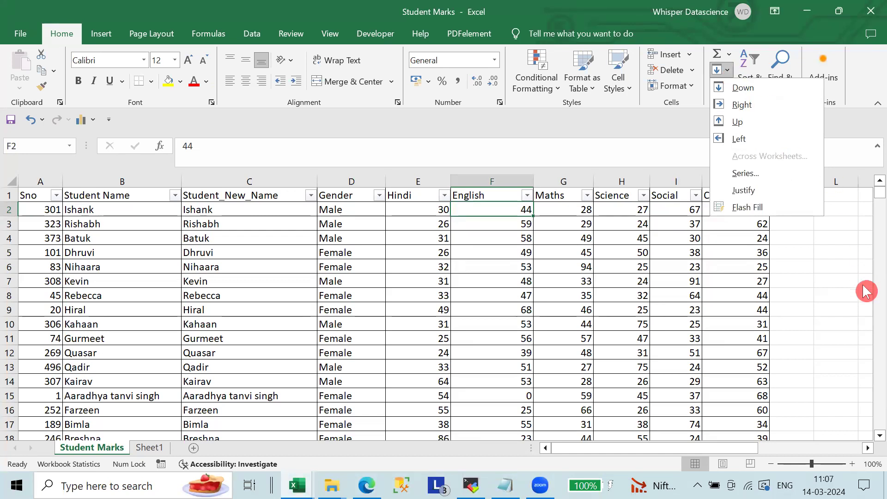
{"action": "left_click", "coordinate": [840, 279]}
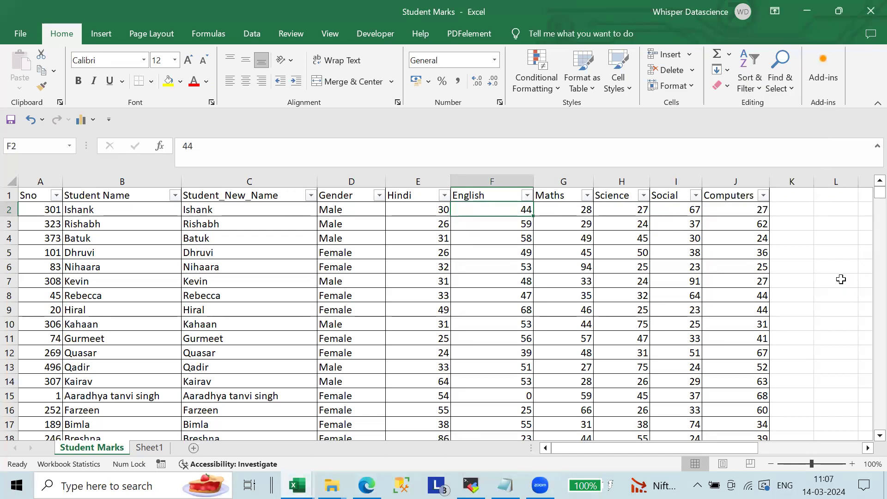
{"action": "left_click", "coordinate": [726, 86]}
{"action": "left_click", "coordinate": [709, 275]}
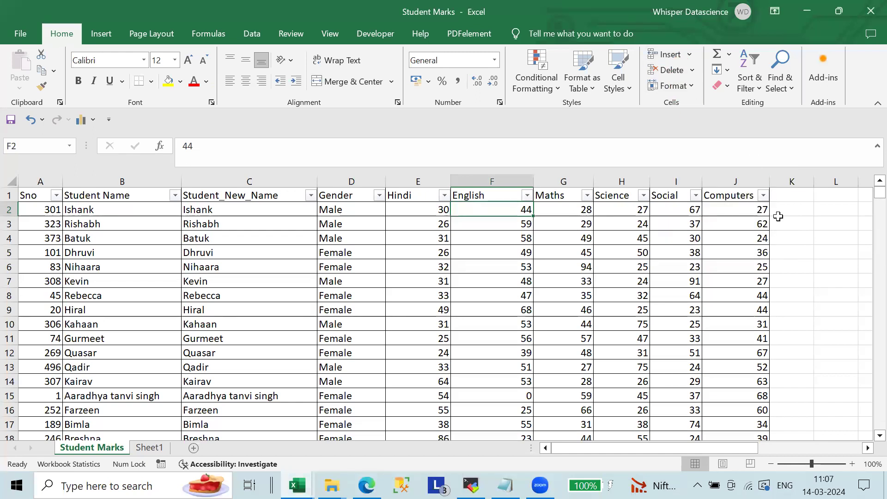
{"action": "left_click", "coordinate": [787, 224]}
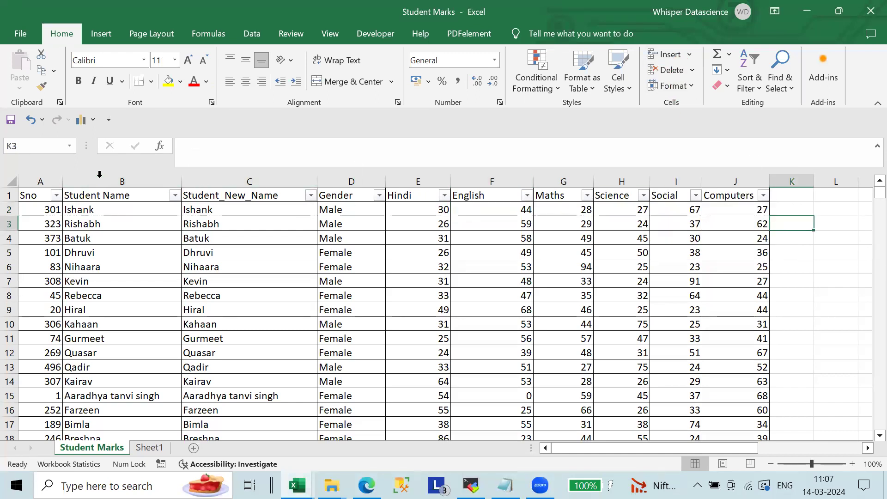
Select columns A through J and preview the Sort & Filter and Find & Select menus.
{"action": "left_click_drag", "start_coordinate": [40, 181], "coordinate": [730, 196]}
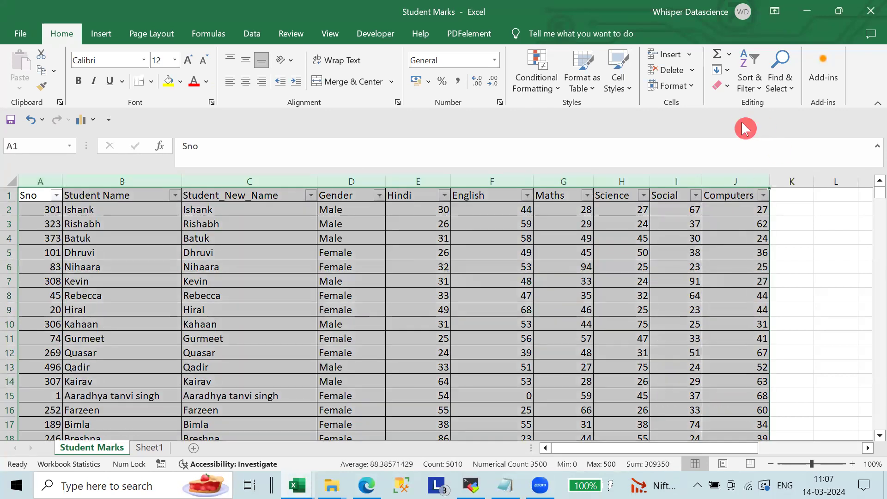
{"action": "left_click", "coordinate": [754, 91]}
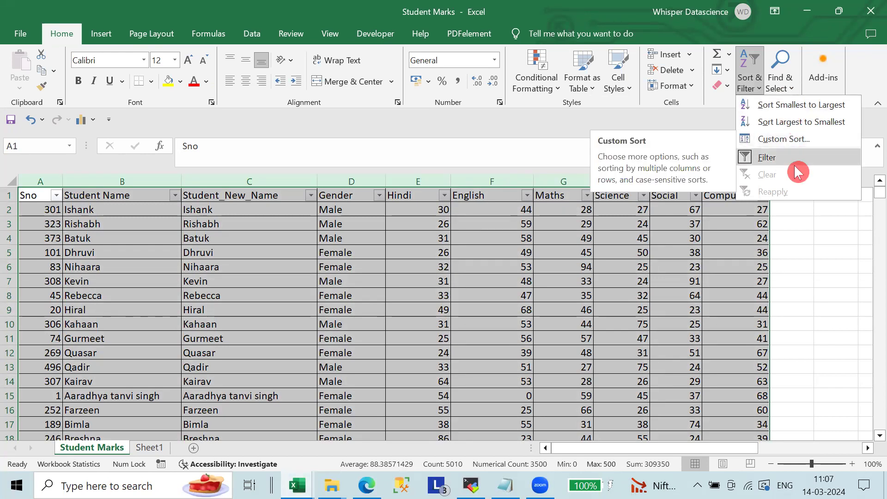
{"action": "left_click", "coordinate": [794, 276]}
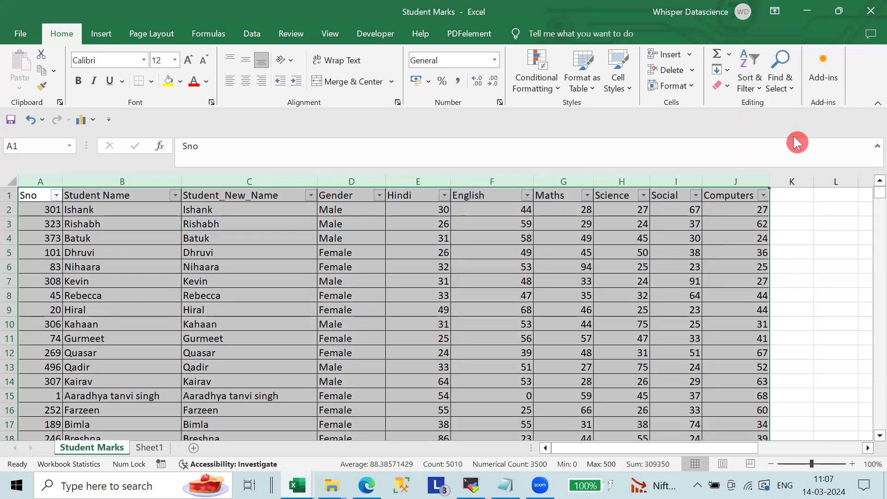
{"action": "left_click", "coordinate": [789, 82]}
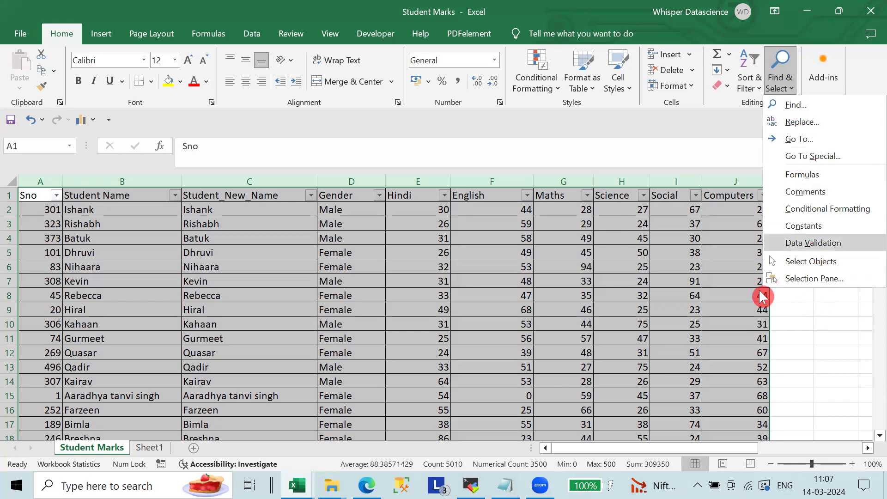
{"action": "left_click", "coordinate": [710, 294]}
Reselect columns A through J and sort them by Sno, smallest to largest.
{"action": "left_click", "coordinate": [376, 252]}
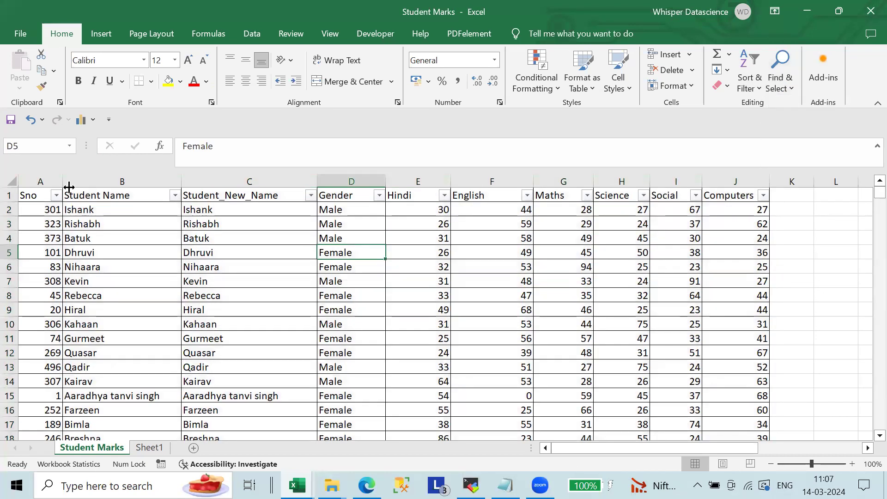
{"action": "left_click_drag", "start_coordinate": [38, 183], "coordinate": [732, 159]}
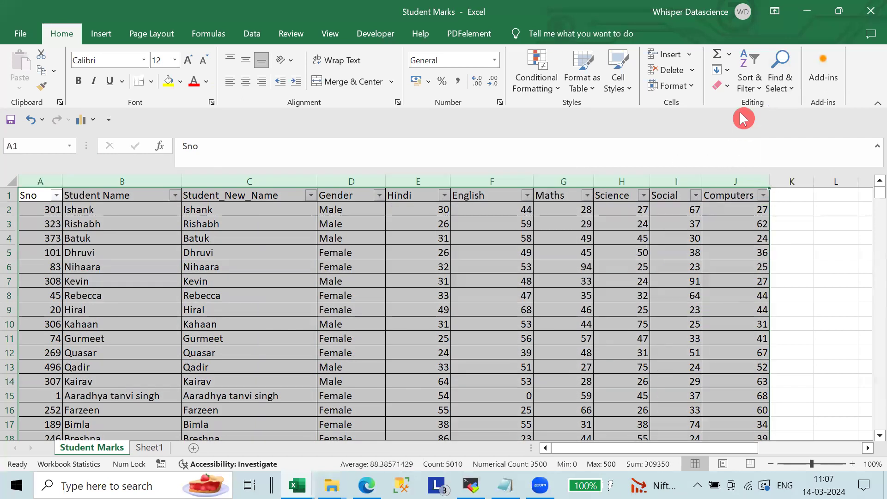
{"action": "left_click", "coordinate": [749, 88]}
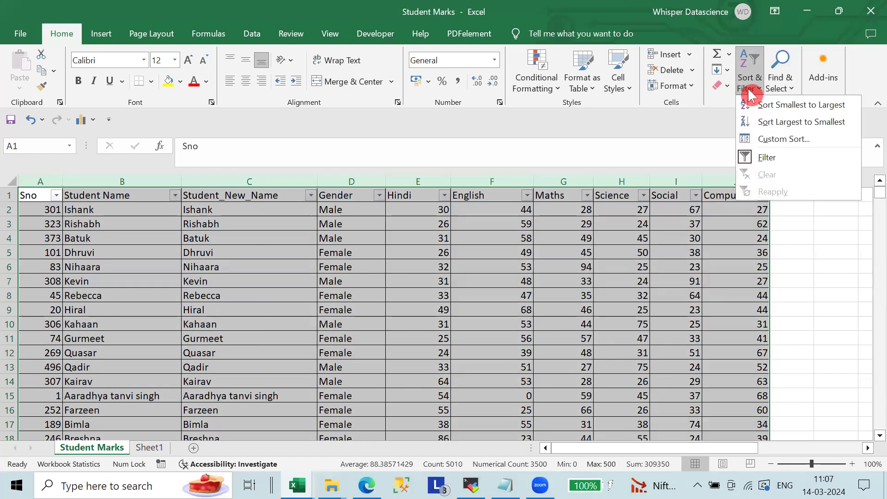
{"action": "left_click", "coordinate": [790, 104]}
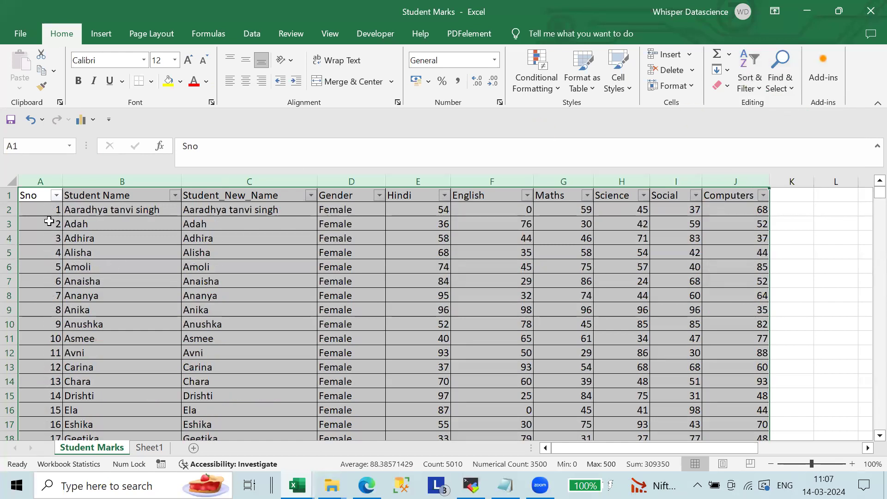
{"action": "left_click", "coordinate": [56, 213]}
{"action": "left_click", "coordinate": [45, 181]}
{"action": "scroll", "coordinate": [86, 311], "scroll_direction": "down", "scroll_amount": 16}
{"action": "scroll", "coordinate": [86, 311], "scroll_direction": "up", "scroll_amount": 16}
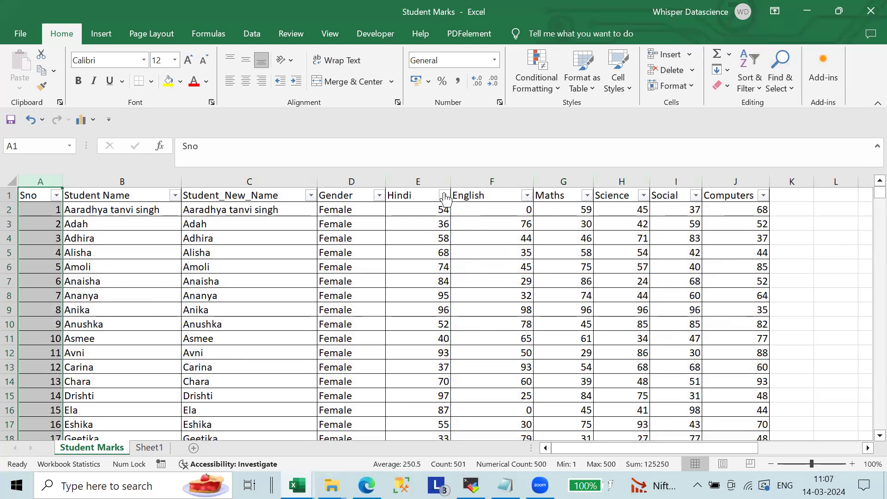
Sort the Hindi column alone smallest to largest, continuing with the current selection.
{"action": "left_click", "coordinate": [420, 177]}
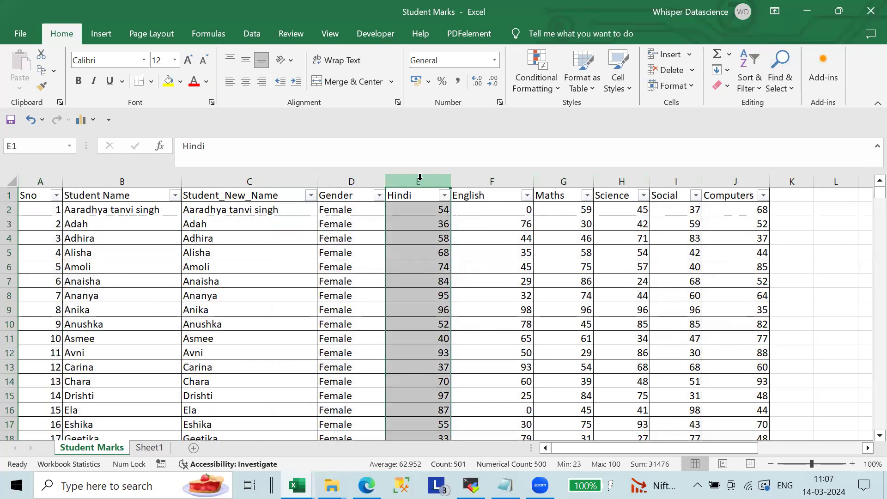
{"action": "left_click", "coordinate": [748, 89]}
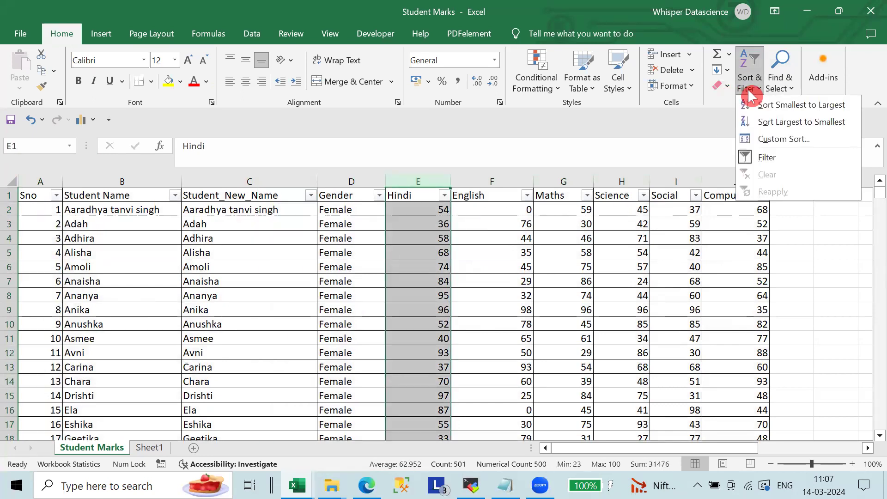
{"action": "left_click", "coordinate": [785, 105]}
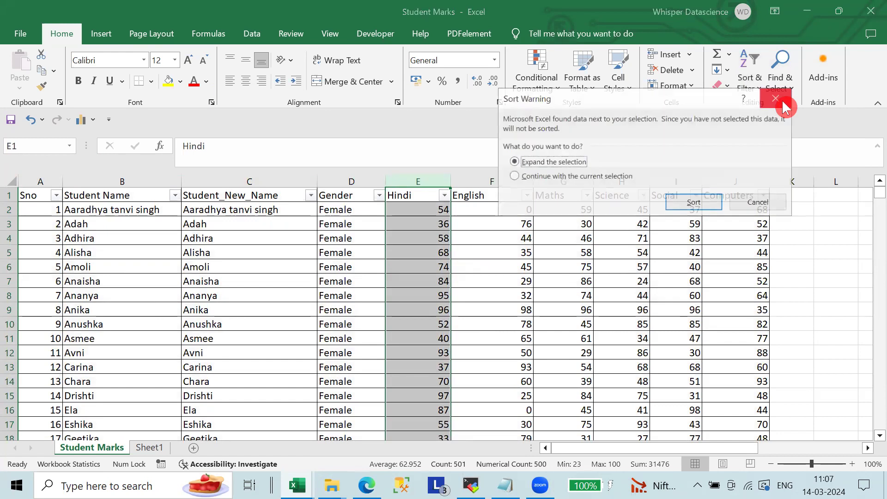
{"action": "left_click", "coordinate": [547, 177]}
{"action": "left_click", "coordinate": [711, 203]}
Check the re-ordered Hindi marks, then select the English column F.
{"action": "left_click", "coordinate": [536, 292]}
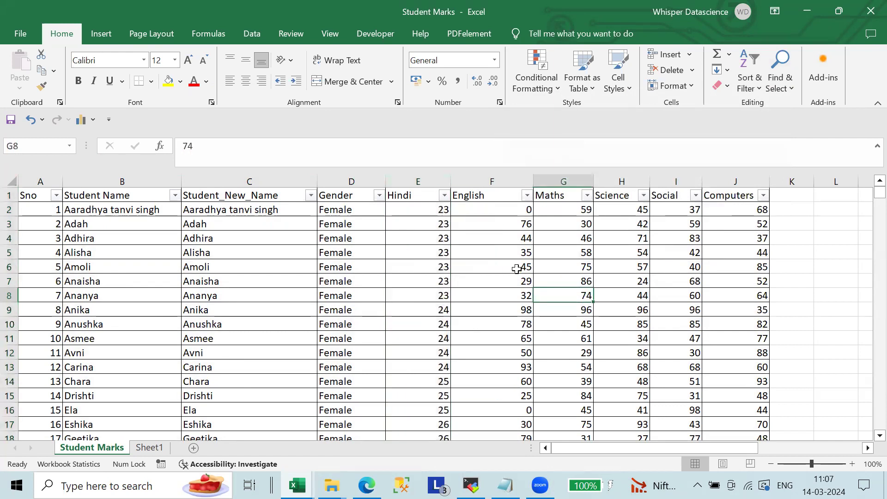
{"action": "left_click", "coordinate": [436, 181]}
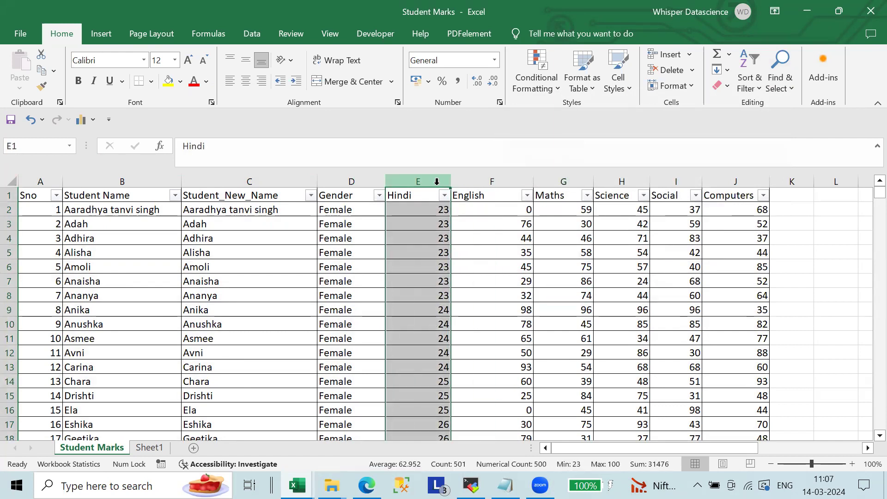
{"action": "left_click", "coordinate": [462, 234]}
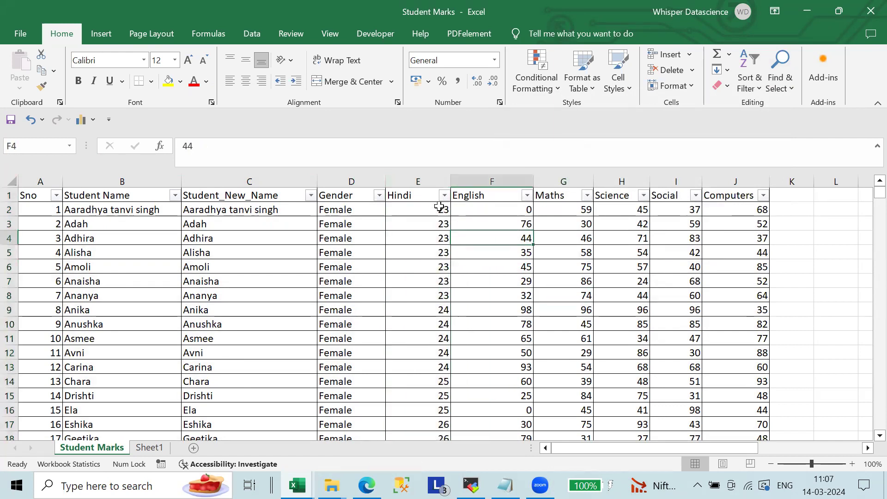
{"action": "left_click", "coordinate": [419, 182]}
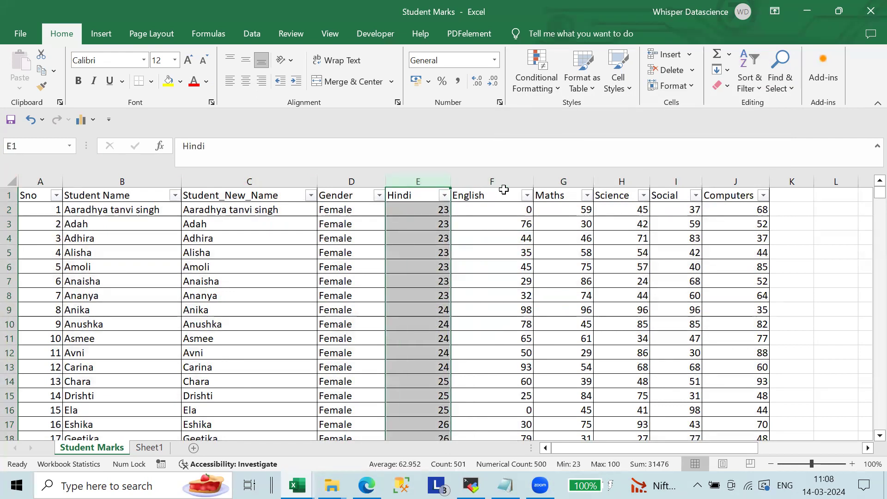
{"action": "left_click", "coordinate": [493, 178]}
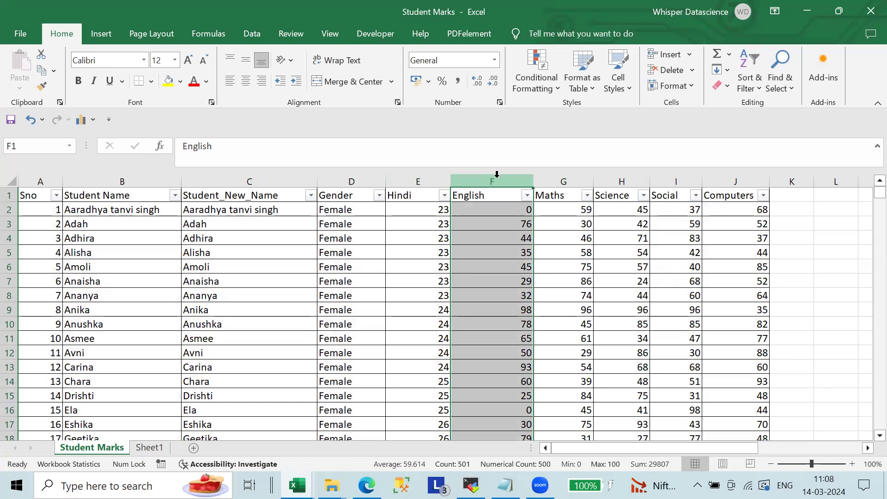
{"action": "key", "text": "ctrl+z"}
{"action": "left_click", "coordinate": [575, 222]}
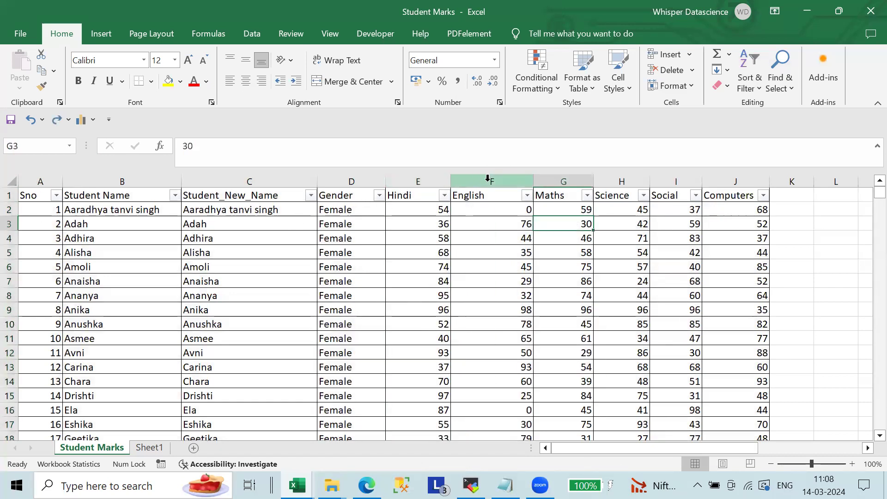
{"action": "left_click", "coordinate": [499, 189]}
{"action": "left_click", "coordinate": [763, 83]}
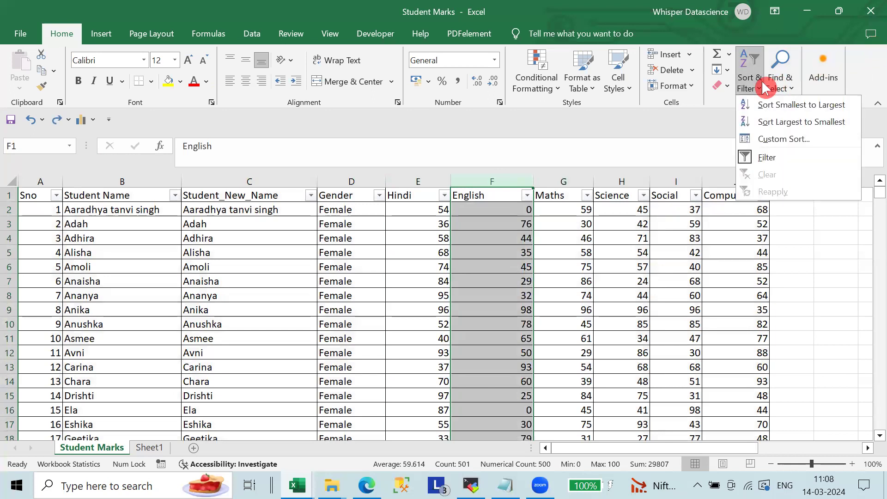
{"action": "left_click", "coordinate": [776, 105]}
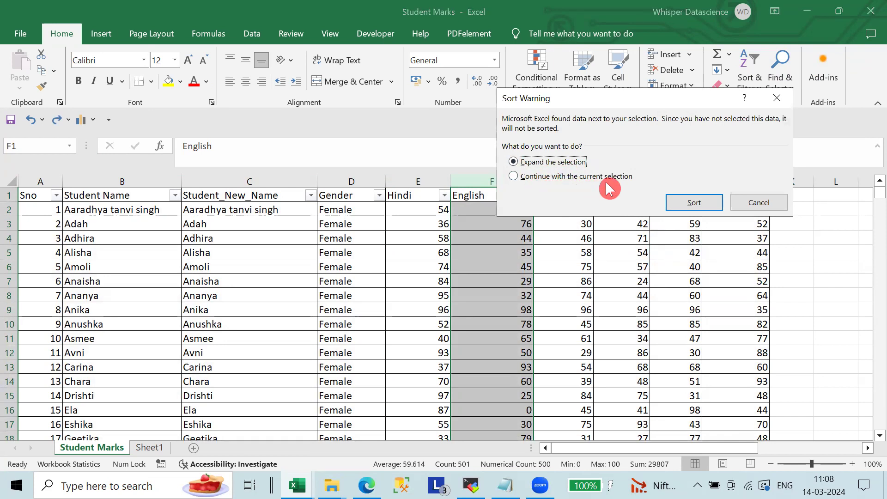
{"action": "left_click", "coordinate": [547, 174]}
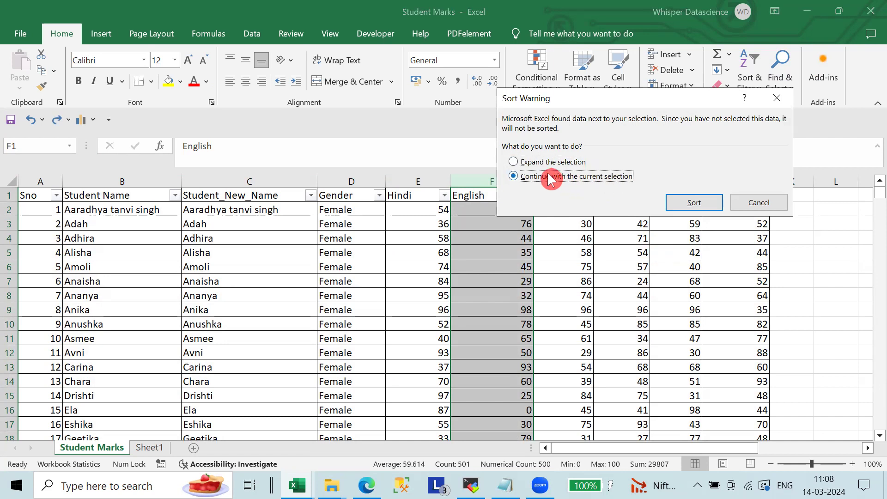
{"action": "left_click", "coordinate": [679, 202]}
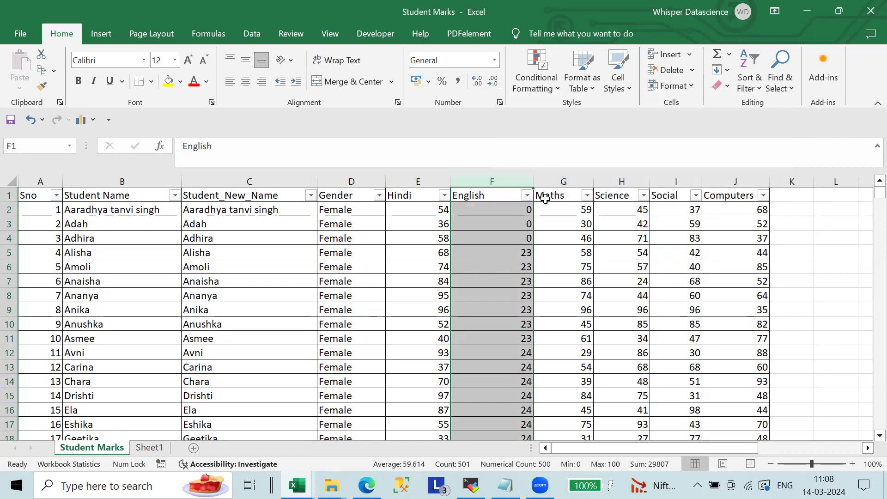
{"action": "left_click", "coordinate": [503, 180]}
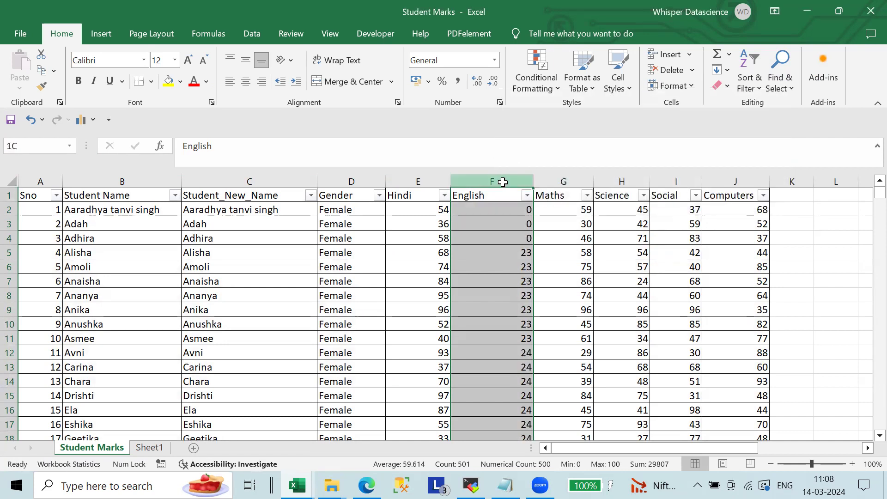
{"action": "key", "text": "ctrl+z"}
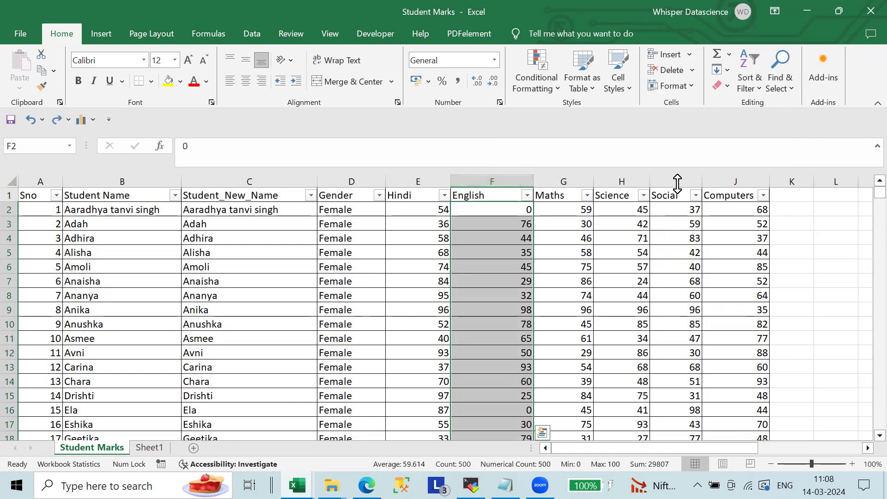
Sort the whole table by English largest to smallest, expanding the selection.
{"action": "left_click", "coordinate": [752, 91]}
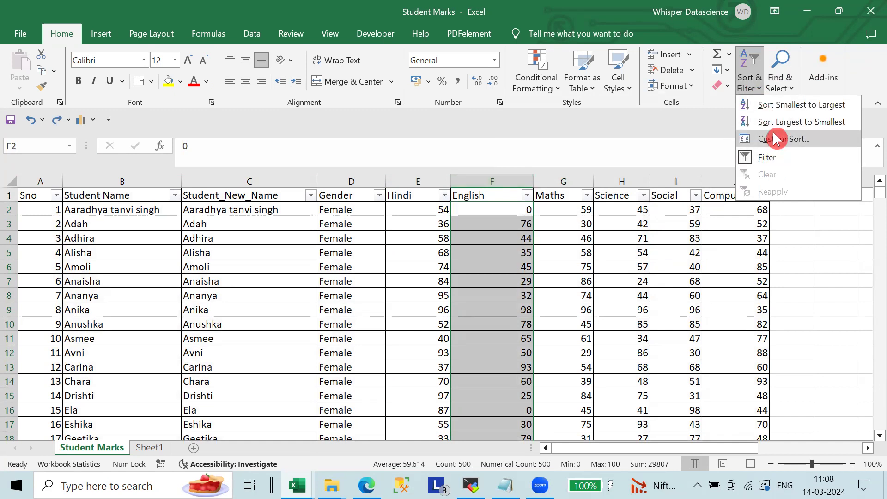
{"action": "left_click", "coordinate": [775, 122]}
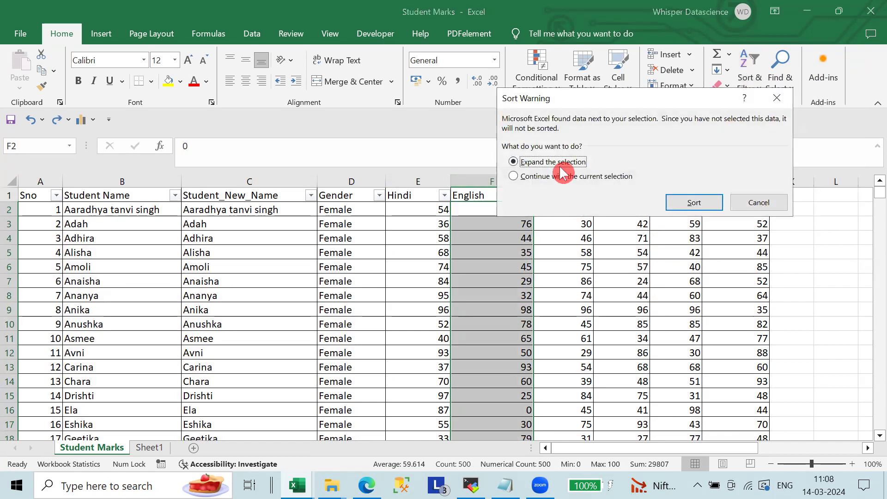
{"action": "left_click", "coordinate": [688, 201]}
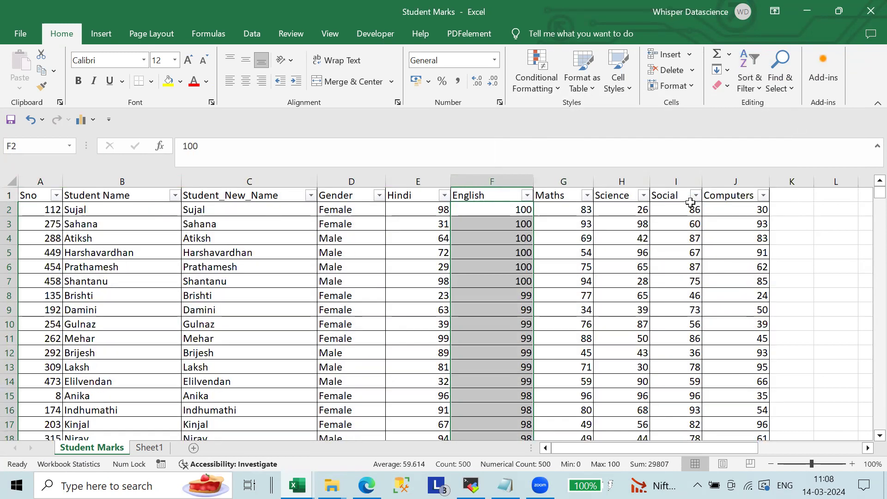
Inspect the top English scores of 100 and select the top student's row A2:J2.
{"action": "left_click", "coordinate": [539, 226]}
{"action": "mouse_move", "coordinate": [401, 210]}
{"action": "left_mouse_down"}
{"action": "mouse_move", "coordinate": [507, 210]}
{"action": "mouse_move", "coordinate": [18, 210]}
{"action": "left_mouse_up"}
{"action": "left_click", "coordinate": [515, 238]}
{"action": "left_click", "coordinate": [459, 249]}
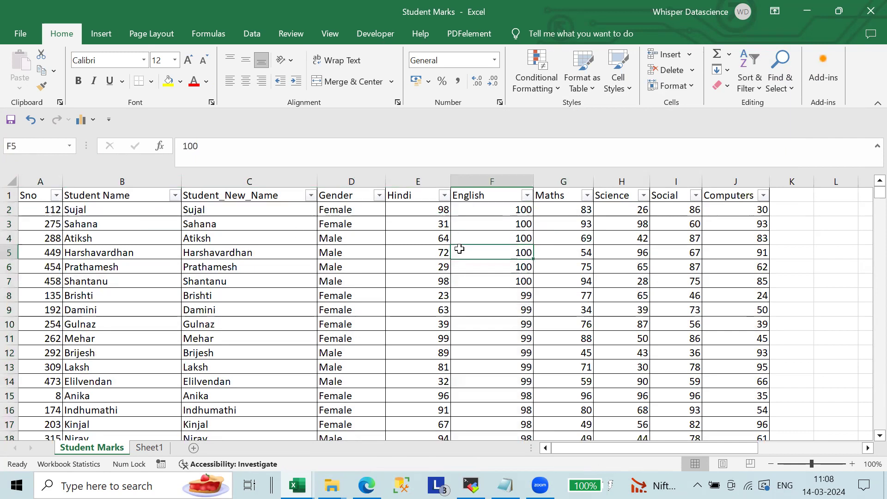
{"action": "left_click", "coordinate": [473, 178]}
{"action": "left_click", "coordinate": [567, 238]}
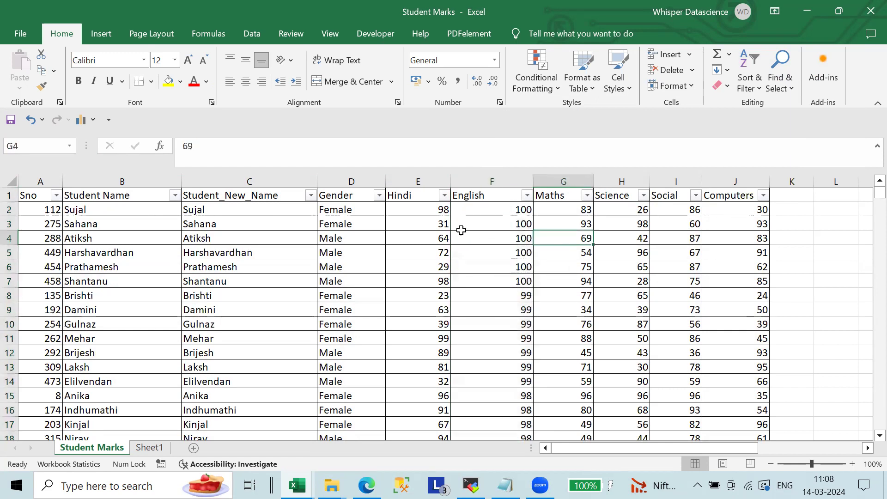
{"action": "left_click", "coordinate": [482, 215]}
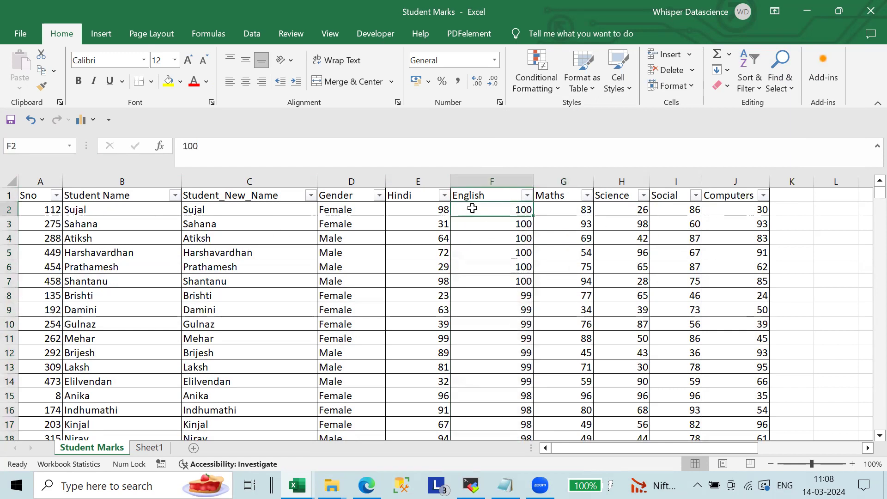
{"action": "left_click", "coordinate": [83, 211]}
{"action": "left_click_drag", "start_coordinate": [44, 210], "coordinate": [734, 215]}
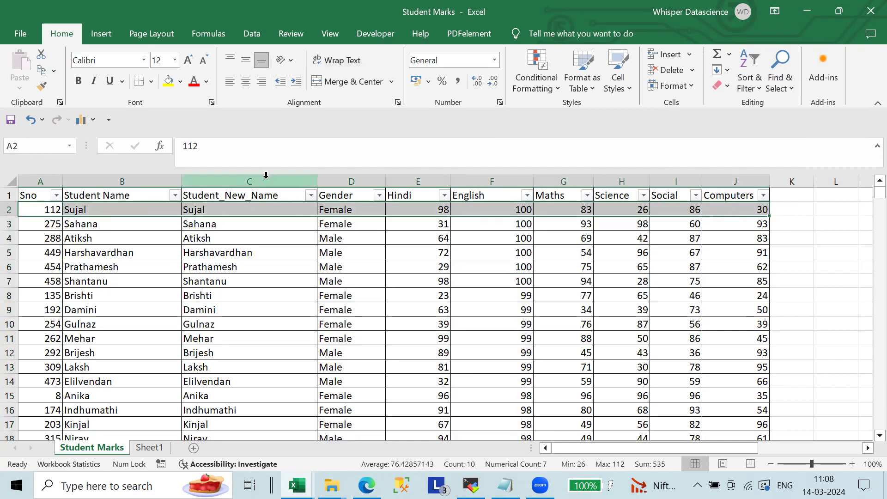
Fill the top student's row yellow, then re-sort the whole table by English, largest first.
{"action": "left_click", "coordinate": [168, 81]}
{"action": "left_click", "coordinate": [530, 255]}
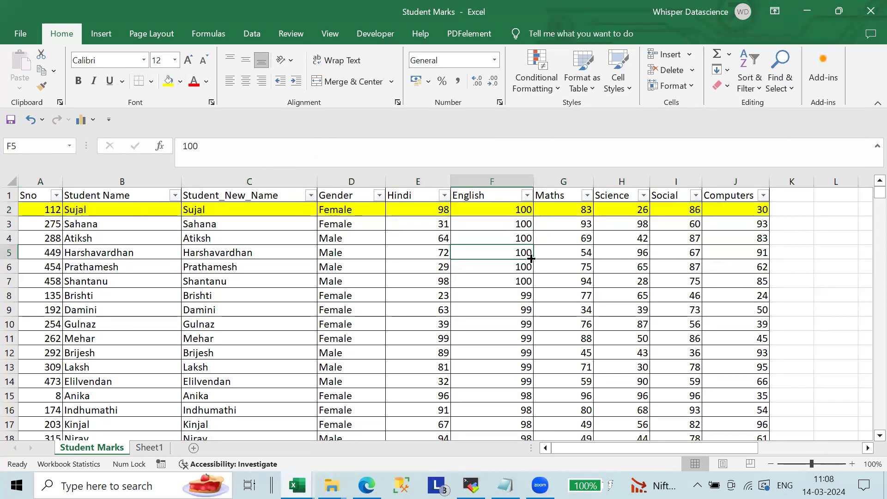
{"action": "left_click", "coordinate": [507, 177]}
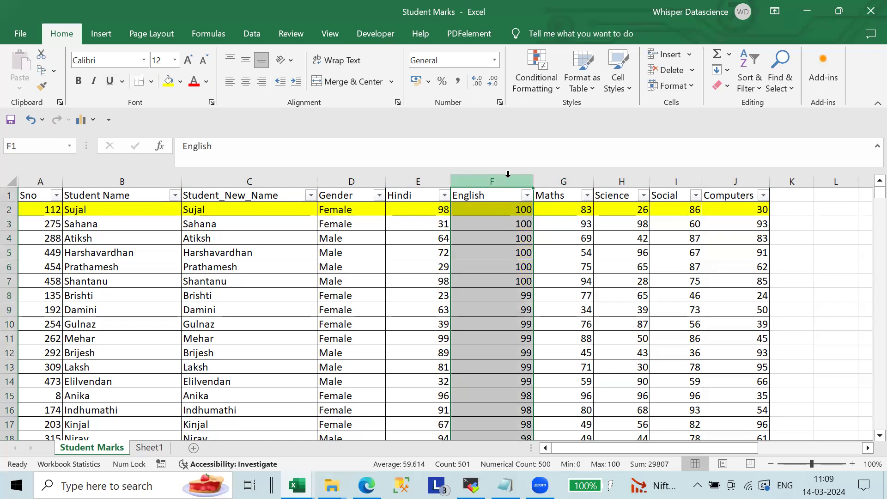
{"action": "left_click", "coordinate": [750, 85]}
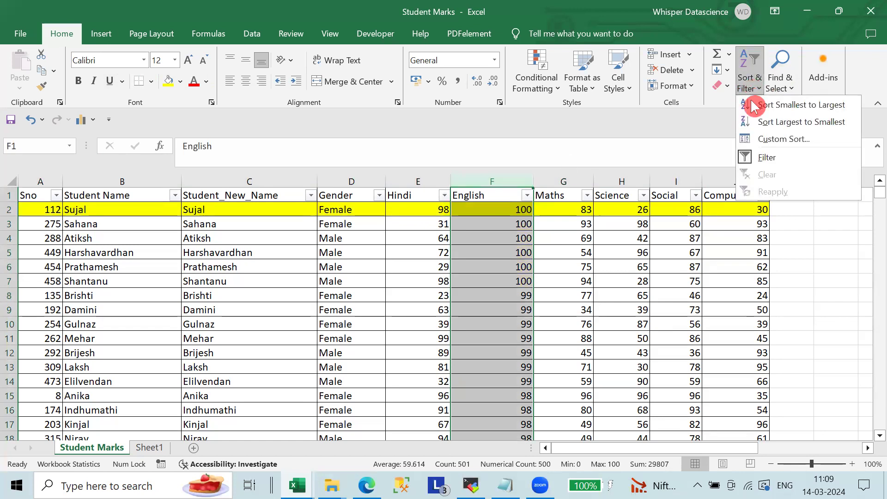
{"action": "left_click", "coordinate": [783, 117]}
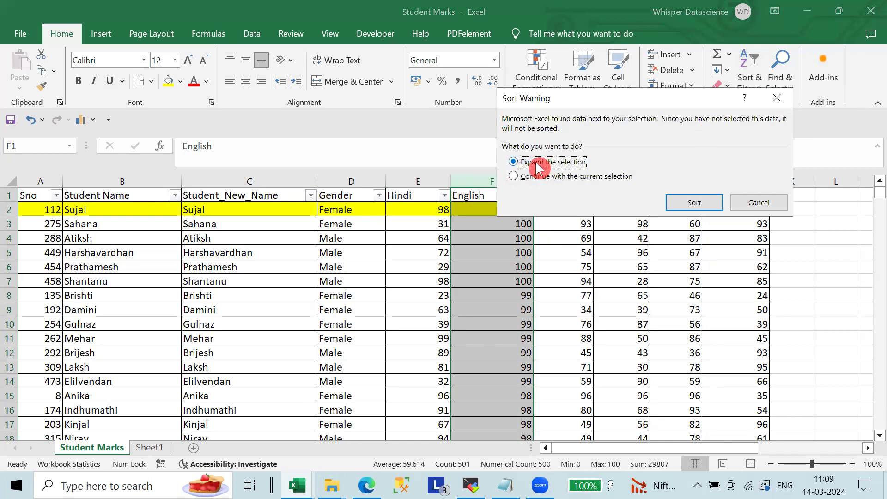
{"action": "left_click", "coordinate": [692, 202]}
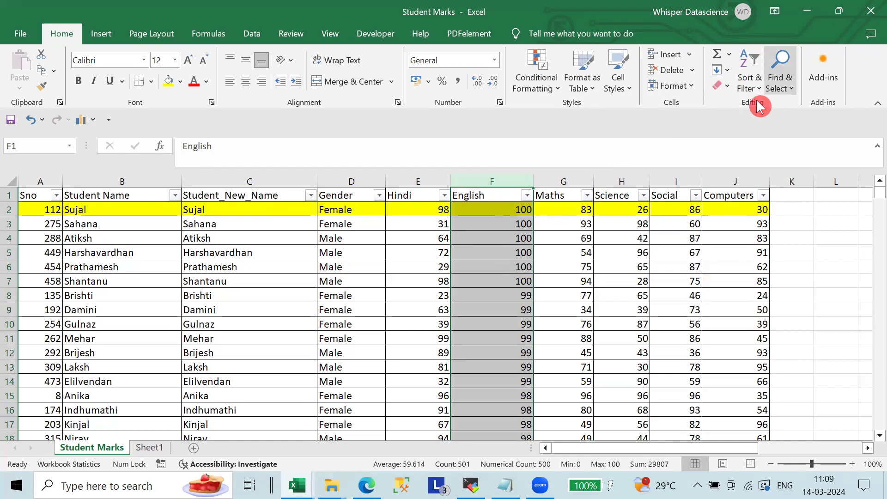
Sort only the English column smallest to largest so it begins 0, 0, 0, 23.
{"action": "left_click", "coordinate": [757, 79]}
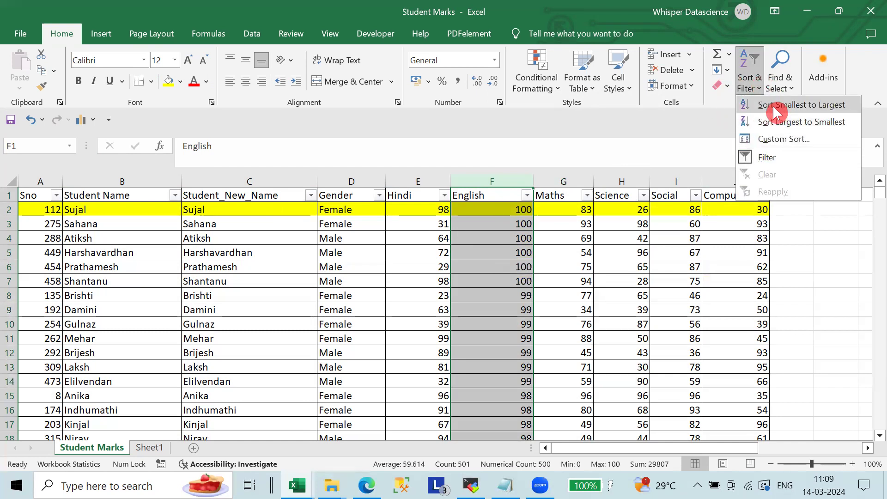
{"action": "left_click", "coordinate": [772, 106]}
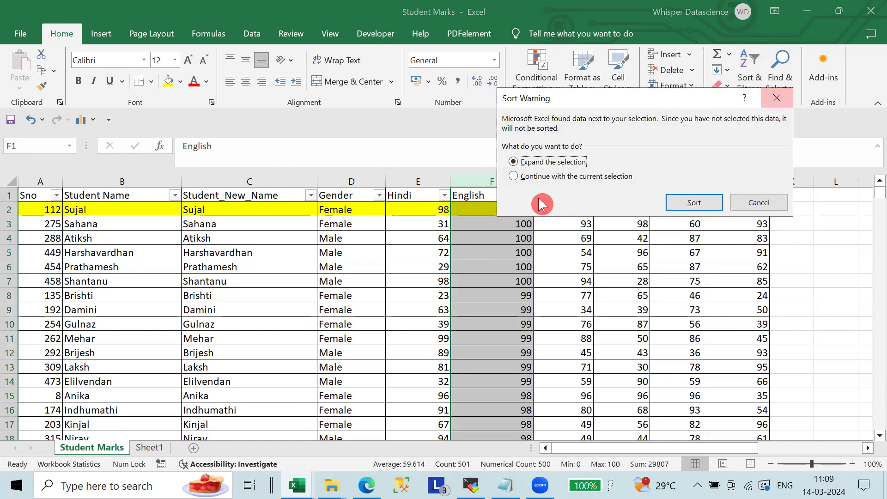
{"action": "left_click", "coordinate": [540, 176]}
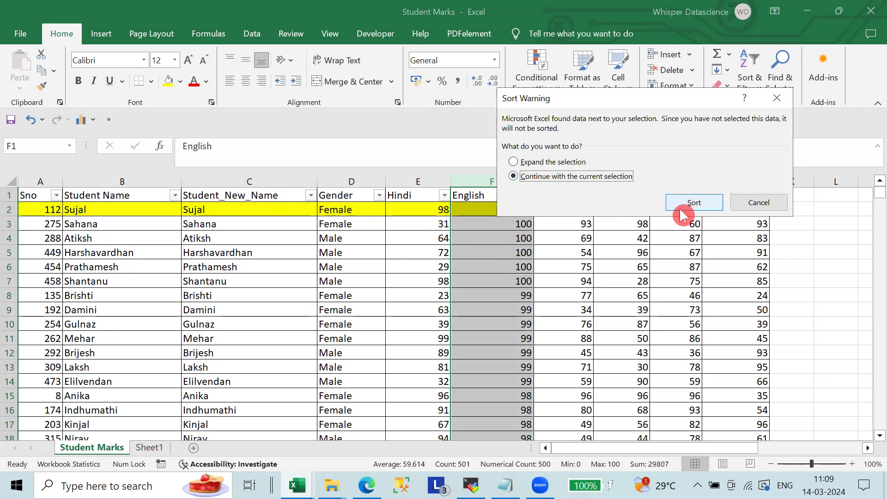
{"action": "left_click", "coordinate": [693, 204]}
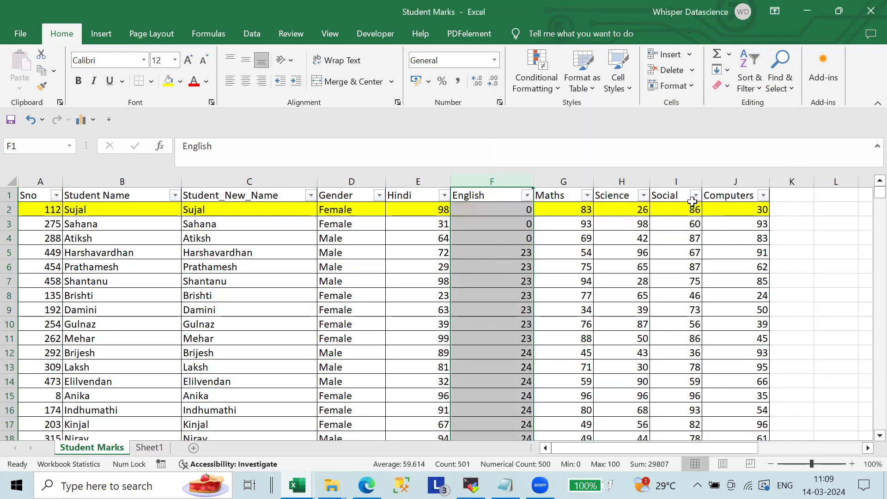
{"action": "left_click", "coordinate": [543, 292]}
{"action": "left_click", "coordinate": [410, 212]}
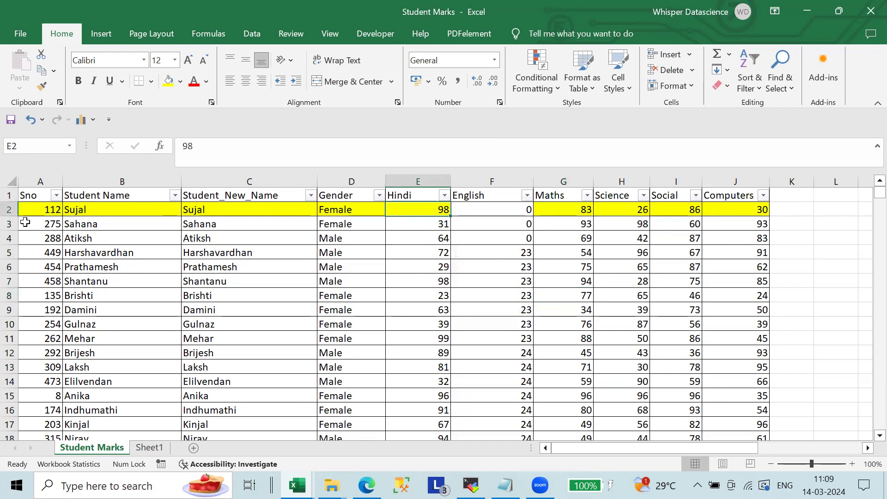
{"action": "left_click_drag", "start_coordinate": [29, 211], "coordinate": [753, 208]}
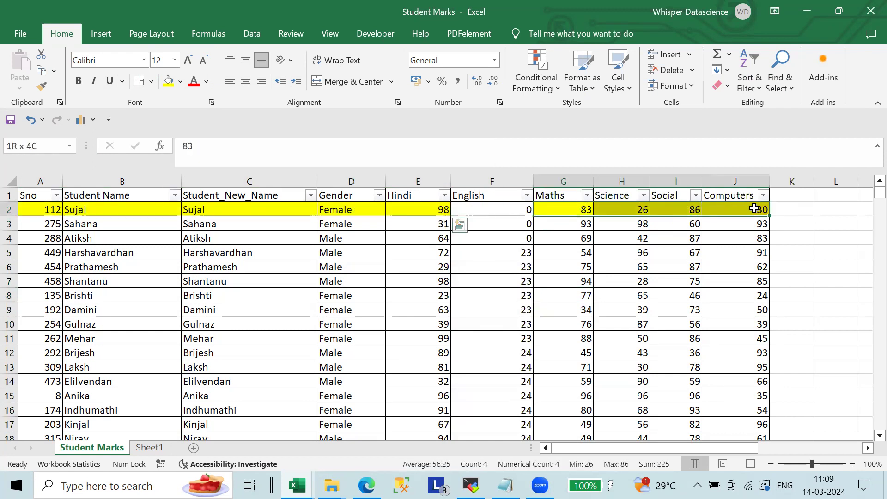
{"action": "left_click", "coordinate": [499, 211]}
{"action": "left_click", "coordinate": [504, 175]}
{"action": "scroll", "coordinate": [511, 295], "scroll_direction": "down", "scroll_amount": 2}
{"action": "scroll", "coordinate": [512, 296], "scroll_direction": "down", "scroll_amount": 15}
{"action": "scroll", "coordinate": [512, 297], "scroll_direction": "down", "scroll_amount": 20}
{"action": "scroll", "coordinate": [512, 296], "scroll_direction": "down", "scroll_amount": 19}
{"action": "scroll", "coordinate": [512, 296], "scroll_direction": "down", "scroll_amount": 15}
{"action": "scroll", "coordinate": [512, 297], "scroll_direction": "down", "scroll_amount": 17}
{"action": "scroll", "coordinate": [512, 296], "scroll_direction": "down", "scroll_amount": 20}
{"action": "scroll", "coordinate": [512, 296], "scroll_direction": "down", "scroll_amount": 20}
{"action": "scroll", "coordinate": [512, 297], "scroll_direction": "up", "scroll_amount": 15}
{"action": "scroll", "coordinate": [511, 296], "scroll_direction": "up", "scroll_amount": 20}
{"action": "scroll", "coordinate": [512, 297], "scroll_direction": "up", "scroll_amount": 20}
{"action": "scroll", "coordinate": [511, 296], "scroll_direction": "up", "scroll_amount": 20}
{"action": "scroll", "coordinate": [512, 296], "scroll_direction": "up", "scroll_amount": 20}
{"action": "scroll", "coordinate": [512, 296], "scroll_direction": "up", "scroll_amount": 12}
{"action": "scroll", "coordinate": [512, 297], "scroll_direction": "up", "scroll_amount": 16}
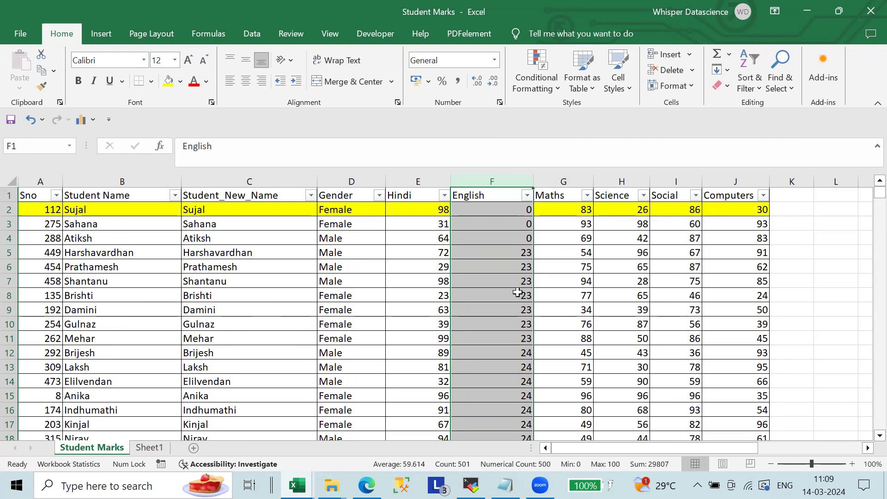
{"action": "left_click_drag", "start_coordinate": [507, 188], "coordinate": [208, 180]}
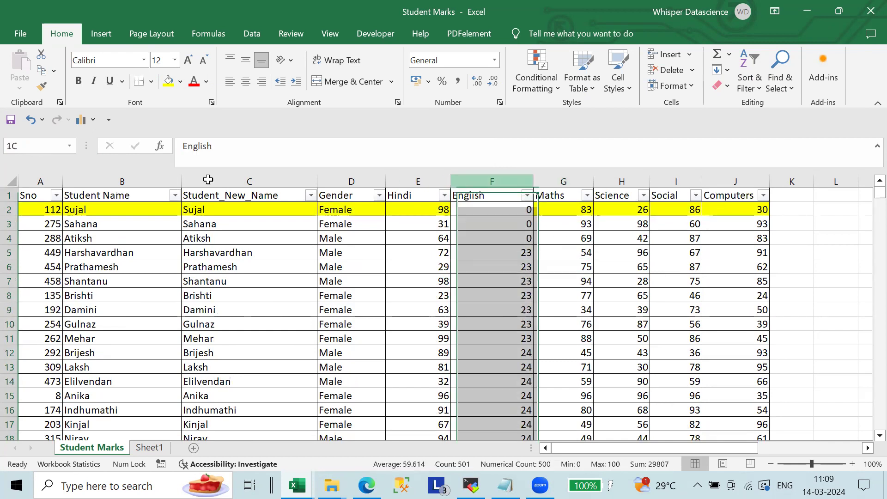
{"action": "left_click", "coordinate": [297, 241]}
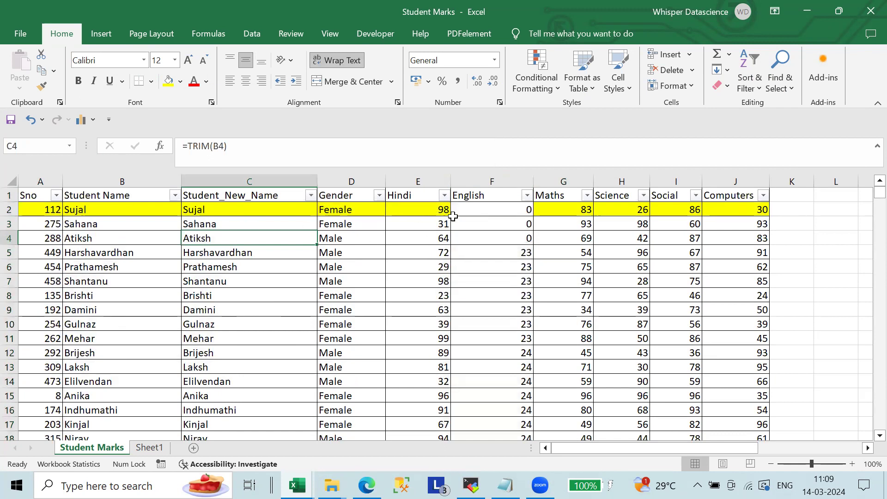
{"action": "left_click_drag", "start_coordinate": [51, 209], "coordinate": [105, 209]}
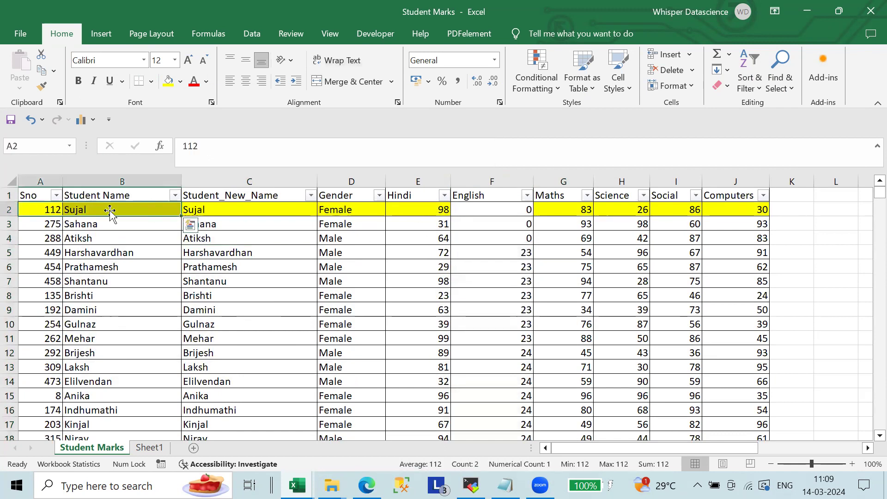
{"action": "left_click", "coordinate": [487, 210]}
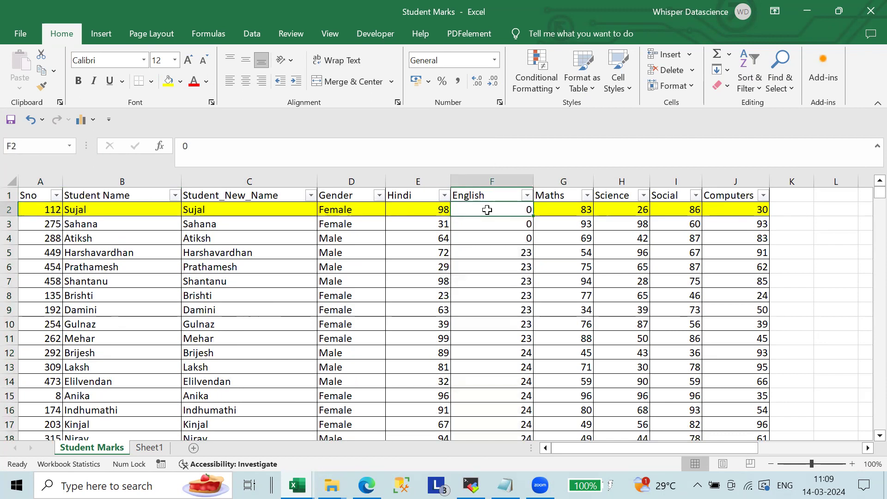
{"action": "left_click", "coordinate": [491, 181]}
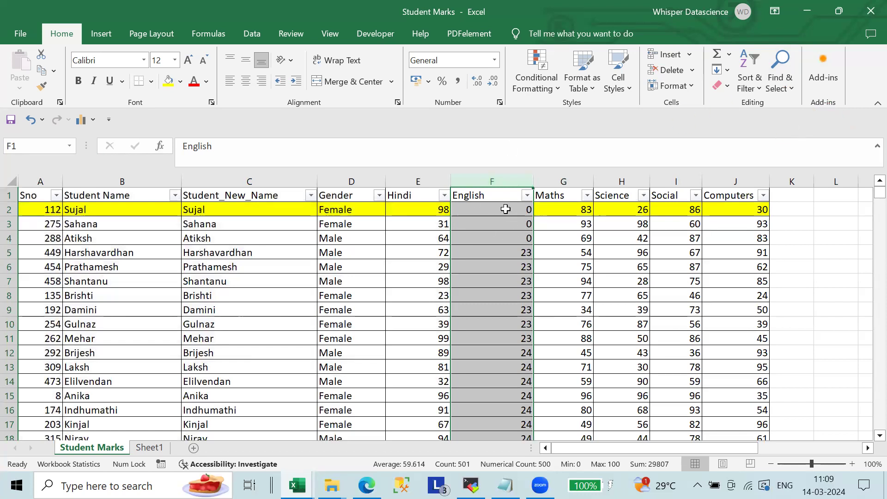
Sort the whole table by English largest to smallest, then select across rows to review it.
{"action": "left_click", "coordinate": [797, 83]}
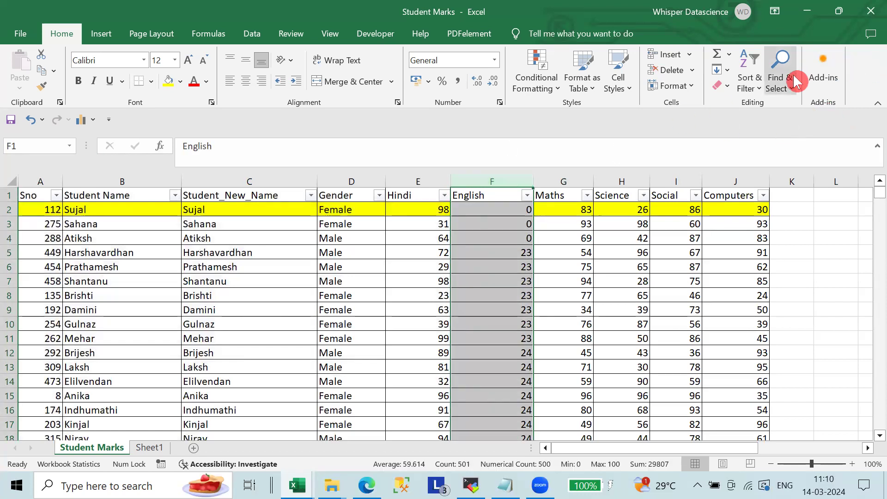
{"action": "left_click", "coordinate": [759, 84]}
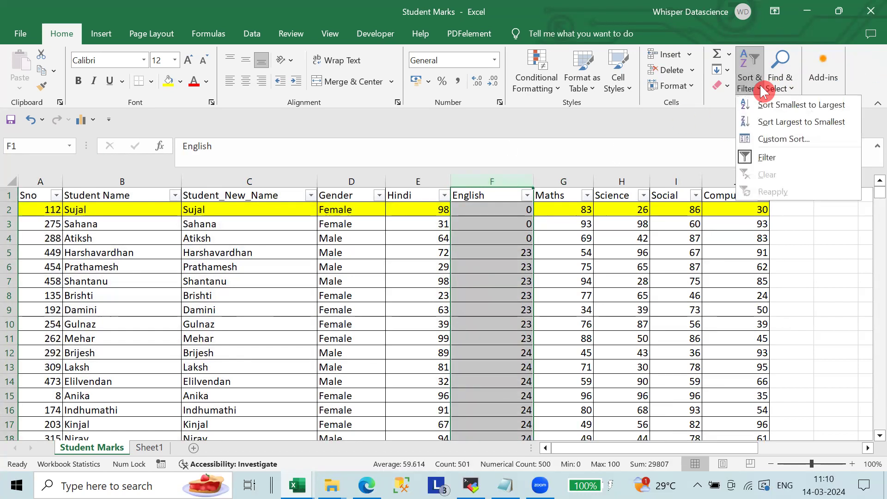
{"action": "left_click", "coordinate": [787, 122]}
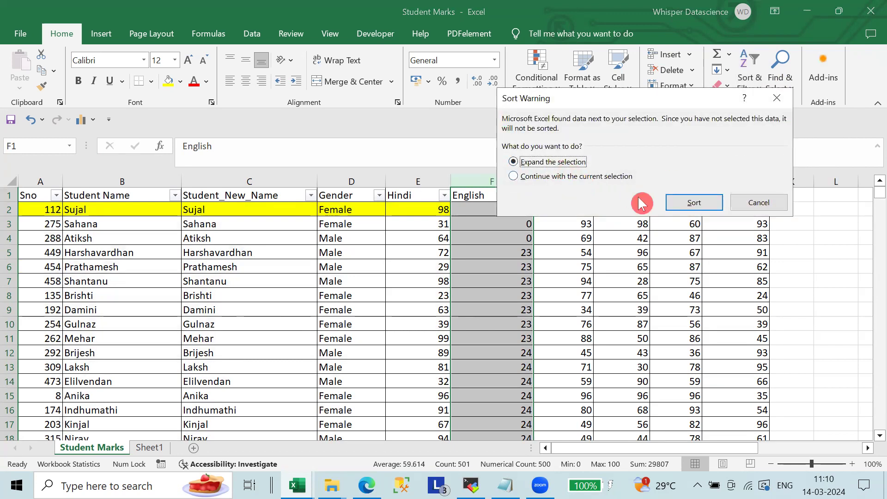
{"action": "left_click", "coordinate": [694, 202]}
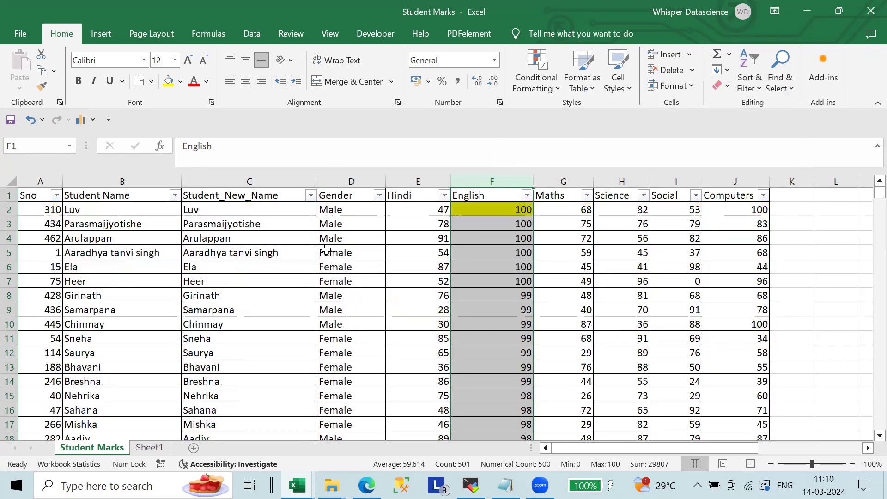
{"action": "left_click", "coordinate": [44, 252]}
{"action": "mouse_move", "coordinate": [31, 223]}
{"action": "left_mouse_down"}
{"action": "mouse_move", "coordinate": [558, 216]}
{"action": "mouse_move", "coordinate": [561, 223]}
{"action": "left_mouse_up"}
{"action": "left_click_drag", "start_coordinate": [279, 236], "coordinate": [758, 236]}
{"action": "key", "text": "ctrl+z"}
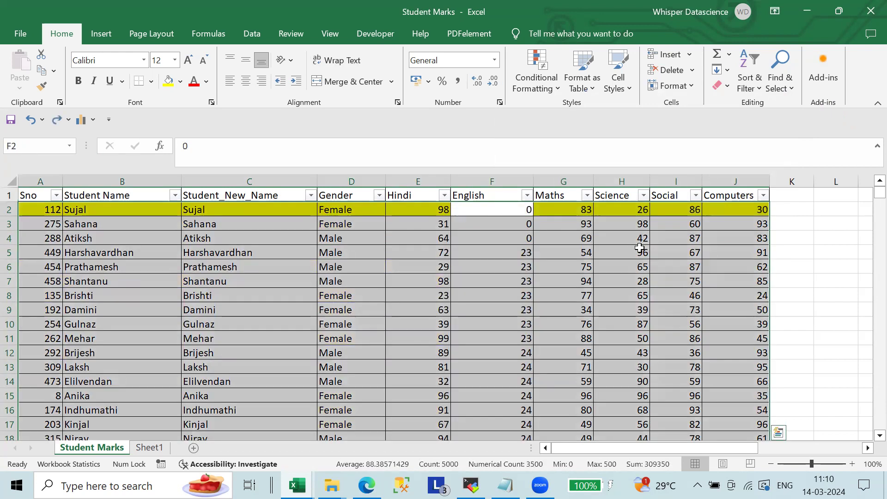
{"action": "key", "text": "ctrl+z"}
{"action": "left_click", "coordinate": [610, 291]}
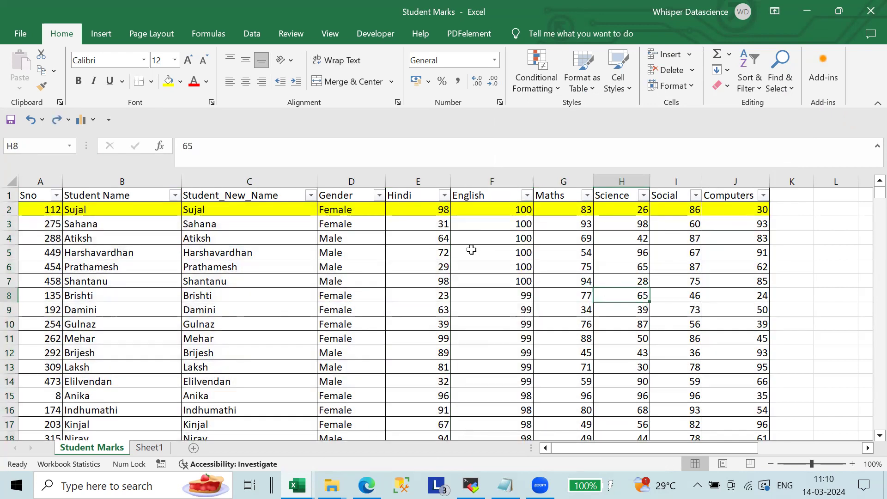
{"action": "left_click", "coordinate": [36, 209]}
{"action": "left_click_drag", "start_coordinate": [36, 210], "coordinate": [811, 199]}
{"action": "left_click", "coordinate": [608, 270]}
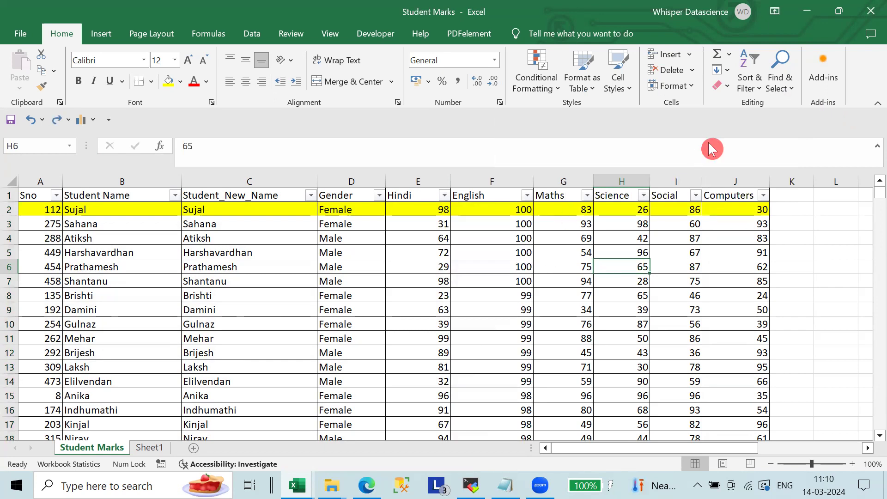
{"action": "left_click", "coordinate": [752, 89]}
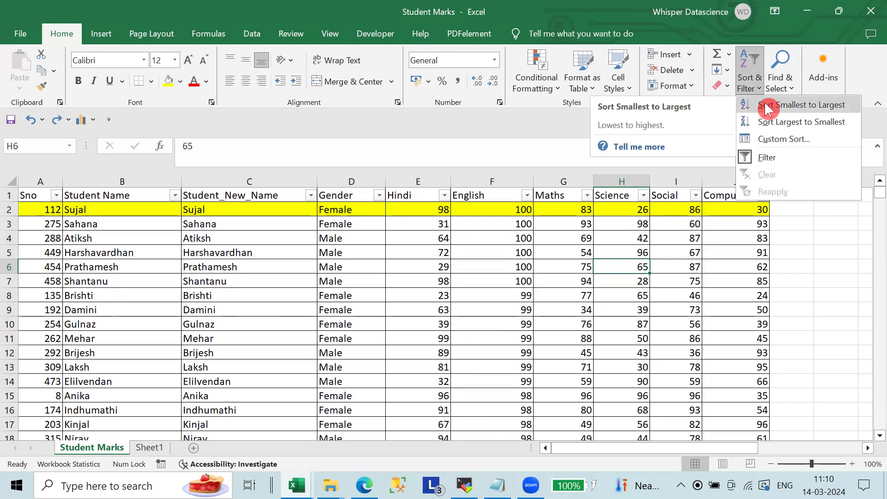
{"action": "left_click", "coordinate": [785, 138]}
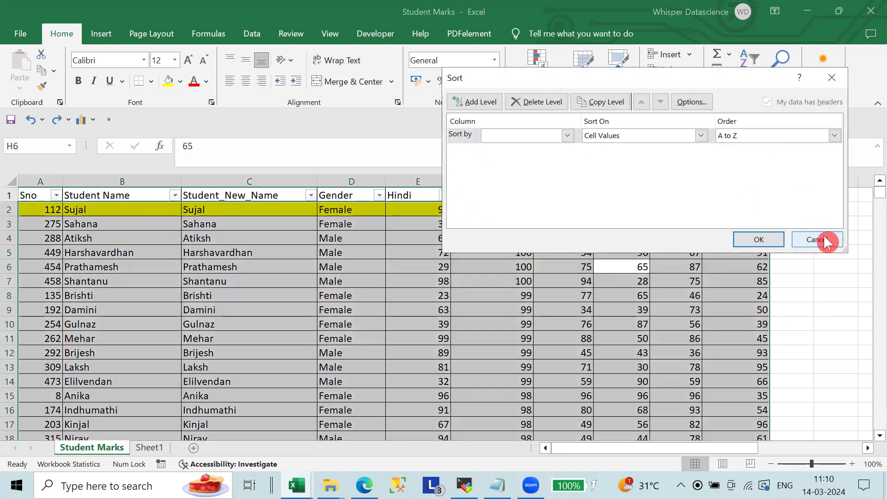
{"action": "left_click", "coordinate": [826, 241]}
{"action": "left_click", "coordinate": [704, 198]}
{"action": "key", "text": "ctrl+shift+Down"}
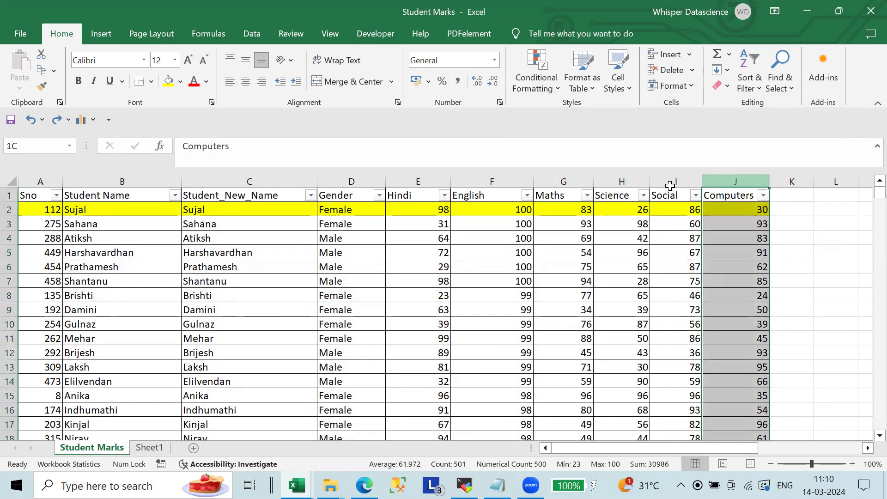
{"action": "left_click", "coordinate": [492, 267]}
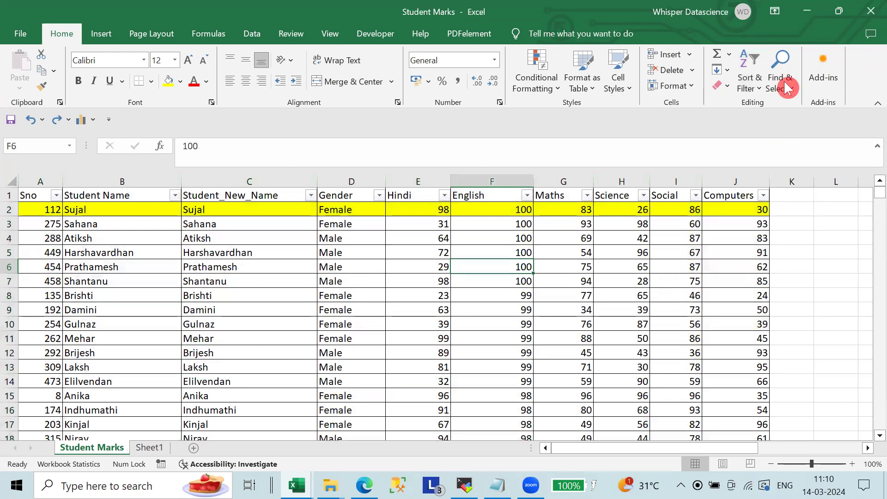
In Custom Sort, sort by Sno, then add Student Name as the second level.
{"action": "left_click", "coordinate": [758, 89]}
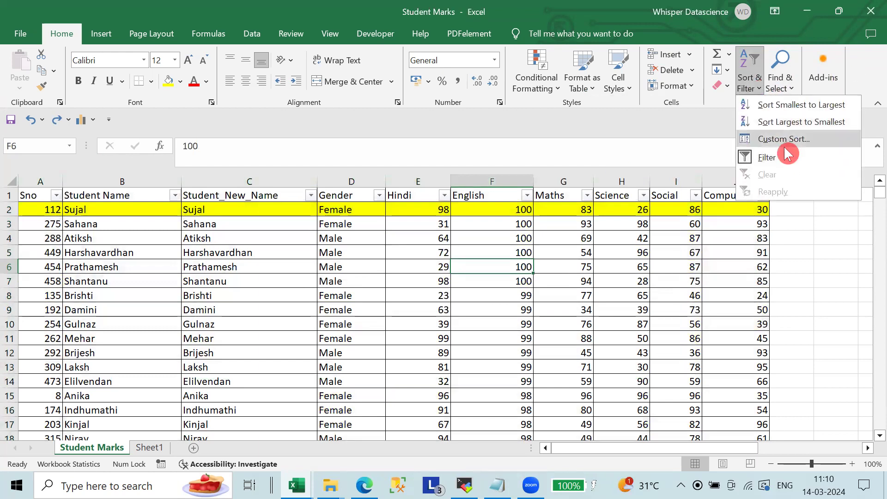
{"action": "left_click", "coordinate": [783, 139]}
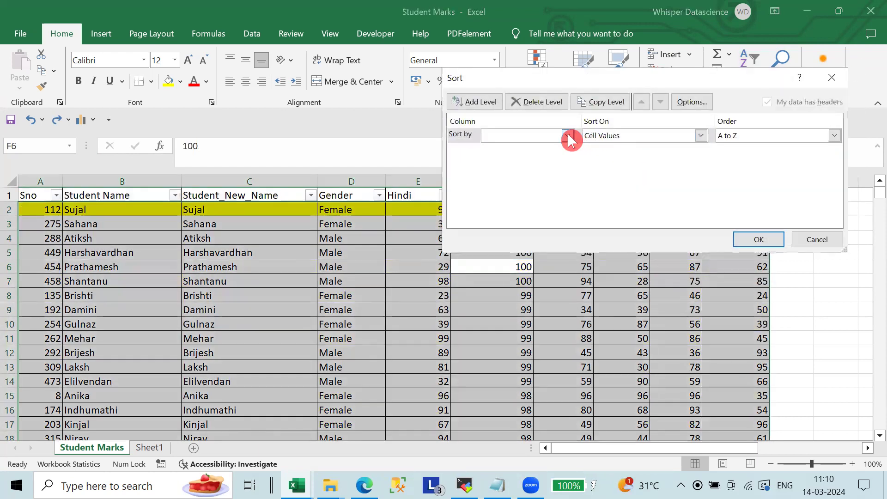
{"action": "left_click", "coordinate": [569, 136]}
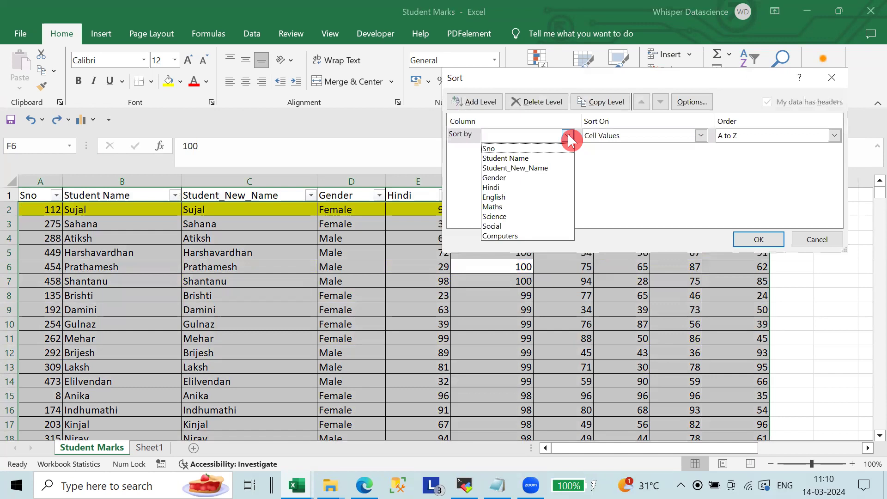
{"action": "left_click", "coordinate": [514, 146]}
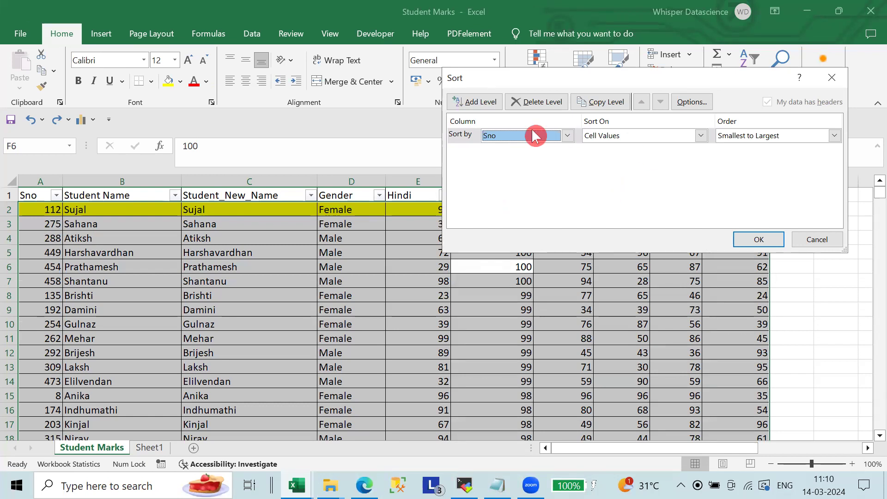
{"action": "left_click", "coordinate": [473, 100]}
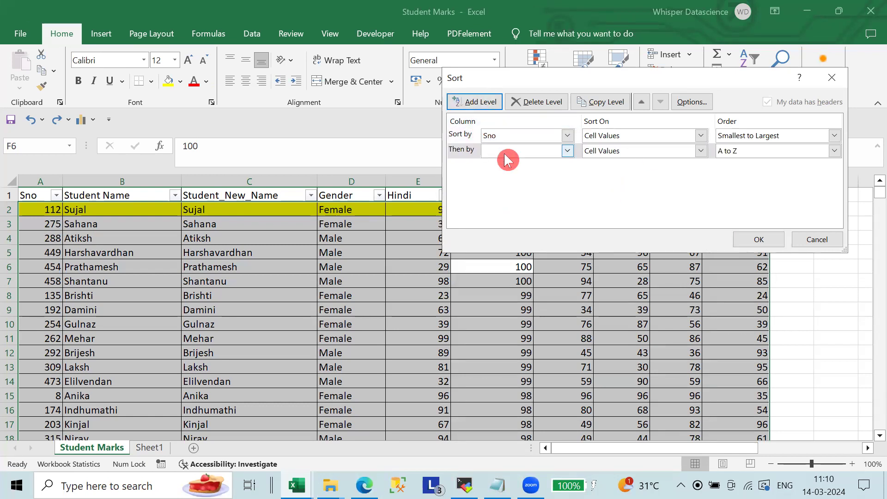
{"action": "left_click", "coordinate": [504, 154]}
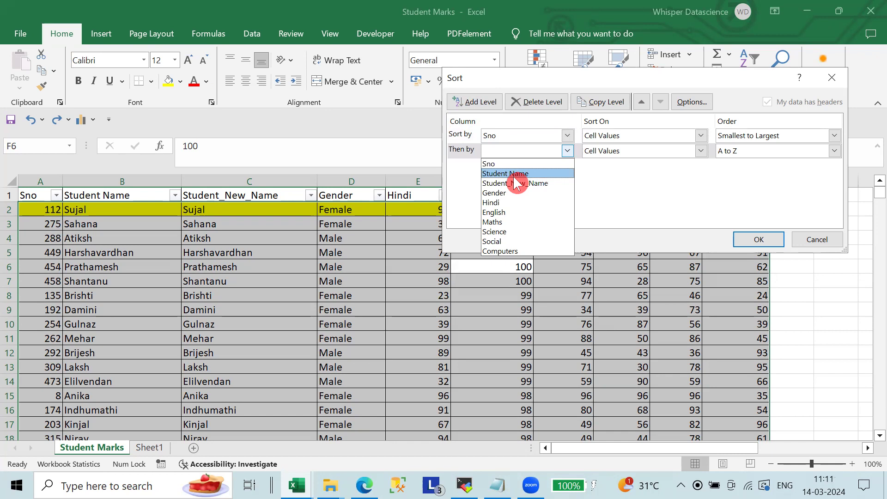
{"action": "left_click", "coordinate": [513, 175]}
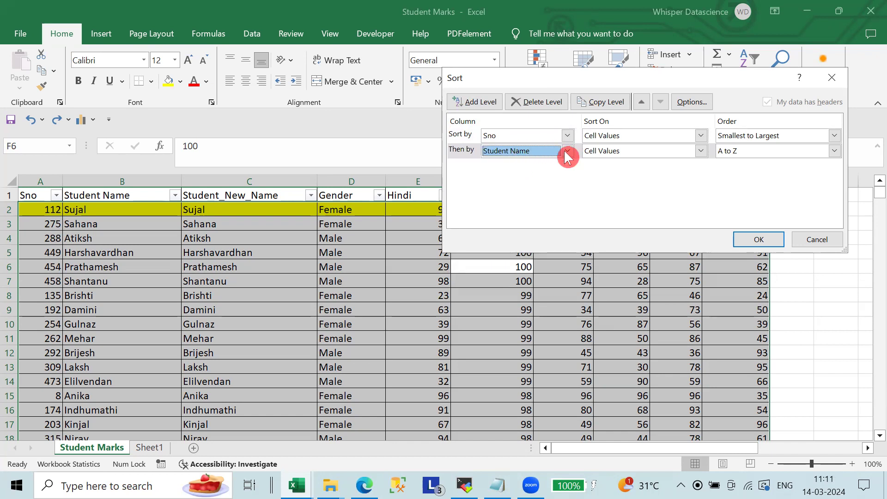
Add English smallest to largest as the third sort level and apply the sort.
{"action": "left_click", "coordinate": [466, 101]}
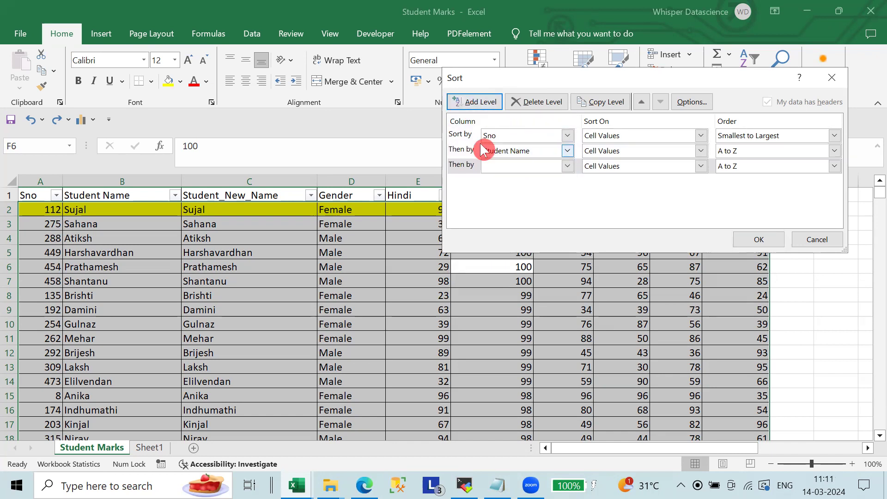
{"action": "left_click", "coordinate": [508, 166]}
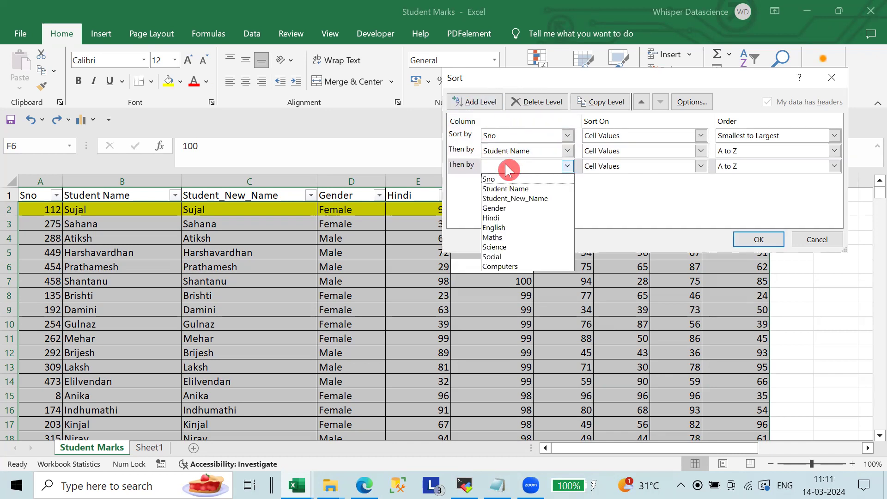
{"action": "left_click", "coordinate": [512, 227]}
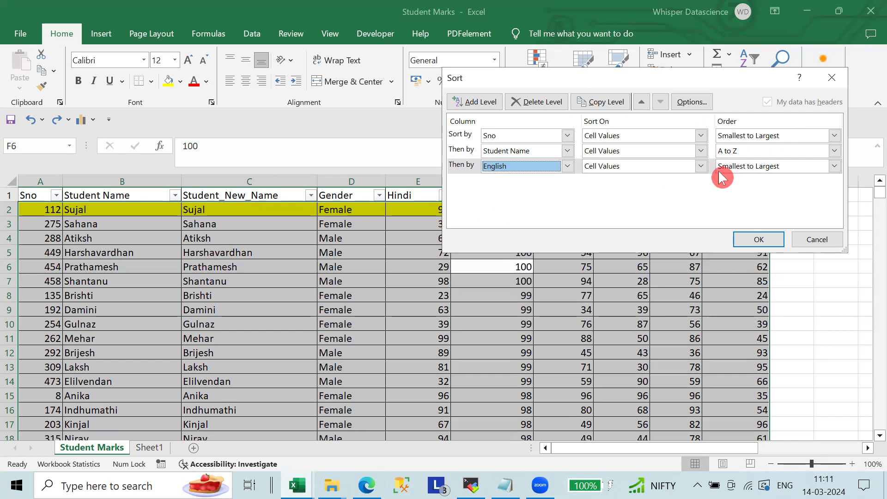
{"action": "left_click", "coordinate": [748, 167]}
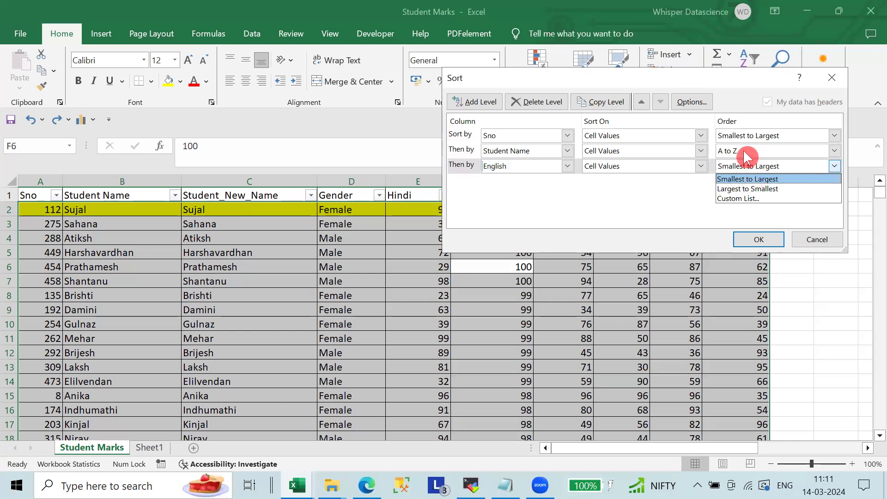
{"action": "left_click", "coordinate": [743, 151]}
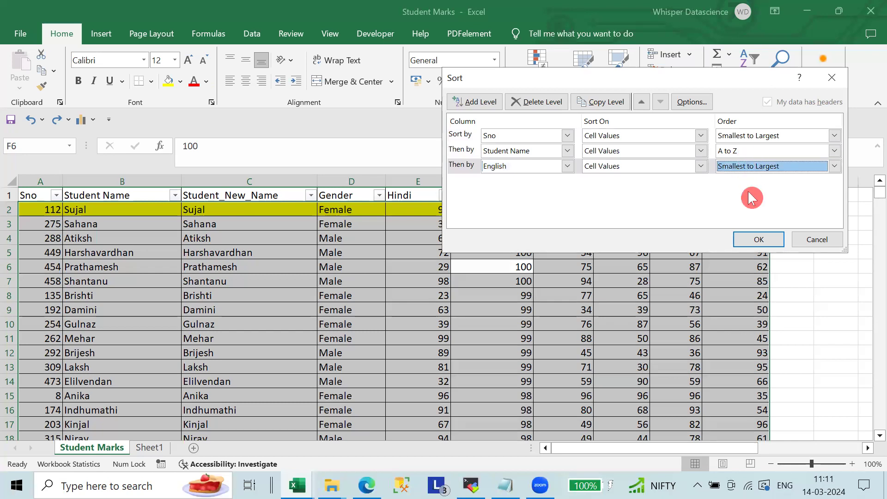
{"action": "left_click", "coordinate": [751, 238]}
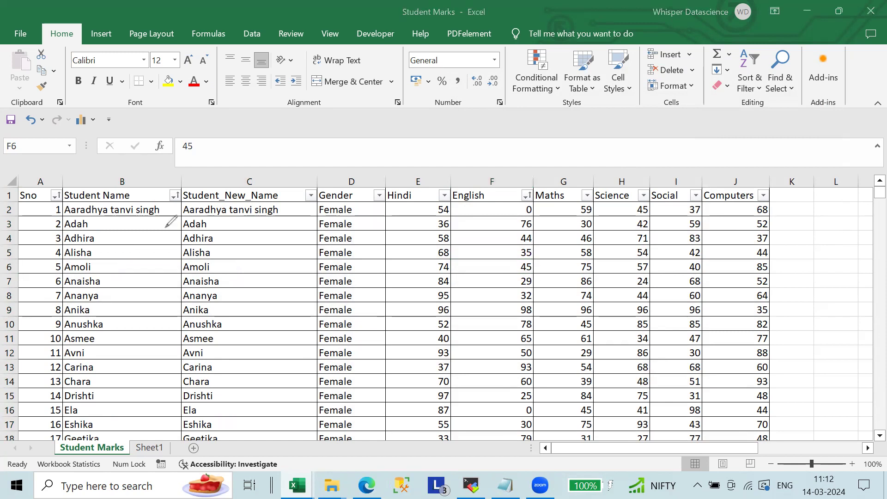
{"action": "mouse_move", "coordinate": [50, 170]}
{"action": "left_mouse_down"}
{"action": "mouse_move", "coordinate": [55, 221]}
{"action": "mouse_move", "coordinate": [81, 206]}
{"action": "mouse_move", "coordinate": [44, 163]}
{"action": "left_mouse_up"}
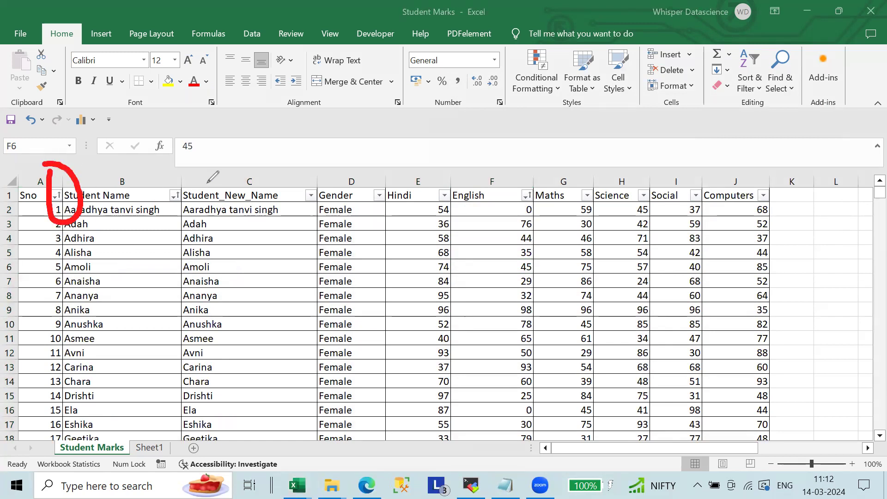
{"action": "mouse_move", "coordinate": [227, 171]}
{"action": "left_mouse_down"}
{"action": "mouse_move", "coordinate": [229, 128]}
{"action": "mouse_move", "coordinate": [240, 143]}
{"action": "left_mouse_up"}
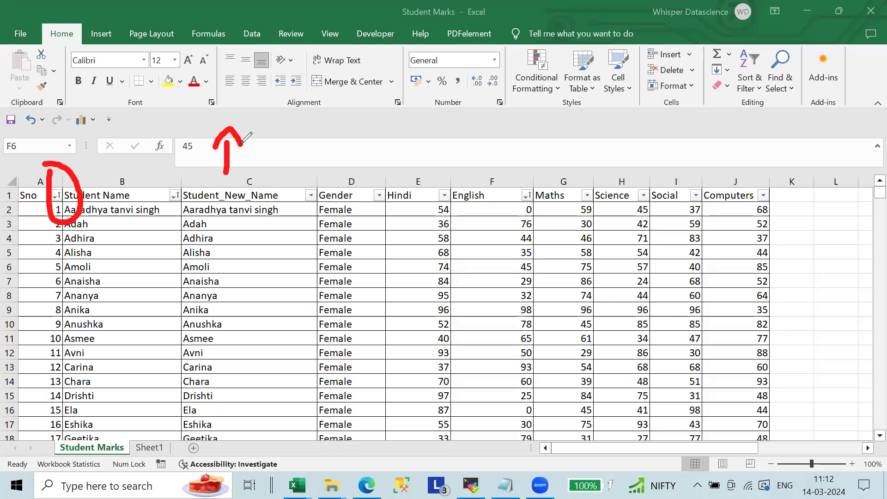
{"action": "mouse_move", "coordinate": [302, 134]}
{"action": "left_mouse_down"}
{"action": "mouse_move", "coordinate": [307, 198]}
{"action": "mouse_move", "coordinate": [314, 203]}
{"action": "mouse_move", "coordinate": [327, 182]}
{"action": "left_mouse_up"}
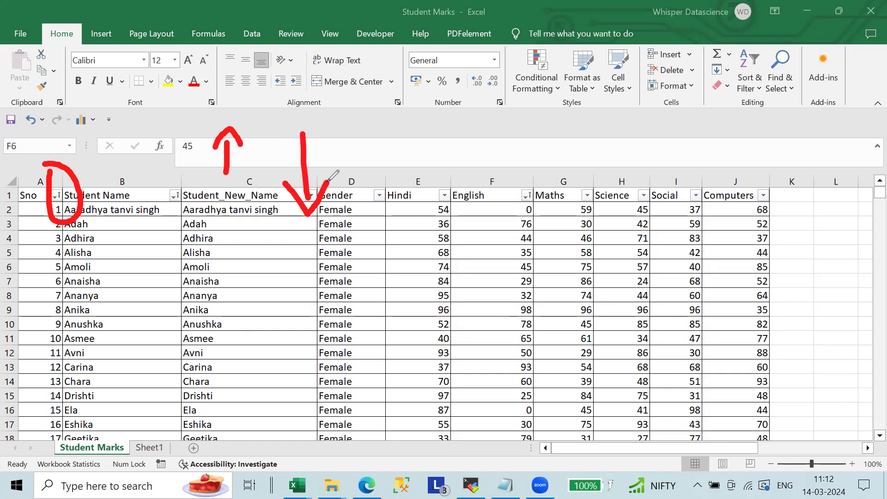
{"action": "mouse_move", "coordinate": [473, 164]}
{"action": "left_mouse_down"}
{"action": "mouse_move", "coordinate": [470, 116]}
{"action": "mouse_move", "coordinate": [495, 121]}
{"action": "left_mouse_up"}
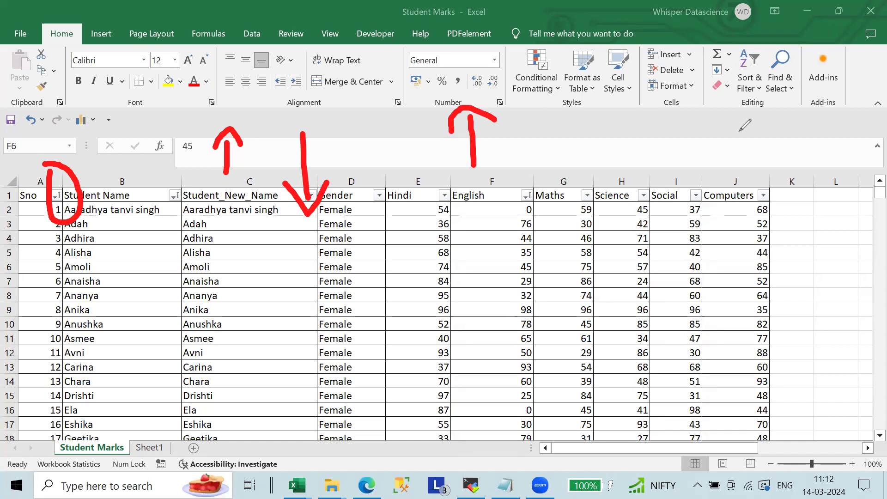
{"action": "mouse_move", "coordinate": [575, 107]}
{"action": "left_mouse_down"}
{"action": "mouse_move", "coordinate": [572, 159]}
{"action": "mouse_move", "coordinate": [588, 138]}
{"action": "left_mouse_up"}
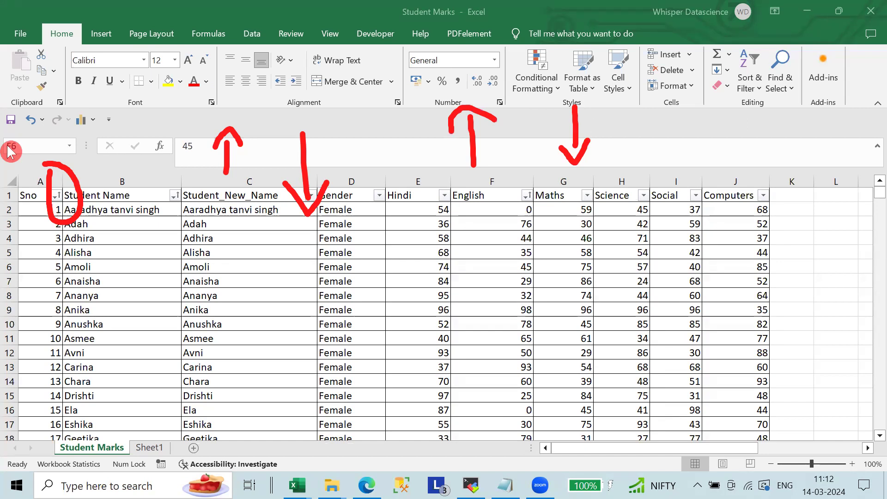
{"action": "left_click", "coordinate": [81, 199]}
{"action": "left_click", "coordinate": [227, 152]}
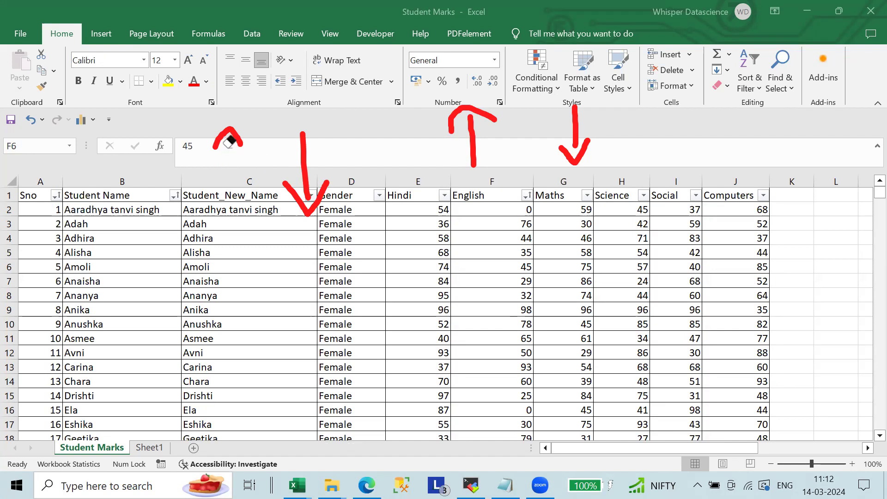
{"action": "left_click", "coordinate": [233, 135]}
{"action": "left_click", "coordinate": [302, 149]}
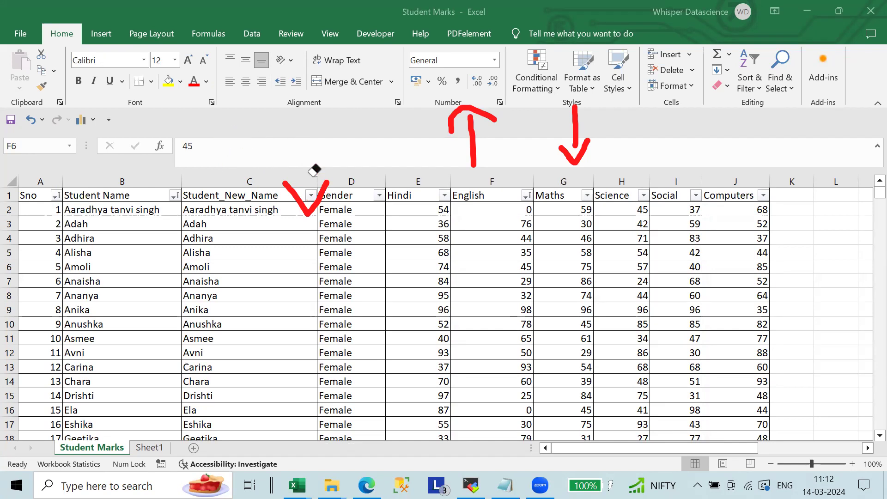
{"action": "left_click", "coordinate": [326, 200]}
{"action": "left_click", "coordinate": [480, 115]}
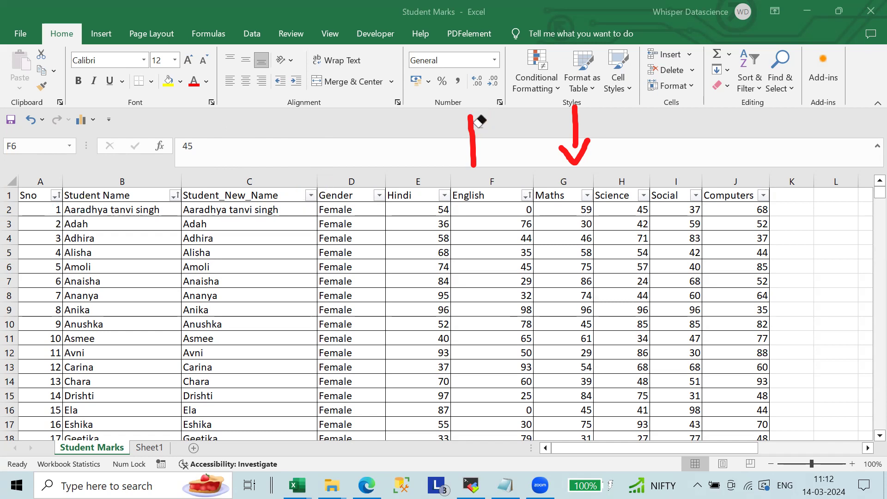
{"action": "left_click", "coordinate": [485, 127]}
{"action": "left_click", "coordinate": [575, 122]}
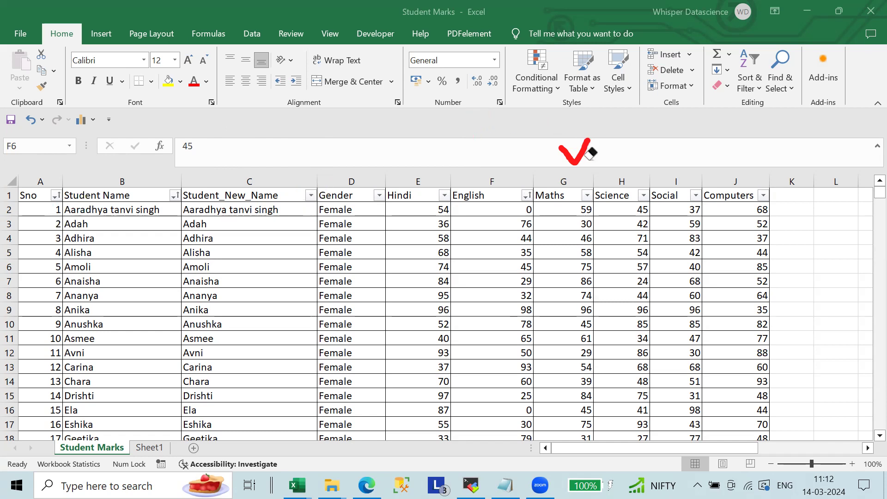
{"action": "left_click", "coordinate": [584, 153]}
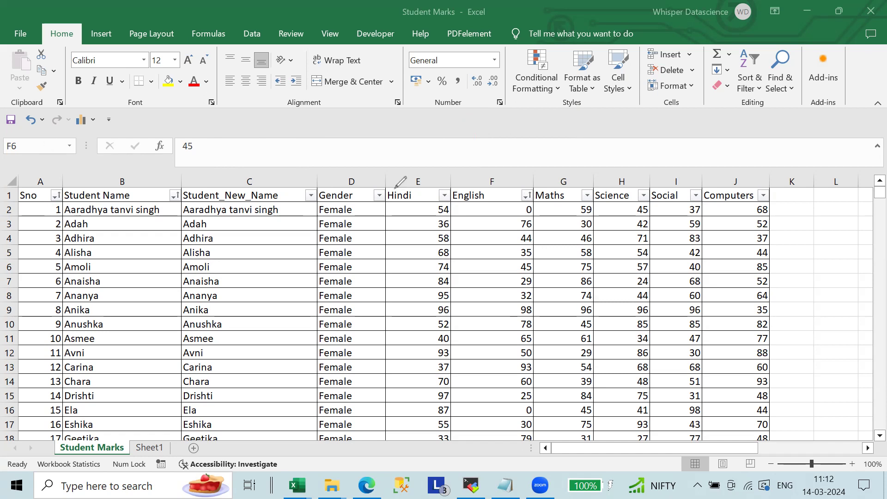
{"action": "mouse_move", "coordinate": [525, 171]}
{"action": "left_mouse_down"}
{"action": "mouse_move", "coordinate": [530, 215]}
{"action": "mouse_move", "coordinate": [520, 169]}
{"action": "left_mouse_up"}
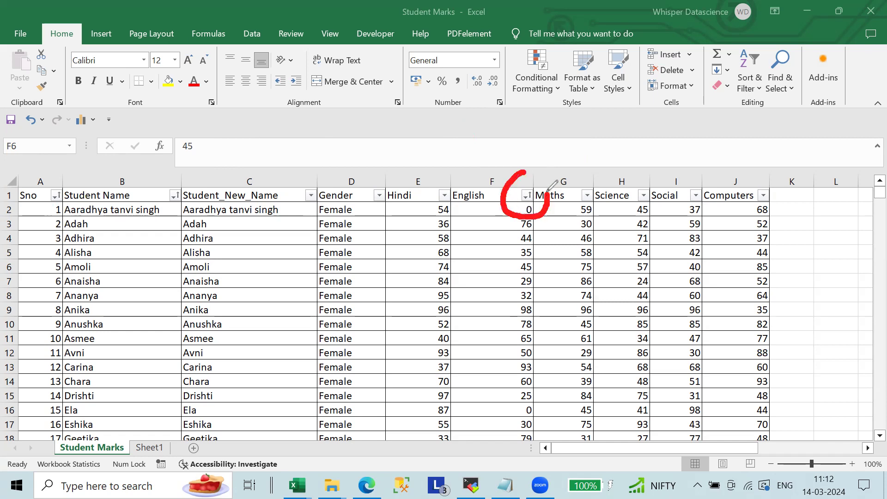
{"action": "mouse_move", "coordinate": [157, 174]}
{"action": "left_mouse_down"}
{"action": "mouse_move", "coordinate": [159, 203]}
{"action": "mouse_move", "coordinate": [180, 228]}
{"action": "mouse_move", "coordinate": [198, 187]}
{"action": "mouse_move", "coordinate": [175, 169]}
{"action": "left_mouse_up"}
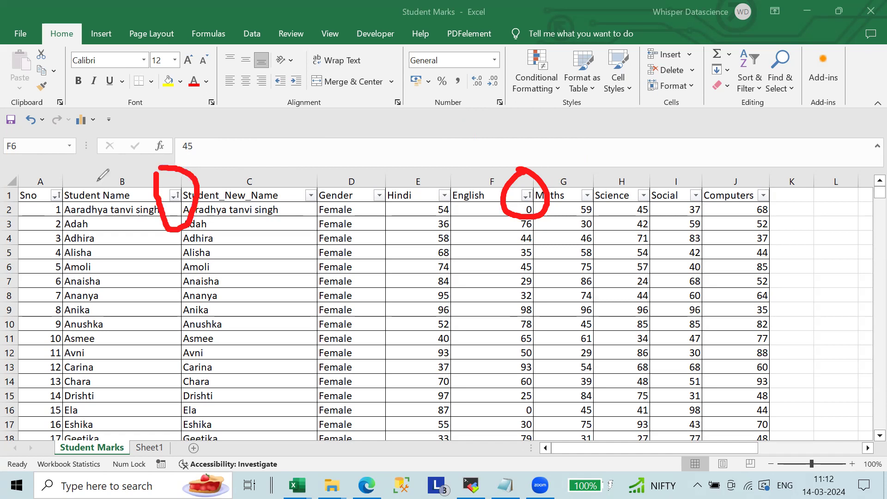
{"action": "mouse_move", "coordinate": [46, 183]}
{"action": "left_mouse_down"}
{"action": "mouse_move", "coordinate": [43, 222]}
{"action": "mouse_move", "coordinate": [65, 239]}
{"action": "mouse_move", "coordinate": [98, 176]}
{"action": "mouse_move", "coordinate": [53, 171]}
{"action": "mouse_move", "coordinate": [47, 187]}
{"action": "left_mouse_up"}
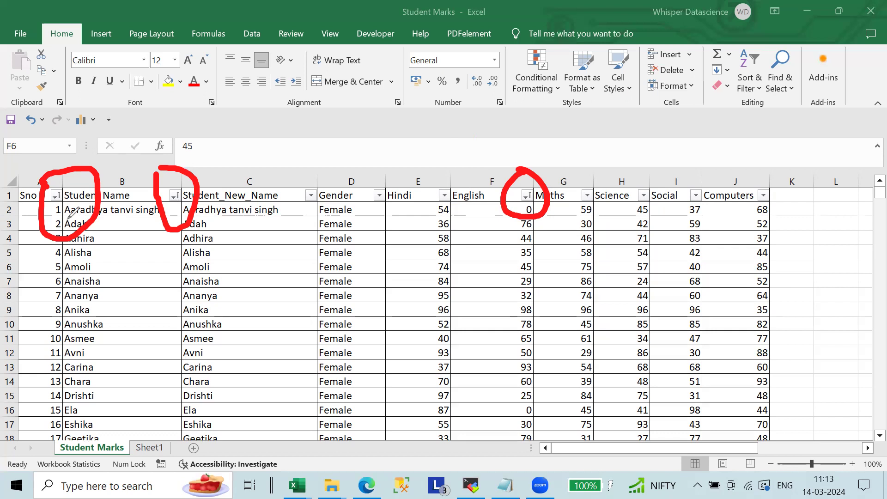
{"action": "left_click", "coordinate": [98, 185]}
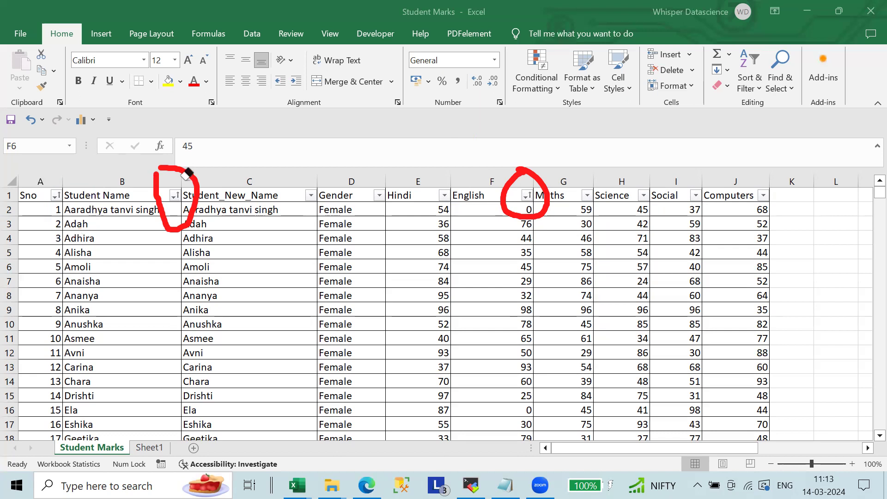
{"action": "left_click", "coordinate": [193, 168]}
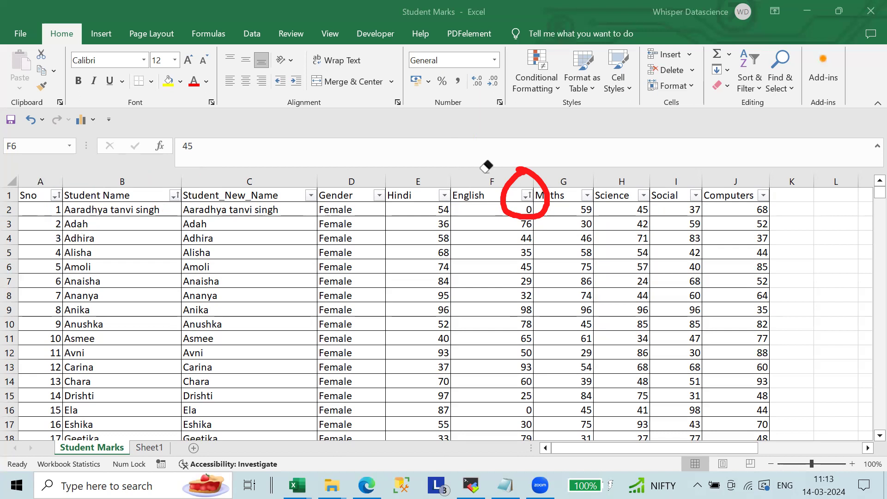
{"action": "left_click", "coordinate": [527, 170]}
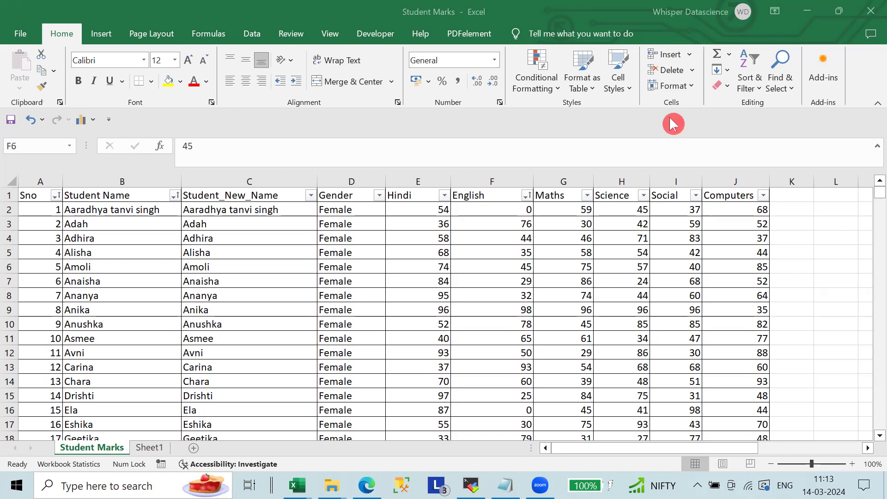
{"action": "left_click", "coordinate": [755, 83]}
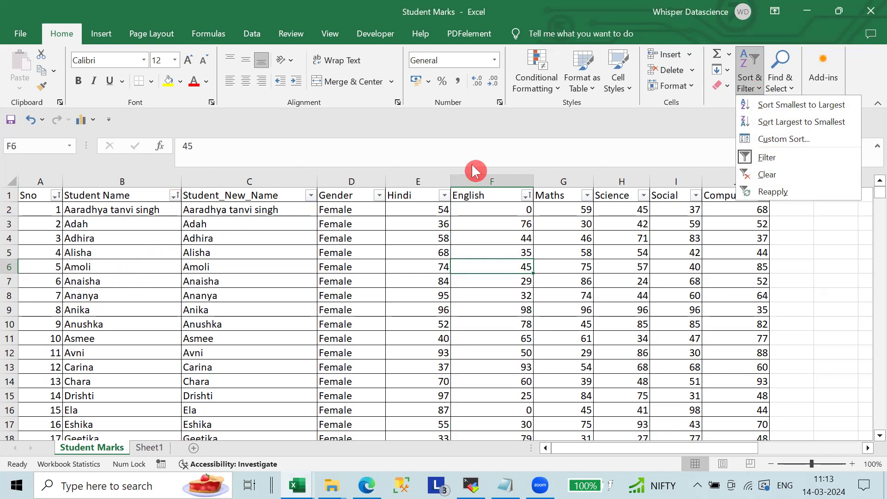
{"action": "left_click", "coordinate": [712, 85]}
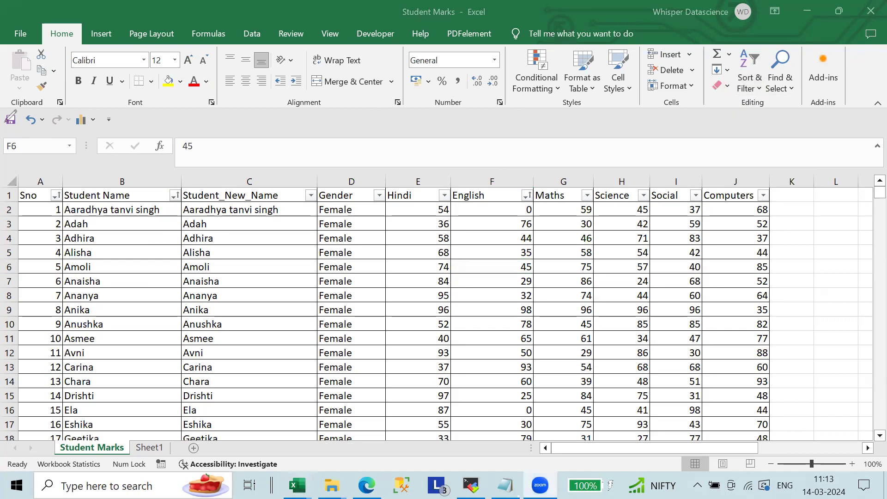
{"action": "left_click", "coordinate": [58, 164]}
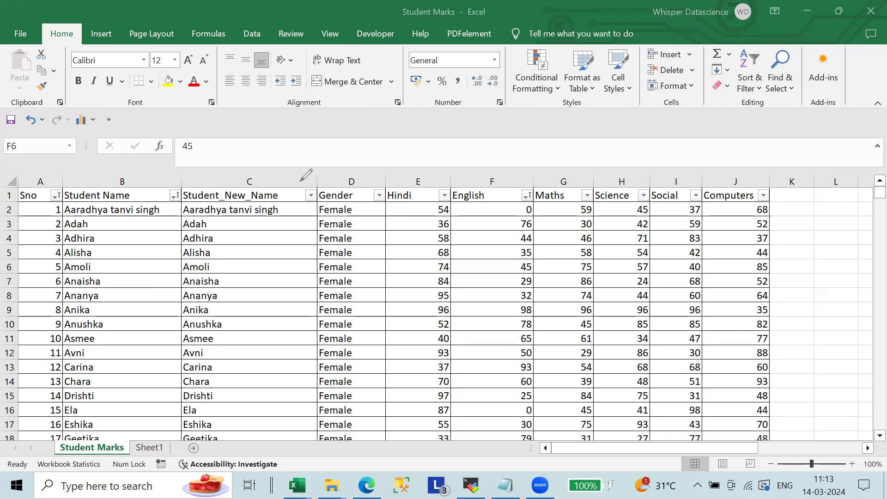
{"action": "mouse_move", "coordinate": [299, 179]}
{"action": "left_mouse_down"}
{"action": "mouse_move", "coordinate": [320, 198]}
{"action": "mouse_move", "coordinate": [300, 176]}
{"action": "left_mouse_up"}
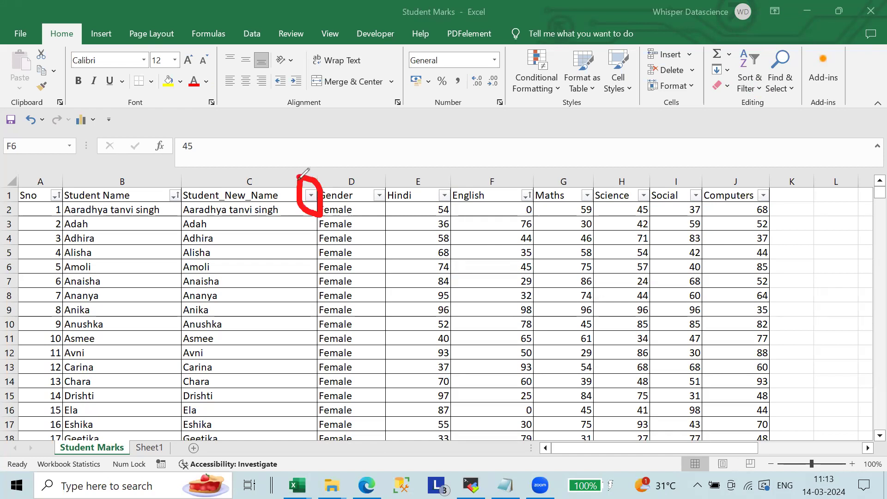
{"action": "mouse_move", "coordinate": [322, 149]}
{"action": "left_mouse_down"}
{"action": "mouse_move", "coordinate": [337, 160]}
{"action": "mouse_move", "coordinate": [340, 146]}
{"action": "mouse_move", "coordinate": [324, 144]}
{"action": "left_mouse_up"}
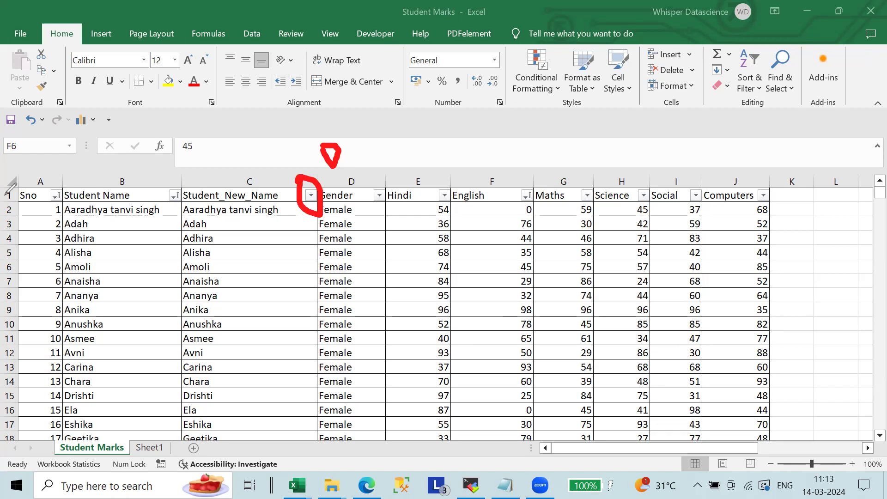
{"action": "mouse_move", "coordinate": [319, 196]}
{"action": "left_mouse_down"}
{"action": "mouse_move", "coordinate": [347, 159]}
{"action": "mouse_move", "coordinate": [340, 155]}
{"action": "left_mouse_up"}
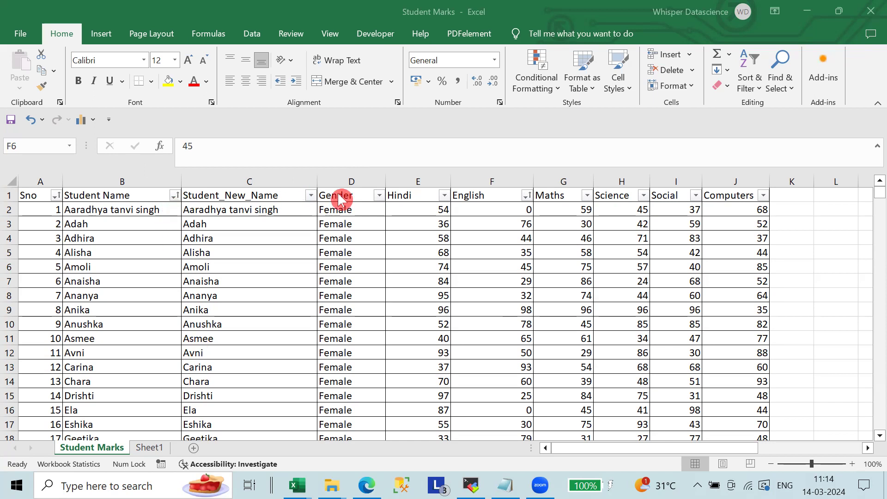
Highlight the Hindi marks in E6:E14 with yellow fill.
{"action": "left_click", "coordinate": [379, 195]}
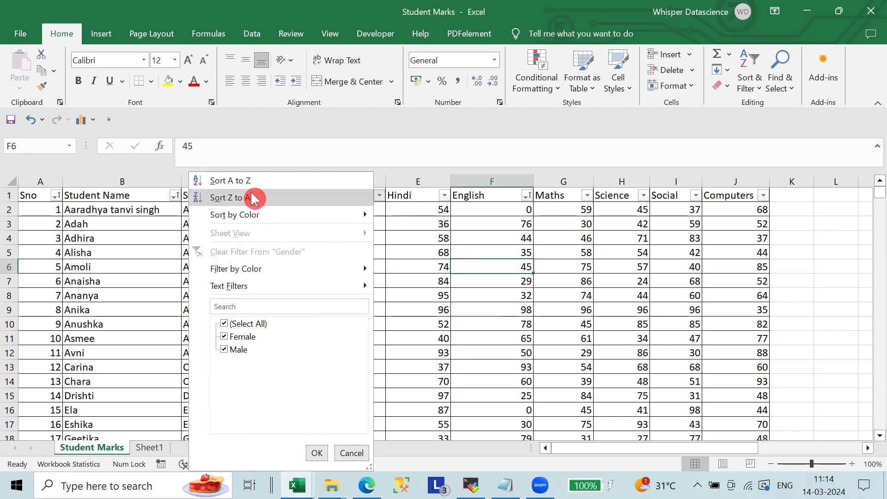
{"action": "mouse_move", "coordinate": [234, 215]}
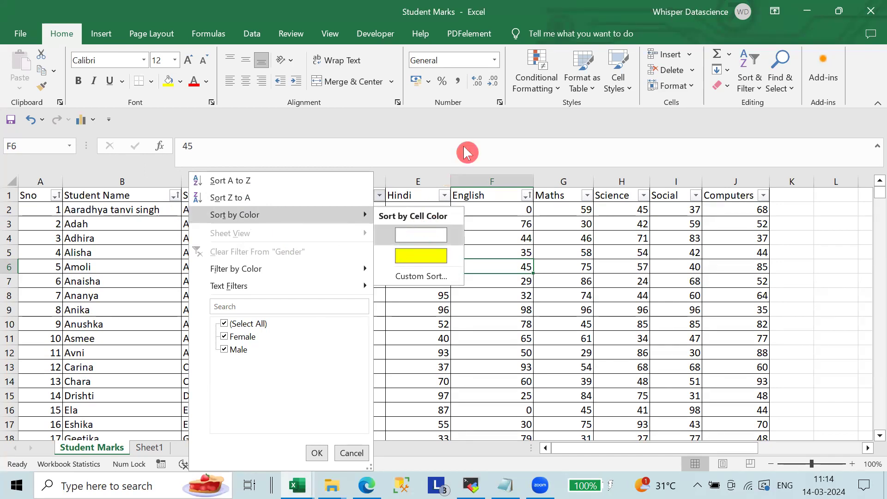
{"action": "left_click", "coordinate": [550, 275]}
{"action": "left_click_drag", "start_coordinate": [407, 267], "coordinate": [442, 381]}
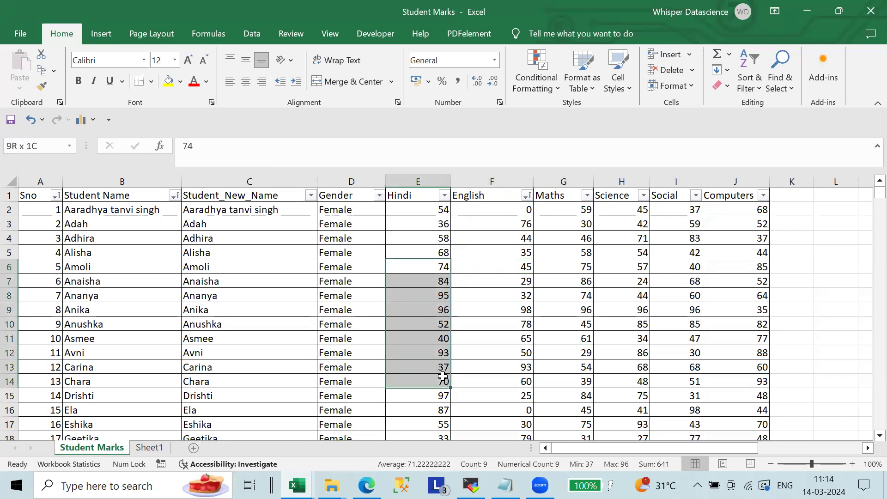
{"action": "left_click", "coordinate": [168, 81]}
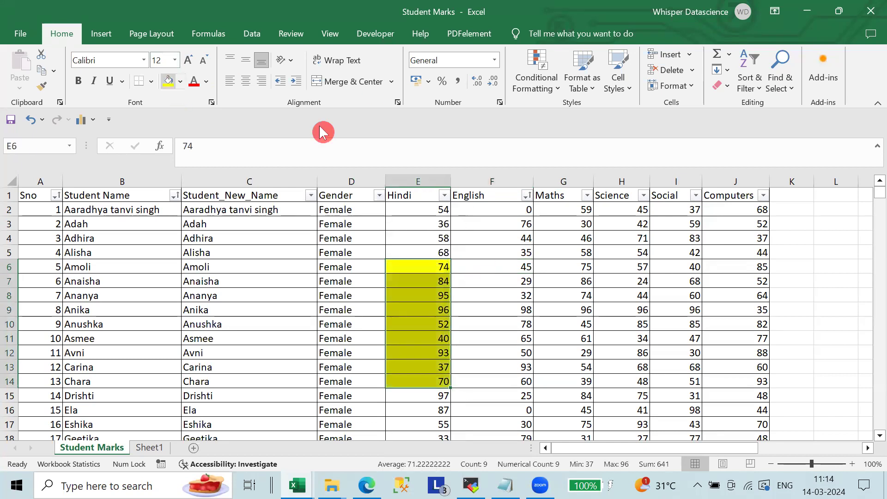
{"action": "left_click", "coordinate": [639, 221]}
Select the entire table with Ctrl+Shift+Down and Ctrl+Shift+Right.
{"action": "left_click", "coordinate": [58, 195]}
{"action": "key", "text": "ctrl+shift+Down"}
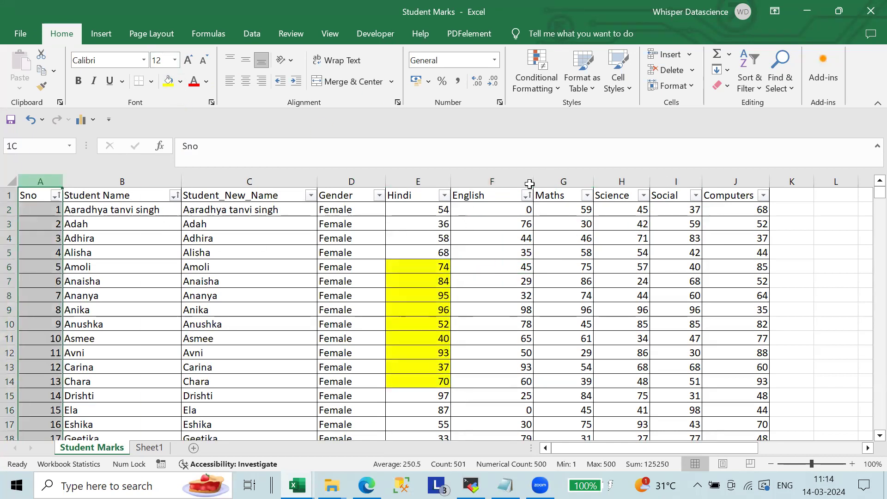
{"action": "key", "text": "ctrl+shift+Right"}
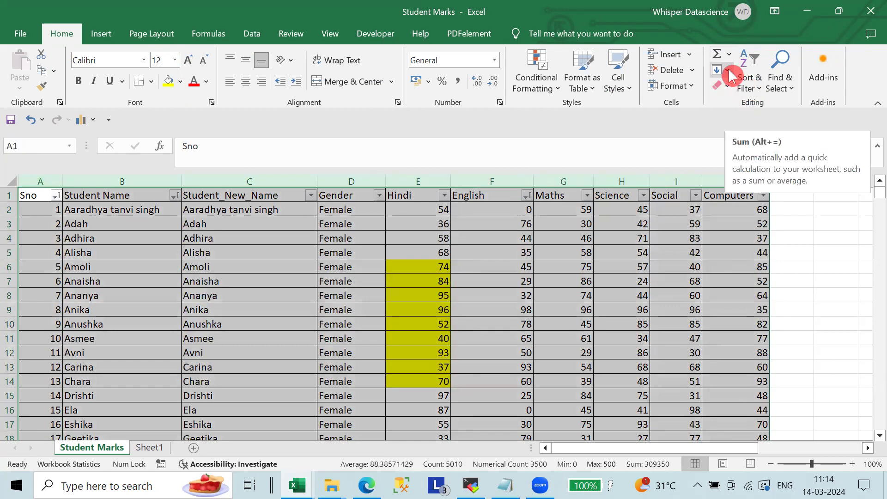
{"action": "left_click", "coordinate": [757, 87]}
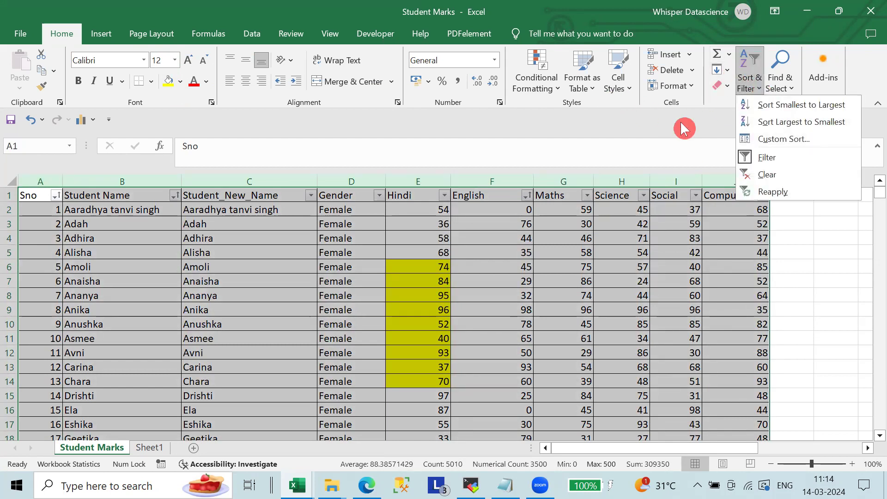
{"action": "left_click", "coordinate": [548, 226]}
Filter the Hindi column by yellow cell colour, leaving 10 of 500 records.
{"action": "left_click", "coordinate": [444, 196]}
{"action": "mouse_move", "coordinate": [301, 268]}
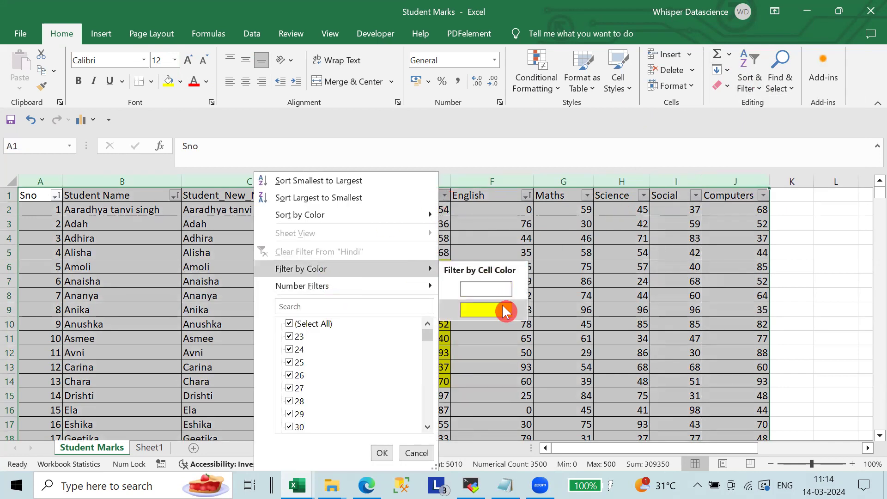
{"action": "left_click", "coordinate": [502, 310]}
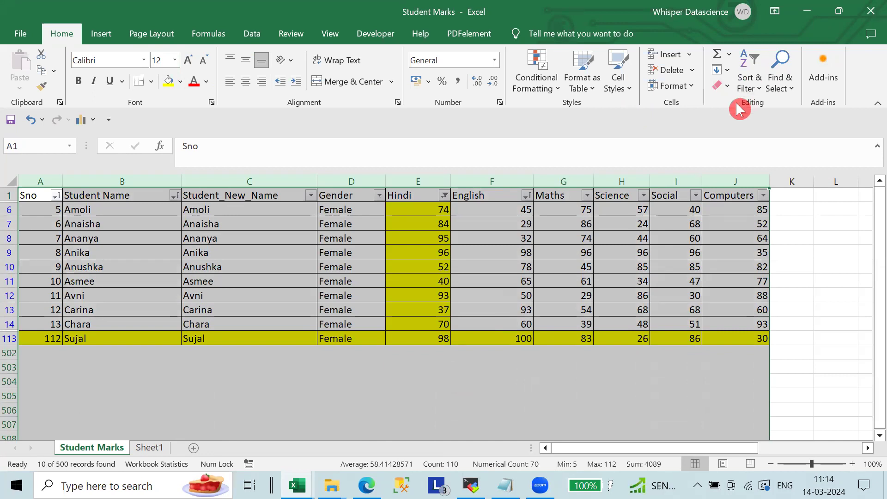
{"action": "left_click", "coordinate": [447, 123]}
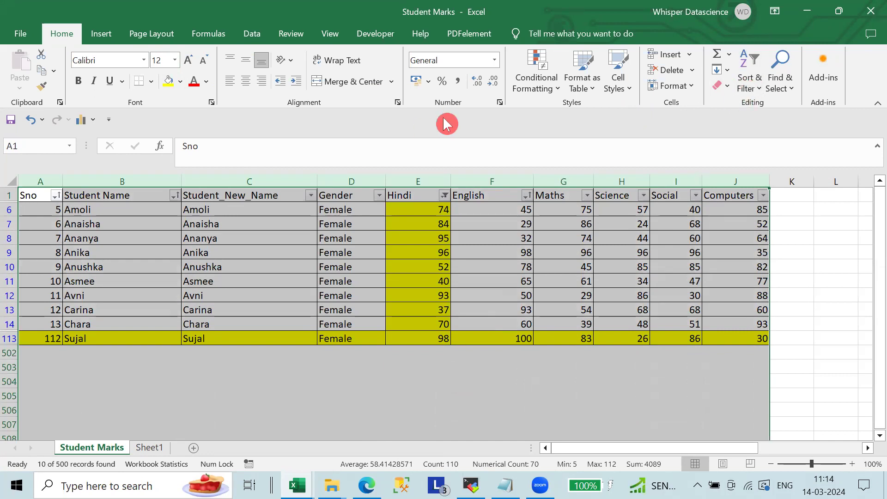
{"action": "left_click", "coordinate": [674, 65]}
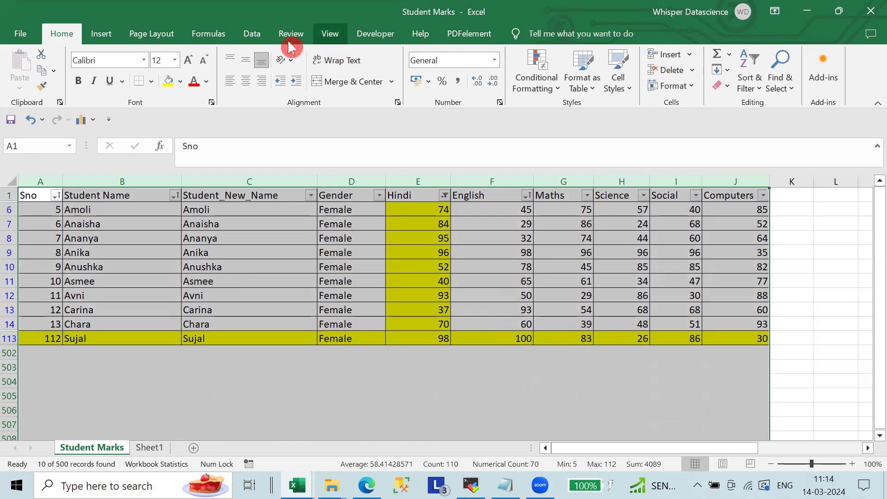
Clear all filters so every record shows again.
{"action": "left_click", "coordinate": [251, 33]}
{"action": "left_click", "coordinate": [474, 55]}
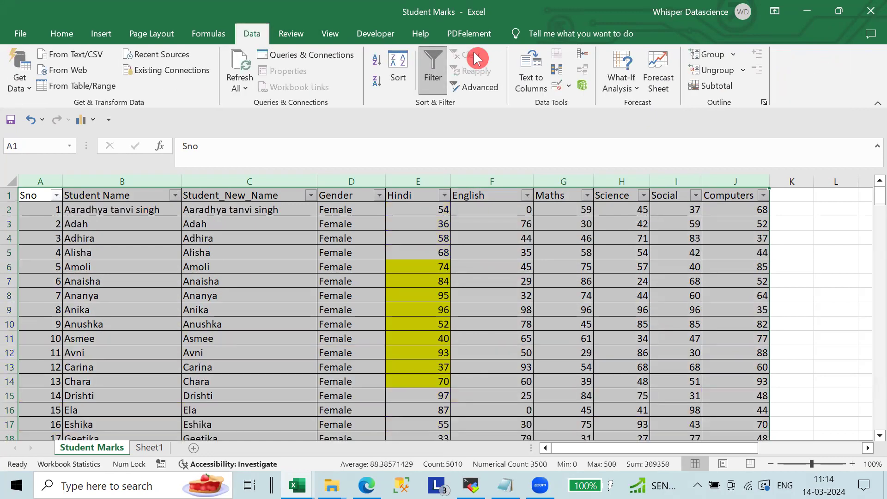
{"action": "left_click", "coordinate": [551, 254]}
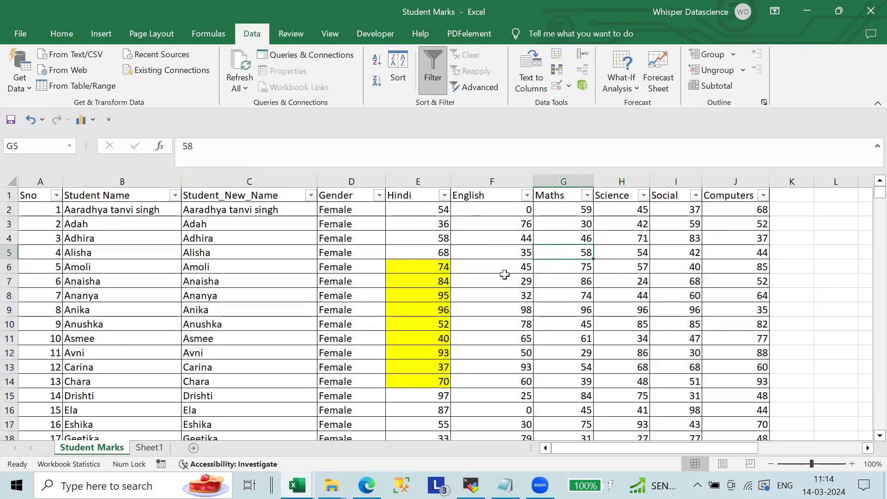
Give the Hindi marks in E61:E69 a light gold fill and return to the top.
{"action": "scroll", "coordinate": [482, 279], "scroll_direction": "down", "scroll_amount": 8}
{"action": "scroll", "coordinate": [482, 278], "scroll_direction": "down", "scroll_amount": 10}
{"action": "scroll", "coordinate": [481, 277], "scroll_direction": "down", "scroll_amount": 2}
{"action": "left_click_drag", "start_coordinate": [431, 198], "coordinate": [431, 309]}
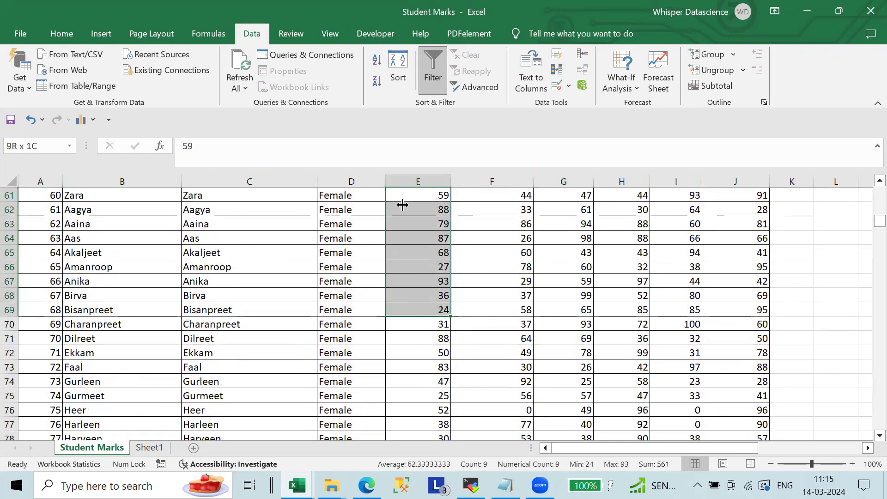
{"action": "left_click", "coordinate": [63, 33]}
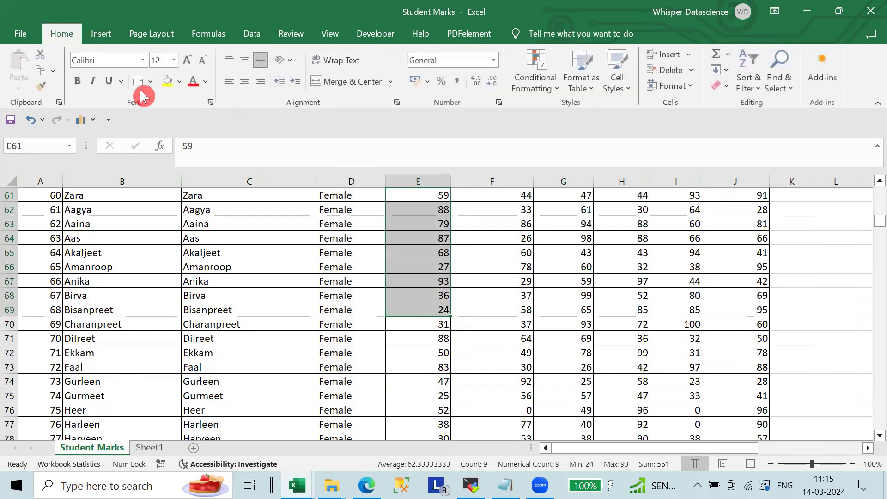
{"action": "left_click", "coordinate": [179, 82]}
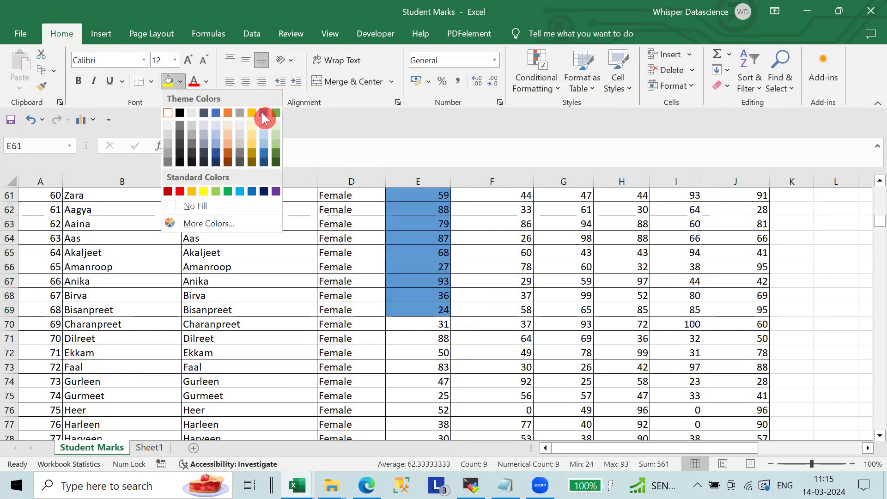
{"action": "left_click", "coordinate": [253, 123]}
{"action": "left_click", "coordinate": [621, 238]}
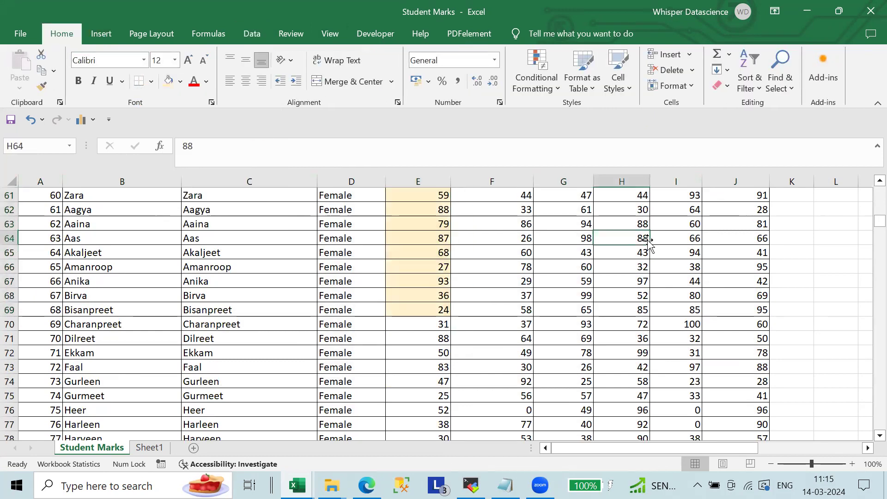
{"action": "left_click", "coordinate": [749, 180]}
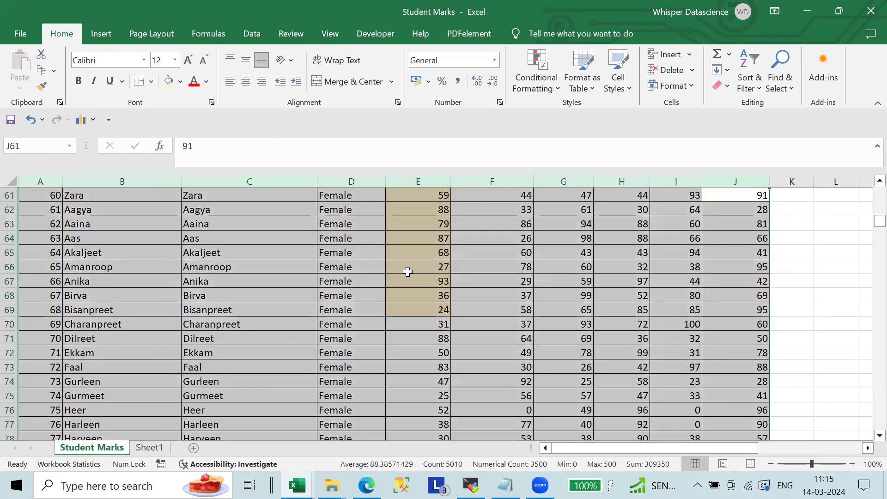
{"action": "scroll", "coordinate": [416, 277], "scroll_direction": "up", "scroll_amount": 12}
{"action": "scroll", "coordinate": [441, 282], "scroll_direction": "up", "scroll_amount": 8}
{"action": "left_click", "coordinate": [517, 265]}
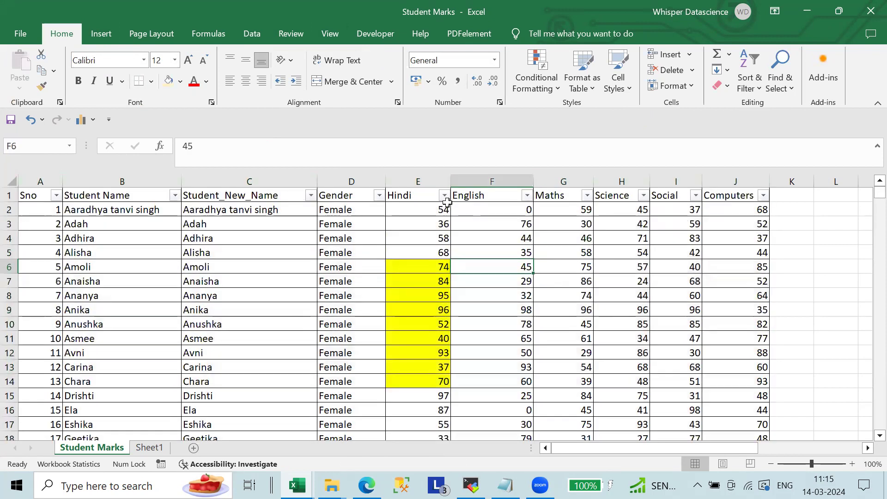
Filter Hindi to light gold cells and select the Hindi marks in rows 61–69.
{"action": "left_click", "coordinate": [444, 196]}
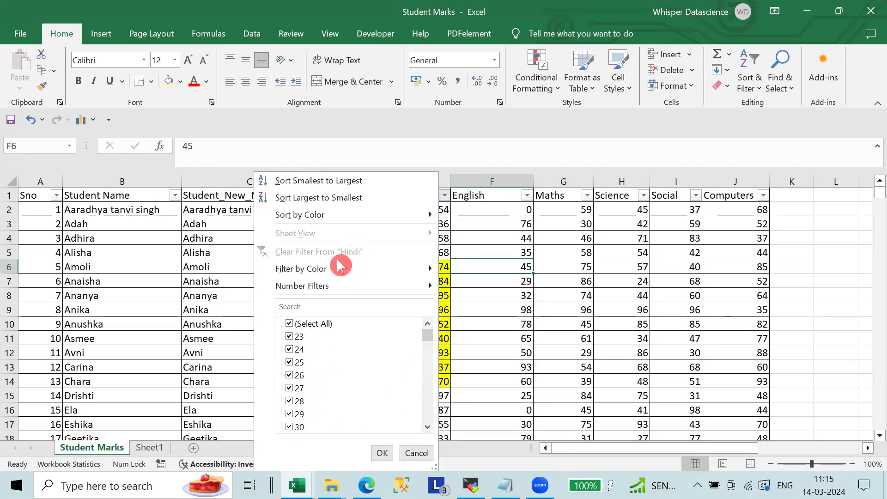
{"action": "mouse_move", "coordinate": [320, 269]}
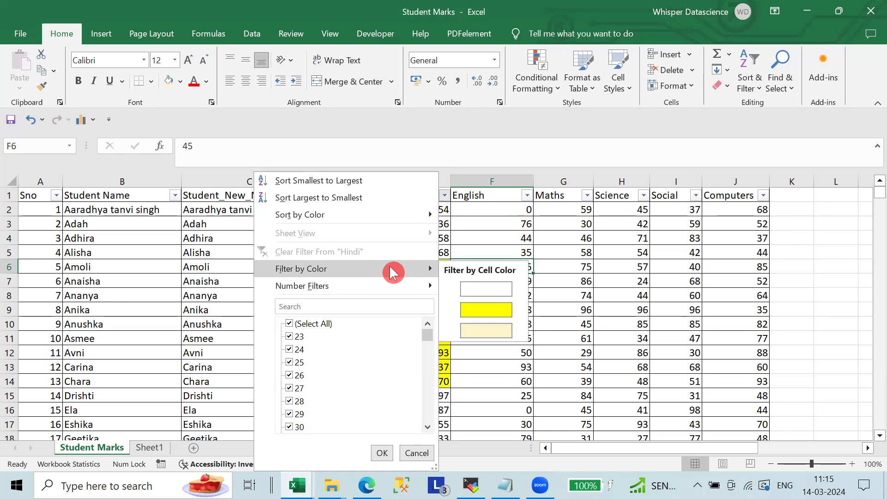
{"action": "left_click", "coordinate": [486, 330]}
{"action": "left_click_drag", "start_coordinate": [416, 218], "coordinate": [424, 330]}
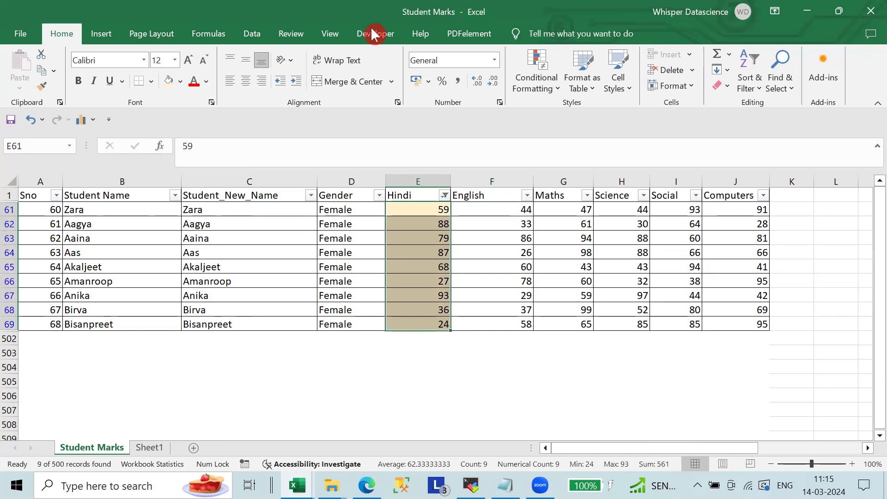
Clear the colour filter and filter Hindi to no-fill cells, showing 481 of 500 records.
{"action": "left_click", "coordinate": [250, 35]}
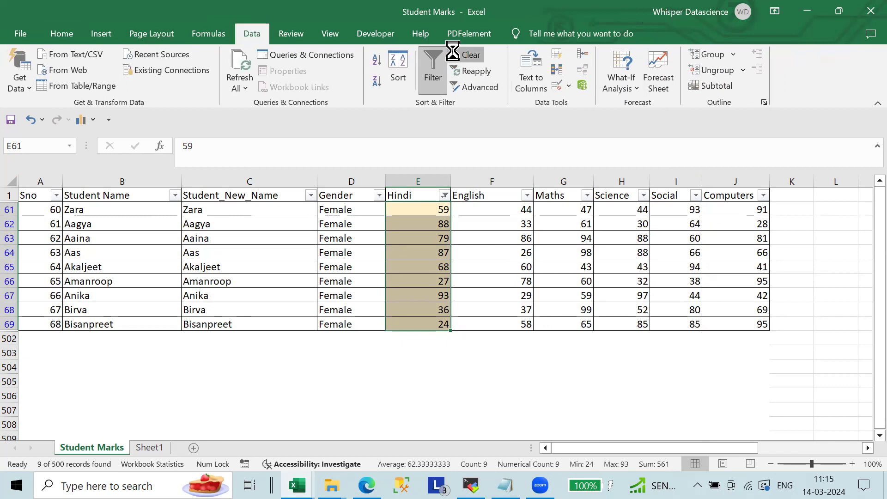
{"action": "left_click", "coordinate": [464, 55]}
{"action": "left_click", "coordinate": [446, 196]}
{"action": "mouse_move", "coordinate": [333, 268]}
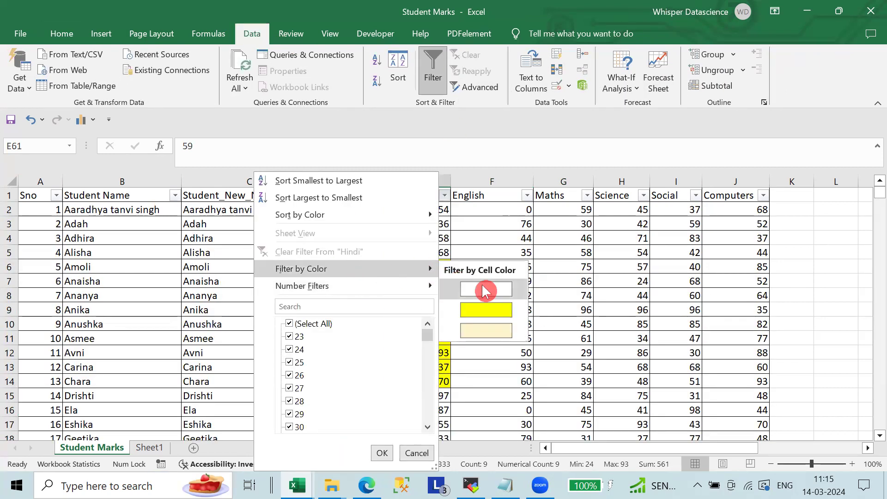
{"action": "left_click", "coordinate": [482, 285]}
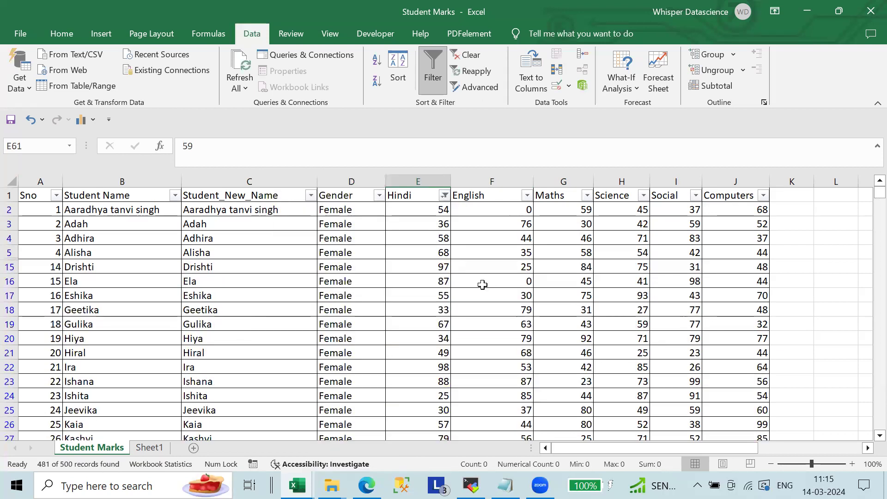
Filter the Hindi column by yellow cell colour, then by light peach.
{"action": "scroll", "coordinate": [482, 284], "scroll_direction": "down", "scroll_amount": 10}
{"action": "scroll", "coordinate": [482, 285], "scroll_direction": "down", "scroll_amount": 18}
{"action": "scroll", "coordinate": [482, 285], "scroll_direction": "down", "scroll_amount": 1}
{"action": "scroll", "coordinate": [482, 284], "scroll_direction": "up", "scroll_amount": 1}
{"action": "scroll", "coordinate": [482, 284], "scroll_direction": "up", "scroll_amount": 20}
{"action": "left_click", "coordinate": [445, 196]}
{"action": "mouse_move", "coordinate": [300, 268]}
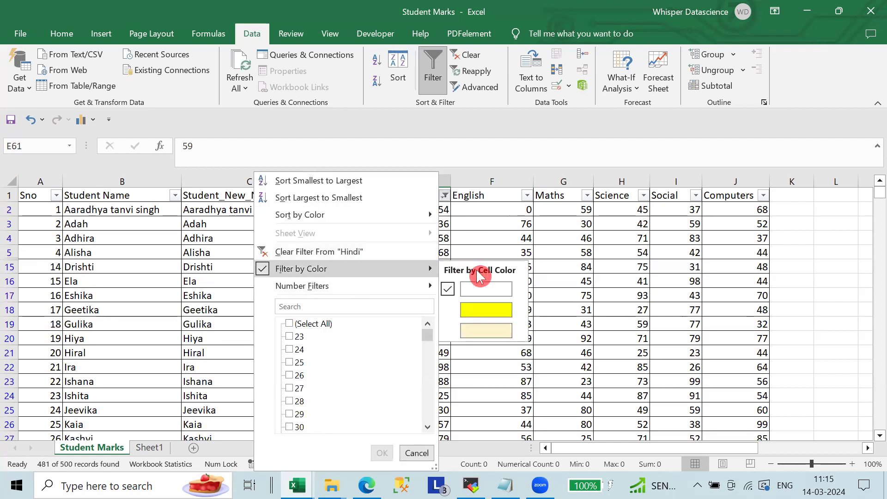
{"action": "left_click", "coordinate": [479, 309]}
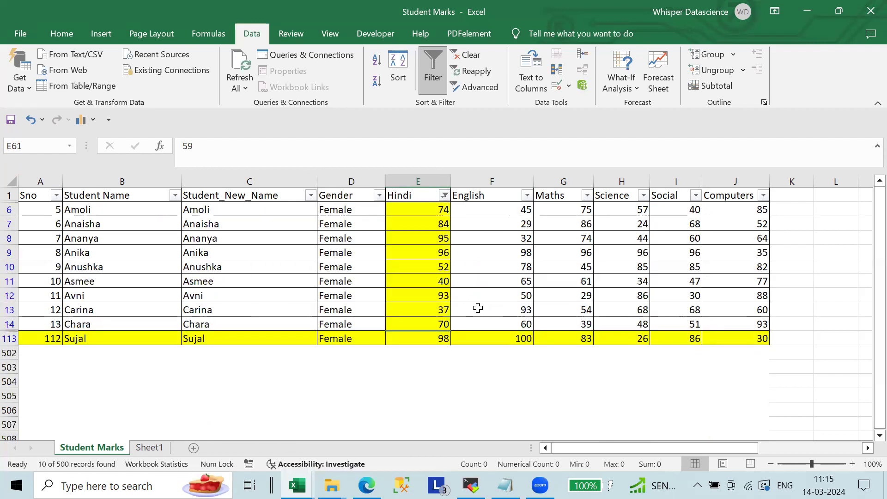
{"action": "left_click", "coordinate": [444, 195]}
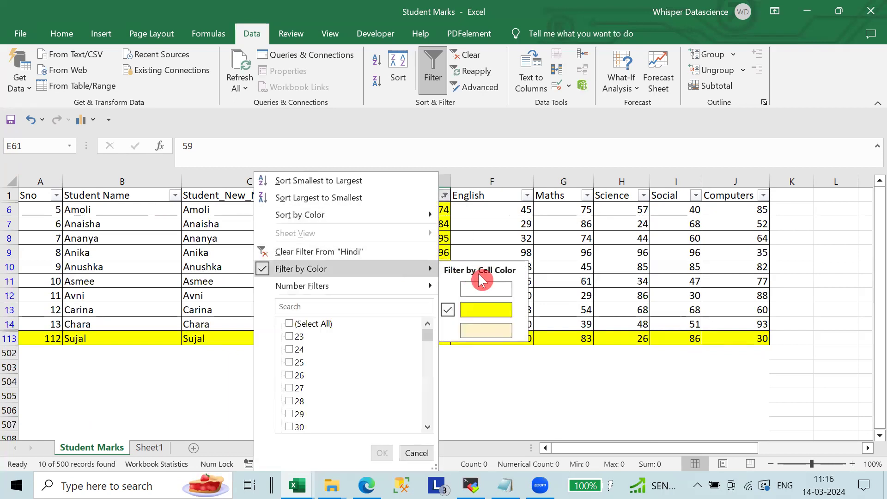
{"action": "left_click", "coordinate": [475, 329]}
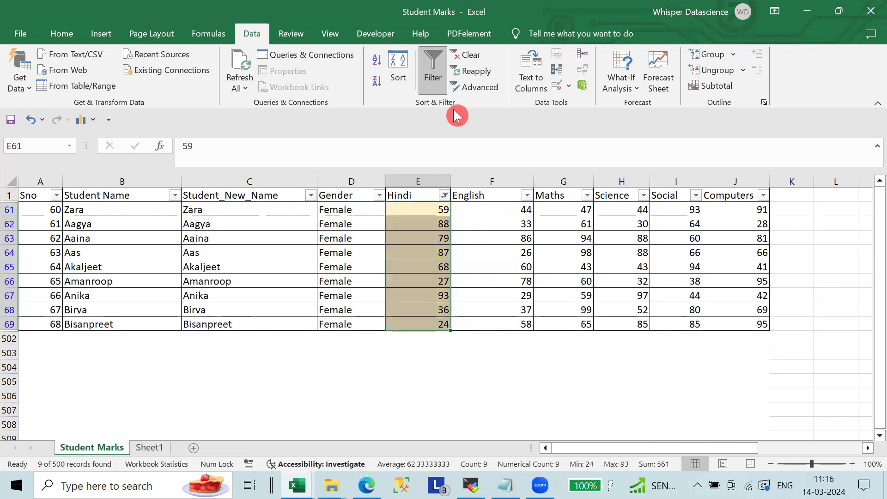
Switch the Hindi colour filter back to yellow, then to no-fill cells.
{"action": "left_click", "coordinate": [444, 195]}
{"action": "mouse_move", "coordinate": [300, 267]}
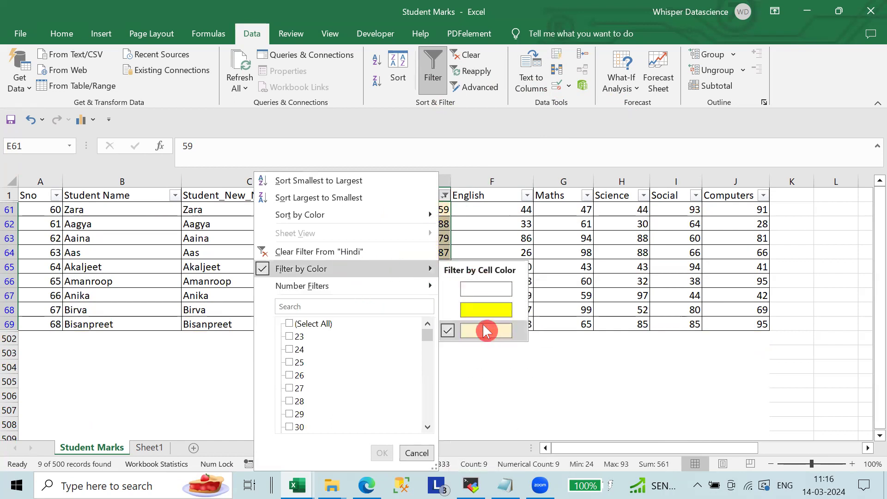
{"action": "left_click", "coordinate": [450, 309]}
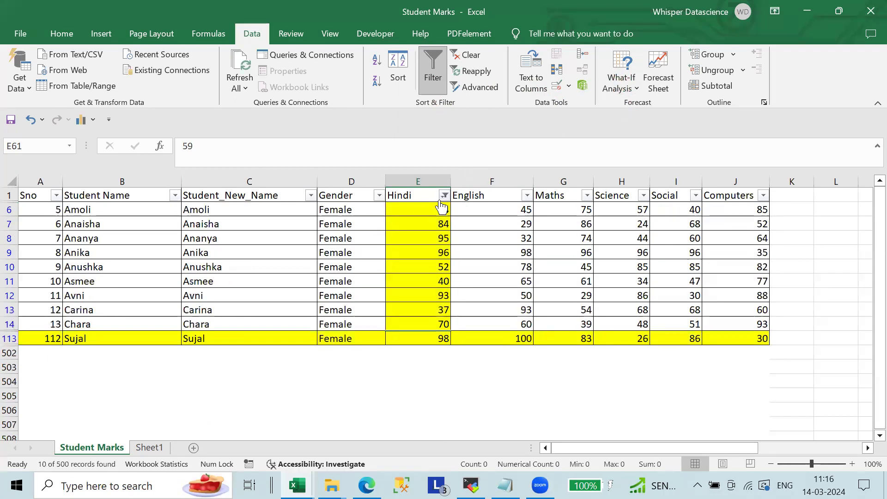
{"action": "left_click", "coordinate": [445, 196]}
{"action": "mouse_move", "coordinate": [300, 267]}
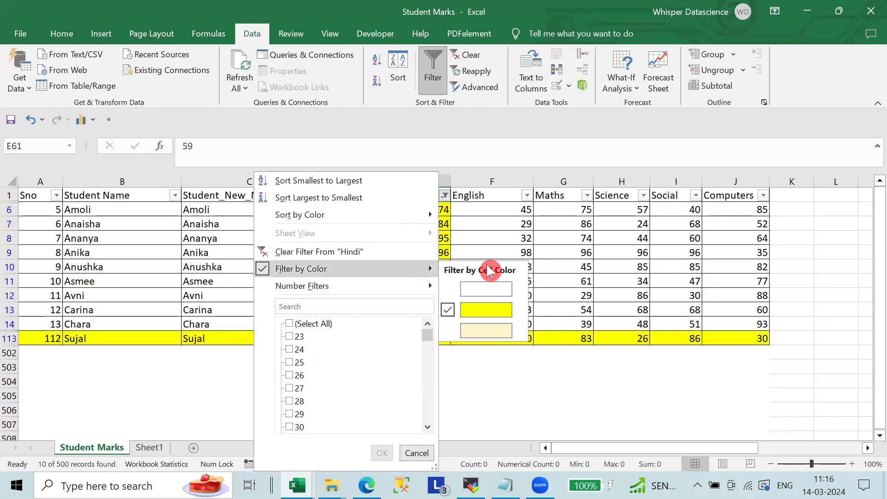
{"action": "left_click", "coordinate": [493, 288]}
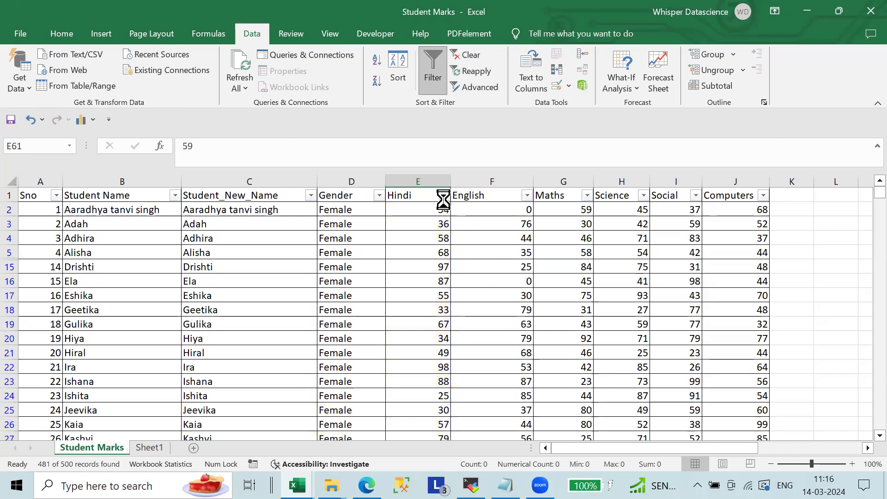
Tick (Select All) in the Hindi filter so every record shows again.
{"action": "left_click", "coordinate": [445, 196]}
{"action": "mouse_move", "coordinate": [301, 268]}
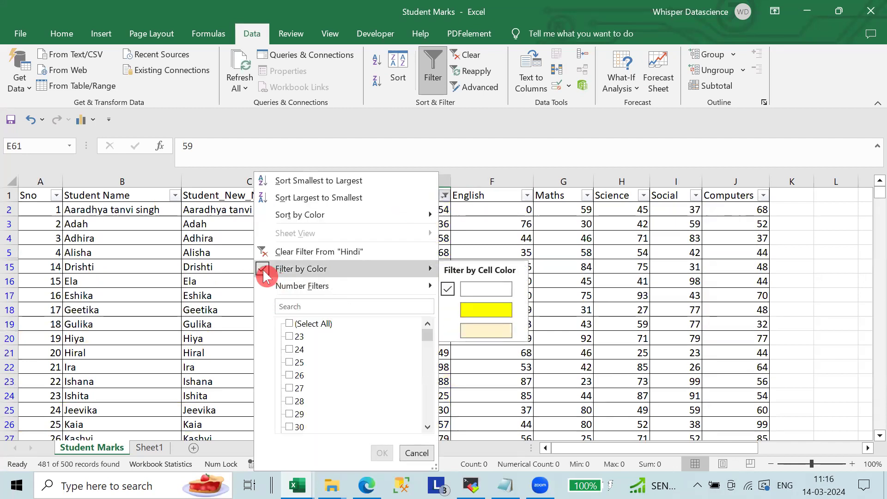
{"action": "left_click", "coordinate": [290, 324]}
{"action": "scroll", "coordinate": [339, 367], "scroll_direction": "down", "scroll_amount": 4}
{"action": "scroll", "coordinate": [339, 367], "scroll_direction": "up", "scroll_amount": 2}
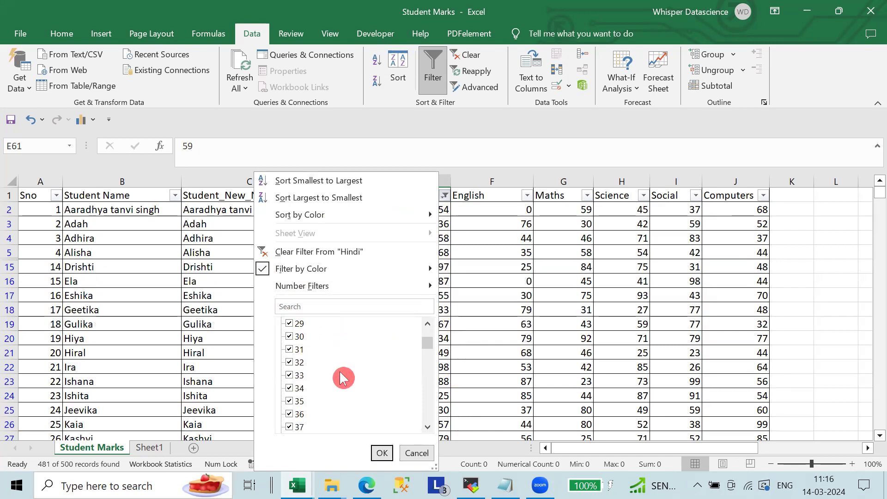
{"action": "left_click", "coordinate": [382, 453]}
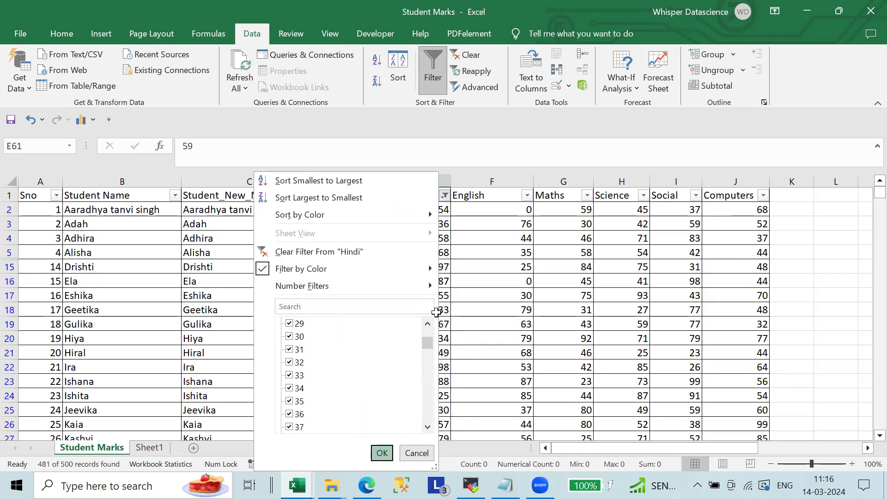
{"action": "scroll", "coordinate": [436, 313], "scroll_direction": "down", "scroll_amount": 8}
{"action": "scroll", "coordinate": [436, 312], "scroll_direction": "down", "scroll_amount": 20}
{"action": "scroll", "coordinate": [436, 312], "scroll_direction": "down", "scroll_amount": 15}
{"action": "scroll", "coordinate": [436, 312], "scroll_direction": "down", "scroll_amount": 20}
{"action": "scroll", "coordinate": [436, 312], "scroll_direction": "up", "scroll_amount": 2}
{"action": "scroll", "coordinate": [436, 312], "scroll_direction": "up", "scroll_amount": 20}
{"action": "scroll", "coordinate": [436, 312], "scroll_direction": "up", "scroll_amount": 20}
{"action": "scroll", "coordinate": [436, 312], "scroll_direction": "up", "scroll_amount": 12}
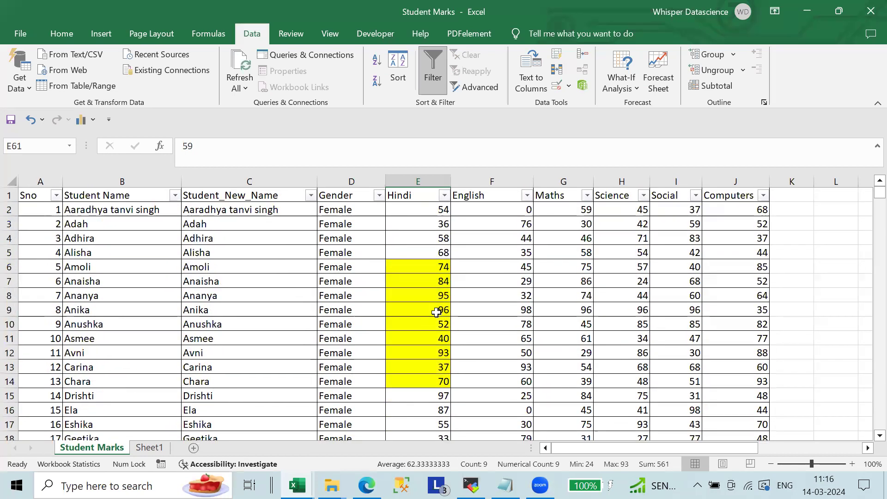
Filter Hindi to only the mark 24, showing 5 of 500 records.
{"action": "left_click", "coordinate": [445, 195]}
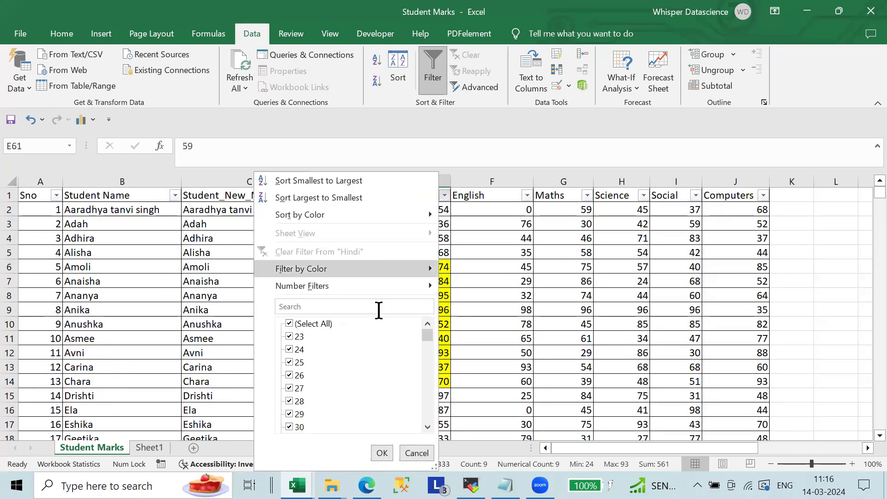
{"action": "scroll", "coordinate": [349, 355], "scroll_direction": "down", "scroll_amount": 7}
{"action": "scroll", "coordinate": [350, 354], "scroll_direction": "down", "scroll_amount": 15}
{"action": "scroll", "coordinate": [349, 355], "scroll_direction": "up", "scroll_amount": 16}
{"action": "scroll", "coordinate": [347, 354], "scroll_direction": "up", "scroll_amount": 7}
{"action": "left_click", "coordinate": [290, 325]}
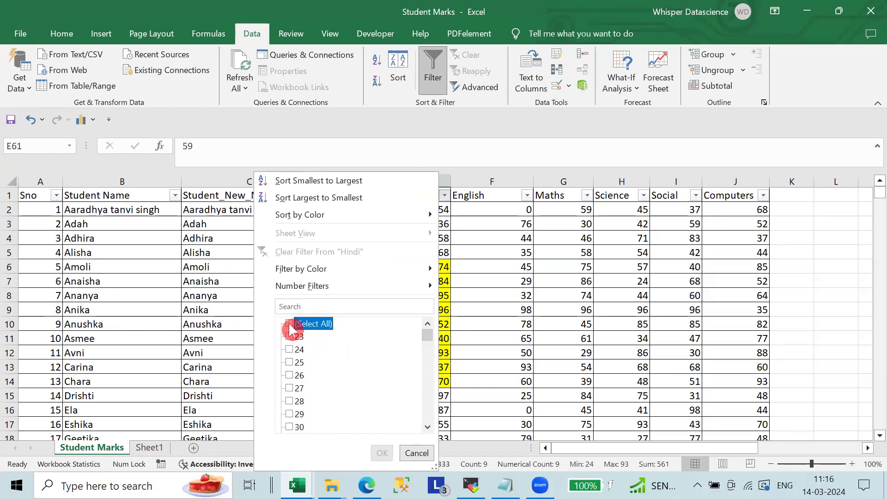
{"action": "left_click", "coordinate": [291, 349]}
{"action": "left_click", "coordinate": [391, 453]}
Widen the Hindi filter from 24 to also include 23, 27, 37, 39, 41 and 42.
{"action": "left_click", "coordinate": [385, 454]}
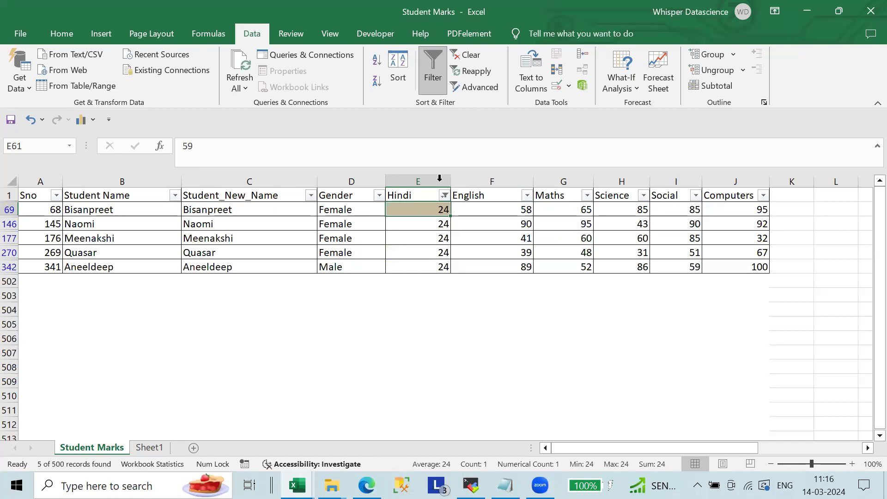
{"action": "left_click", "coordinate": [444, 196]}
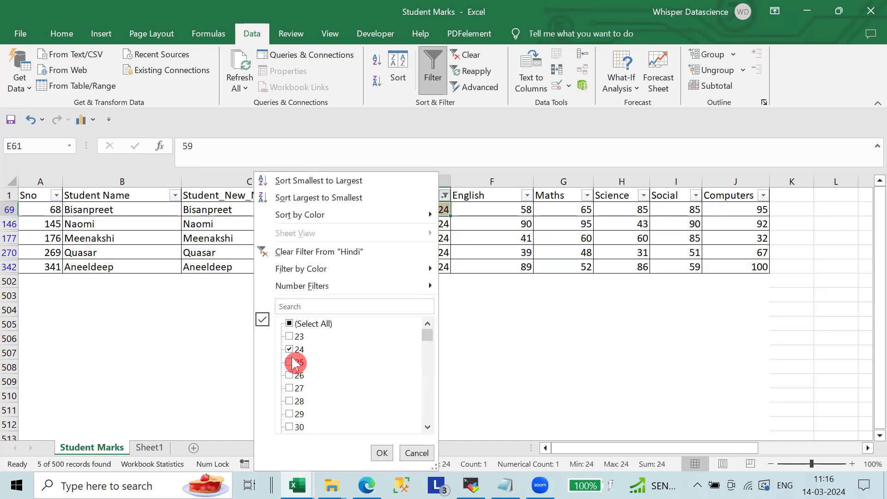
{"action": "left_click", "coordinate": [290, 388]}
{"action": "left_click", "coordinate": [290, 336]}
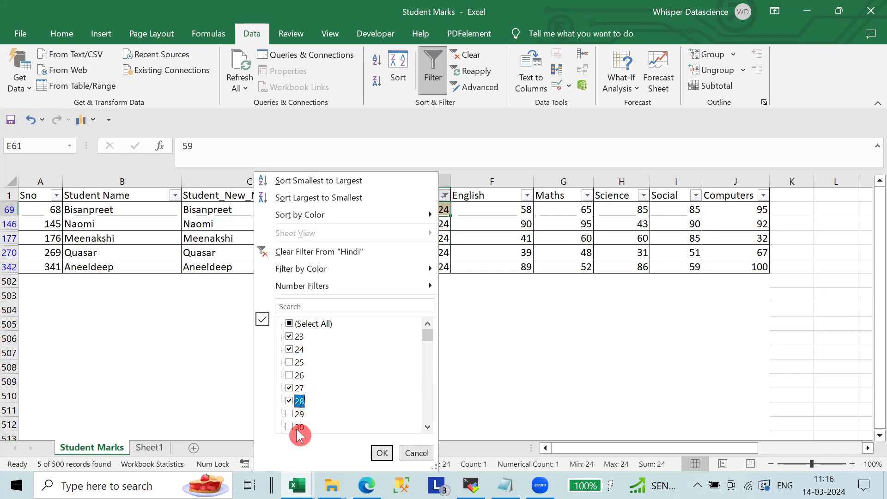
{"action": "scroll", "coordinate": [294, 415], "scroll_direction": "down", "scroll_amount": 4}
{"action": "left_click", "coordinate": [290, 414]}
{"action": "left_click", "coordinate": [290, 401]}
{"action": "left_click", "coordinate": [290, 375]}
{"action": "left_click", "coordinate": [290, 349]}
{"action": "left_click", "coordinate": [381, 453]}
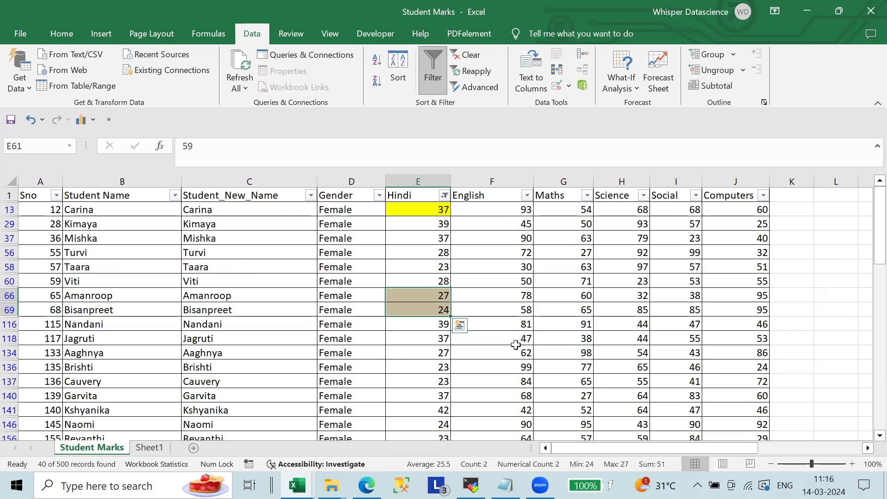
Tick (Select All) in the Hindi filter to show every value again.
{"action": "scroll", "coordinate": [516, 334], "scroll_direction": "down", "scroll_amount": 10}
{"action": "scroll", "coordinate": [515, 334], "scroll_direction": "down", "scroll_amount": 1}
{"action": "scroll", "coordinate": [515, 335], "scroll_direction": "up", "scroll_amount": 3}
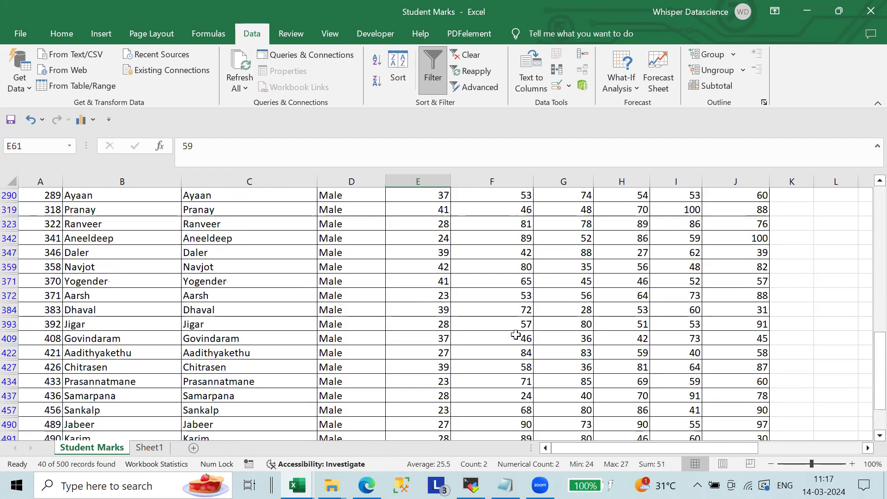
{"action": "scroll", "coordinate": [515, 334], "scroll_direction": "up", "scroll_amount": 4}
{"action": "scroll", "coordinate": [516, 334], "scroll_direction": "up", "scroll_amount": 3}
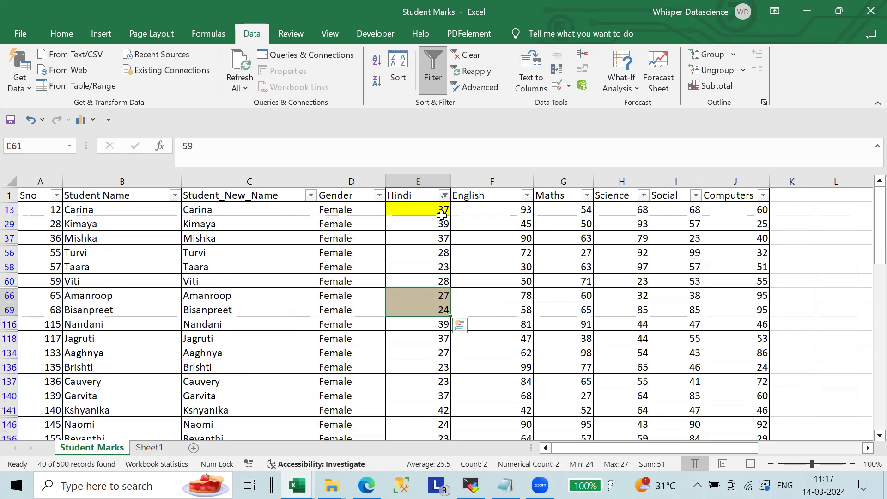
{"action": "left_click", "coordinate": [314, 323]}
{"action": "left_click", "coordinate": [390, 456]}
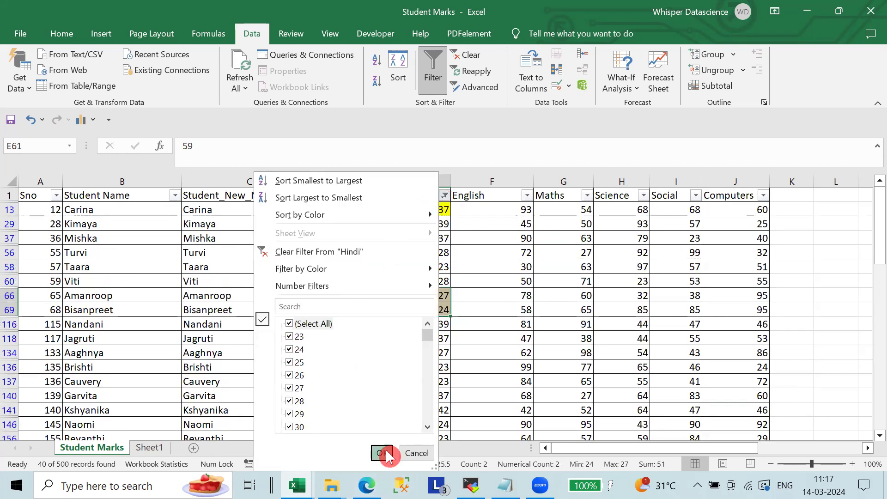
Scroll through the unfiltered Student Marks records to confirm all rows appear in order.
{"action": "scroll", "coordinate": [455, 299], "scroll_direction": "down", "scroll_amount": 20}
{"action": "scroll", "coordinate": [455, 300], "scroll_direction": "down", "scroll_amount": 20}
{"action": "scroll", "coordinate": [455, 299], "scroll_direction": "down", "scroll_amount": 20}
{"action": "scroll", "coordinate": [455, 299], "scroll_direction": "up", "scroll_amount": 20}
{"action": "scroll", "coordinate": [455, 299], "scroll_direction": "up", "scroll_amount": 20}
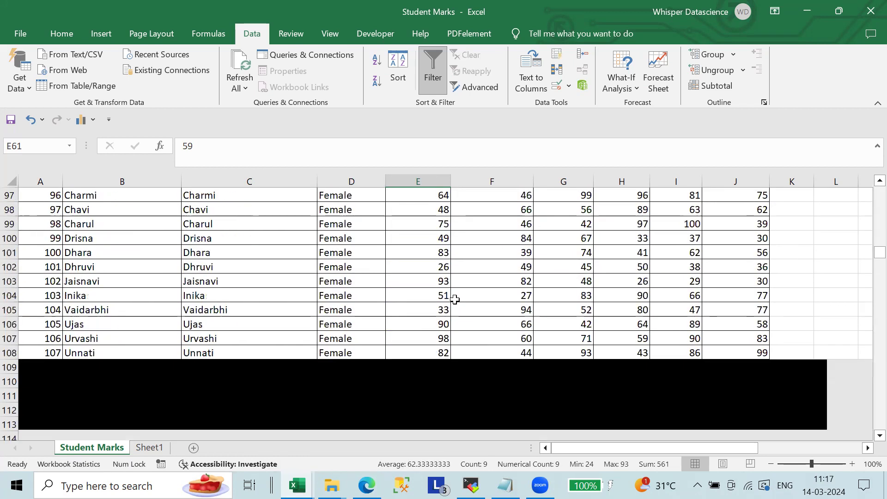
{"action": "scroll", "coordinate": [443, 390], "scroll_direction": "up", "scroll_amount": 20}
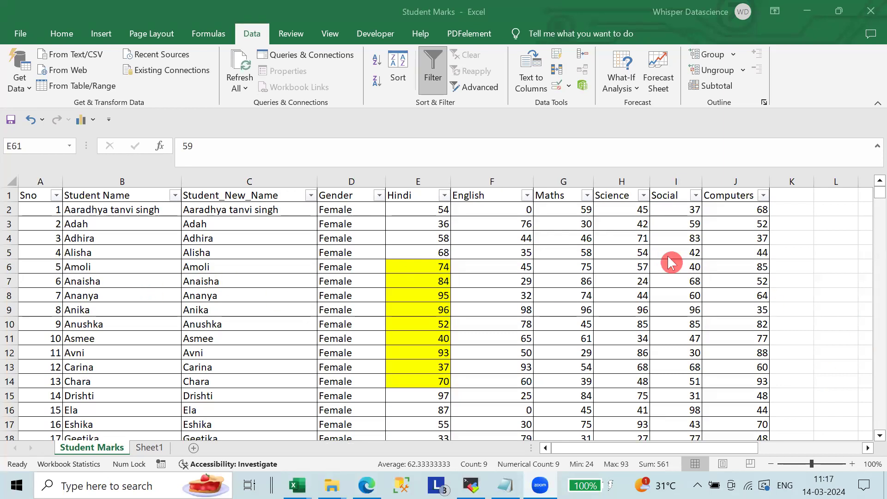
{"action": "scroll", "coordinate": [668, 257], "scroll_direction": "down", "scroll_amount": 12}
{"action": "scroll", "coordinate": [668, 257], "scroll_direction": "up", "scroll_amount": 12}
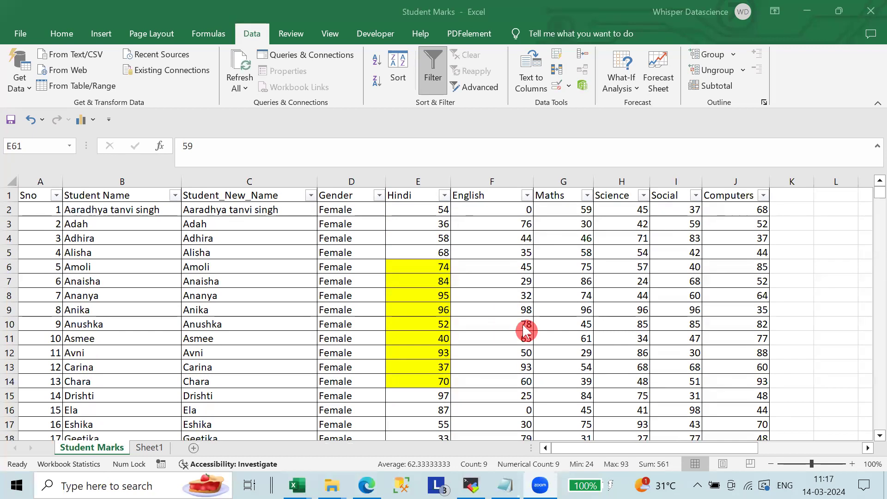
{"action": "scroll", "coordinate": [599, 286], "scroll_direction": "down", "scroll_amount": 20}
{"action": "scroll", "coordinate": [599, 287], "scroll_direction": "down", "scroll_amount": 7}
{"action": "scroll", "coordinate": [599, 287], "scroll_direction": "down", "scroll_amount": 16}
{"action": "scroll", "coordinate": [598, 286], "scroll_direction": "down", "scroll_amount": 20}
{"action": "scroll", "coordinate": [599, 286], "scroll_direction": "down", "scroll_amount": 8}
{"action": "scroll", "coordinate": [598, 286], "scroll_direction": "up", "scroll_amount": 8}
{"action": "scroll", "coordinate": [598, 287], "scroll_direction": "up", "scroll_amount": 20}
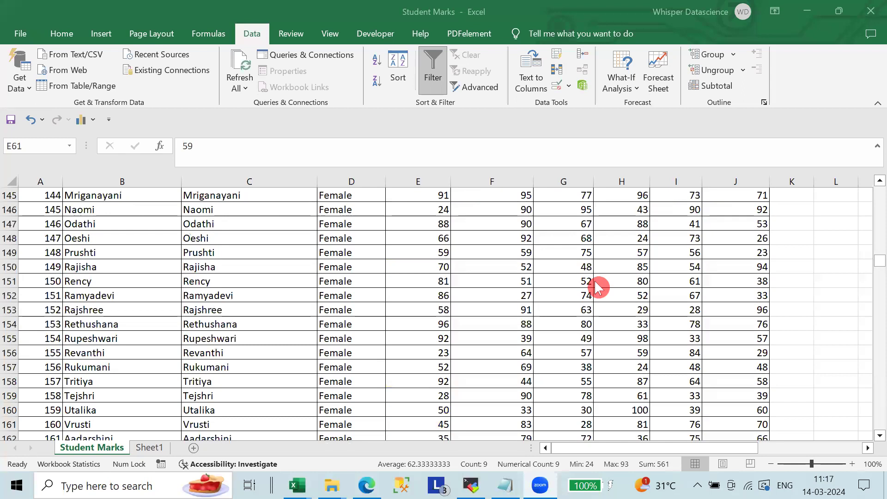
{"action": "scroll", "coordinate": [598, 286], "scroll_direction": "up", "scroll_amount": 20}
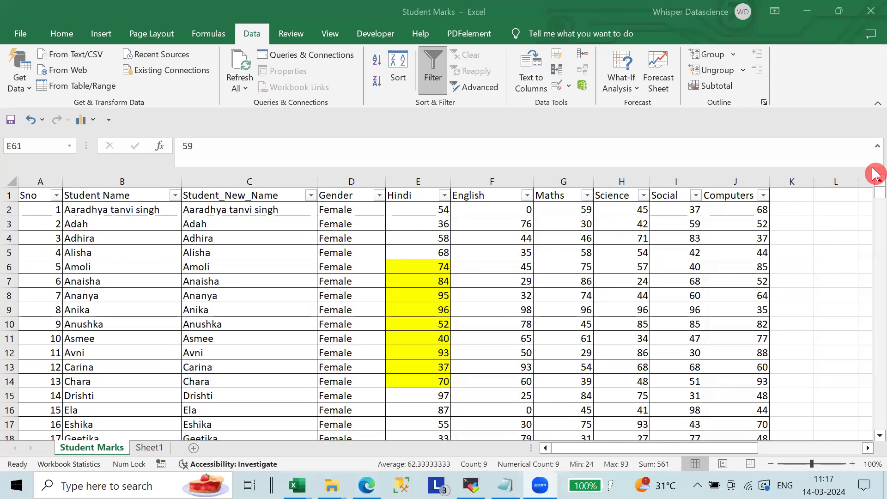
Filter Hindi to marks 26 and 29 and select the visible Hindi marks.
{"action": "left_click", "coordinate": [445, 196]}
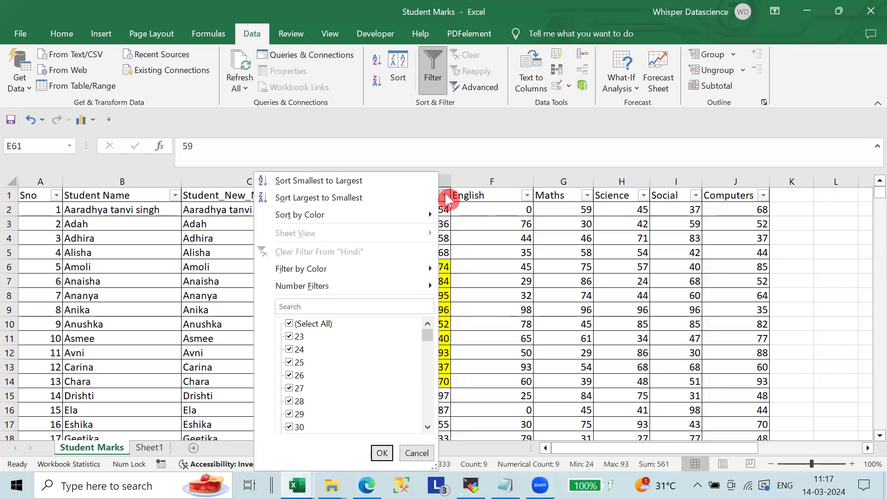
{"action": "left_click", "coordinate": [333, 323]}
{"action": "left_click", "coordinate": [298, 375]}
{"action": "left_click", "coordinate": [299, 422]}
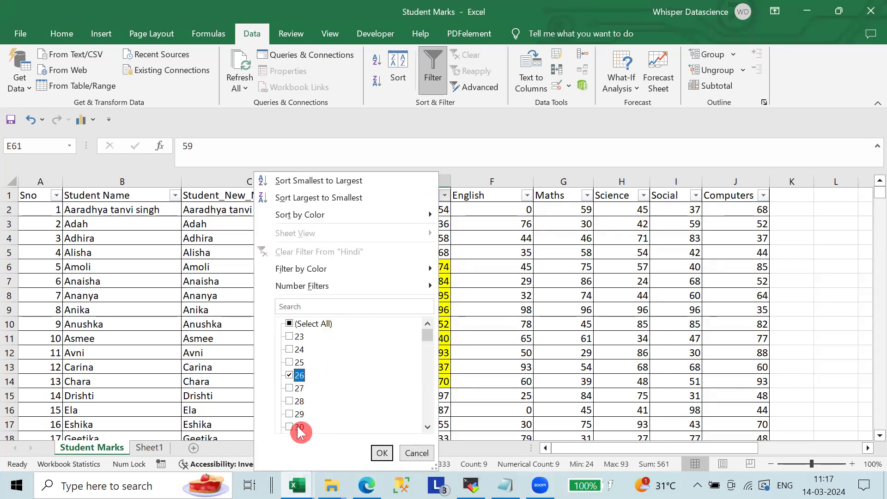
{"action": "left_click", "coordinate": [376, 454]}
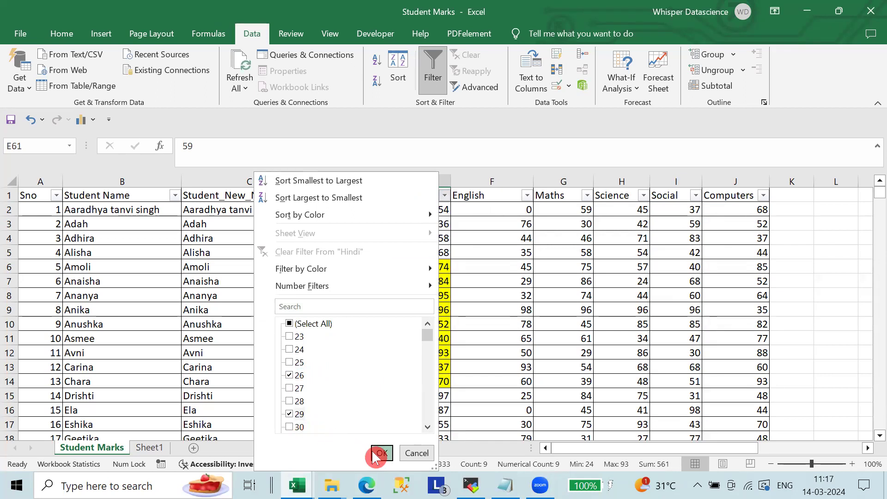
{"action": "left_click_drag", "start_coordinate": [426, 325], "coordinate": [426, 362]}
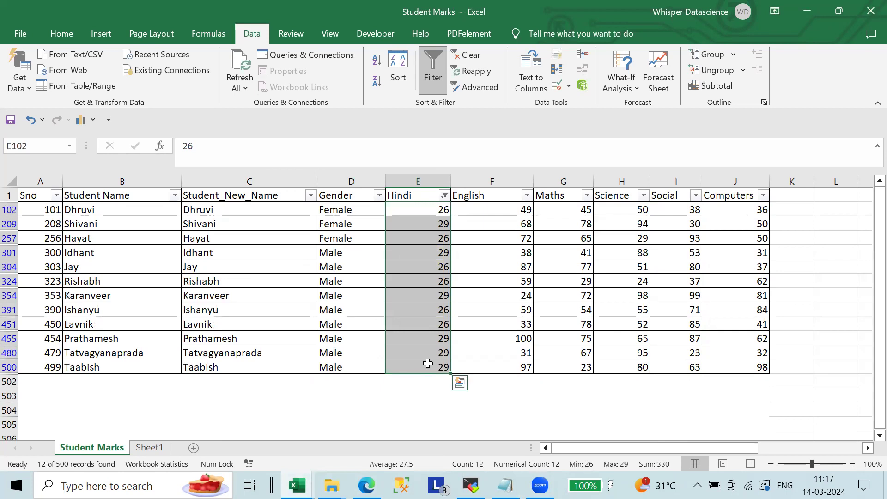
Filter Hindi to yellow cells, then clear the filter to show every row.
{"action": "left_click", "coordinate": [444, 196]}
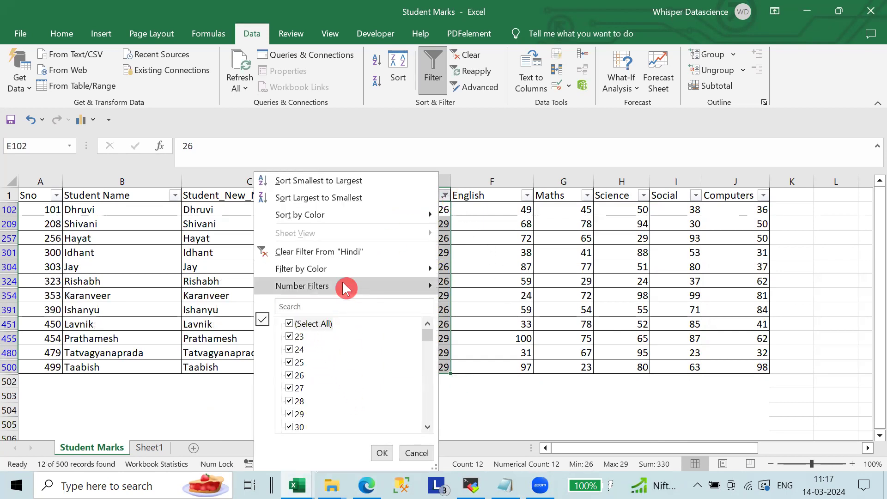
{"action": "mouse_move", "coordinate": [300, 268]}
{"action": "left_click", "coordinate": [491, 310]}
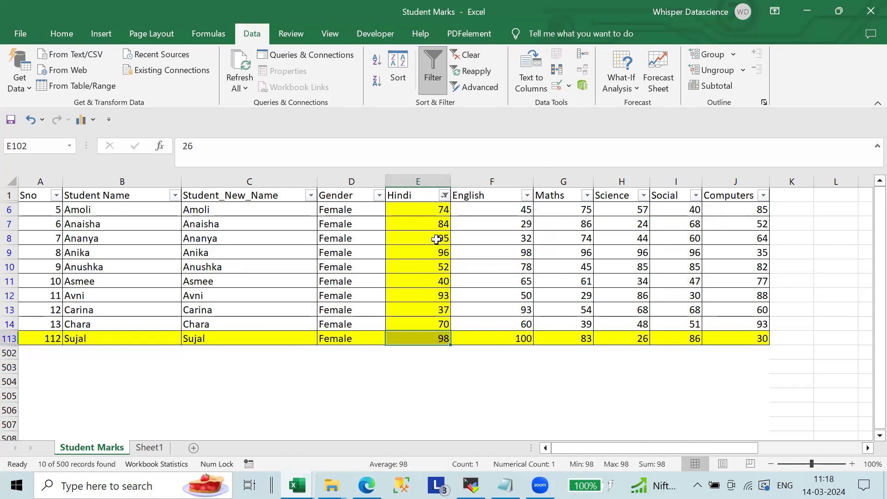
{"action": "left_click", "coordinate": [463, 55]}
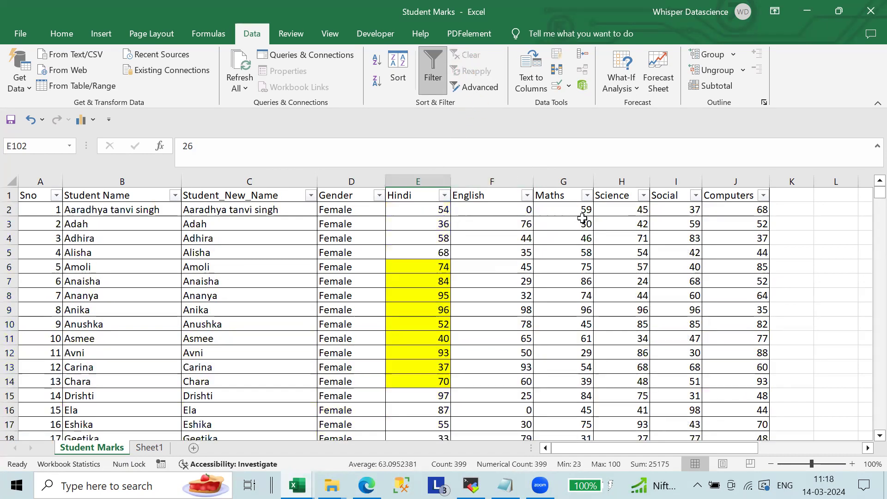
Shade Maths scores G2:G5 tan and G46:G49 blue.
{"action": "left_click_drag", "start_coordinate": [581, 211], "coordinate": [566, 248]}
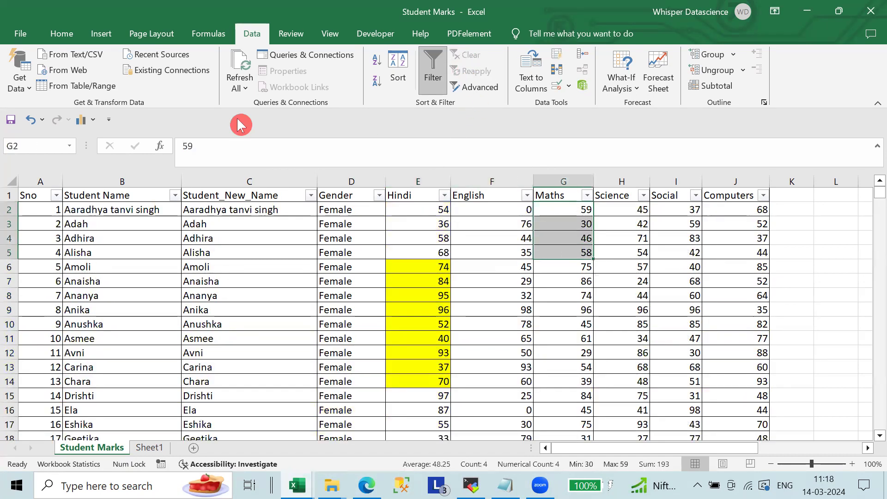
{"action": "left_click", "coordinate": [44, 34]}
{"action": "left_click", "coordinate": [172, 84]}
{"action": "scroll", "coordinate": [617, 341], "scroll_direction": "down", "scroll_amount": 12}
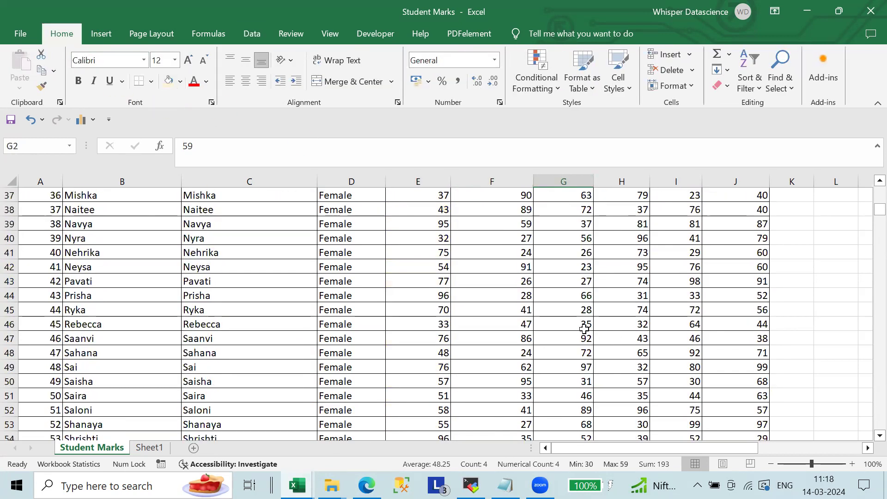
{"action": "left_click_drag", "start_coordinate": [584, 328], "coordinate": [586, 368]}
{"action": "left_click", "coordinate": [180, 81]}
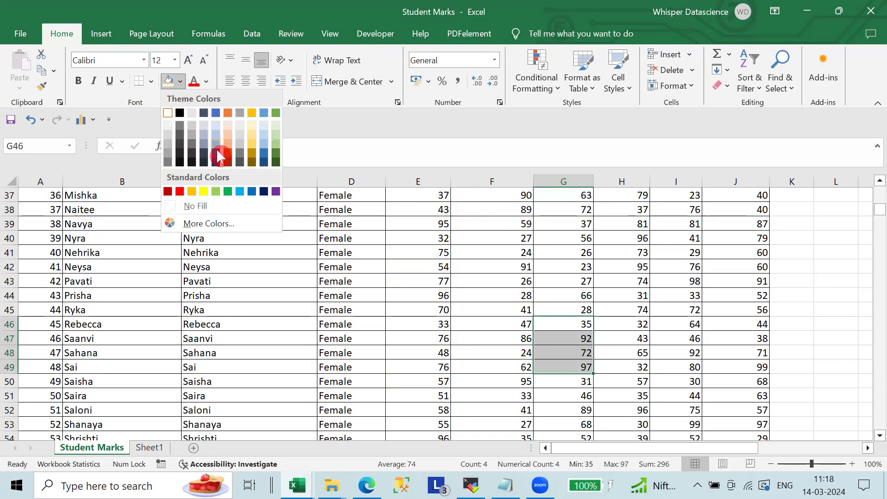
{"action": "left_click", "coordinate": [217, 155]}
Fill Maths scores G81:G85 orange.
{"action": "scroll", "coordinate": [737, 313], "scroll_direction": "down", "scroll_amount": 12}
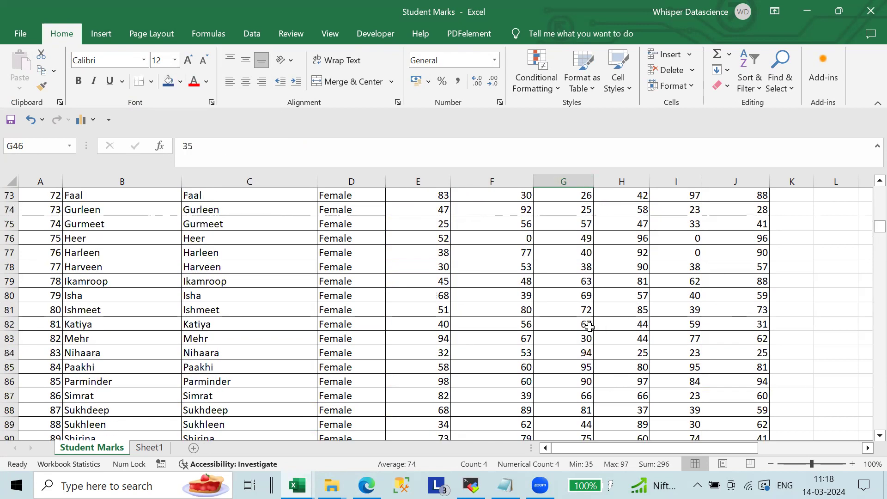
{"action": "left_click_drag", "start_coordinate": [584, 310], "coordinate": [585, 368]}
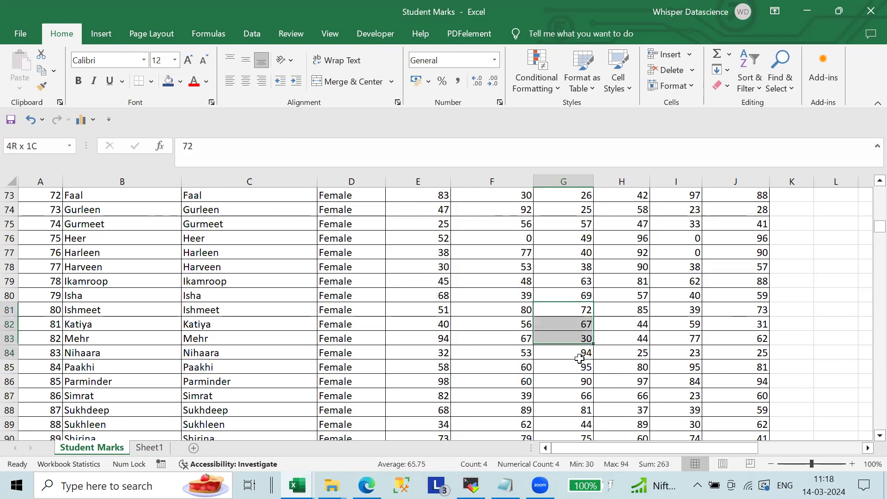
{"action": "left_click", "coordinate": [179, 82]}
{"action": "left_click", "coordinate": [232, 155]}
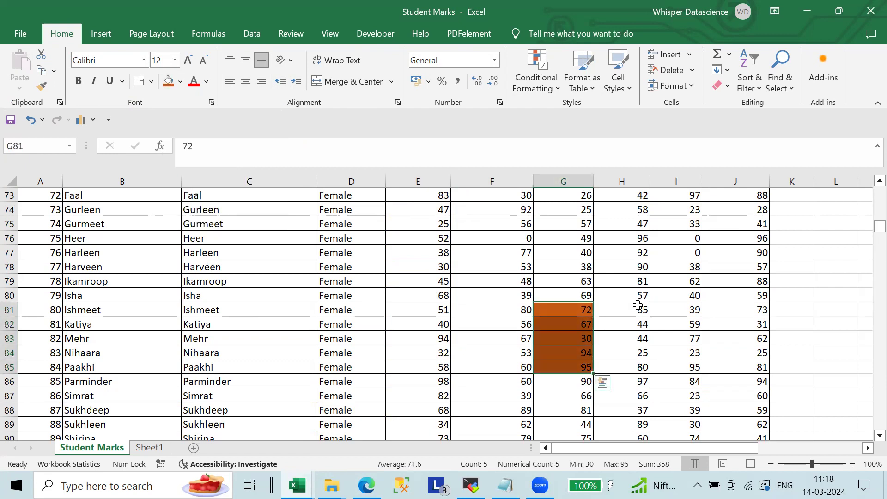
{"action": "left_click", "coordinate": [638, 305]}
{"action": "scroll", "coordinate": [638, 305], "scroll_direction": "up", "scroll_amount": 20}
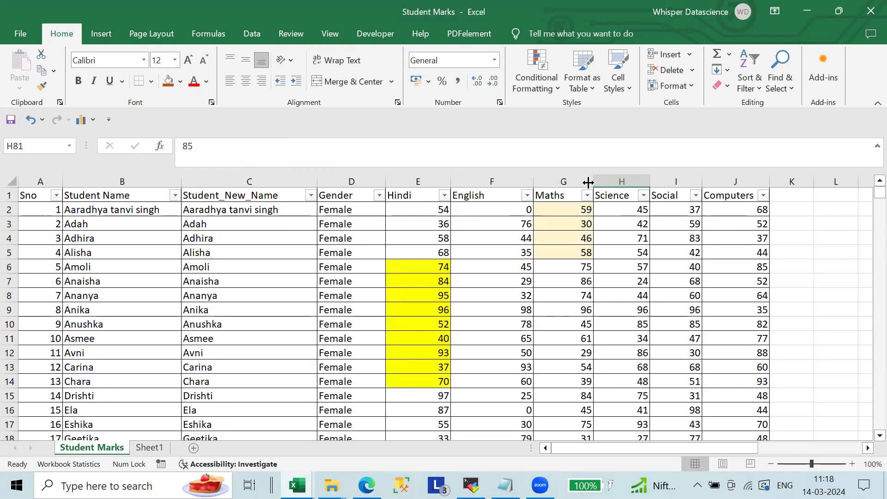
{"action": "left_click", "coordinate": [586, 196]}
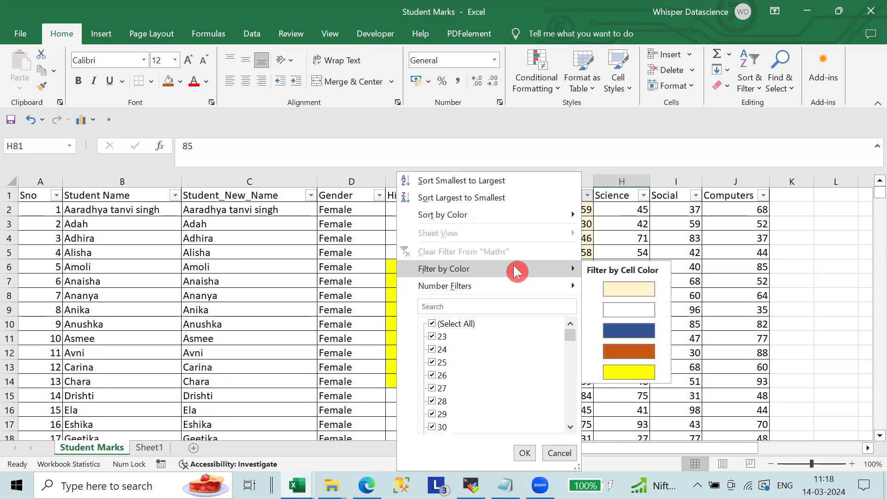
Filter the Maths column to yellow cell colour.
{"action": "left_click", "coordinate": [594, 264]}
{"action": "scroll", "coordinate": [594, 264], "scroll_direction": "down", "scroll_amount": 3}
{"action": "scroll", "coordinate": [594, 263], "scroll_direction": "down", "scroll_amount": 8}
{"action": "scroll", "coordinate": [595, 264], "scroll_direction": "down", "scroll_amount": 7}
{"action": "scroll", "coordinate": [591, 276], "scroll_direction": "down", "scroll_amount": 6}
{"action": "scroll", "coordinate": [590, 276], "scroll_direction": "down", "scroll_amount": 3}
{"action": "scroll", "coordinate": [590, 276], "scroll_direction": "down", "scroll_amount": 4}
{"action": "scroll", "coordinate": [591, 277], "scroll_direction": "down", "scroll_amount": 9}
{"action": "scroll", "coordinate": [591, 255], "scroll_direction": "up", "scroll_amount": 3}
{"action": "scroll", "coordinate": [591, 255], "scroll_direction": "up", "scroll_amount": 1}
{"action": "scroll", "coordinate": [582, 277], "scroll_direction": "down", "scroll_amount": 8}
{"action": "scroll", "coordinate": [573, 303], "scroll_direction": "down", "scroll_amount": 3}
{"action": "scroll", "coordinate": [573, 306], "scroll_direction": "down", "scroll_amount": 11}
{"action": "scroll", "coordinate": [574, 306], "scroll_direction": "down", "scroll_amount": 9}
{"action": "scroll", "coordinate": [574, 306], "scroll_direction": "down", "scroll_amount": 13}
{"action": "scroll", "coordinate": [573, 307], "scroll_direction": "down", "scroll_amount": 8}
{"action": "scroll", "coordinate": [574, 307], "scroll_direction": "down", "scroll_amount": 20}
{"action": "scroll", "coordinate": [573, 306], "scroll_direction": "down", "scroll_amount": 20}
{"action": "scroll", "coordinate": [573, 307], "scroll_direction": "down", "scroll_amount": 20}
{"action": "scroll", "coordinate": [573, 307], "scroll_direction": "down", "scroll_amount": 19}
{"action": "scroll", "coordinate": [574, 307], "scroll_direction": "up", "scroll_amount": 20}
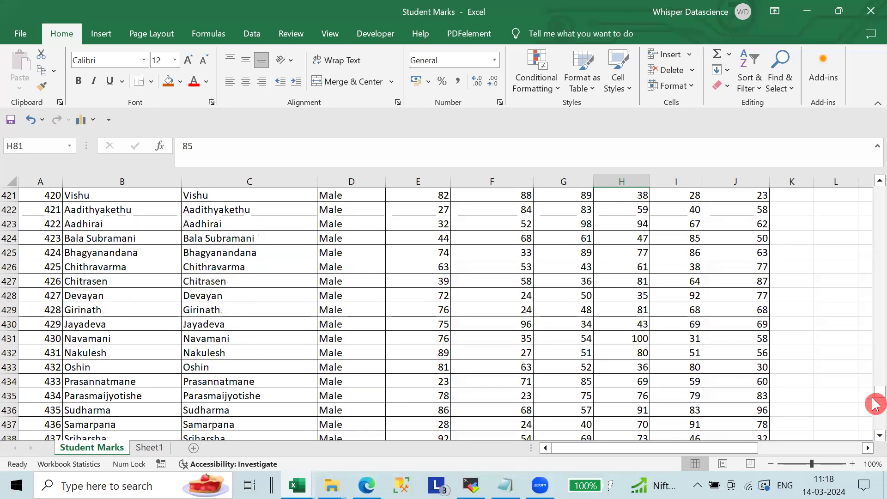
{"action": "left_click_drag", "start_coordinate": [879, 392], "coordinate": [879, 192]}
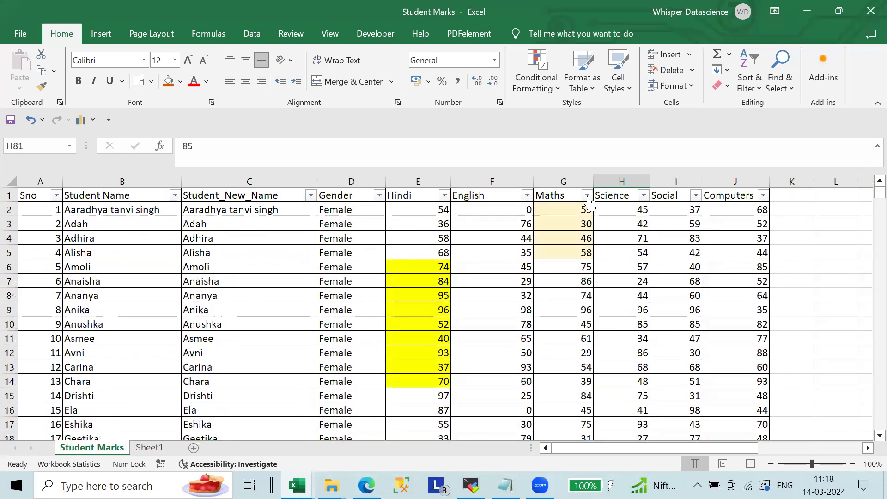
{"action": "left_click", "coordinate": [587, 195]}
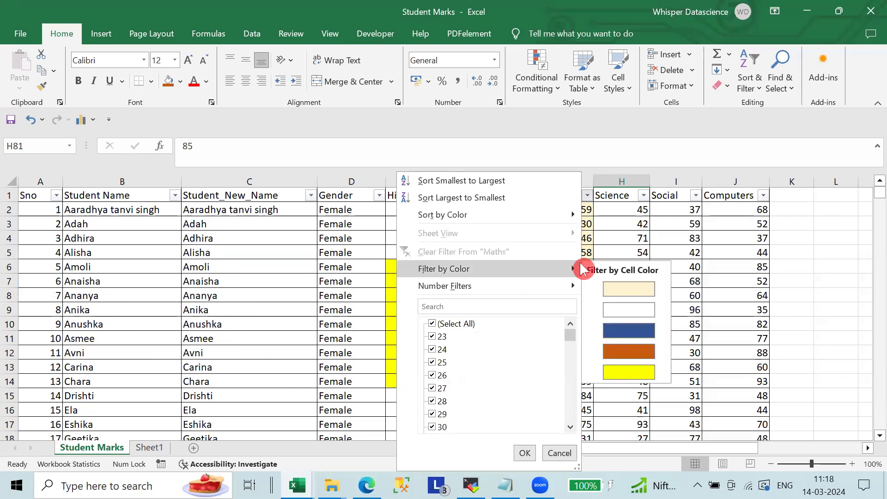
{"action": "mouse_move", "coordinate": [444, 268]}
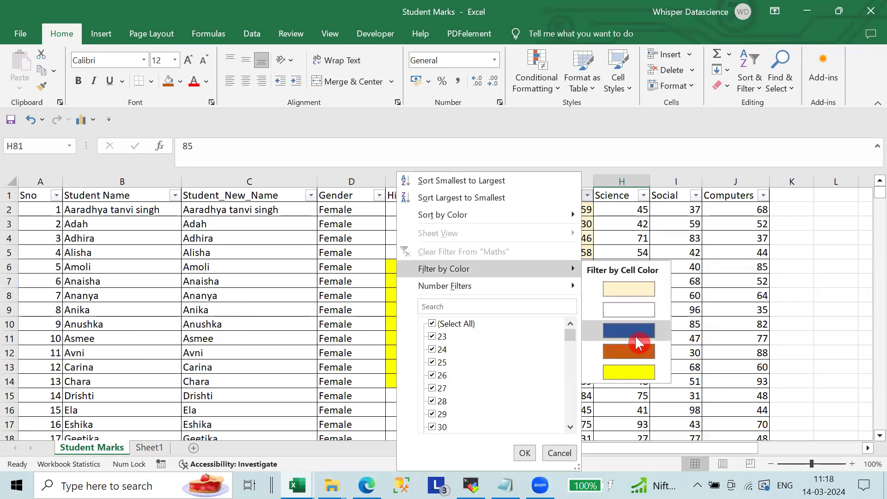
{"action": "left_click", "coordinate": [637, 372]}
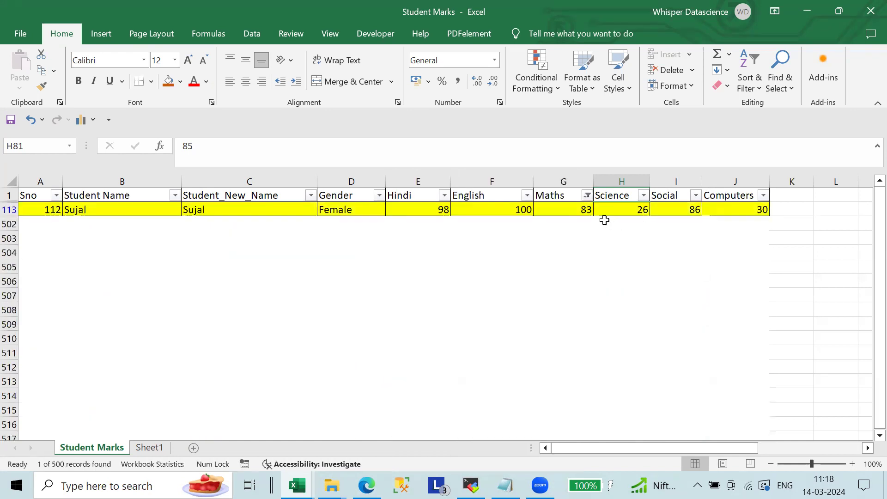
Switch the Maths colour filter to light orange, then blue, showing 4 of 500 records.
{"action": "left_click", "coordinate": [587, 195]}
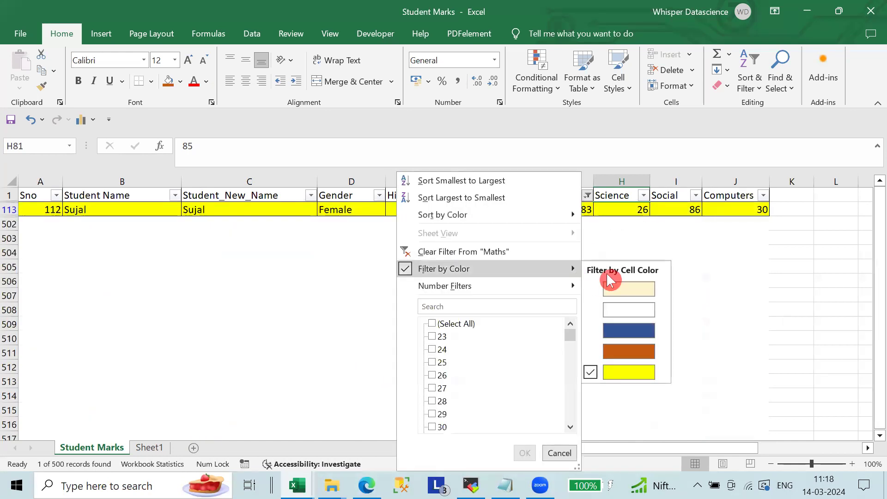
{"action": "left_click", "coordinate": [629, 287]}
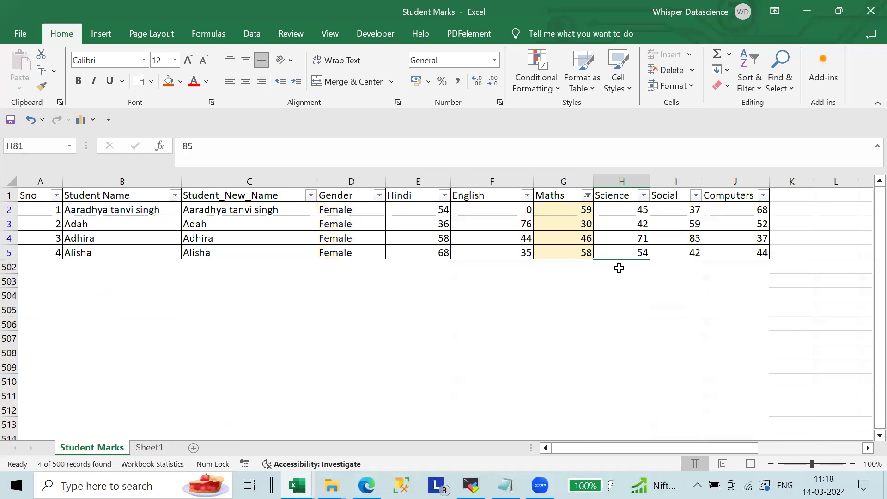
{"action": "left_click", "coordinate": [588, 196]}
{"action": "mouse_move", "coordinate": [443, 269]}
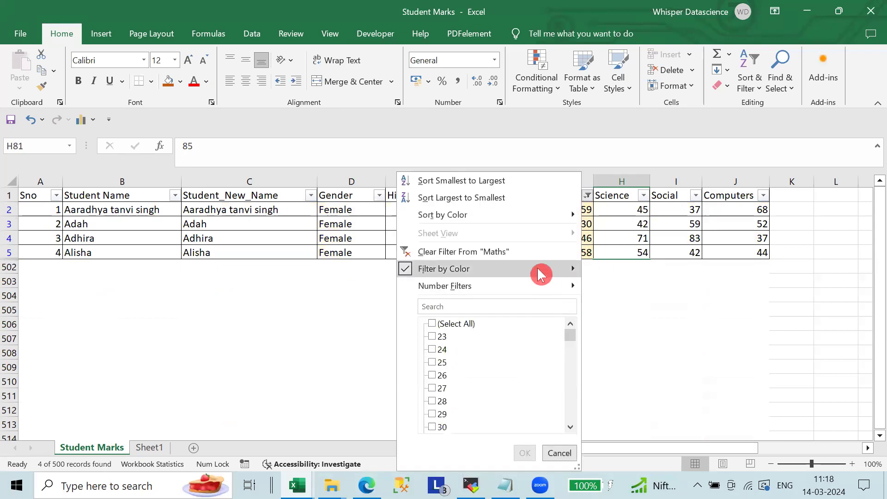
{"action": "left_click", "coordinate": [627, 329]}
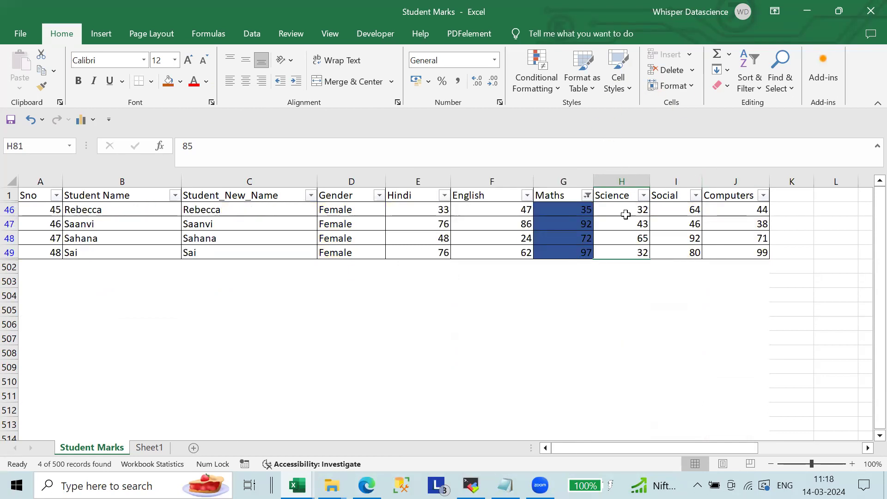
{"action": "left_click", "coordinate": [587, 195]}
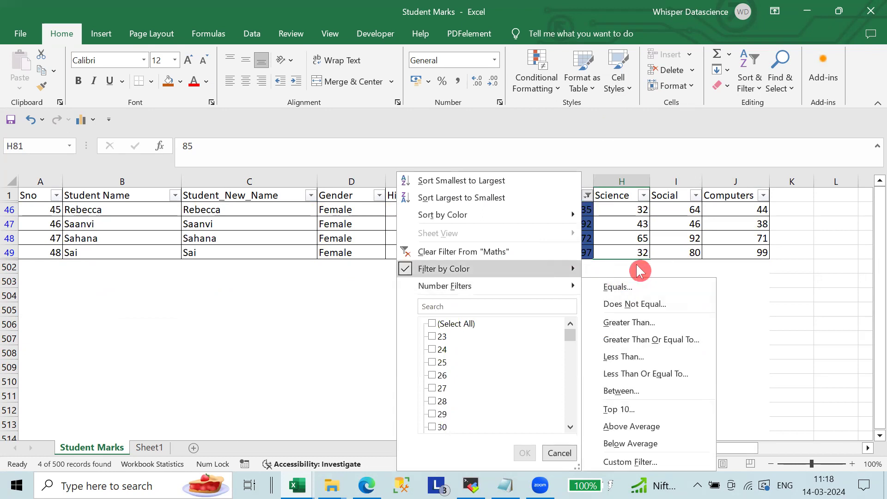
{"action": "mouse_move", "coordinate": [484, 285]}
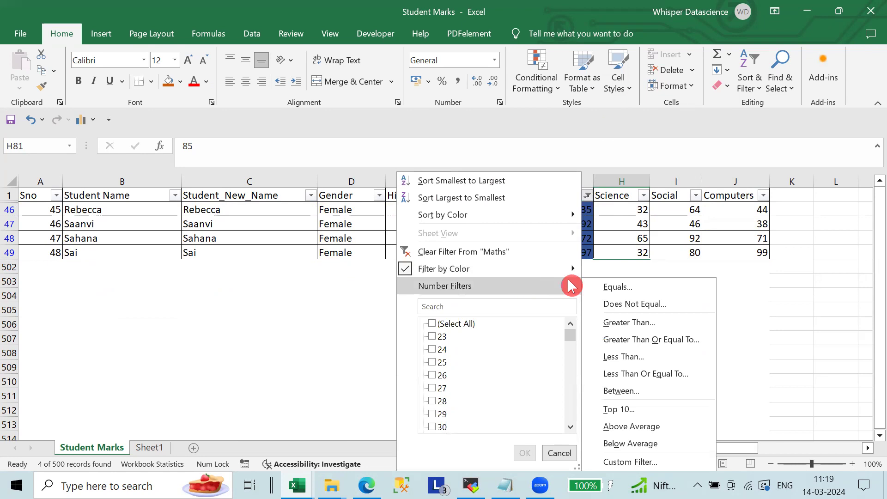
{"action": "left_click", "coordinate": [799, 290]}
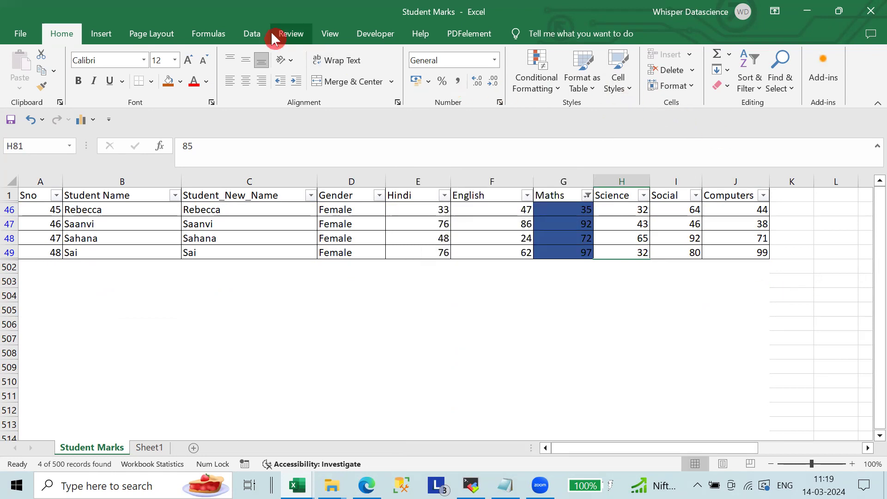
Clear all filters, then select the whole table and give it plain white fill.
{"action": "left_click", "coordinate": [252, 34]}
{"action": "left_click", "coordinate": [477, 56]}
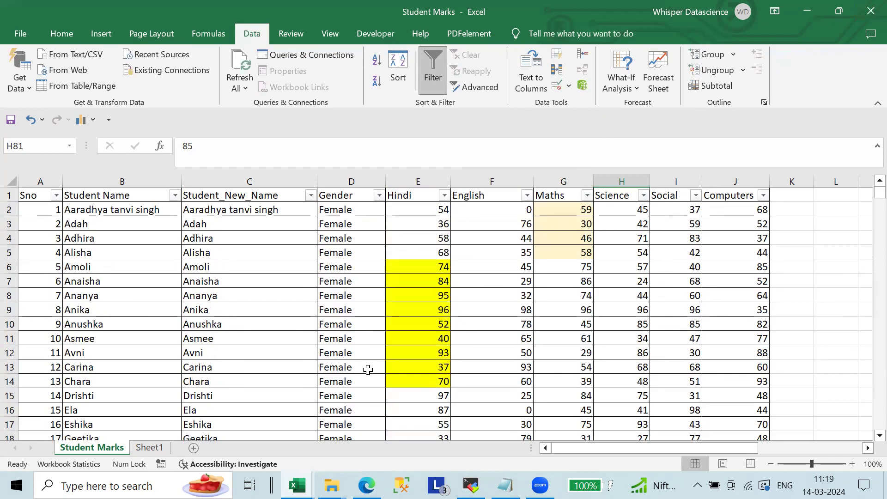
{"action": "key", "text": "ctrl+a"}
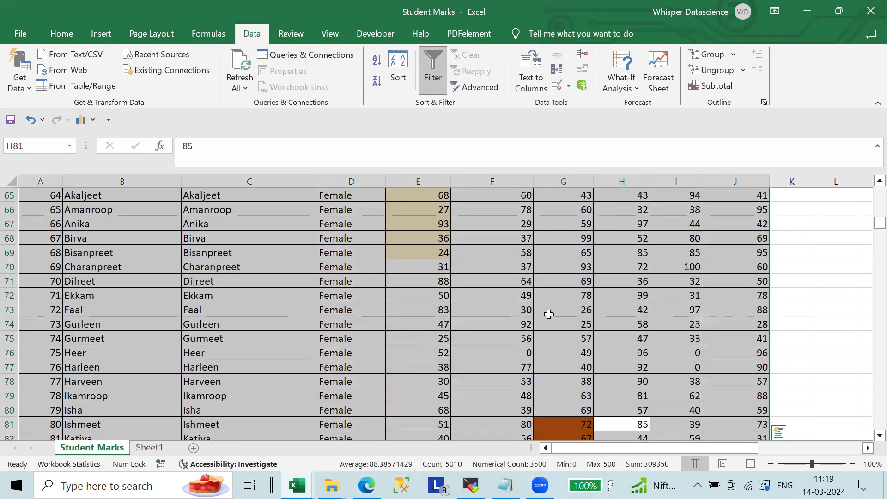
{"action": "scroll", "coordinate": [549, 314], "scroll_direction": "up", "scroll_amount": 20}
{"action": "scroll", "coordinate": [548, 314], "scroll_direction": "up", "scroll_amount": 1}
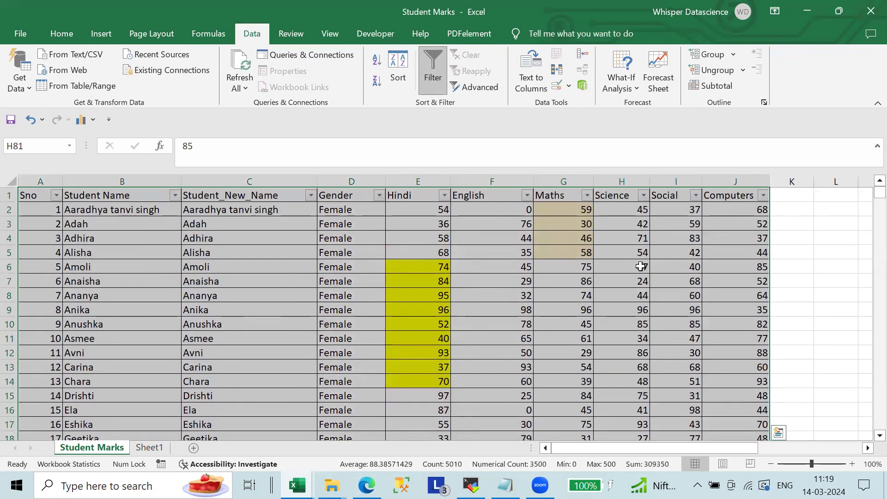
{"action": "left_click", "coordinate": [46, 35]}
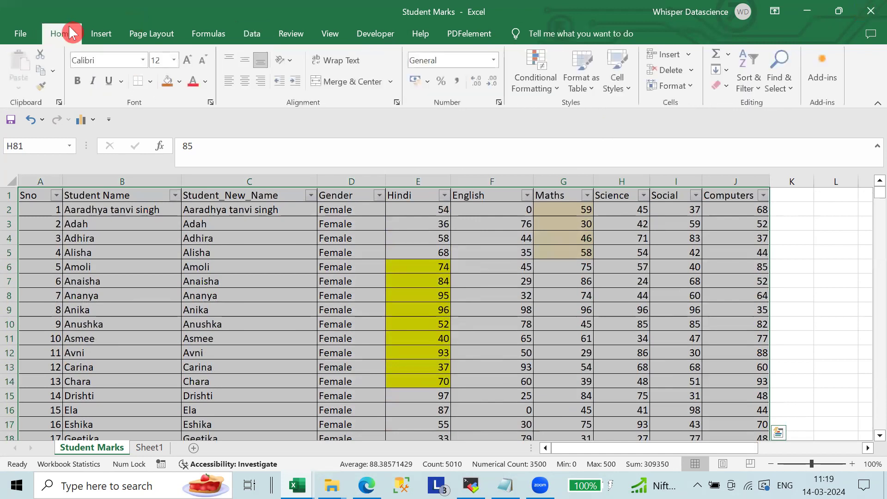
{"action": "left_click", "coordinate": [181, 81]}
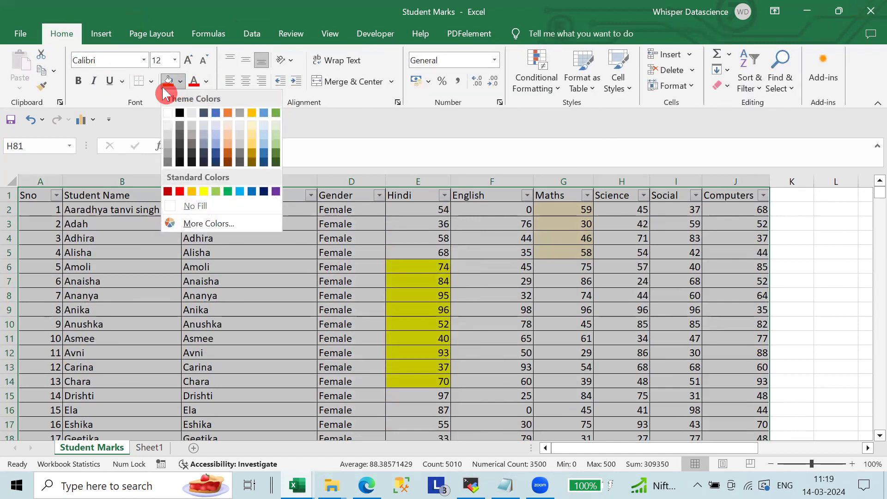
{"action": "left_click", "coordinate": [169, 113]}
{"action": "left_click", "coordinate": [560, 263]}
{"action": "scroll", "coordinate": [562, 269], "scroll_direction": "up", "scroll_amount": 20}
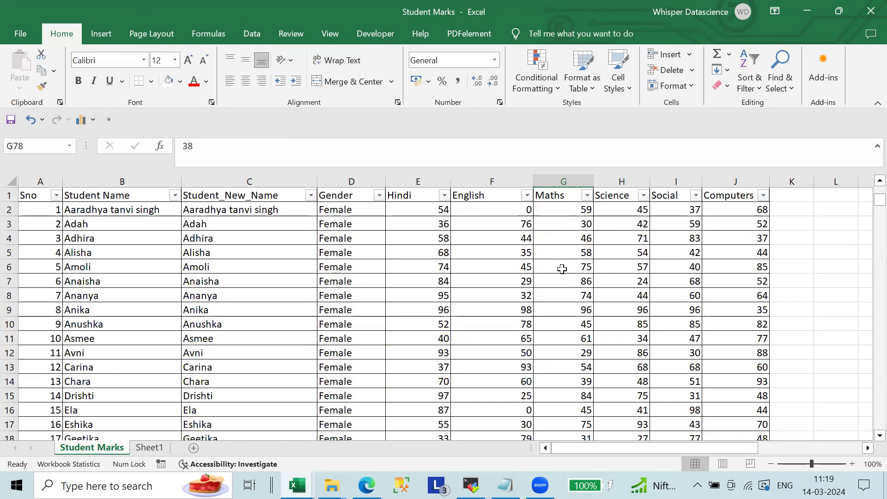
Filter the English column to marks equal to 24, leaving 9 of 500 records.
{"action": "left_click", "coordinate": [489, 179]}
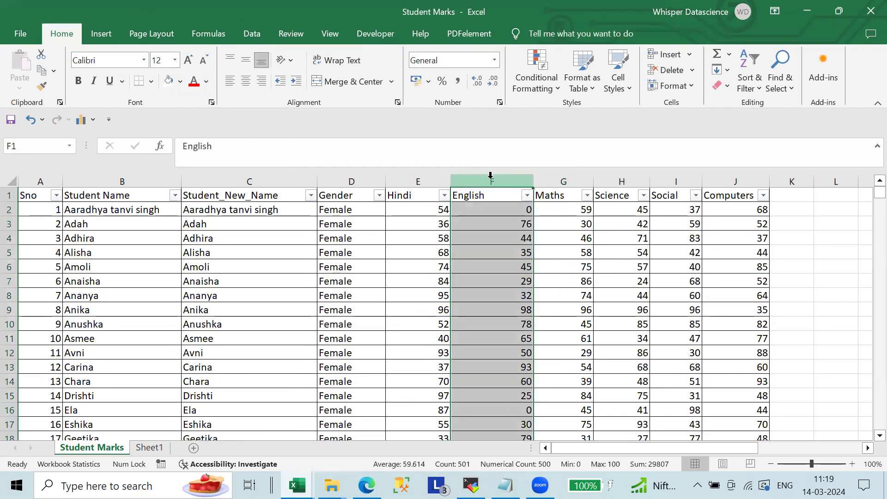
{"action": "left_click", "coordinate": [527, 196]}
{"action": "mouse_move", "coordinate": [385, 285]}
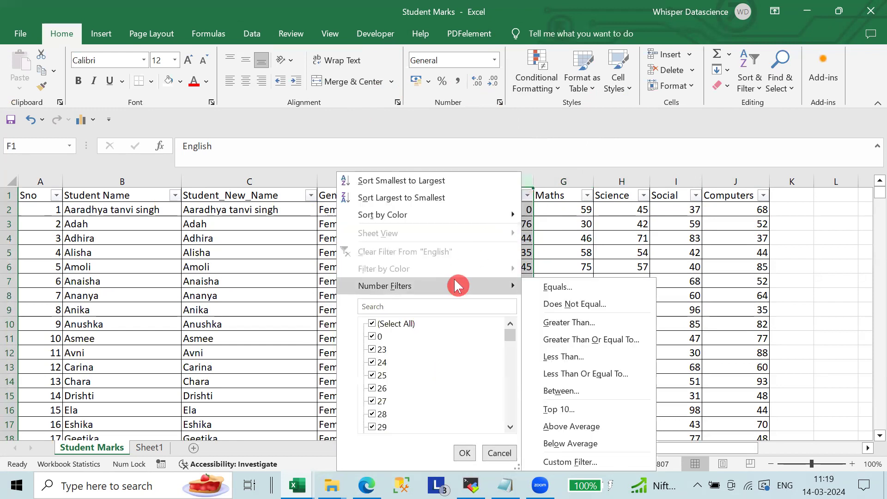
{"action": "left_click", "coordinate": [557, 287]}
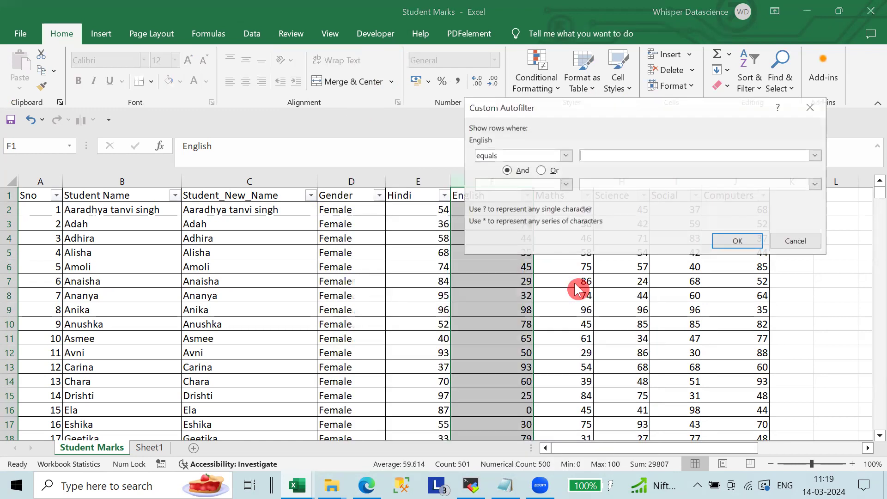
{"action": "type", "text": "24"}
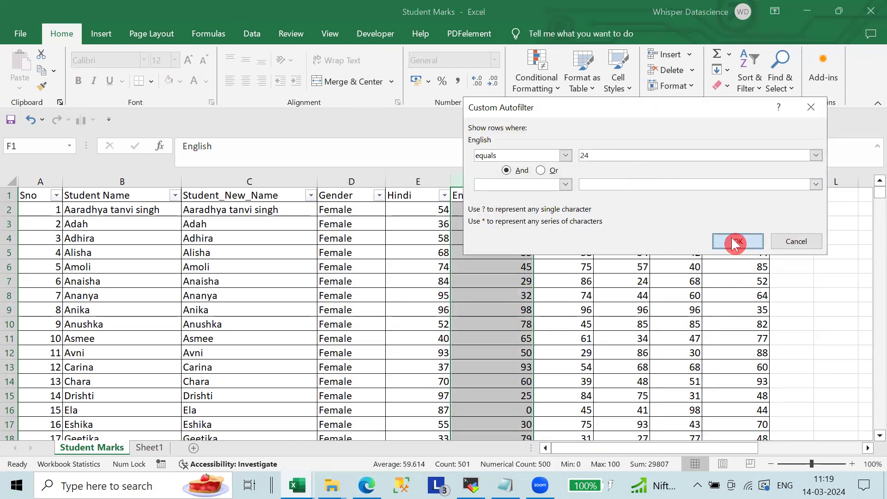
{"action": "left_click", "coordinate": [732, 241]}
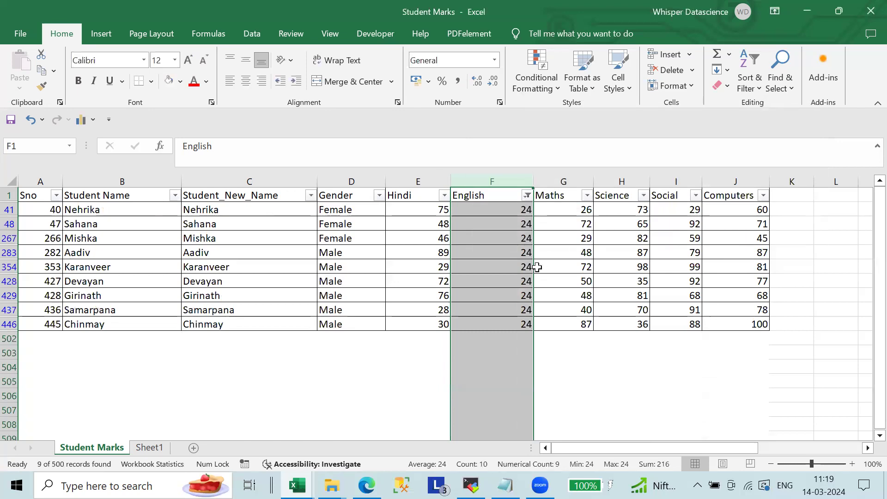
Filter English to marks not equal to 35 and scroll through the 492 remaining records.
{"action": "left_click", "coordinate": [527, 196]}
{"action": "mouse_move", "coordinate": [385, 285]}
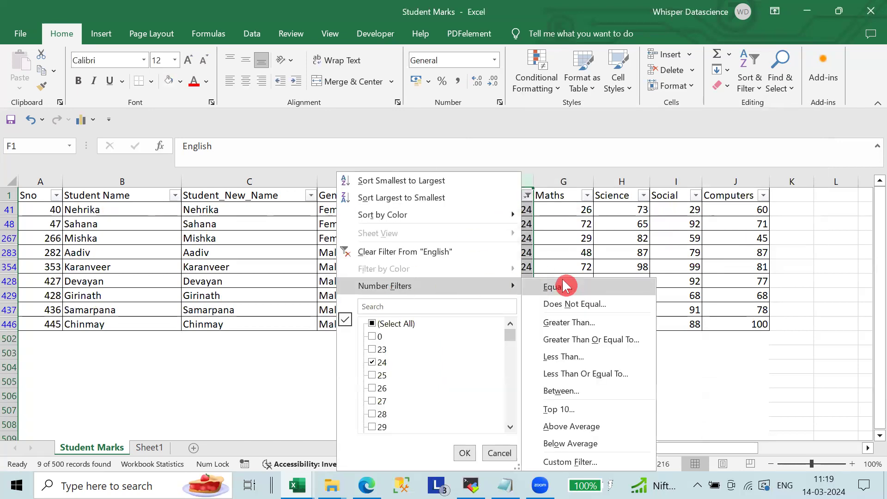
{"action": "left_click", "coordinate": [574, 303]}
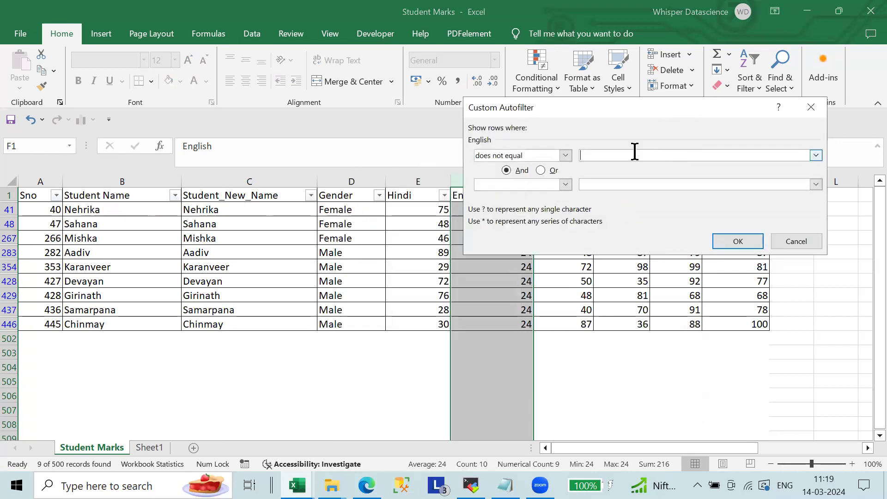
{"action": "type", "text": "35"}
{"action": "left_click", "coordinate": [750, 245]}
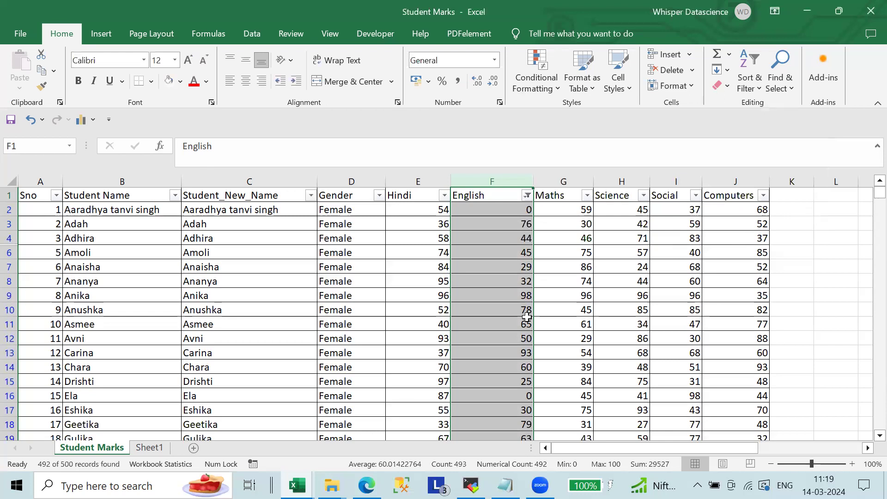
{"action": "scroll", "coordinate": [527, 317], "scroll_direction": "down", "scroll_amount": 20}
{"action": "scroll", "coordinate": [526, 316], "scroll_direction": "down", "scroll_amount": 20}
{"action": "scroll", "coordinate": [527, 316], "scroll_direction": "up", "scroll_amount": 20}
{"action": "scroll", "coordinate": [526, 317], "scroll_direction": "up", "scroll_amount": 20}
Apply a Between filter on English with 20 as the lower and 30 as the upper limit.
{"action": "left_click", "coordinate": [527, 195]}
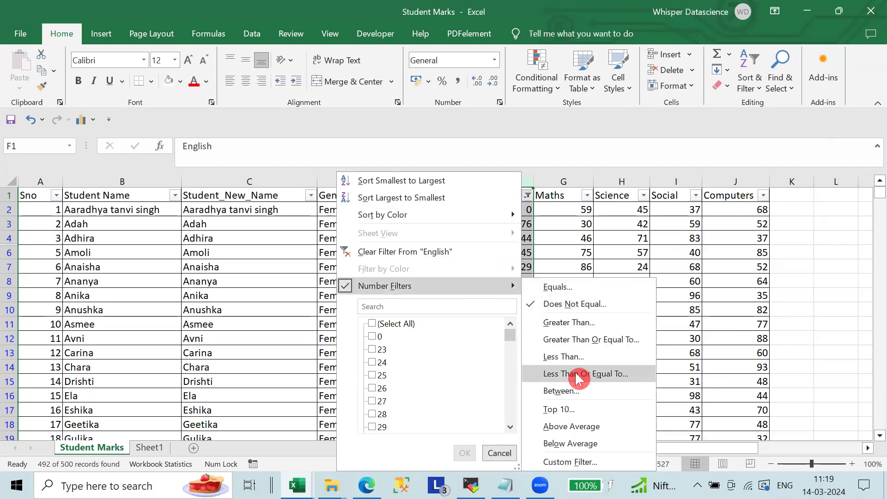
{"action": "left_click", "coordinate": [585, 388]}
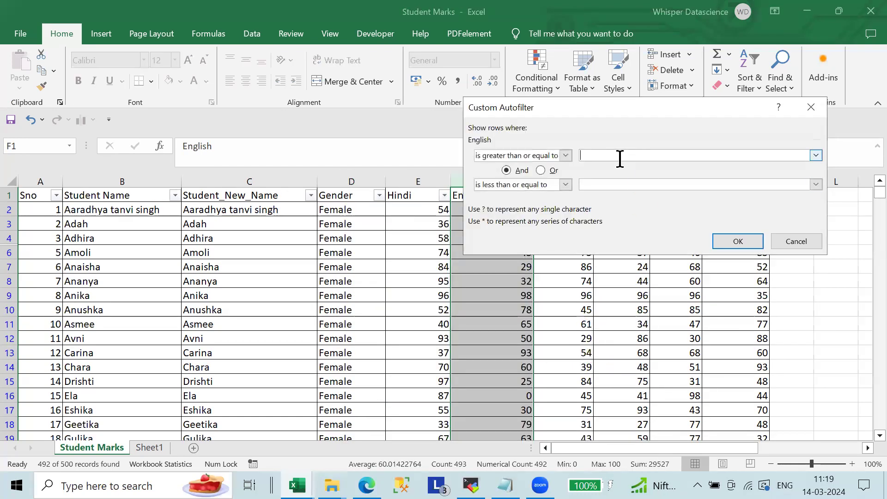
{"action": "type", "text": "20"}
{"action": "left_click", "coordinate": [629, 186]}
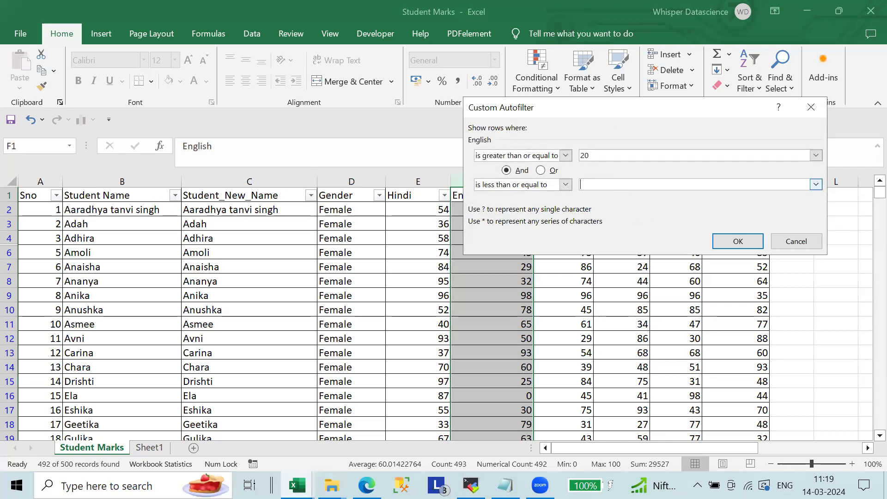
{"action": "left_click", "coordinate": [741, 240]}
Select the filtered English marks and scroll through the 65 visible records to check them.
{"action": "left_click", "coordinate": [598, 265]}
{"action": "left_click_drag", "start_coordinate": [481, 210], "coordinate": [501, 334]}
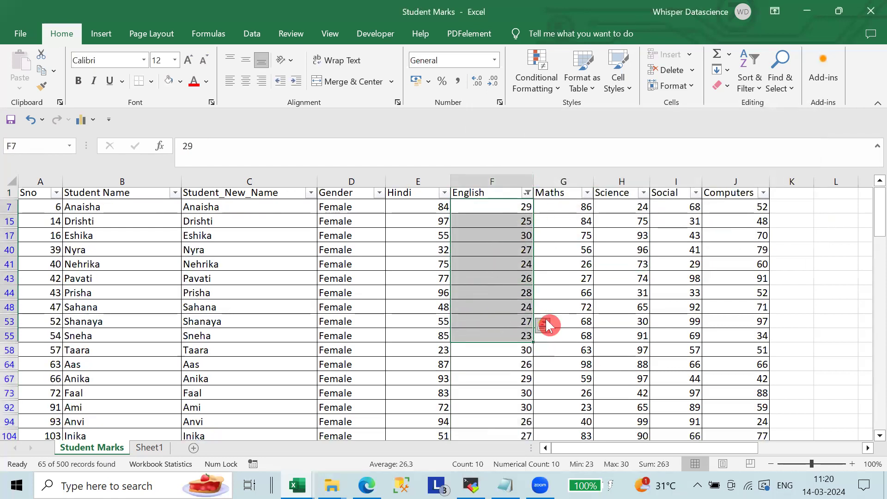
{"action": "scroll", "coordinate": [548, 325], "scroll_direction": "down", "scroll_amount": 1}
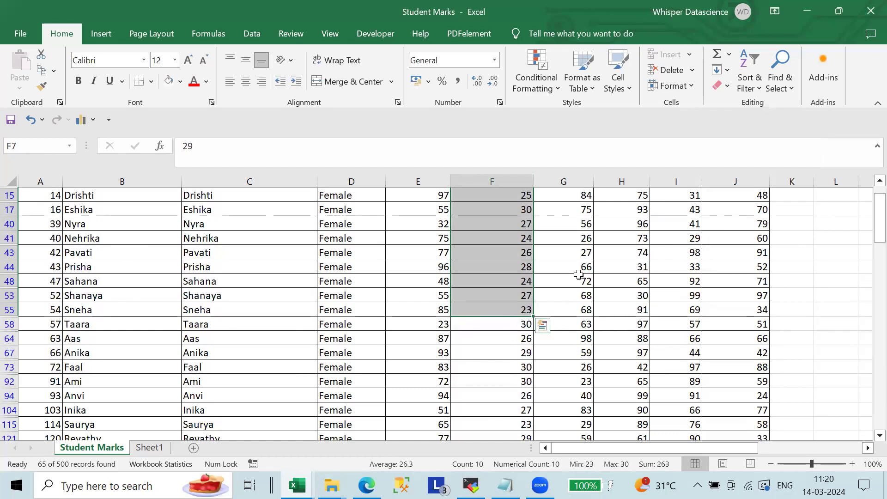
{"action": "scroll", "coordinate": [580, 277], "scroll_direction": "down", "scroll_amount": 1}
{"action": "scroll", "coordinate": [499, 311], "scroll_direction": "down", "scroll_amount": 5}
{"action": "scroll", "coordinate": [500, 314], "scroll_direction": "down", "scroll_amount": 4}
{"action": "scroll", "coordinate": [500, 314], "scroll_direction": "up", "scroll_amount": 2}
{"action": "scroll", "coordinate": [500, 314], "scroll_direction": "up", "scroll_amount": 5}
{"action": "scroll", "coordinate": [500, 314], "scroll_direction": "up", "scroll_amount": 2}
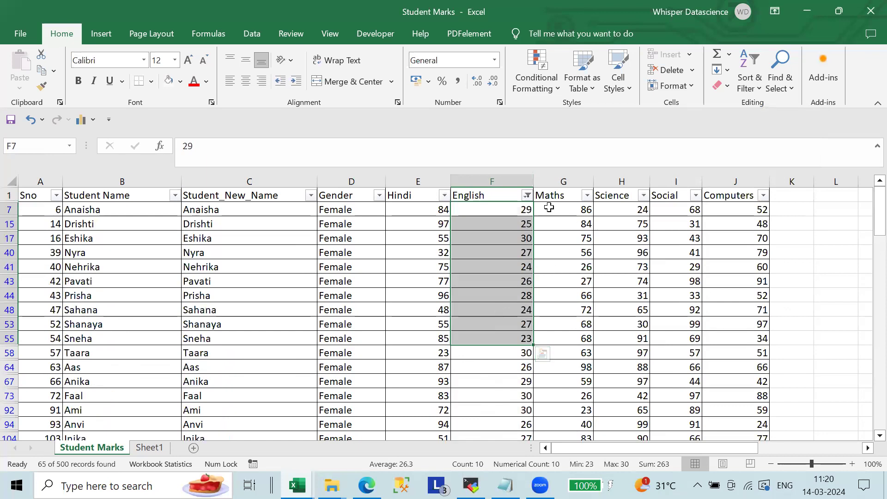
Filter English to marks greater than 60, showing 234 of 500 records.
{"action": "left_click", "coordinate": [527, 195]}
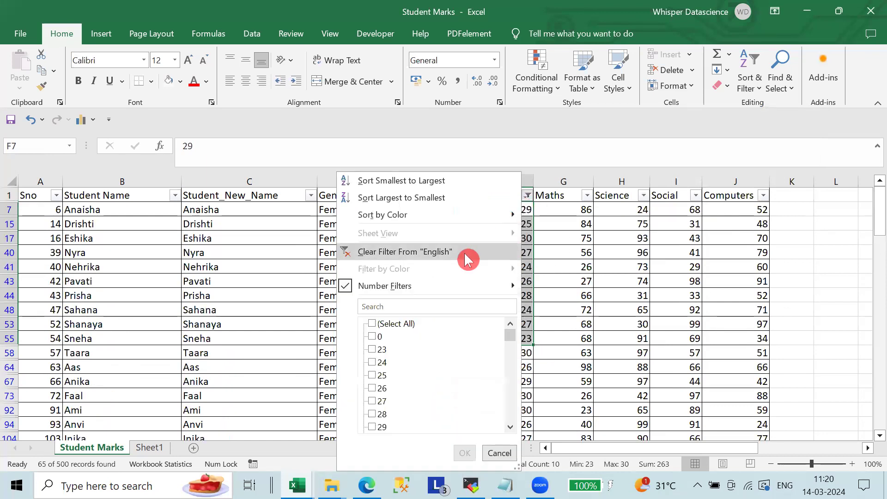
{"action": "mouse_move", "coordinate": [384, 285]}
{"action": "left_click", "coordinate": [579, 323]}
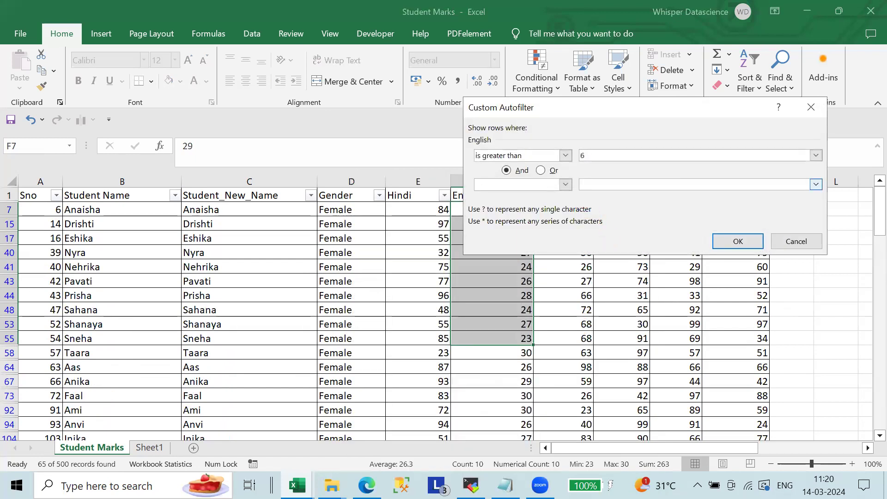
{"action": "left_click", "coordinate": [720, 241]}
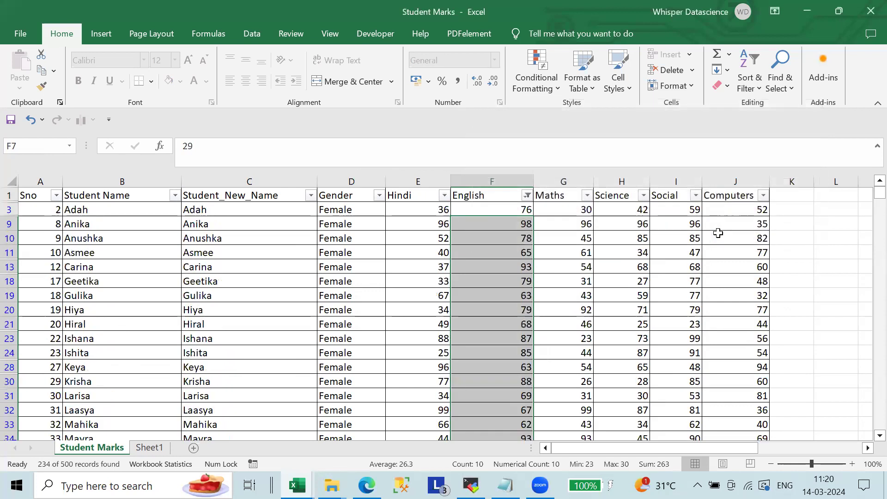
Scroll through the above-60 results and deselect the English marks.
{"action": "scroll", "coordinate": [558, 273], "scroll_direction": "down", "scroll_amount": 2}
{"action": "scroll", "coordinate": [559, 273], "scroll_direction": "down", "scroll_amount": 5}
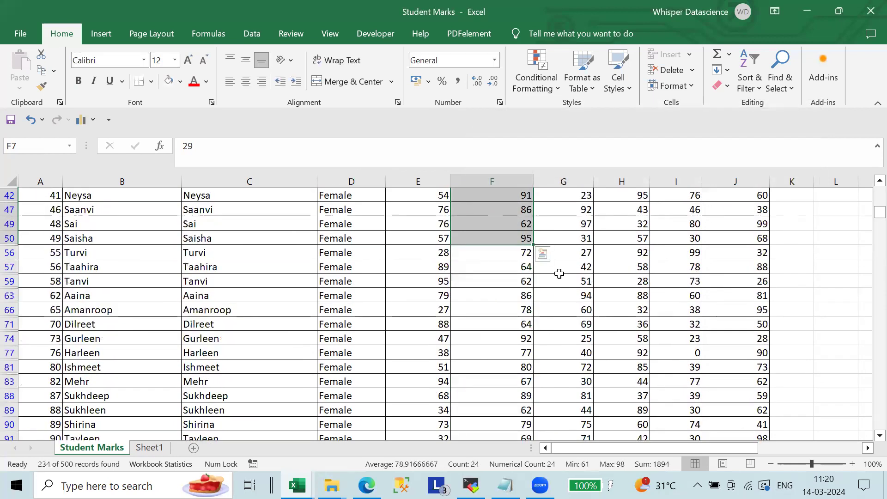
{"action": "scroll", "coordinate": [559, 274], "scroll_direction": "down", "scroll_amount": 3}
{"action": "scroll", "coordinate": [559, 275], "scroll_direction": "down", "scroll_amount": 6}
{"action": "scroll", "coordinate": [559, 277], "scroll_direction": "down", "scroll_amount": 3}
{"action": "scroll", "coordinate": [558, 279], "scroll_direction": "down", "scroll_amount": 10}
{"action": "scroll", "coordinate": [558, 279], "scroll_direction": "down", "scroll_amount": 12}
{"action": "scroll", "coordinate": [559, 279], "scroll_direction": "down", "scroll_amount": 13}
{"action": "scroll", "coordinate": [559, 279], "scroll_direction": "down", "scroll_amount": 12}
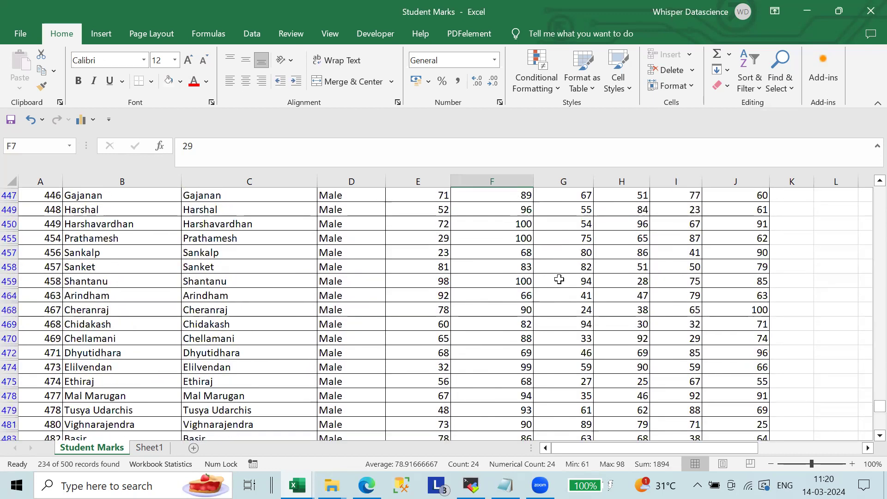
{"action": "scroll", "coordinate": [558, 279], "scroll_direction": "down", "scroll_amount": 14}
{"action": "scroll", "coordinate": [559, 278], "scroll_direction": "up", "scroll_amount": 8}
{"action": "scroll", "coordinate": [558, 279], "scroll_direction": "up", "scroll_amount": 15}
{"action": "scroll", "coordinate": [559, 279], "scroll_direction": "up", "scroll_amount": 14}
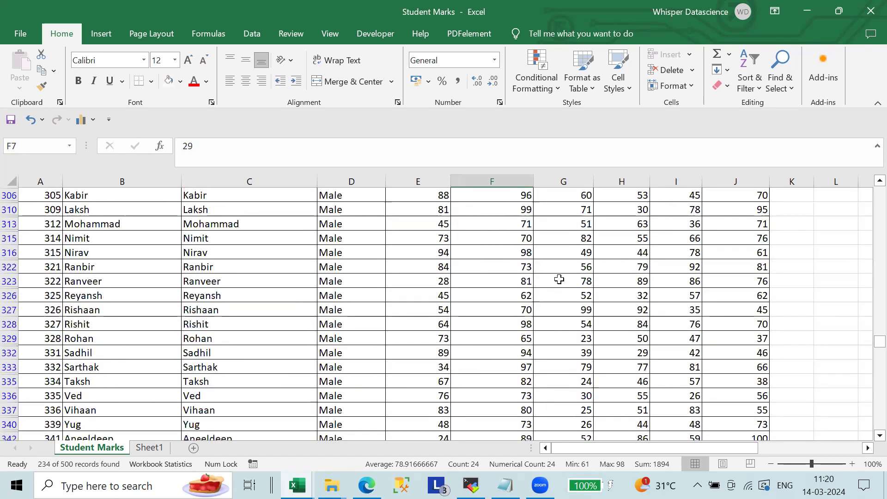
{"action": "scroll", "coordinate": [559, 279], "scroll_direction": "up", "scroll_amount": 20}
{"action": "scroll", "coordinate": [559, 279], "scroll_direction": "up", "scroll_amount": 15}
{"action": "scroll", "coordinate": [559, 279], "scroll_direction": "up", "scroll_amount": 3}
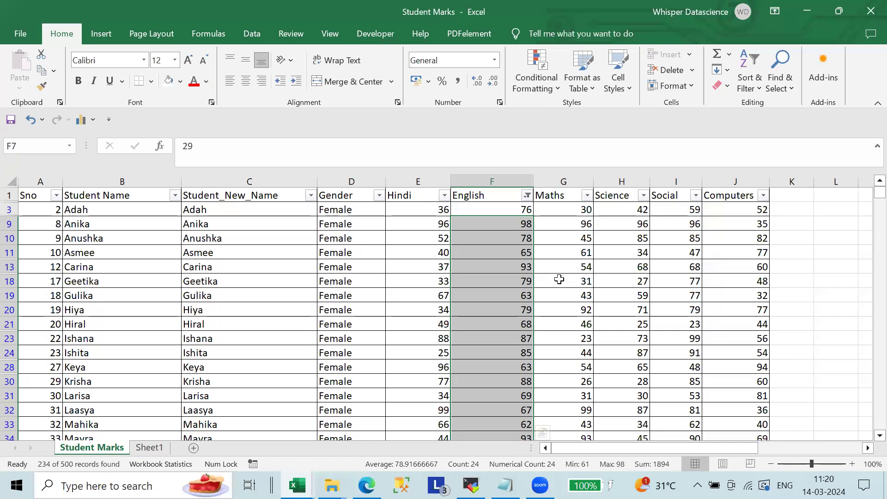
{"action": "left_click", "coordinate": [606, 248]}
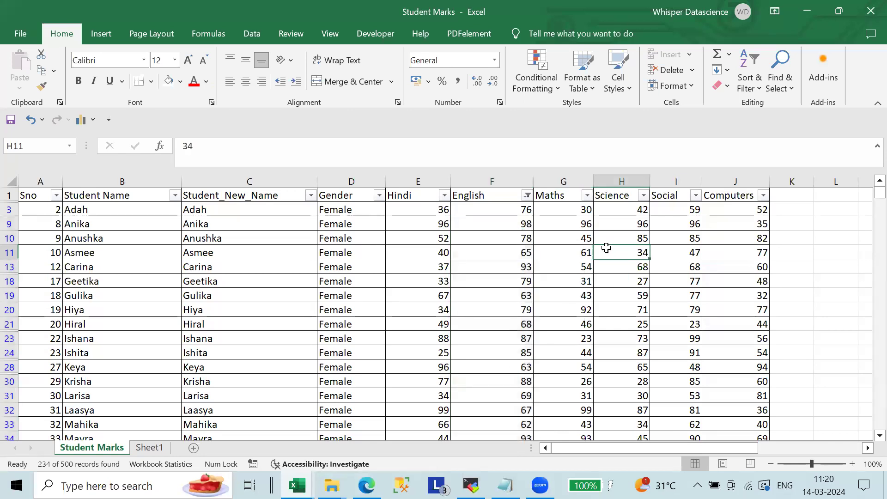
{"action": "left_click", "coordinate": [527, 195]}
{"action": "mouse_move", "coordinate": [384, 286]}
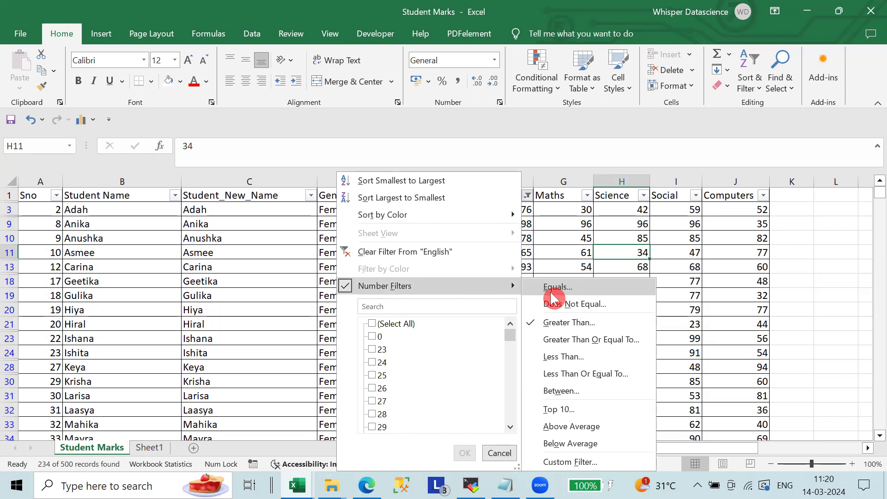
Apply a Top 10 Items filter to English, leaving 13 records scoring 99 or 100.
{"action": "left_click", "coordinate": [578, 411]}
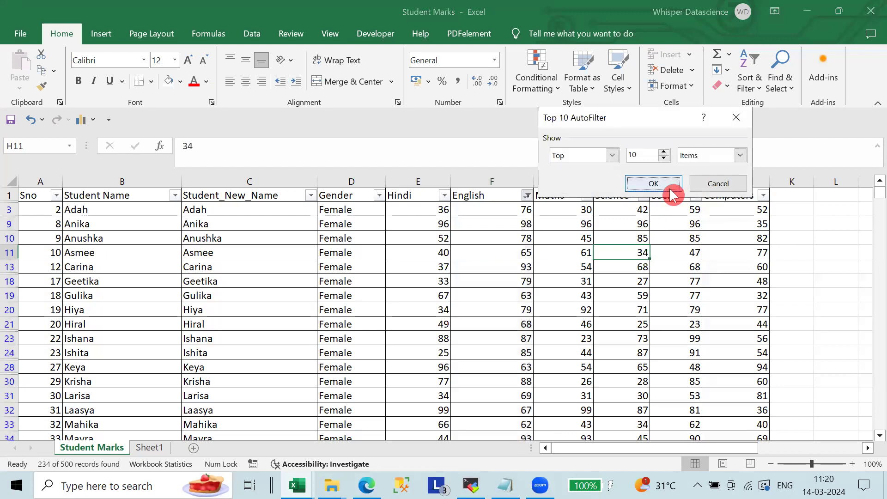
{"action": "left_click", "coordinate": [655, 181]}
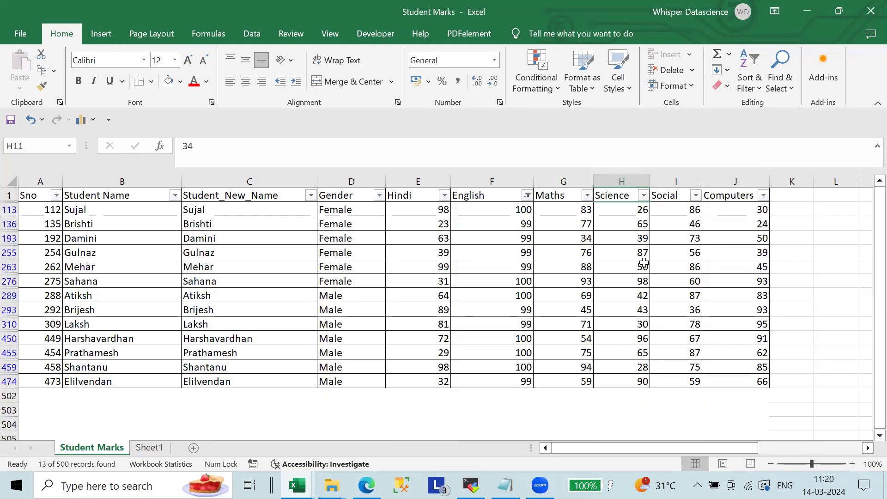
{"action": "left_click_drag", "start_coordinate": [482, 214], "coordinate": [500, 387]}
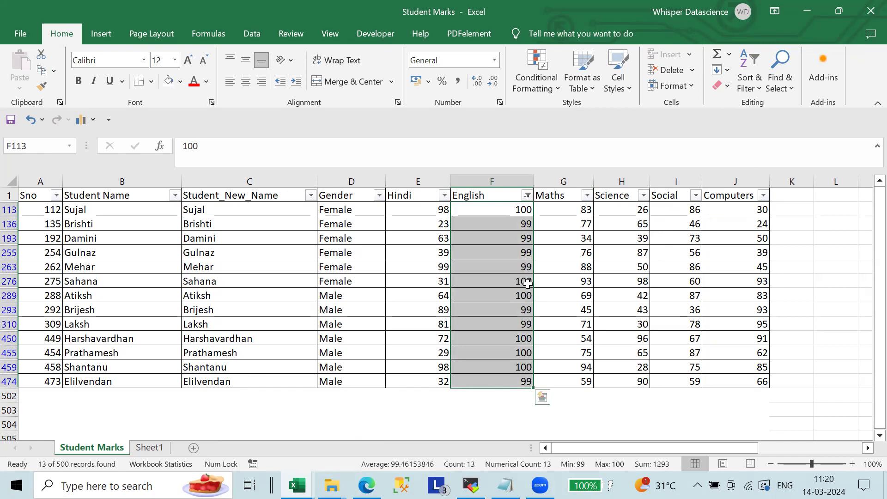
Select the first few filtered English marks downward from the top cell to inspect them.
{"action": "left_click", "coordinate": [508, 210]}
{"action": "key", "text": "shift+Down"}
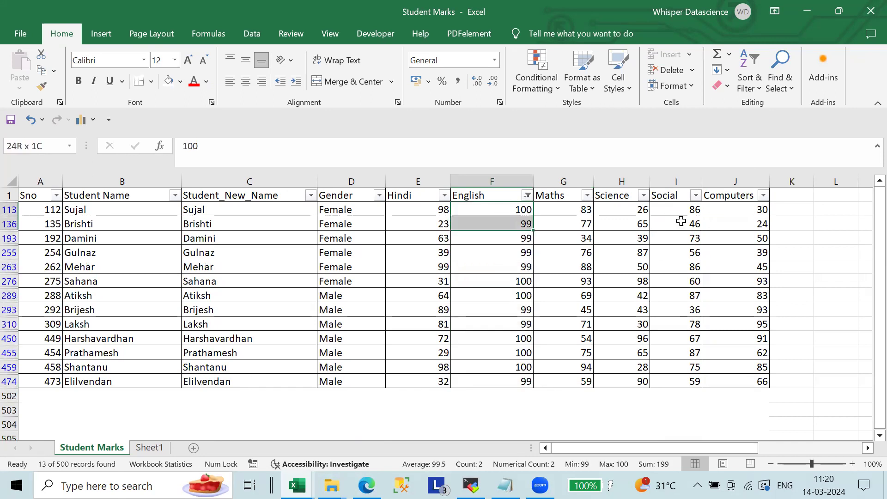
{"action": "key", "text": "shift+Down"}
{"action": "key", "text": "shift+Down"}
{"action": "key", "text": "shift+Down"}
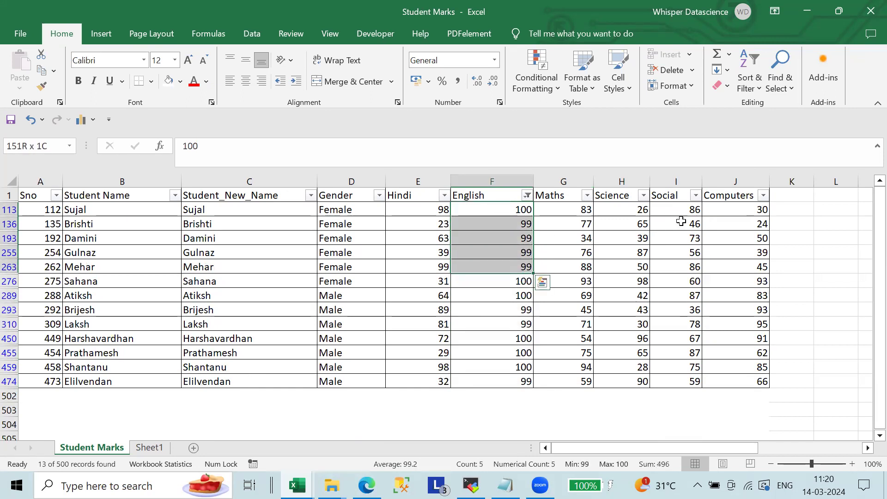
{"action": "key", "text": "shift+Down"}
{"action": "key", "text": "shift+Down"}
{"action": "key", "text": "shift+Down"}
{"action": "key", "text": "shift+Down"}
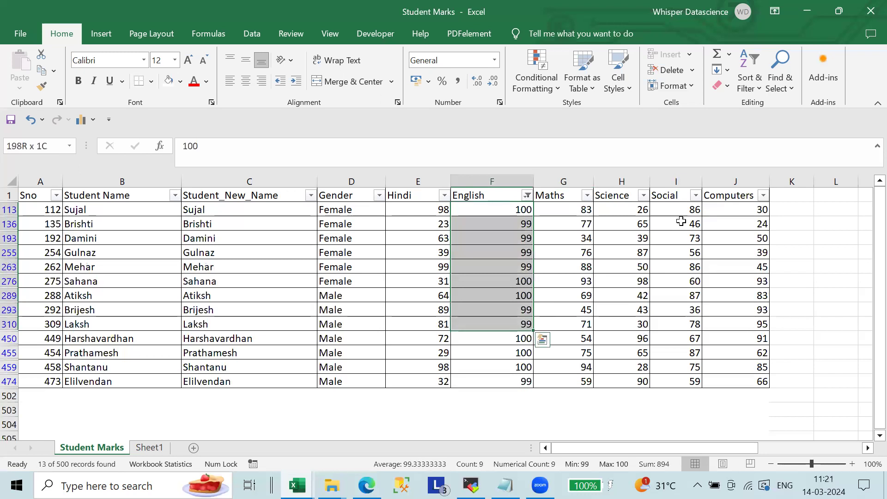
{"action": "key", "text": "shift+Down"}
{"action": "key", "text": "shift+Down"}
{"action": "key", "text": "shift+Down"}
{"action": "key", "text": "shift+Down"}
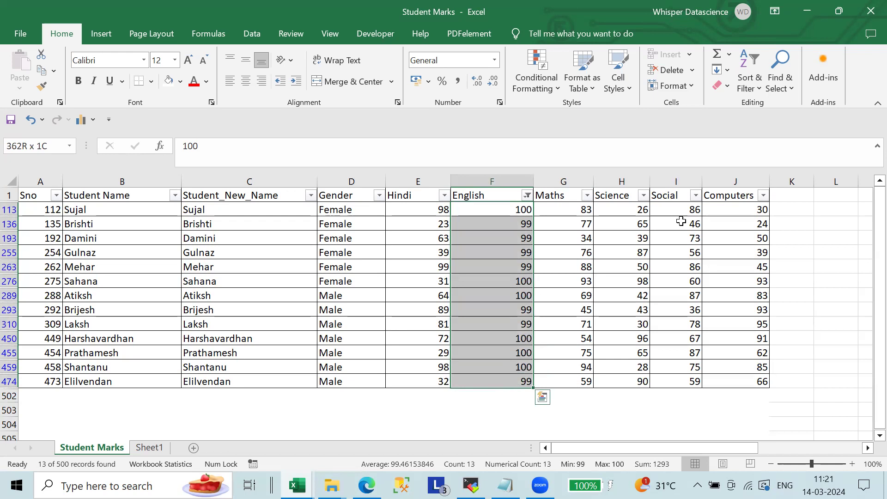
{"action": "left_click", "coordinate": [417, 471]}
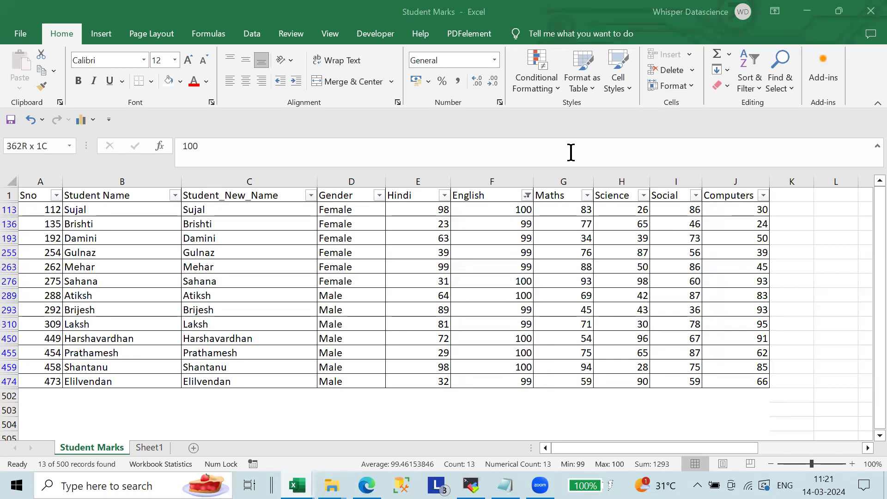
{"action": "left_click", "coordinate": [562, 217]}
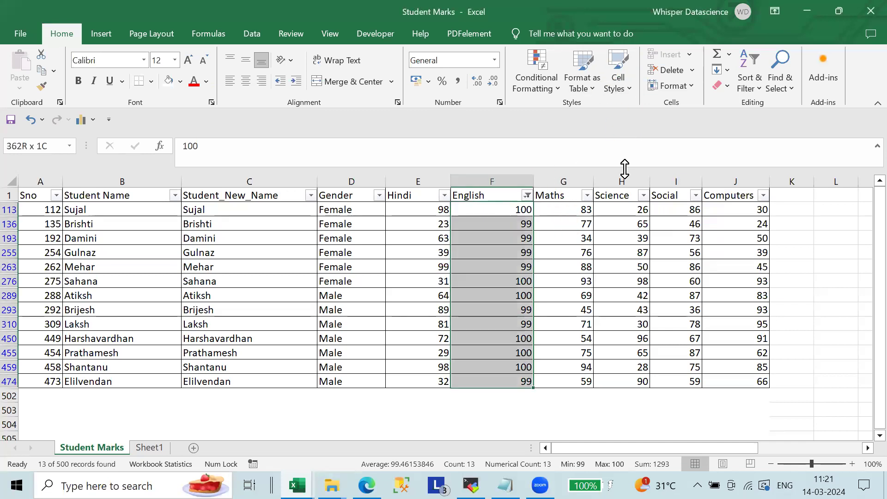
Change the English top-items filter to 5 items, then select the six visible marks of 100.
{"action": "left_click", "coordinate": [527, 195]}
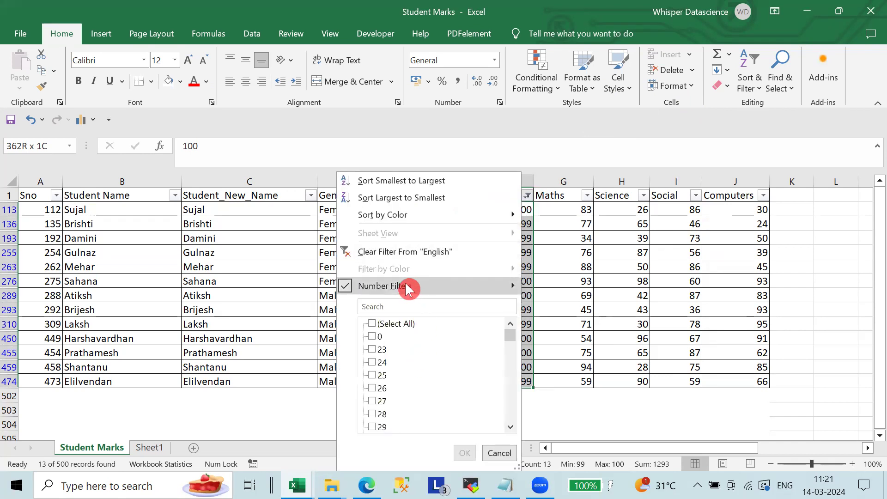
{"action": "mouse_move", "coordinate": [427, 285]}
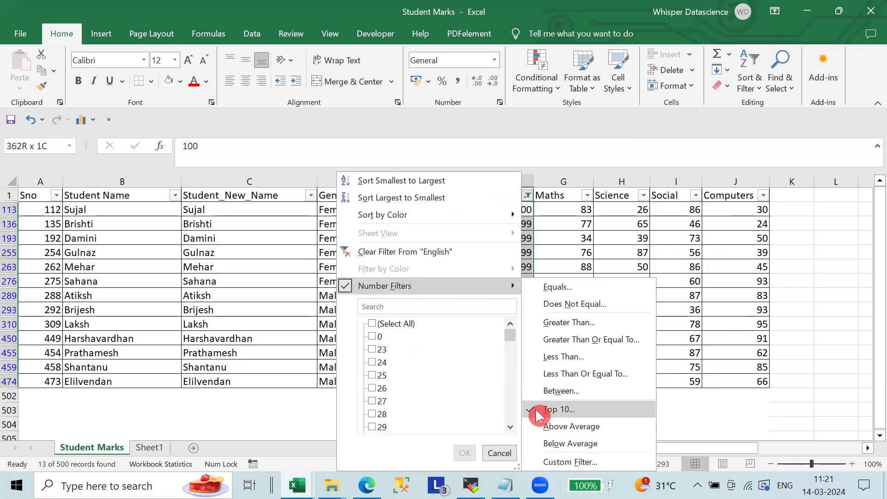
{"action": "left_click", "coordinate": [540, 415]}
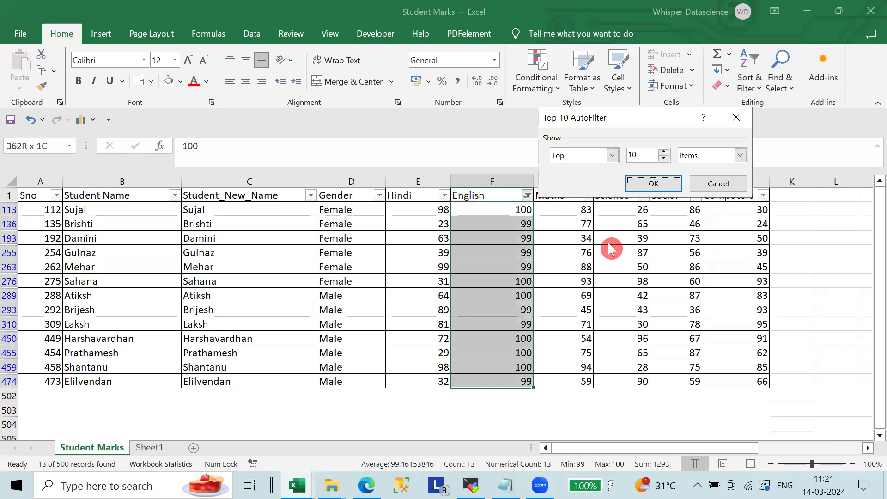
{"action": "left_click", "coordinate": [740, 155]}
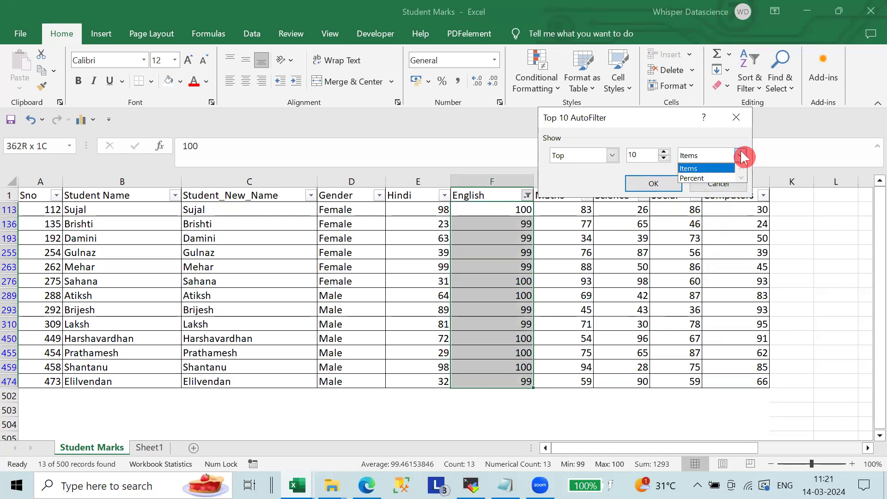
{"action": "left_click", "coordinate": [725, 173]}
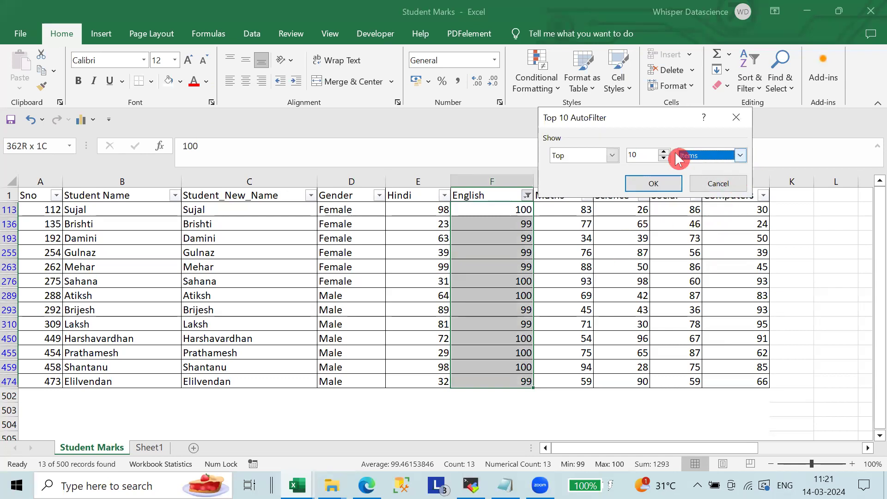
{"action": "key", "text": "shift+Tab"}
{"action": "type", "text": "4"}
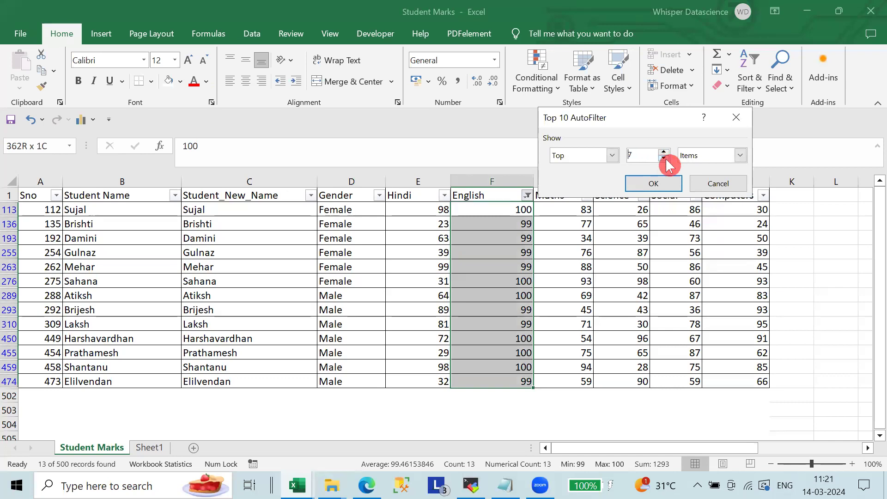
{"action": "left_click", "coordinate": [664, 151]}
{"action": "left_click", "coordinate": [660, 179]}
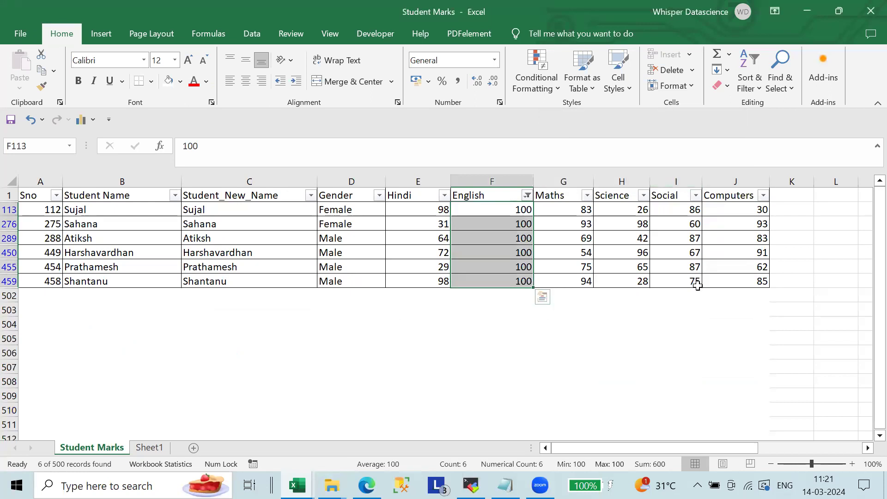
{"action": "left_click", "coordinate": [603, 263]}
{"action": "left_click_drag", "start_coordinate": [505, 212], "coordinate": [502, 283]}
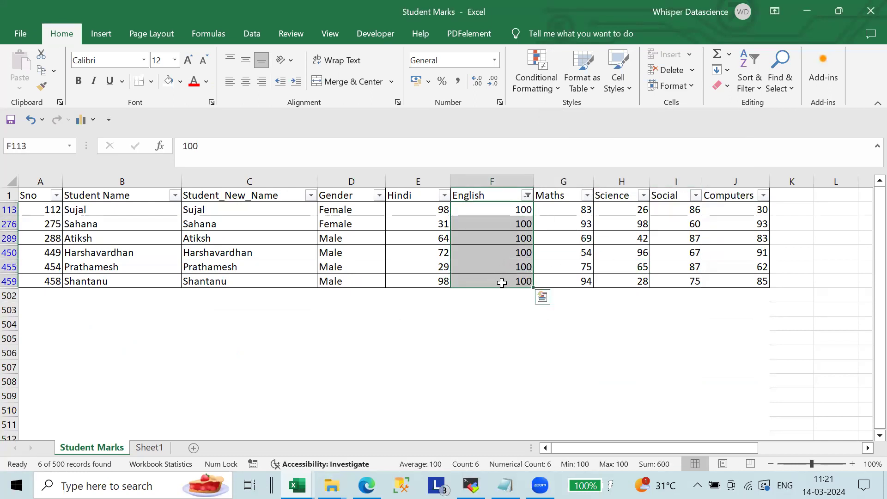
Set the English top-items filter to 20 items and scroll through the results.
{"action": "left_click", "coordinate": [493, 181]}
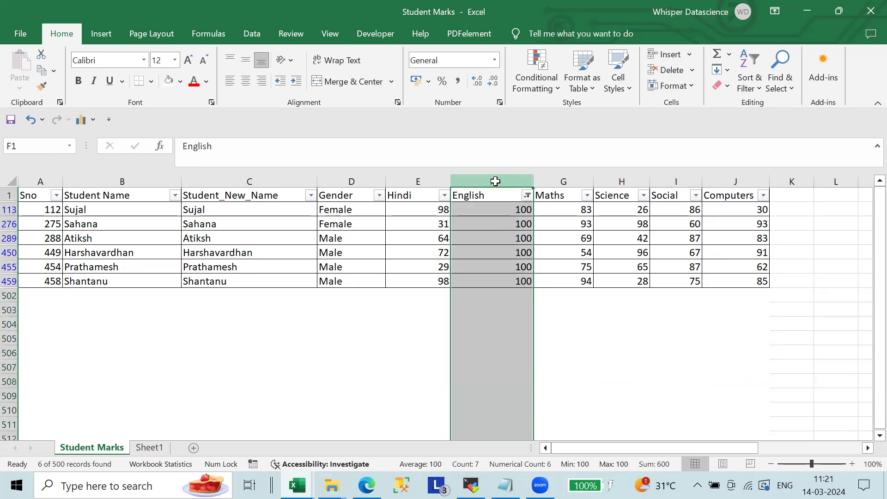
{"action": "left_click", "coordinate": [527, 195]}
{"action": "mouse_move", "coordinate": [384, 285]}
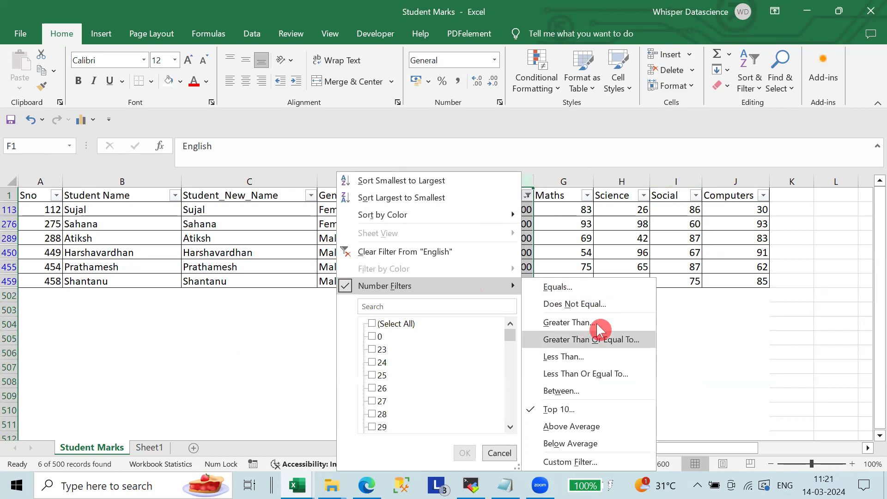
{"action": "left_click", "coordinate": [547, 409]}
{"action": "type", "text": "5"}
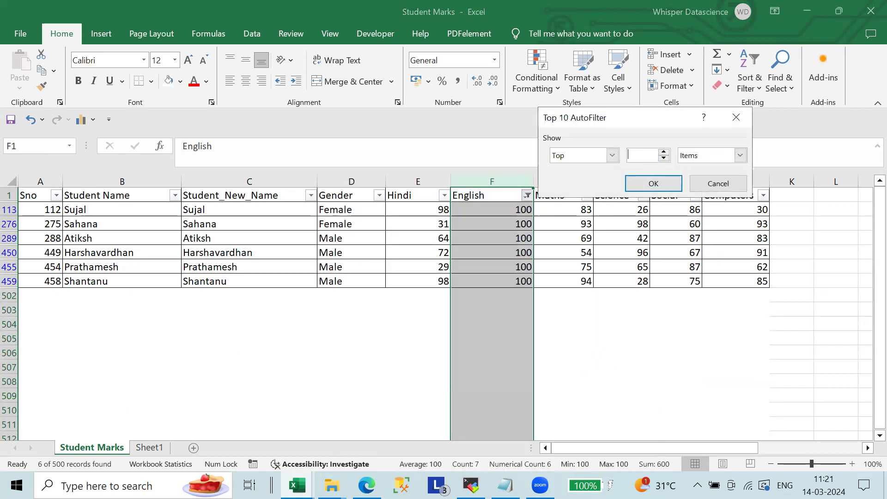
{"action": "left_click", "coordinate": [656, 184]}
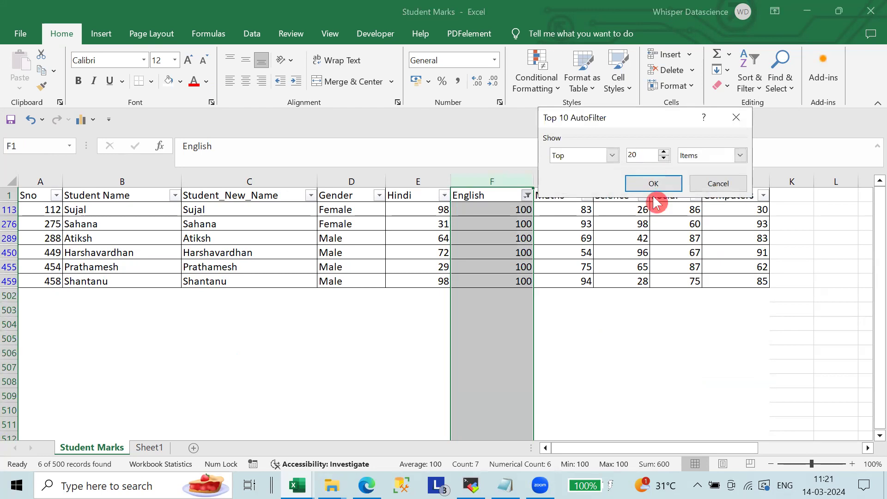
{"action": "scroll", "coordinate": [552, 324], "scroll_direction": "down", "scroll_amount": 1}
{"action": "scroll", "coordinate": [552, 324], "scroll_direction": "down", "scroll_amount": 1}
{"action": "scroll", "coordinate": [552, 324], "scroll_direction": "down", "scroll_amount": 1}
{"action": "scroll", "coordinate": [552, 323], "scroll_direction": "up", "scroll_amount": 3}
{"action": "scroll", "coordinate": [552, 324], "scroll_direction": "up", "scroll_amount": 1}
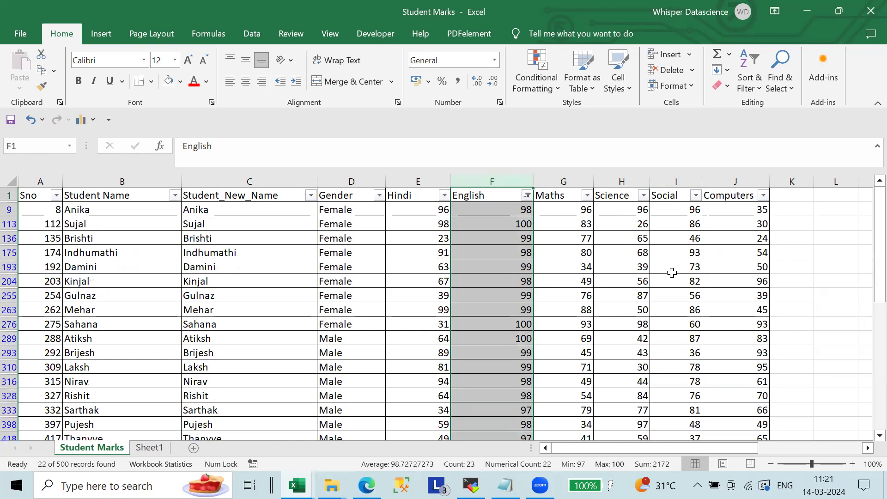
Change the English top-items filter to 3, still showing the six students with 100.
{"action": "left_click", "coordinate": [527, 195]}
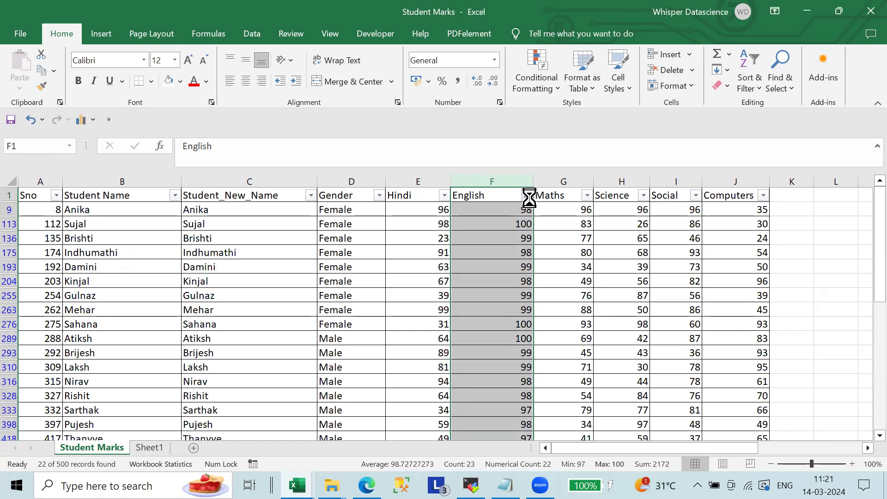
{"action": "left_click", "coordinate": [574, 412]}
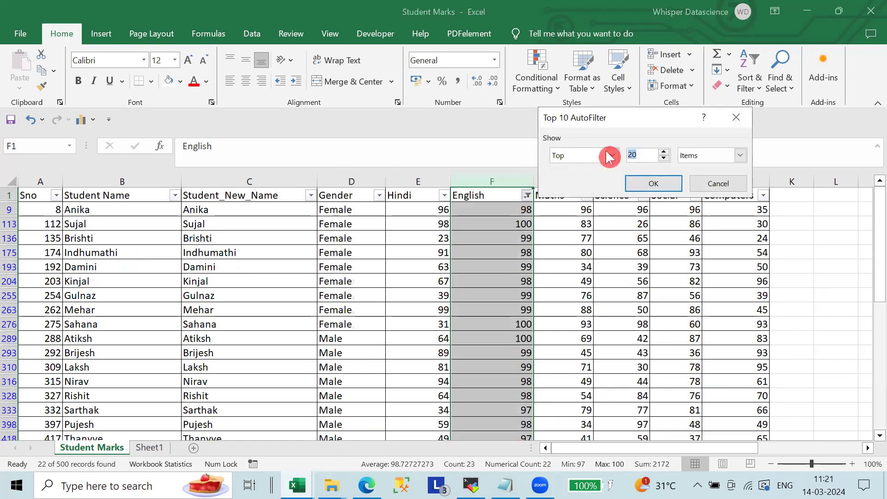
{"action": "left_click", "coordinate": [649, 187]}
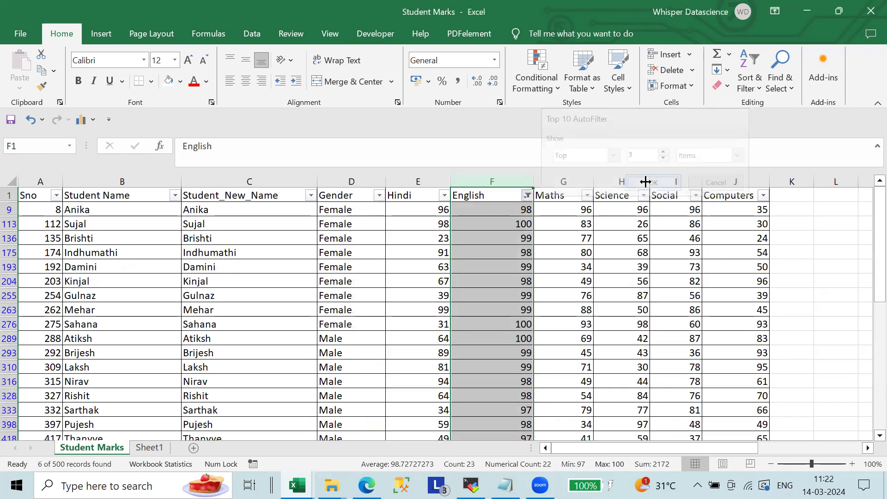
{"action": "left_click", "coordinate": [676, 266]}
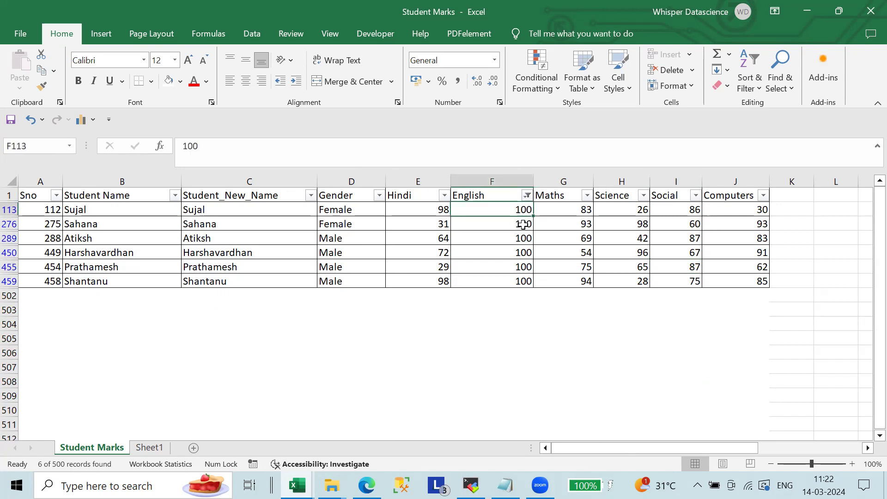
{"action": "left_click_drag", "start_coordinate": [524, 212], "coordinate": [524, 281]}
{"action": "left_click", "coordinate": [676, 309]}
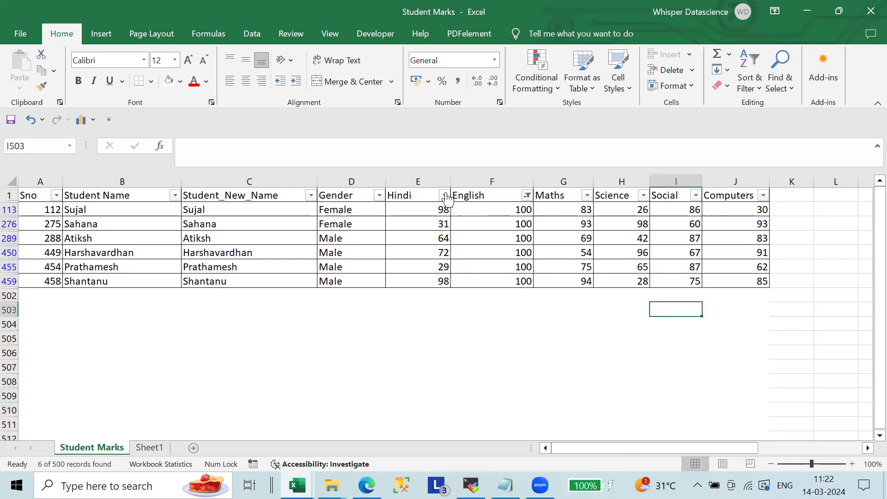
{"action": "left_click_drag", "start_coordinate": [464, 197], "coordinate": [475, 224]}
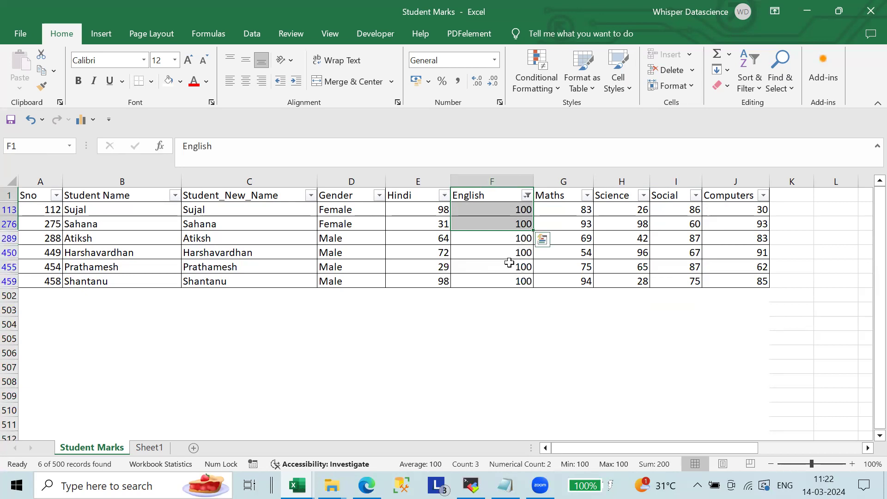
{"action": "left_click", "coordinate": [425, 224]}
{"action": "left_click", "coordinate": [435, 212]}
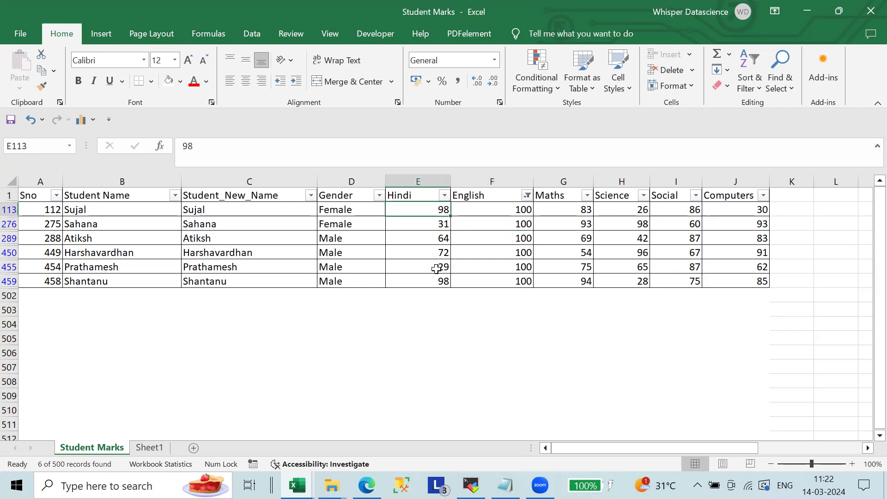
{"action": "left_click", "coordinate": [436, 282]}
{"action": "left_click", "coordinate": [446, 224]}
{"action": "left_click", "coordinate": [445, 237]}
{"action": "left_click", "coordinate": [441, 253]}
{"action": "left_click", "coordinate": [439, 271]}
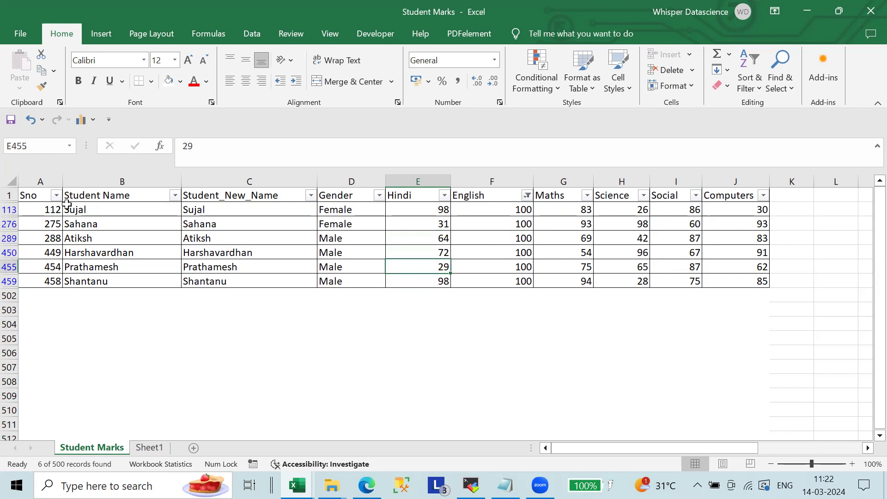
{"action": "left_click_drag", "start_coordinate": [53, 210], "coordinate": [51, 274]}
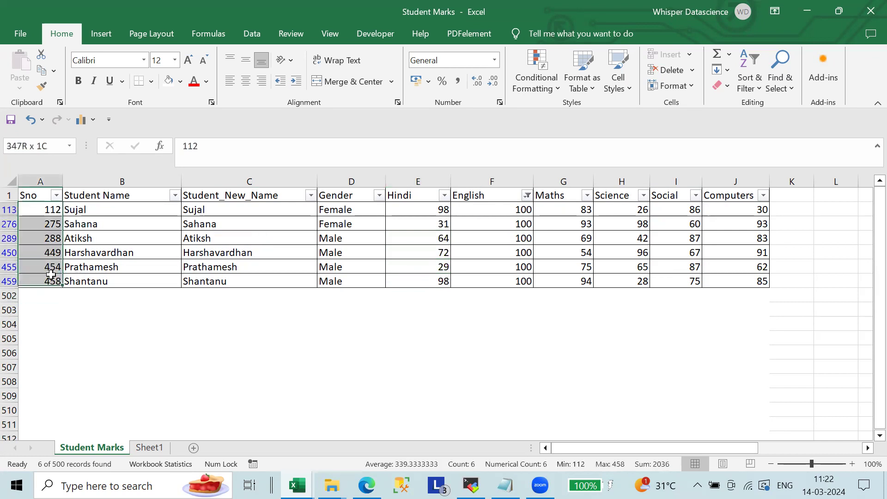
{"action": "left_click", "coordinate": [611, 312]}
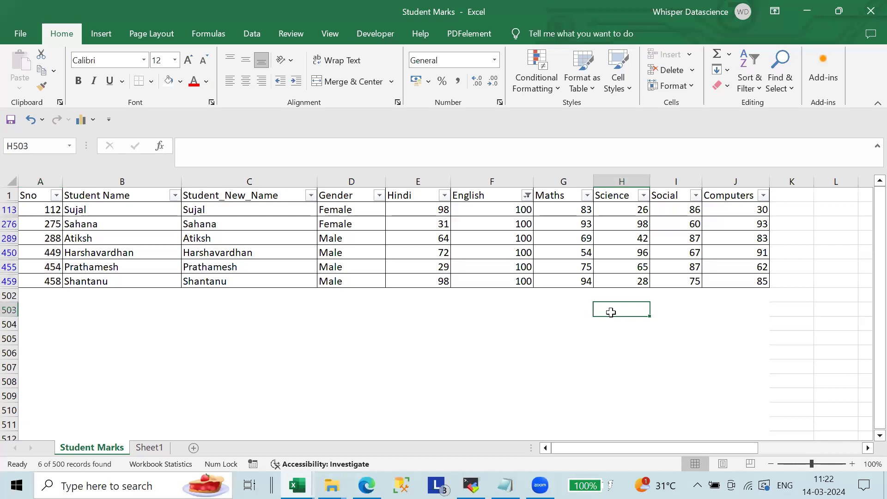
{"action": "left_click", "coordinate": [875, 198]}
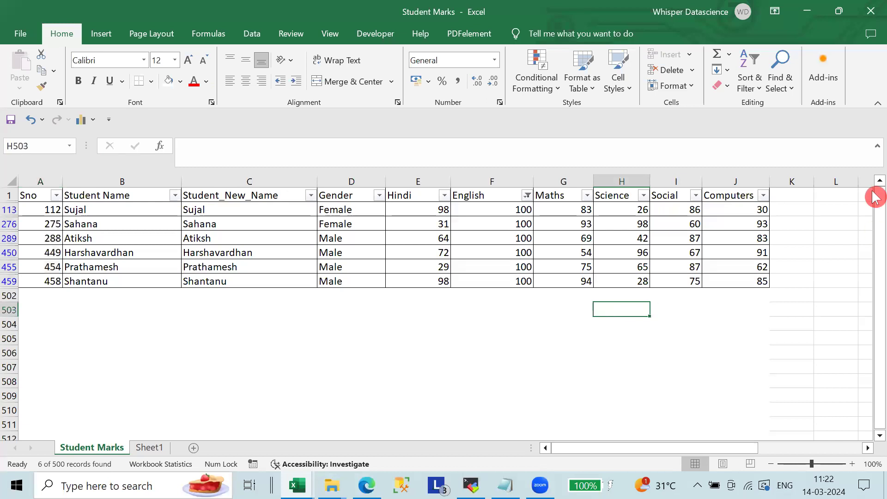
{"action": "left_click", "coordinate": [527, 195]}
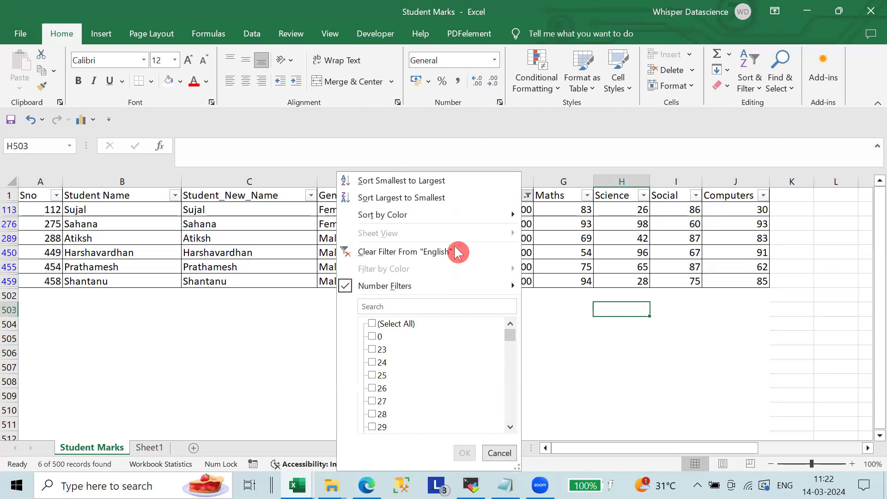
{"action": "left_click", "coordinate": [438, 290]}
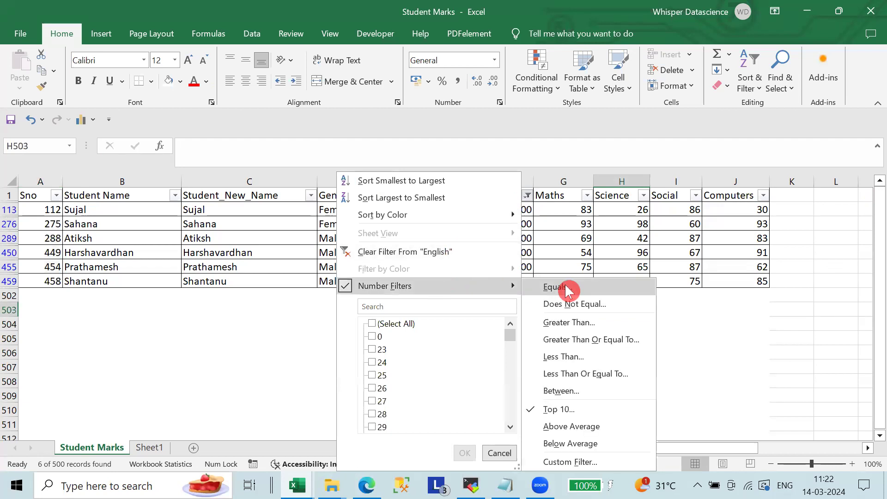
{"action": "left_click", "coordinate": [535, 409]}
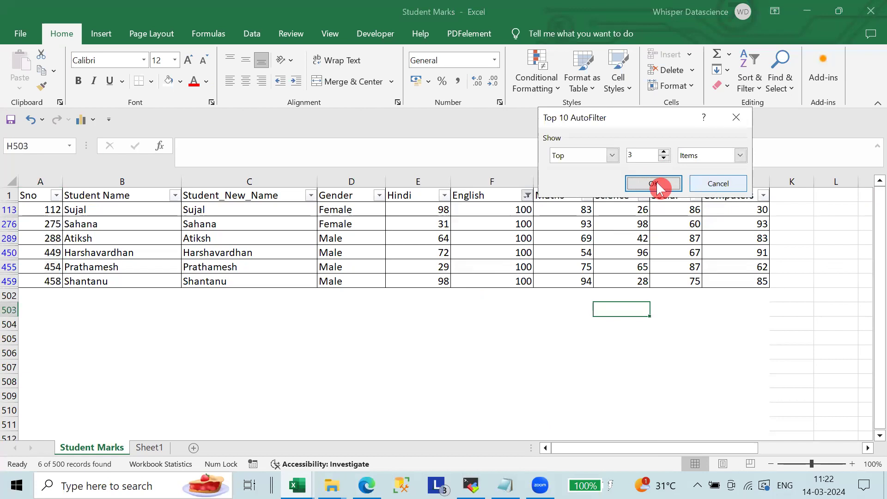
{"action": "left_click", "coordinate": [720, 183]}
{"action": "left_click", "coordinate": [508, 181]}
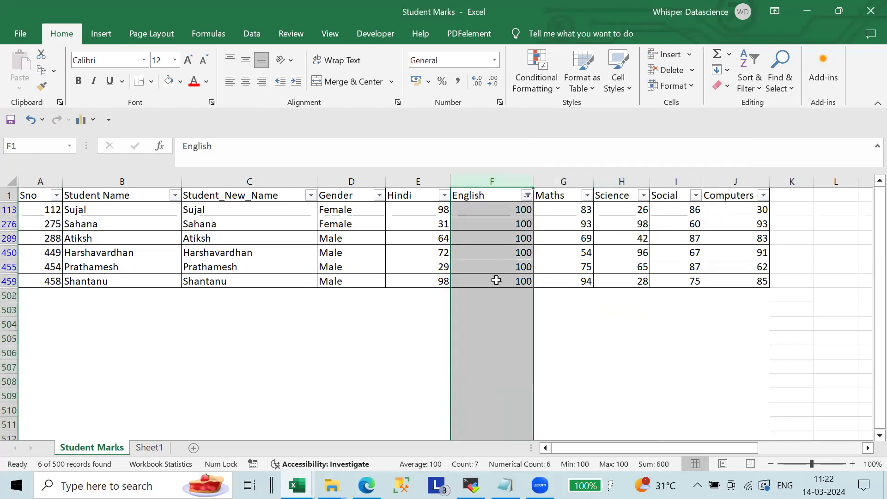
Filter English to Above Average marks and scroll down the 242 visible records.
{"action": "left_click", "coordinate": [527, 195]}
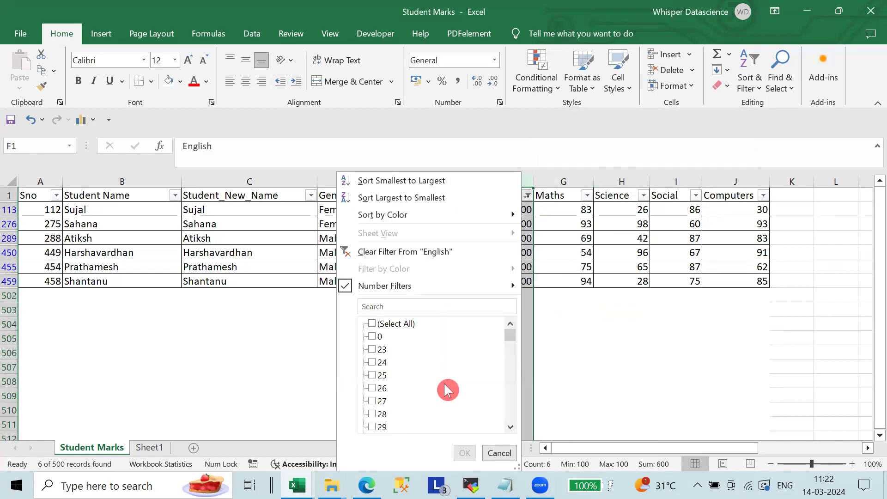
{"action": "mouse_move", "coordinate": [384, 286]}
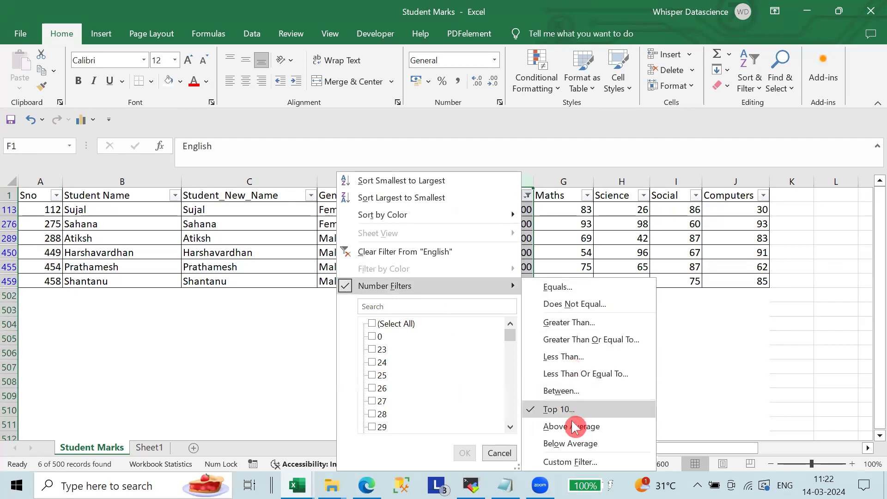
{"action": "left_click", "coordinate": [572, 426]}
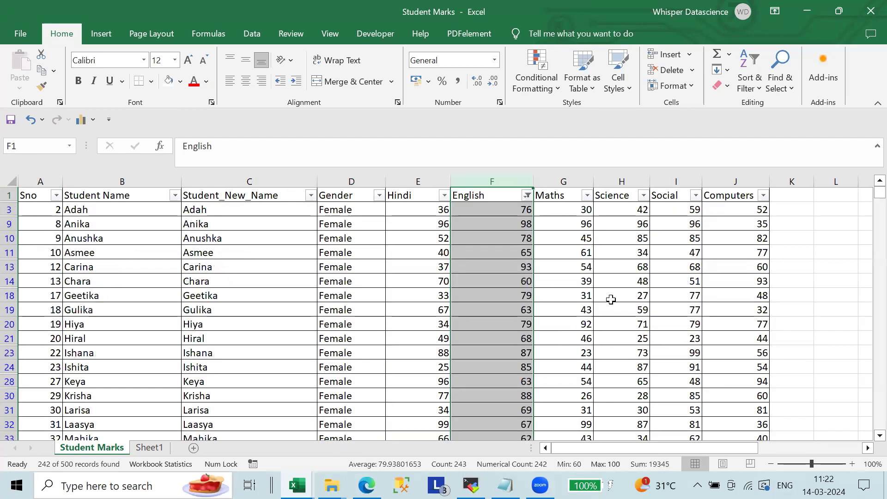
{"action": "scroll", "coordinate": [558, 327], "scroll_direction": "down", "scroll_amount": 3}
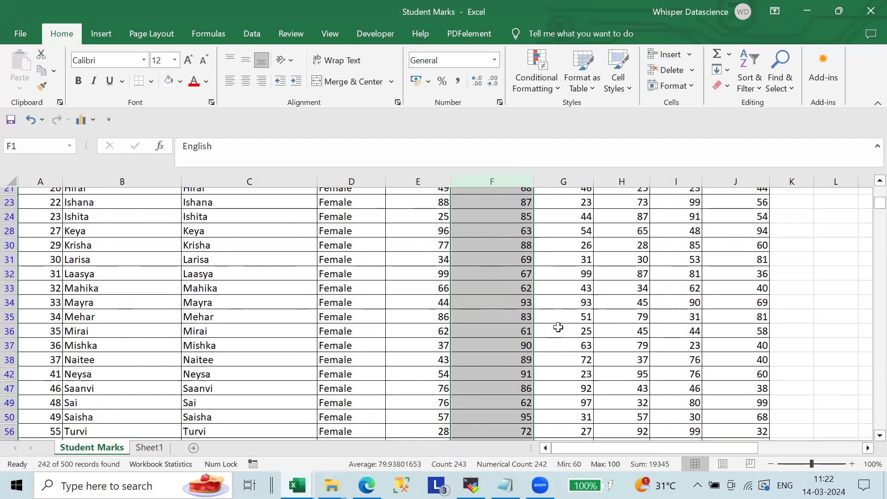
{"action": "scroll", "coordinate": [558, 327], "scroll_direction": "down", "scroll_amount": 5}
{"action": "scroll", "coordinate": [558, 327], "scroll_direction": "down", "scroll_amount": 1}
{"action": "scroll", "coordinate": [558, 327], "scroll_direction": "down", "scroll_amount": 8}
{"action": "scroll", "coordinate": [557, 327], "scroll_direction": "down", "scroll_amount": 3}
{"action": "scroll", "coordinate": [558, 327], "scroll_direction": "down", "scroll_amount": 2}
{"action": "scroll", "coordinate": [558, 327], "scroll_direction": "down", "scroll_amount": 10}
{"action": "scroll", "coordinate": [558, 327], "scroll_direction": "down", "scroll_amount": 1}
{"action": "scroll", "coordinate": [558, 327], "scroll_direction": "down", "scroll_amount": 8}
{"action": "scroll", "coordinate": [558, 327], "scroll_direction": "down", "scroll_amount": 10}
{"action": "scroll", "coordinate": [558, 327], "scroll_direction": "down", "scroll_amount": 17}
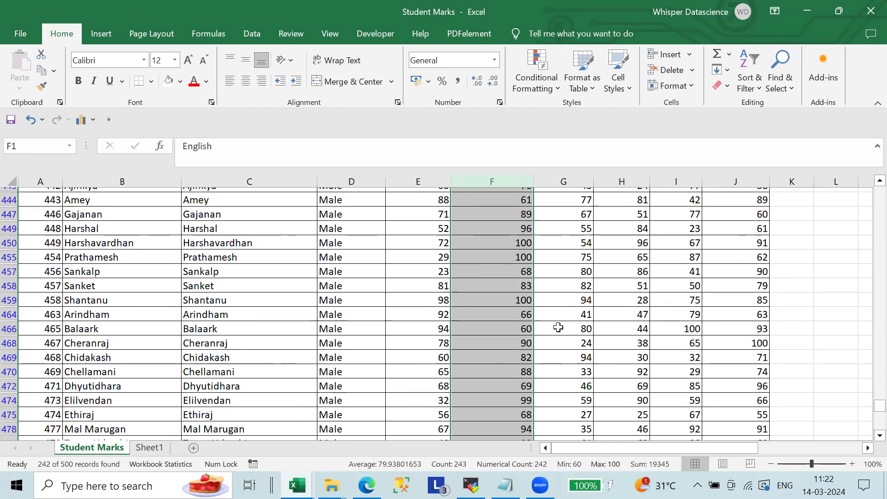
Scroll back to the top and browse the English filter dropdown list via Alt+Down.
{"action": "scroll", "coordinate": [558, 327], "scroll_direction": "up", "scroll_amount": 12}
{"action": "scroll", "coordinate": [558, 327], "scroll_direction": "up", "scroll_amount": 2}
{"action": "scroll", "coordinate": [556, 259], "scroll_direction": "up", "scroll_amount": 10}
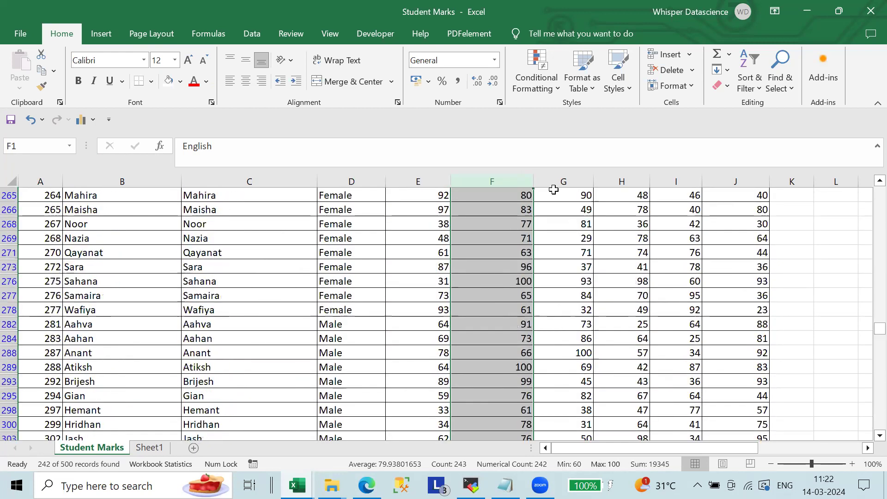
{"action": "scroll", "coordinate": [529, 196], "scroll_direction": "up", "scroll_amount": 15}
{"action": "scroll", "coordinate": [530, 196], "scroll_direction": "up", "scroll_amount": 5}
{"action": "scroll", "coordinate": [459, 334], "scroll_direction": "up", "scroll_amount": 6}
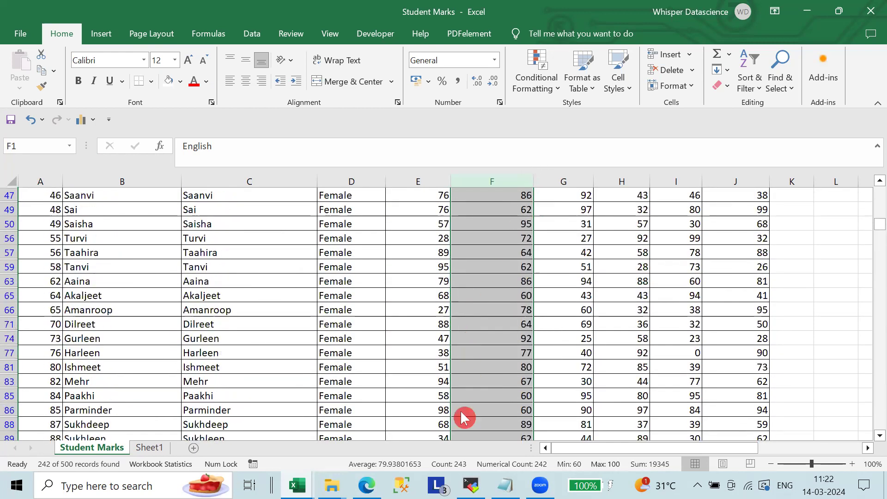
{"action": "scroll", "coordinate": [460, 410], "scroll_direction": "up", "scroll_amount": 8}
{"action": "key", "text": "alt+Down"}
{"action": "scroll", "coordinate": [470, 380], "scroll_direction": "down", "scroll_amount": 5}
{"action": "scroll", "coordinate": [469, 380], "scroll_direction": "down", "scroll_amount": 3}
{"action": "scroll", "coordinate": [470, 381], "scroll_direction": "down", "scroll_amount": 8}
{"action": "scroll", "coordinate": [470, 381], "scroll_direction": "down", "scroll_amount": 3}
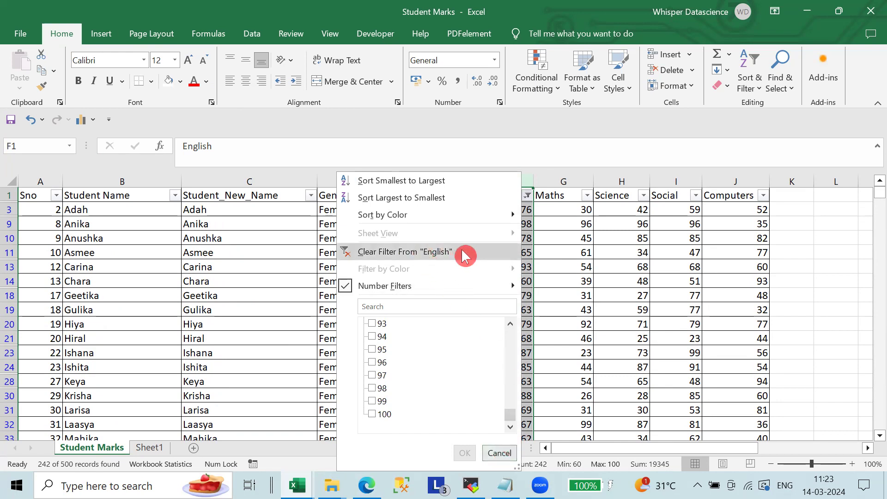
Clear the English filter from the Data tools so all 500 records show.
{"action": "left_click", "coordinate": [629, 267]}
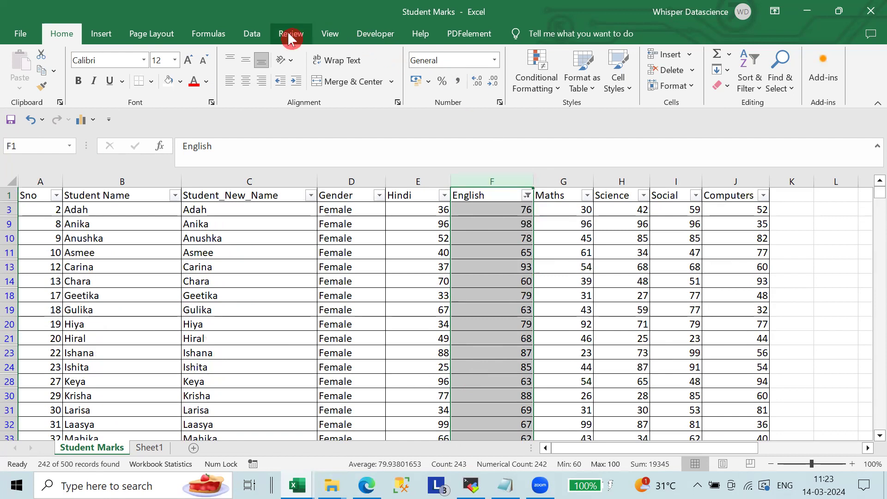
{"action": "left_click", "coordinate": [255, 32]}
{"action": "left_click", "coordinate": [459, 52]}
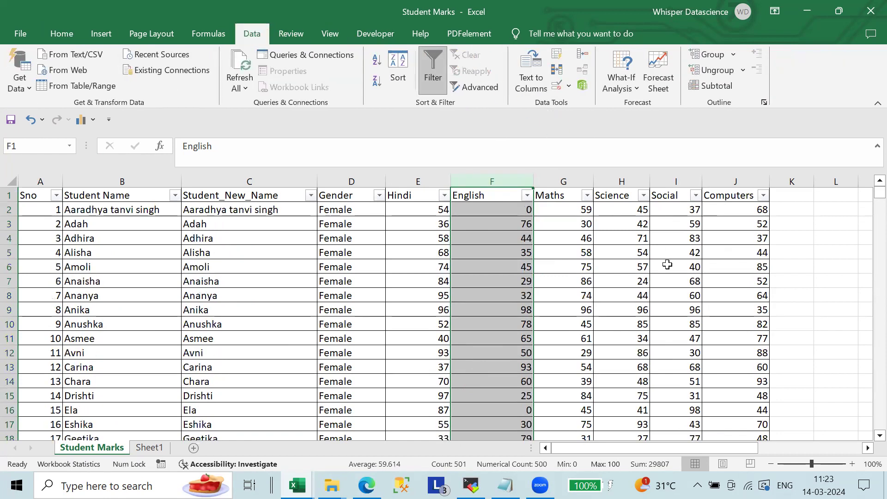
{"action": "left_click", "coordinate": [667, 265]}
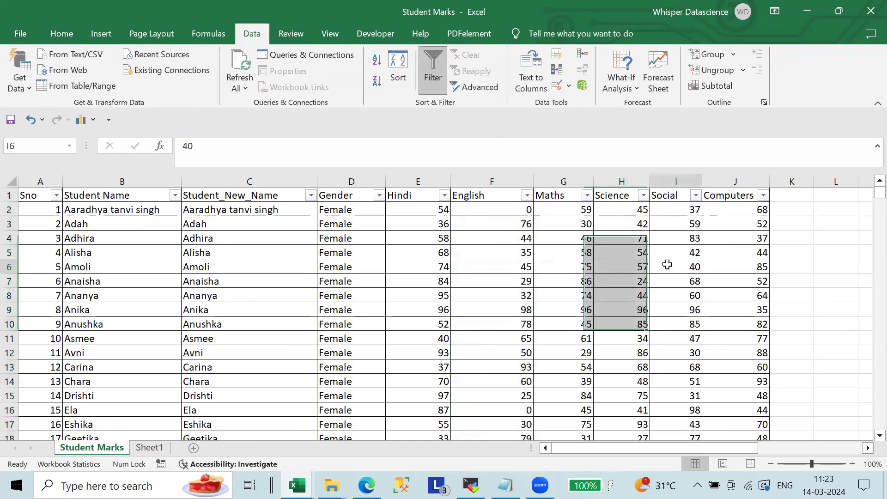
Reapply the Above Average English filter and scroll through the 242 remaining records.
{"action": "left_click", "coordinate": [526, 196]}
{"action": "mouse_move", "coordinate": [384, 286]}
{"action": "left_click", "coordinate": [576, 426]}
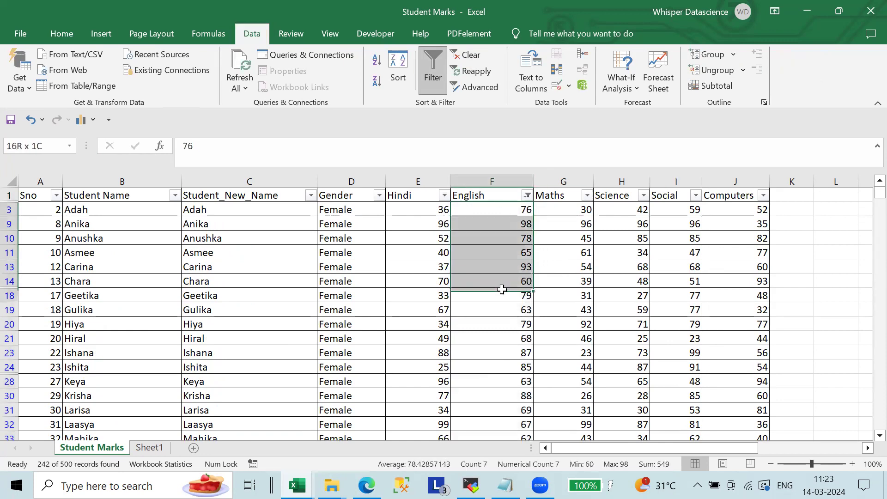
{"action": "left_click_drag", "start_coordinate": [505, 205], "coordinate": [522, 323]}
{"action": "scroll", "coordinate": [533, 351], "scroll_direction": "down", "scroll_amount": 2}
{"action": "scroll", "coordinate": [534, 351], "scroll_direction": "down", "scroll_amount": 3}
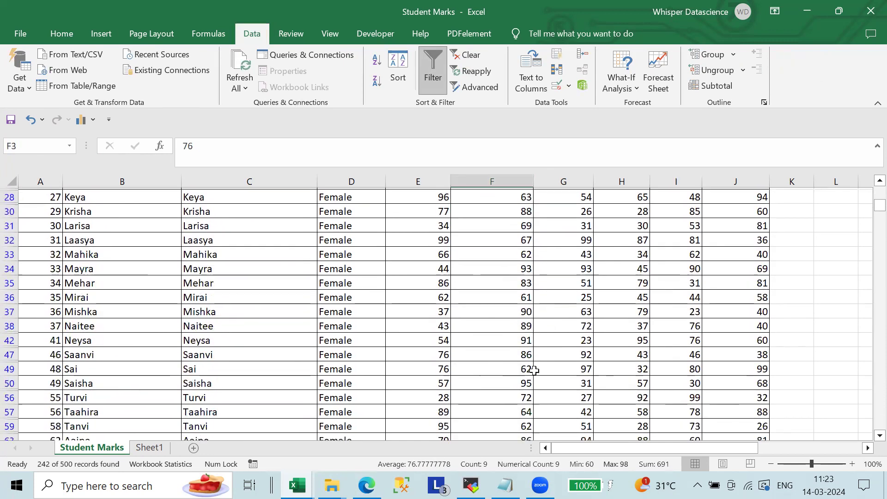
{"action": "scroll", "coordinate": [574, 341], "scroll_direction": "down", "scroll_amount": 3}
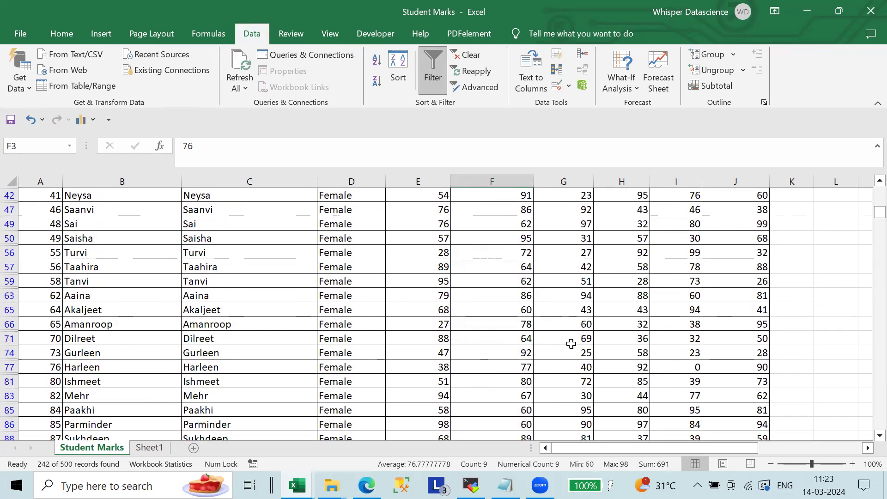
{"action": "scroll", "coordinate": [571, 344], "scroll_direction": "down", "scroll_amount": 2}
{"action": "scroll", "coordinate": [571, 343], "scroll_direction": "down", "scroll_amount": 2}
{"action": "scroll", "coordinate": [572, 344], "scroll_direction": "down", "scroll_amount": 1}
{"action": "scroll", "coordinate": [571, 344], "scroll_direction": "down", "scroll_amount": 4}
{"action": "scroll", "coordinate": [571, 343], "scroll_direction": "down", "scroll_amount": 1}
{"action": "scroll", "coordinate": [573, 344], "scroll_direction": "up", "scroll_amount": 10}
{"action": "scroll", "coordinate": [573, 342], "scroll_direction": "up", "scroll_amount": 1}
{"action": "scroll", "coordinate": [574, 342], "scroll_direction": "up", "scroll_amount": 8}
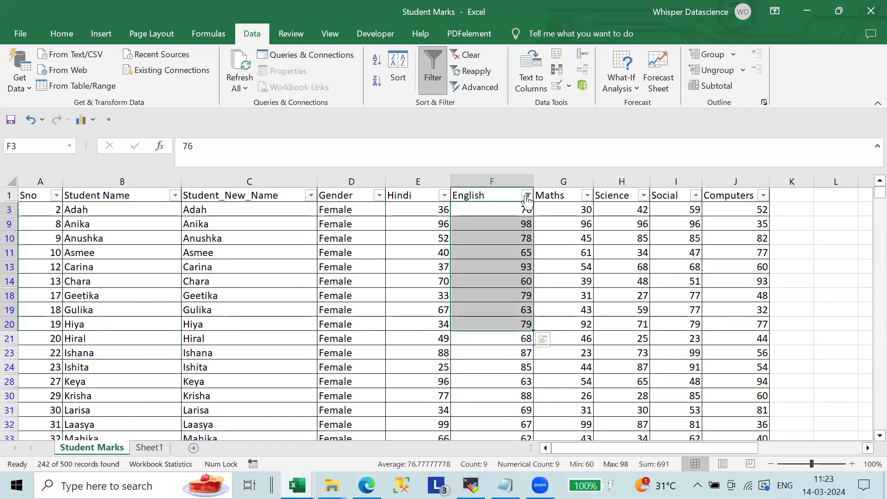
Select the whole filtered table from the Computers header with Ctrl+Shift+Down and Ctrl+Shift+Left.
{"action": "left_click", "coordinate": [527, 196]}
{"action": "key", "text": "Escape"}
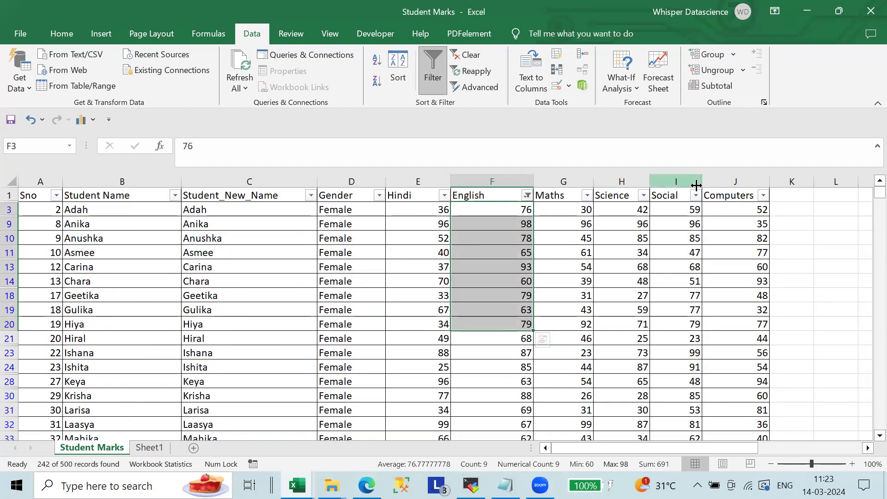
{"action": "left_click", "coordinate": [720, 195]}
{"action": "key", "text": "ctrl+shift+Down"}
{"action": "key", "text": "ctrl+shift+Left"}
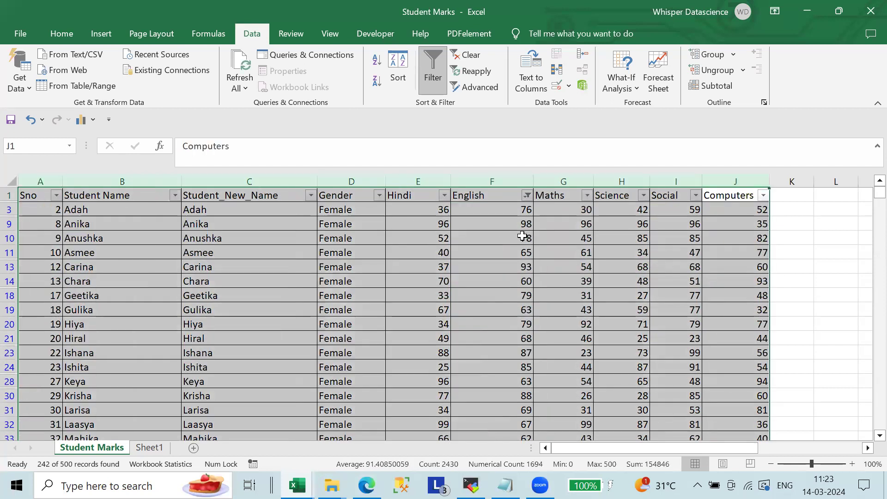
{"action": "left_click", "coordinate": [522, 238]}
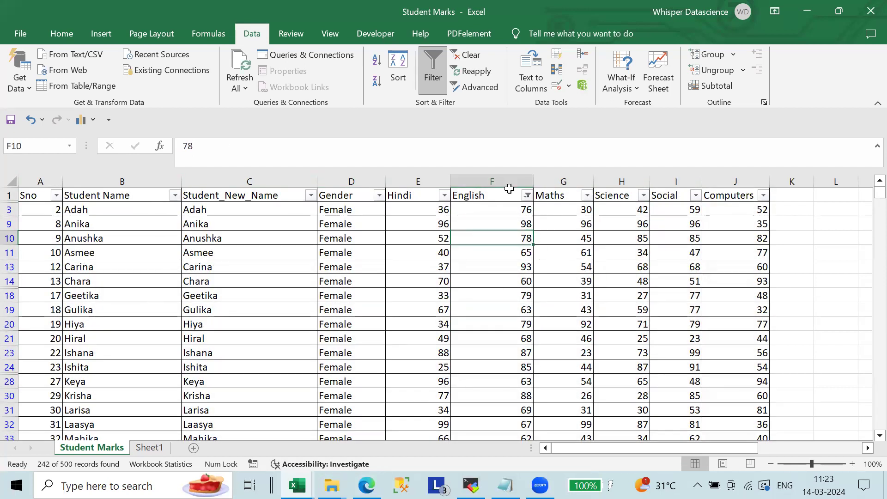
{"action": "left_click", "coordinate": [728, 195]}
{"action": "key", "text": "ctrl+shift+Down"}
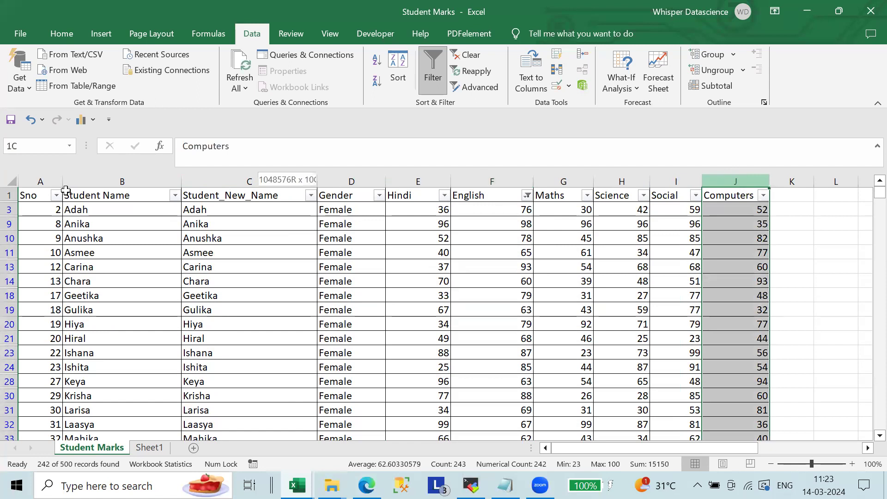
{"action": "key", "text": "ctrl+shift+Left"}
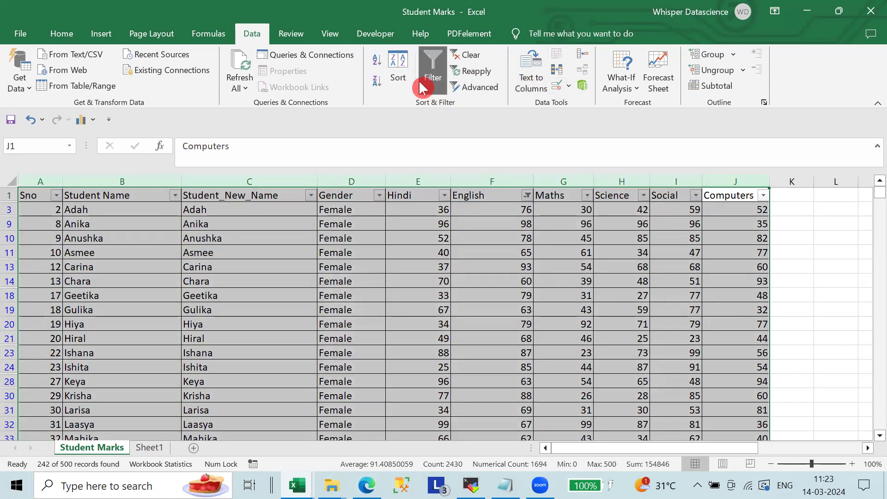
Sort the filtered table by English, smallest to largest.
{"action": "left_click", "coordinate": [398, 69]}
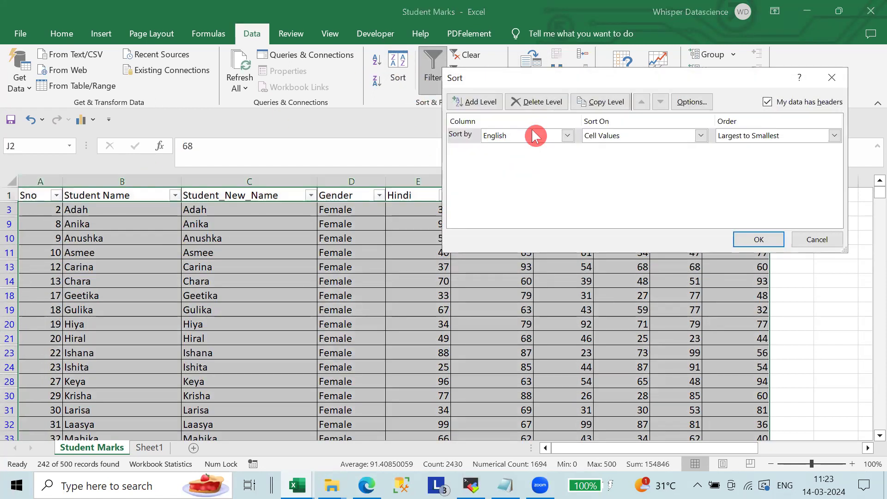
{"action": "left_click", "coordinate": [759, 138]}
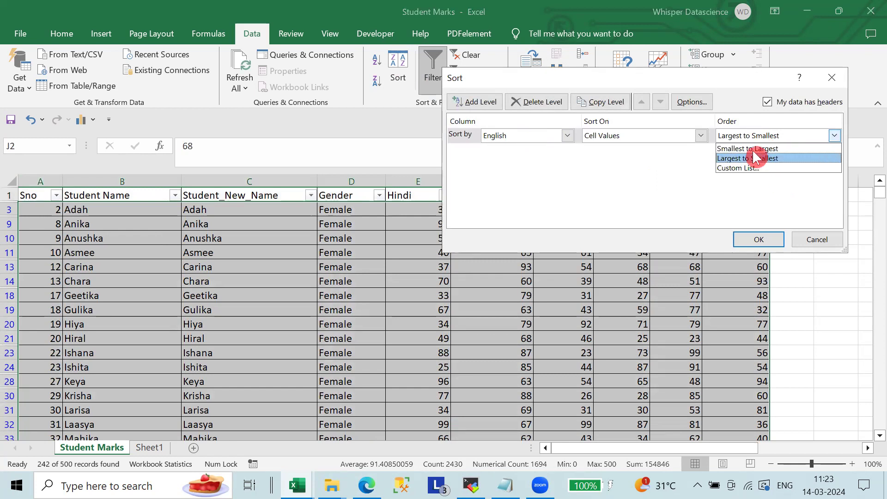
{"action": "left_click", "coordinate": [753, 148]}
{"action": "left_click", "coordinate": [758, 238]}
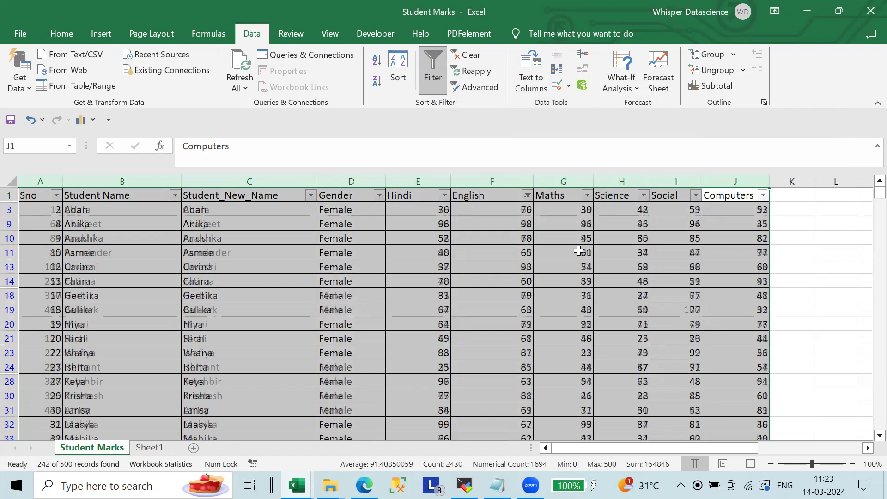
{"action": "left_click", "coordinate": [578, 250]}
Check that English marks run from 60 at the top to 100 at the last record.
{"action": "left_click", "coordinate": [494, 212]}
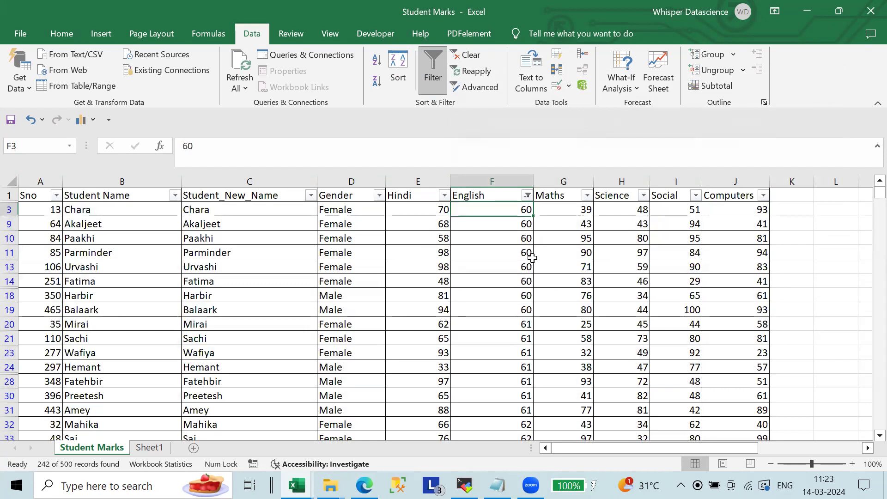
{"action": "scroll", "coordinate": [532, 258], "scroll_direction": "down", "scroll_amount": 1}
{"action": "scroll", "coordinate": [531, 257], "scroll_direction": "down", "scroll_amount": 10}
{"action": "scroll", "coordinate": [532, 257], "scroll_direction": "down", "scroll_amount": 4}
{"action": "scroll", "coordinate": [531, 258], "scroll_direction": "down", "scroll_amount": 6}
{"action": "scroll", "coordinate": [532, 257], "scroll_direction": "down", "scroll_amount": 12}
{"action": "scroll", "coordinate": [532, 258], "scroll_direction": "down", "scroll_amount": 12}
{"action": "scroll", "coordinate": [531, 257], "scroll_direction": "down", "scroll_amount": 2}
{"action": "scroll", "coordinate": [532, 326], "scroll_direction": "down", "scroll_amount": 10}
{"action": "scroll", "coordinate": [526, 278], "scroll_direction": "down", "scroll_amount": 10}
{"action": "scroll", "coordinate": [529, 323], "scroll_direction": "down", "scroll_amount": 20}
{"action": "key", "text": "ctrl+Down"}
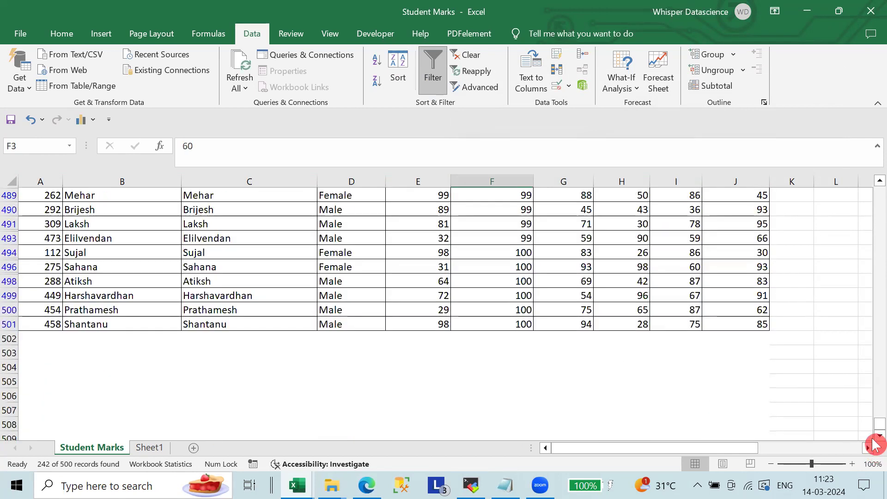
{"action": "left_click_drag", "start_coordinate": [876, 429], "coordinate": [879, 190]}
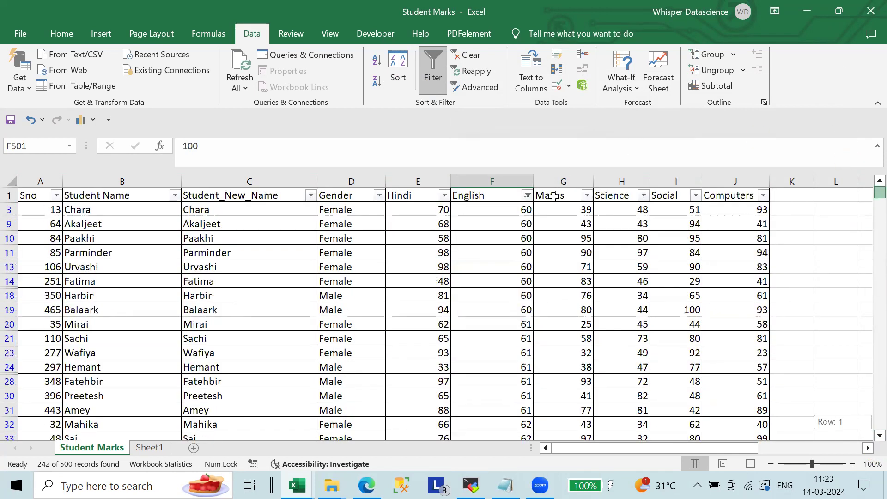
Switch the English filter to Below Average and sort the whole table ascending by English.
{"action": "left_click", "coordinate": [526, 195]}
{"action": "mouse_move", "coordinate": [384, 285]}
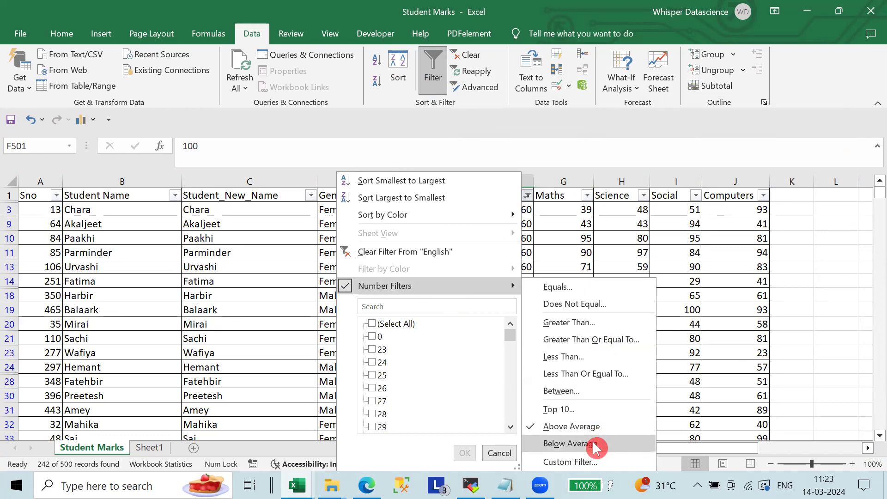
{"action": "left_click", "coordinate": [594, 443]}
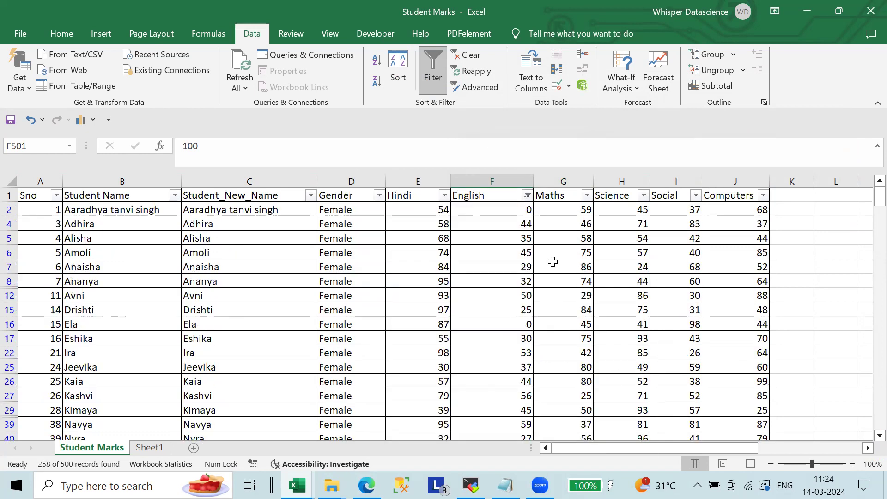
{"action": "left_click", "coordinate": [735, 195]}
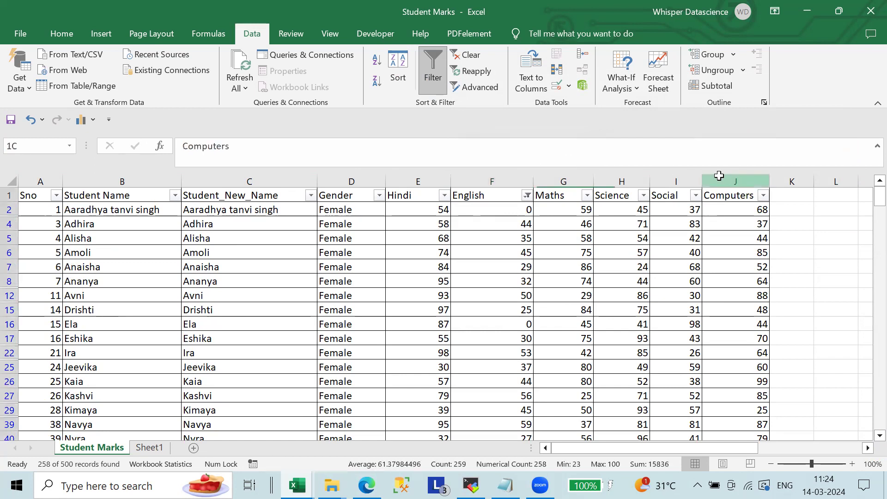
{"action": "key", "text": "ctrl+shift+Down"}
{"action": "key", "text": "ctrl+shift+Left"}
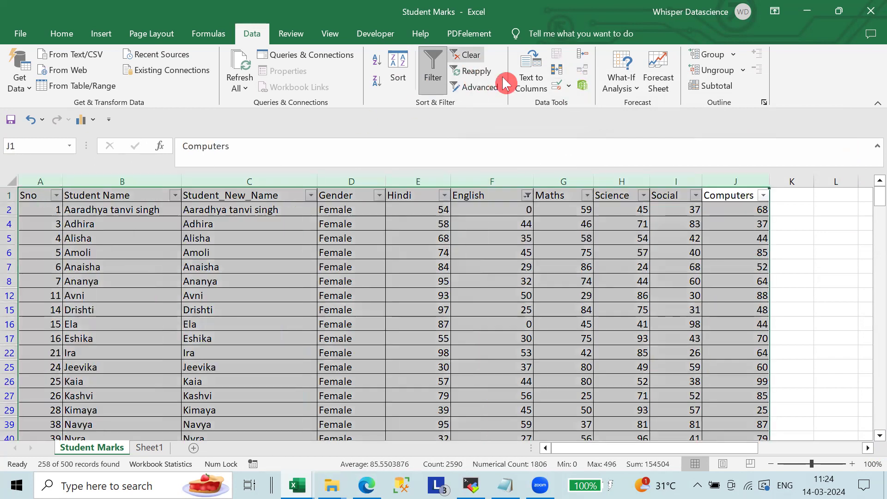
{"action": "left_click", "coordinate": [397, 67]}
{"action": "left_click", "coordinate": [759, 239]}
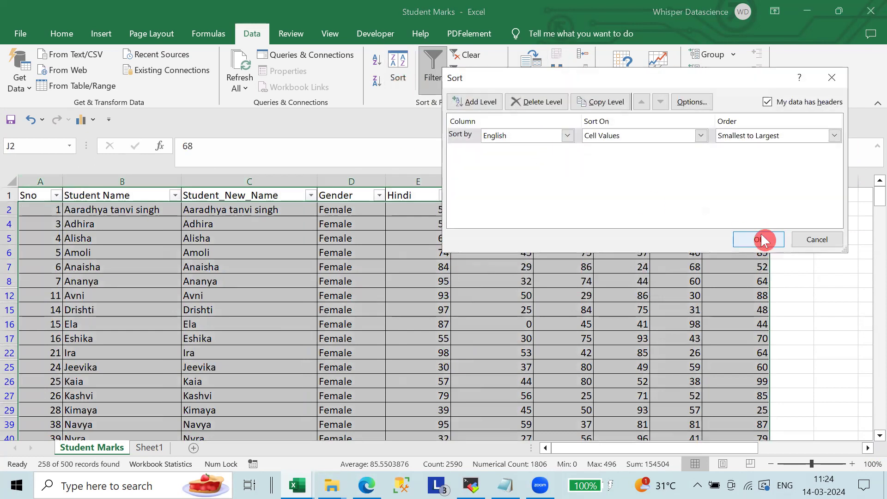
{"action": "left_click", "coordinate": [616, 238]}
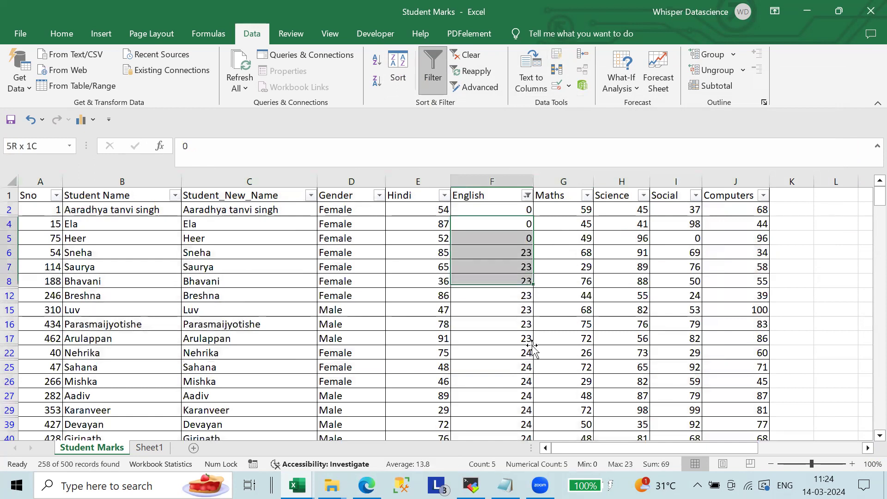
Verify the below-average marks end at 59, then reopen the English filter options.
{"action": "left_click_drag", "start_coordinate": [508, 223], "coordinate": [508, 352]}
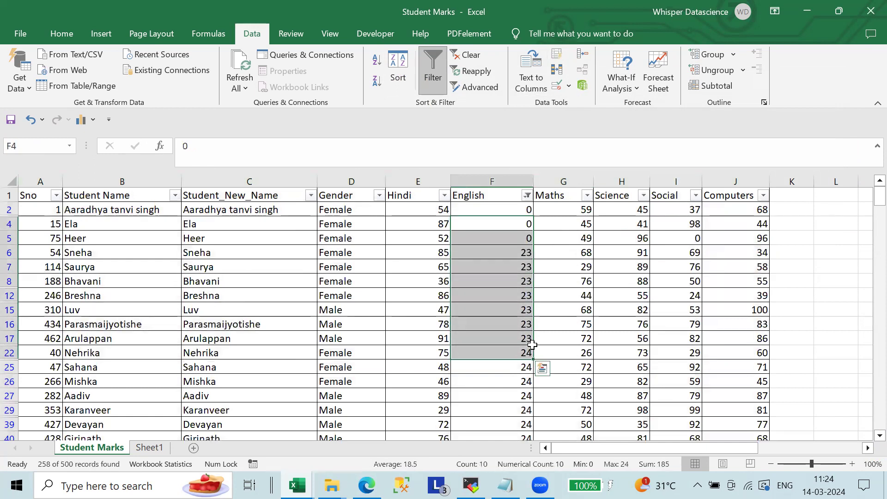
{"action": "scroll", "coordinate": [531, 344], "scroll_direction": "down", "scroll_amount": 10}
{"action": "scroll", "coordinate": [532, 344], "scroll_direction": "down", "scroll_amount": 7}
{"action": "scroll", "coordinate": [533, 344], "scroll_direction": "down", "scroll_amount": 5}
{"action": "scroll", "coordinate": [535, 344], "scroll_direction": "down", "scroll_amount": 13}
{"action": "scroll", "coordinate": [536, 344], "scroll_direction": "down", "scroll_amount": 1}
{"action": "scroll", "coordinate": [536, 344], "scroll_direction": "down", "scroll_amount": 14}
{"action": "scroll", "coordinate": [534, 341], "scroll_direction": "down", "scroll_amount": 20}
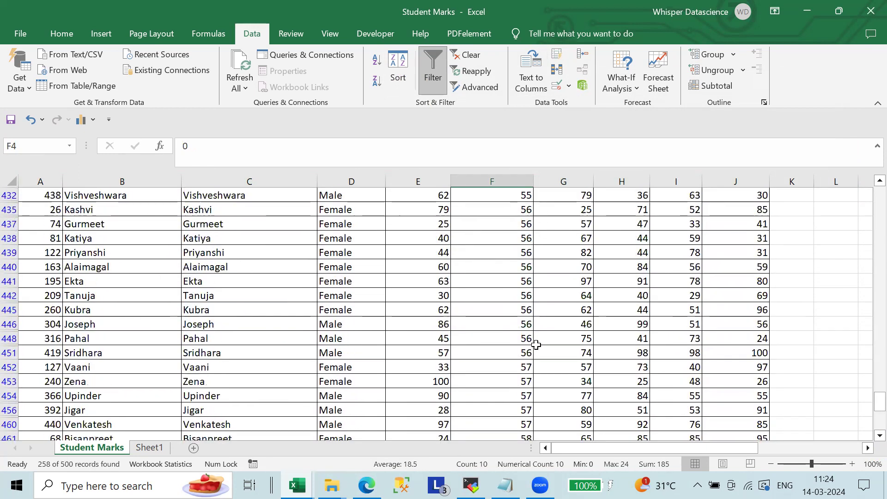
{"action": "scroll", "coordinate": [535, 342], "scroll_direction": "down", "scroll_amount": 12}
{"action": "scroll", "coordinate": [538, 299], "scroll_direction": "up", "scroll_amount": 4}
{"action": "left_click", "coordinate": [521, 255]}
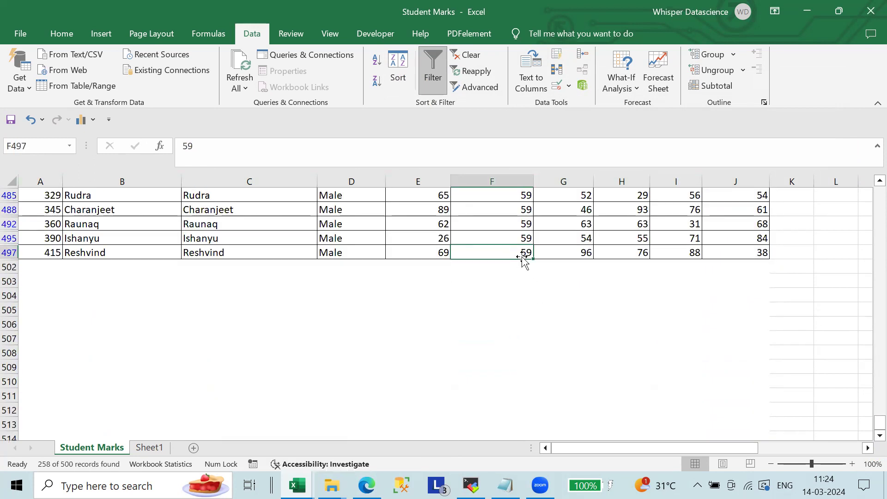
{"action": "scroll", "coordinate": [523, 258], "scroll_direction": "up", "scroll_amount": 1}
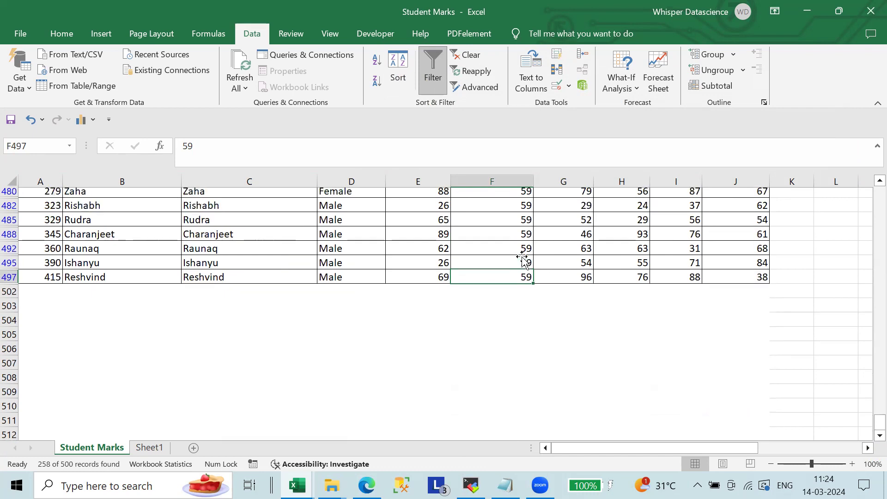
{"action": "scroll", "coordinate": [524, 259], "scroll_direction": "up", "scroll_amount": 5}
{"action": "scroll", "coordinate": [523, 258], "scroll_direction": "up", "scroll_amount": 6}
{"action": "scroll", "coordinate": [523, 259], "scroll_direction": "up", "scroll_amount": 6}
{"action": "scroll", "coordinate": [523, 259], "scroll_direction": "up", "scroll_amount": 1}
{"action": "scroll", "coordinate": [523, 258], "scroll_direction": "up", "scroll_amount": 11}
{"action": "scroll", "coordinate": [524, 240], "scroll_direction": "up", "scroll_amount": 9}
{"action": "scroll", "coordinate": [525, 207], "scroll_direction": "up", "scroll_amount": 10}
{"action": "scroll", "coordinate": [525, 207], "scroll_direction": "up", "scroll_amount": 3}
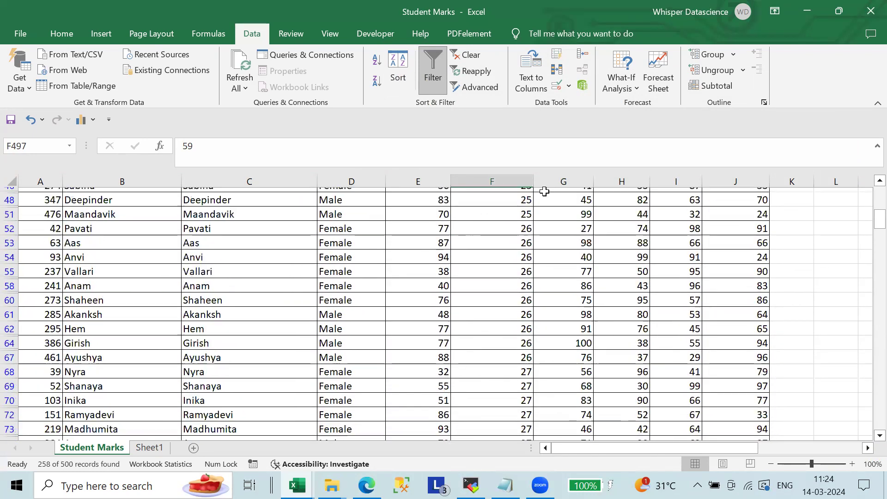
{"action": "scroll", "coordinate": [548, 192], "scroll_direction": "up", "scroll_amount": 8}
{"action": "left_click", "coordinate": [527, 196]}
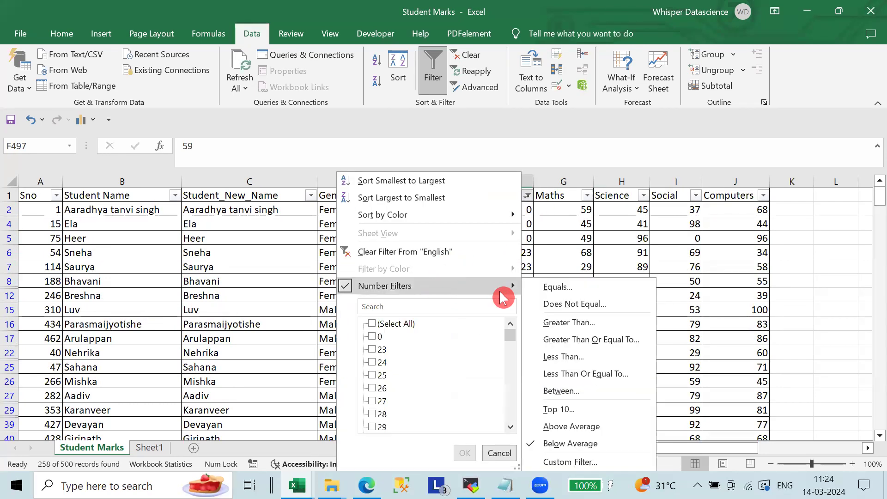
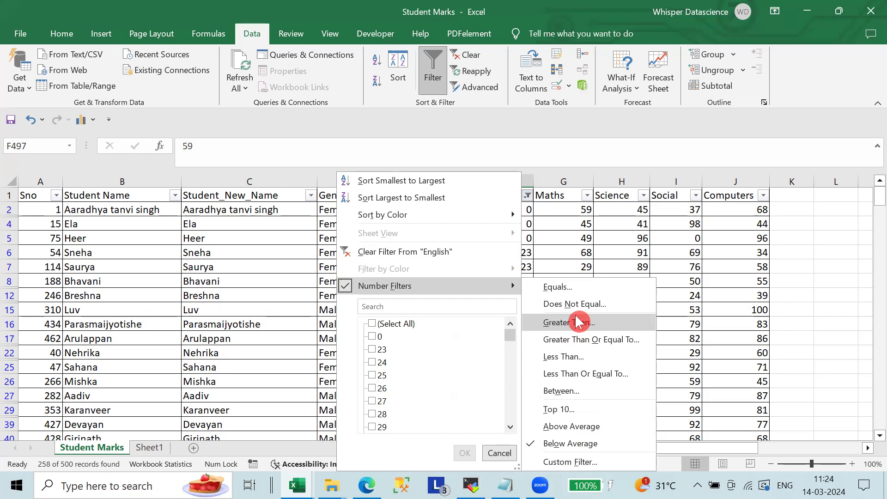
Clear the English filter so all 500 student rows show again.
{"action": "left_click", "coordinate": [834, 296]}
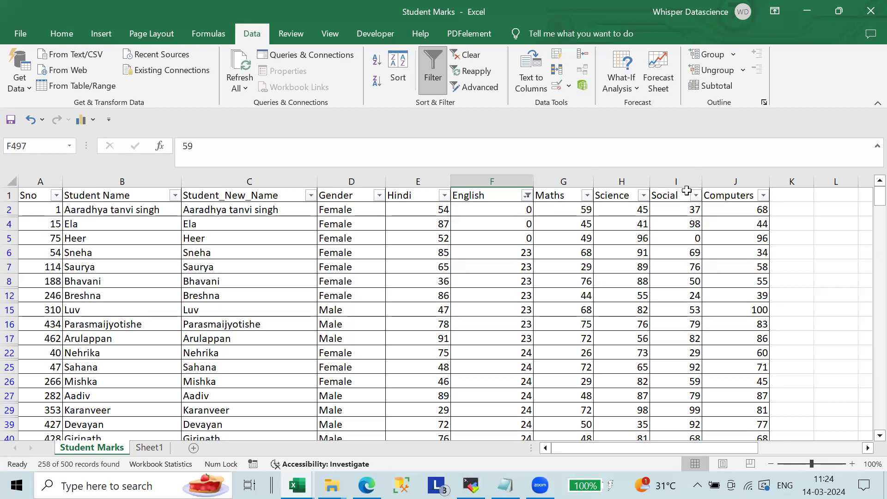
{"action": "scroll", "coordinate": [272, 239], "scroll_direction": "down", "scroll_amount": 1}
{"action": "scroll", "coordinate": [272, 238], "scroll_direction": "down", "scroll_amount": 5}
{"action": "scroll", "coordinate": [118, 293], "scroll_direction": "up", "scroll_amount": 6}
{"action": "left_click", "coordinate": [482, 57]}
{"action": "left_click", "coordinate": [469, 55]}
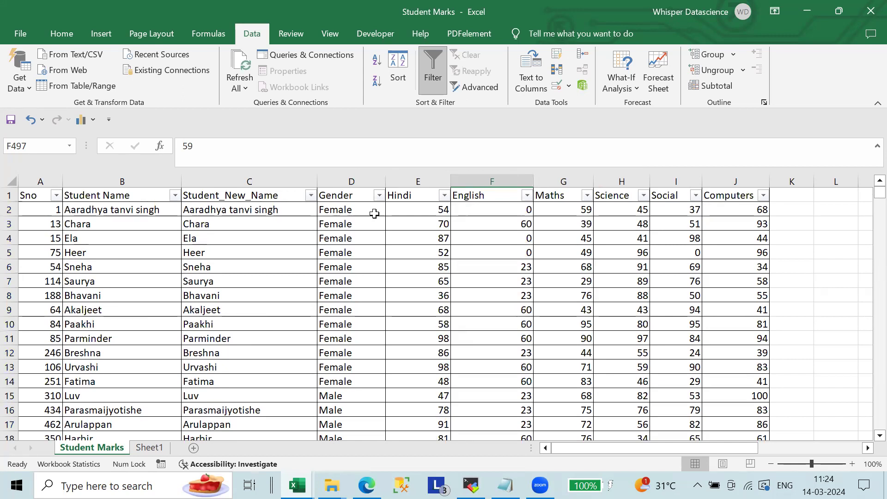
Check the Gender filter options without changing them, then return to the Home ribbon.
{"action": "left_click", "coordinate": [379, 195]}
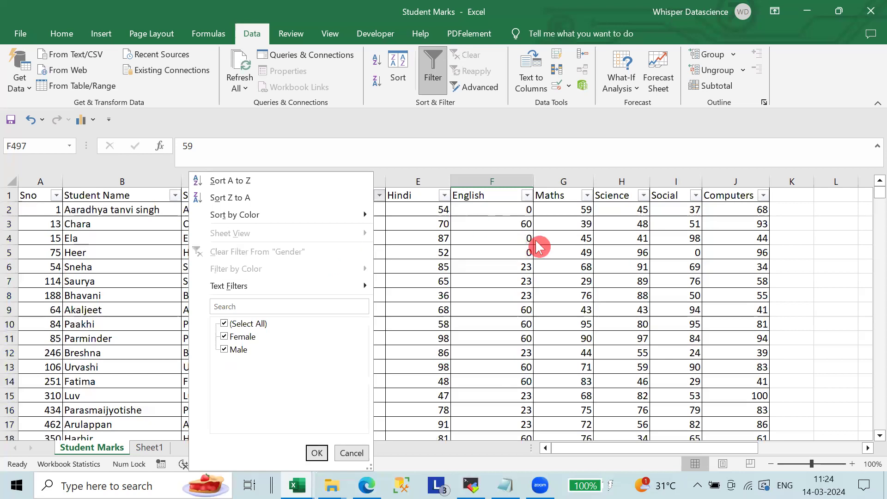
{"action": "left_click", "coordinate": [192, 54]}
{"action": "left_click", "coordinate": [62, 34]}
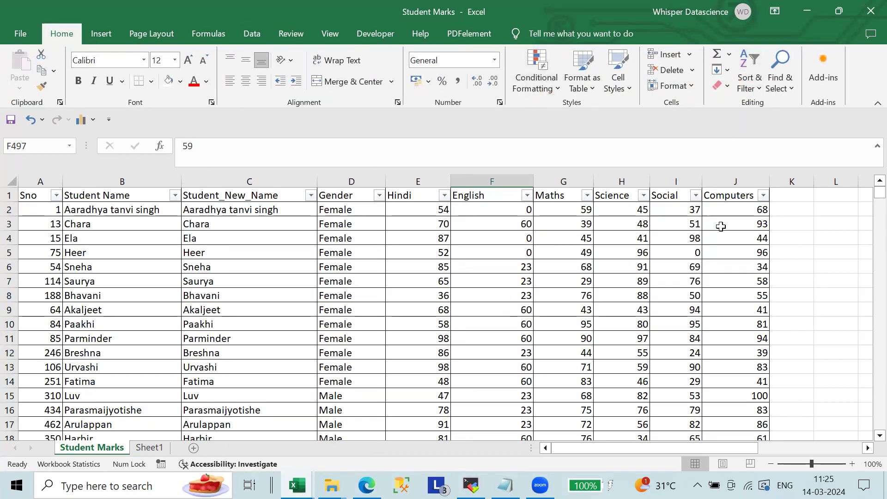
{"action": "left_click", "coordinate": [722, 85]}
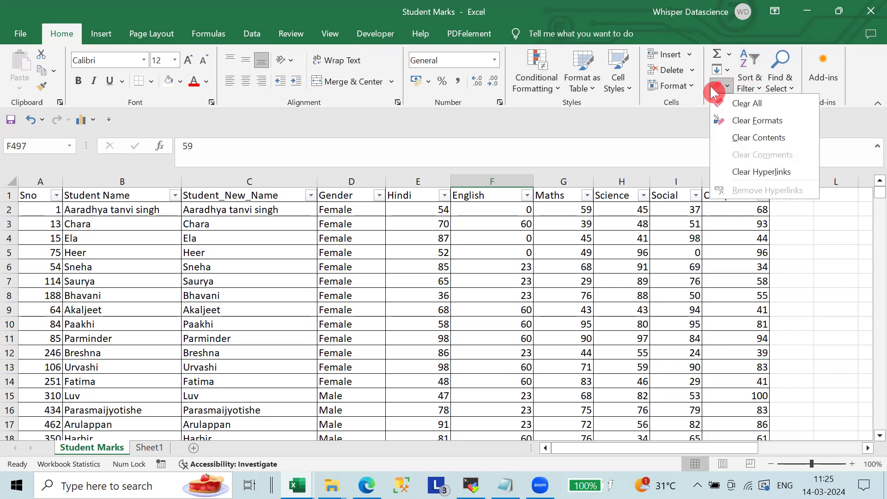
{"action": "left_click", "coordinate": [506, 169]}
{"action": "left_click", "coordinate": [494, 178]}
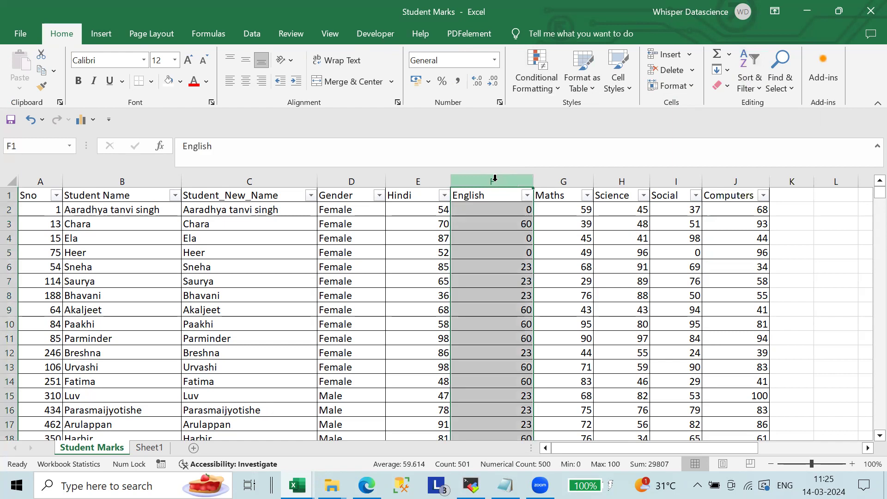
{"action": "left_click", "coordinate": [724, 88]}
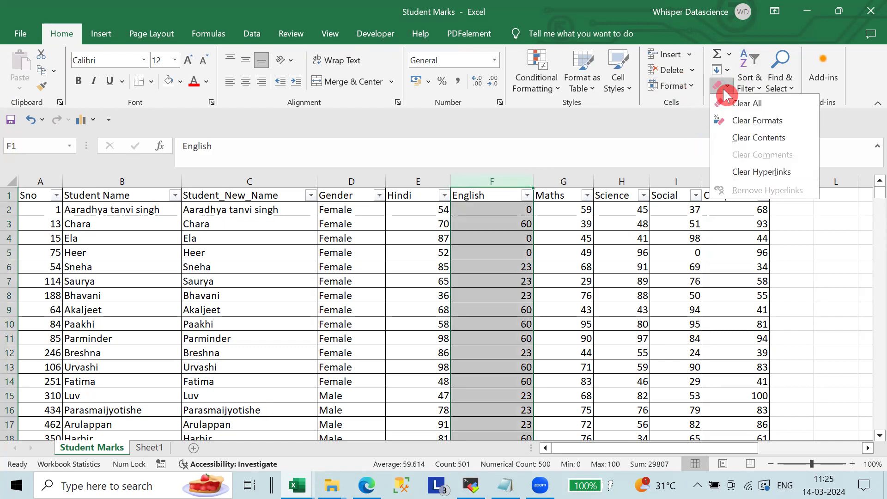
{"action": "left_click", "coordinate": [733, 101]}
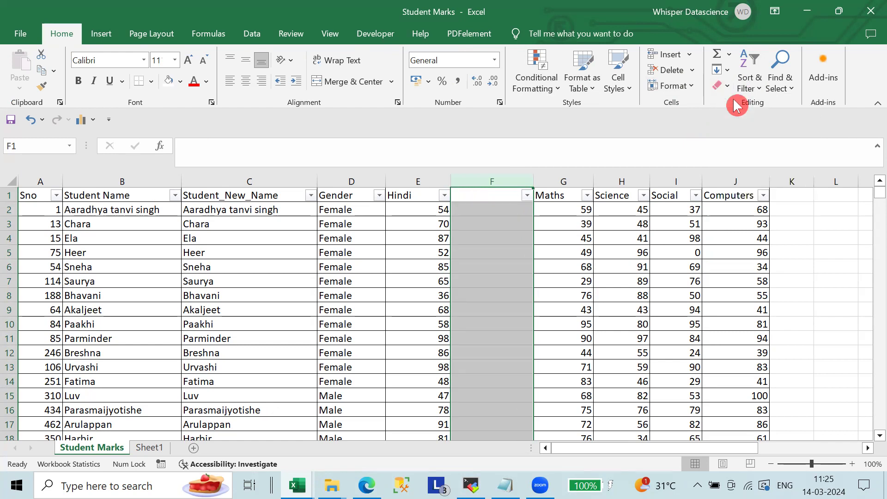
{"action": "scroll", "coordinate": [603, 323], "scroll_direction": "down", "scroll_amount": 1}
{"action": "scroll", "coordinate": [603, 323], "scroll_direction": "down", "scroll_amount": 19}
{"action": "scroll", "coordinate": [603, 323], "scroll_direction": "down", "scroll_amount": 1}
{"action": "scroll", "coordinate": [603, 324], "scroll_direction": "down", "scroll_amount": 20}
{"action": "scroll", "coordinate": [604, 324], "scroll_direction": "down", "scroll_amount": 20}
{"action": "scroll", "coordinate": [603, 323], "scroll_direction": "down", "scroll_amount": 20}
{"action": "scroll", "coordinate": [603, 324], "scroll_direction": "up", "scroll_amount": 19}
{"action": "scroll", "coordinate": [603, 323], "scroll_direction": "up", "scroll_amount": 20}
{"action": "scroll", "coordinate": [603, 323], "scroll_direction": "up", "scroll_amount": 20}
{"action": "scroll", "coordinate": [603, 323], "scroll_direction": "up", "scroll_amount": 16}
{"action": "left_click", "coordinate": [729, 85]}
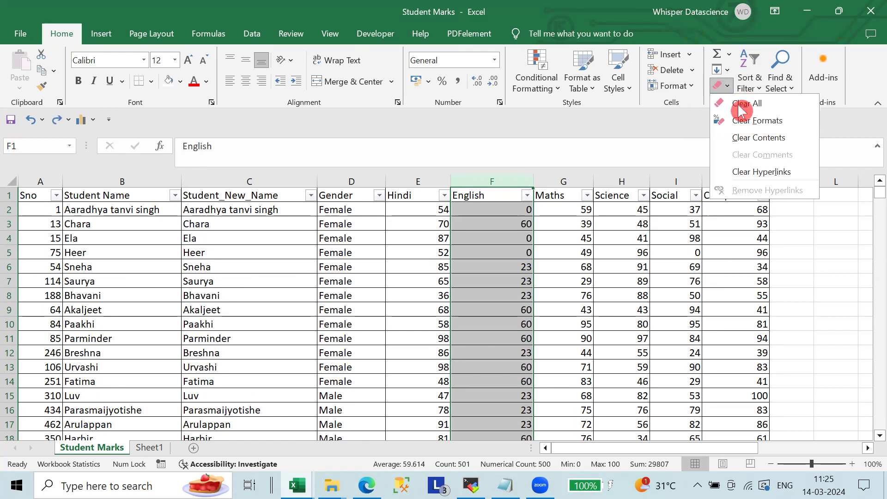
{"action": "left_click", "coordinate": [743, 137]}
{"action": "scroll", "coordinate": [669, 214], "scroll_direction": "down", "scroll_amount": 8}
{"action": "scroll", "coordinate": [669, 214], "scroll_direction": "down", "scroll_amount": 19}
{"action": "scroll", "coordinate": [669, 214], "scroll_direction": "down", "scroll_amount": 20}
{"action": "scroll", "coordinate": [667, 217], "scroll_direction": "down", "scroll_amount": 20}
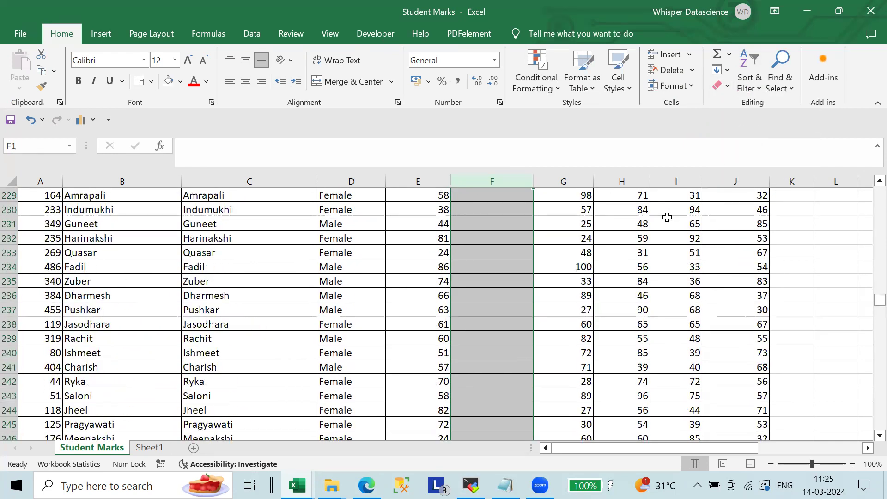
{"action": "scroll", "coordinate": [666, 217], "scroll_direction": "down", "scroll_amount": 20}
{"action": "scroll", "coordinate": [665, 218], "scroll_direction": "down", "scroll_amount": 20}
{"action": "scroll", "coordinate": [664, 218], "scroll_direction": "down", "scroll_amount": 20}
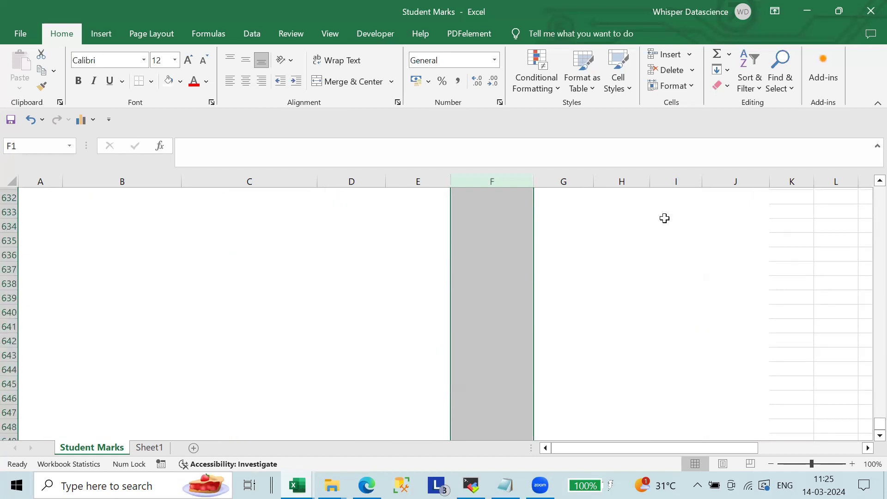
{"action": "left_click", "coordinate": [664, 218]}
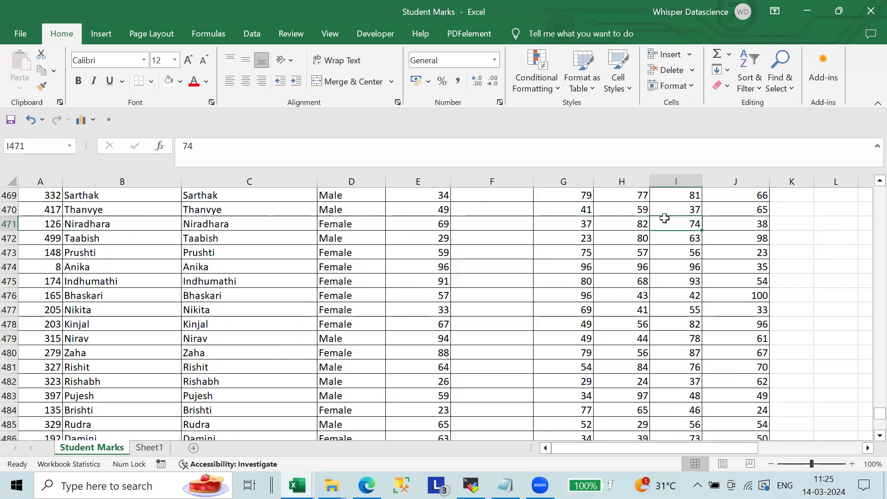
{"action": "key", "text": "ctrl+z"}
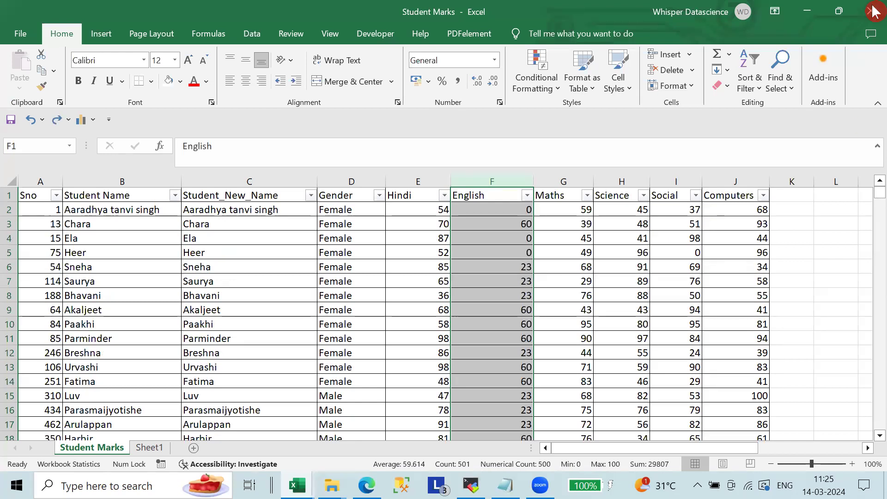
{"action": "left_click", "coordinate": [725, 70]}
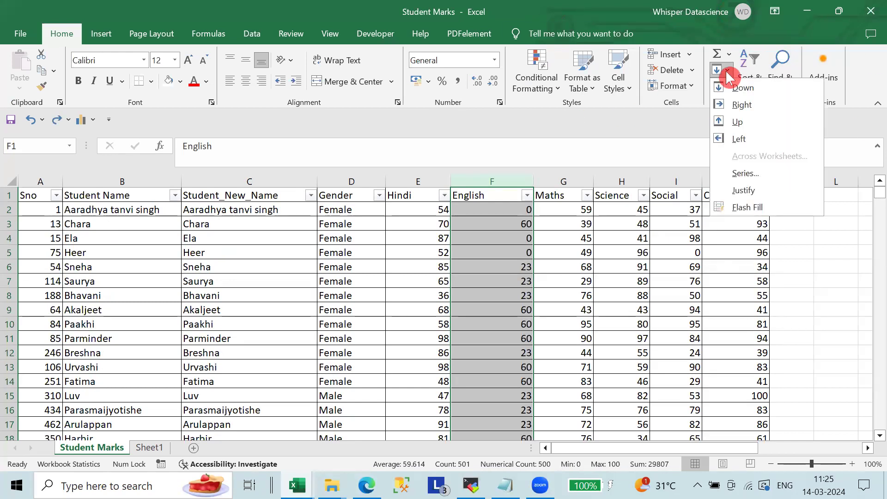
Fill column F right with the Hindi marks, then undo it to keep the English marks.
{"action": "left_click", "coordinate": [742, 105]}
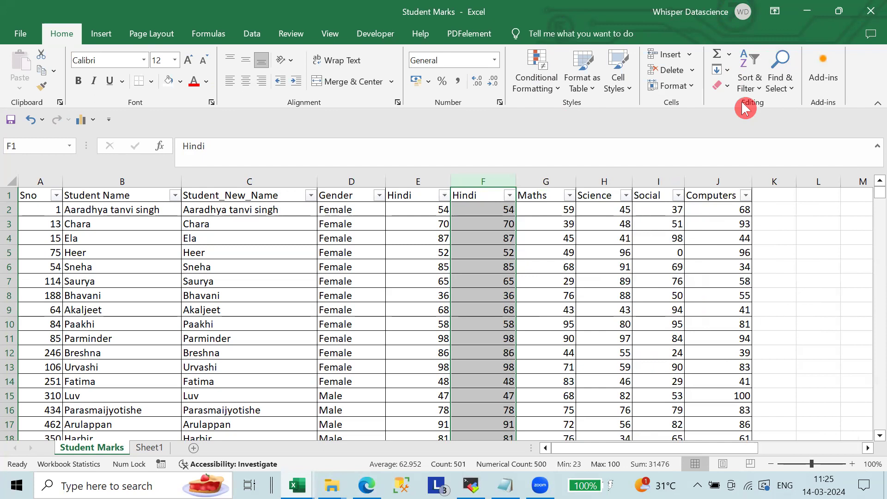
{"action": "key", "text": "ctrl+z"}
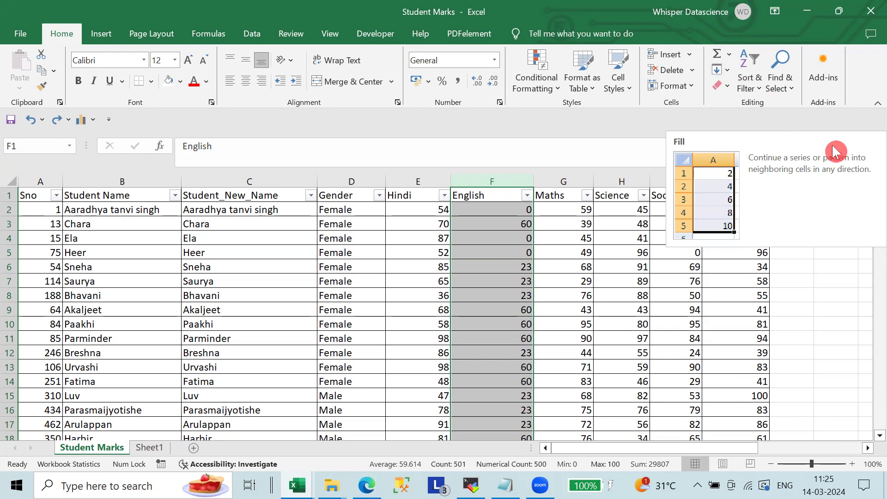
{"action": "left_click", "coordinate": [785, 83]}
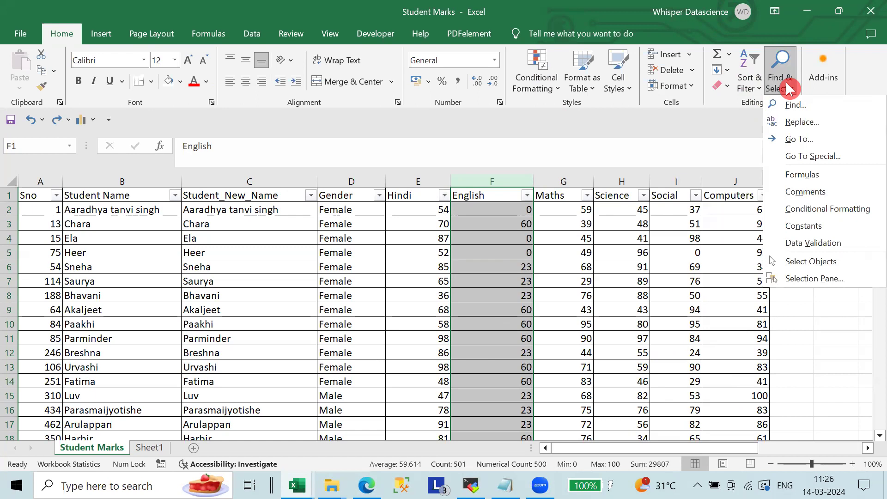
Copy the name Bhavani from inside cell B8.
{"action": "left_click", "coordinate": [139, 299]}
{"action": "left_click", "coordinate": [803, 281]}
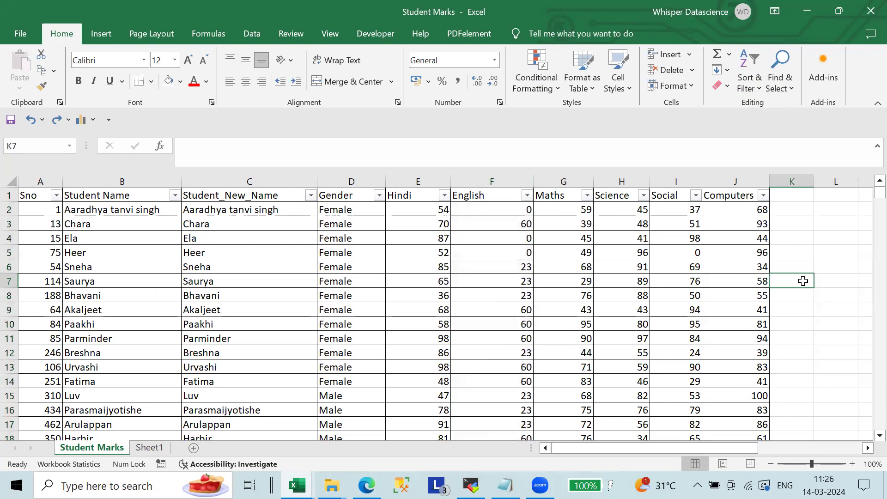
{"action": "left_click", "coordinate": [114, 325]}
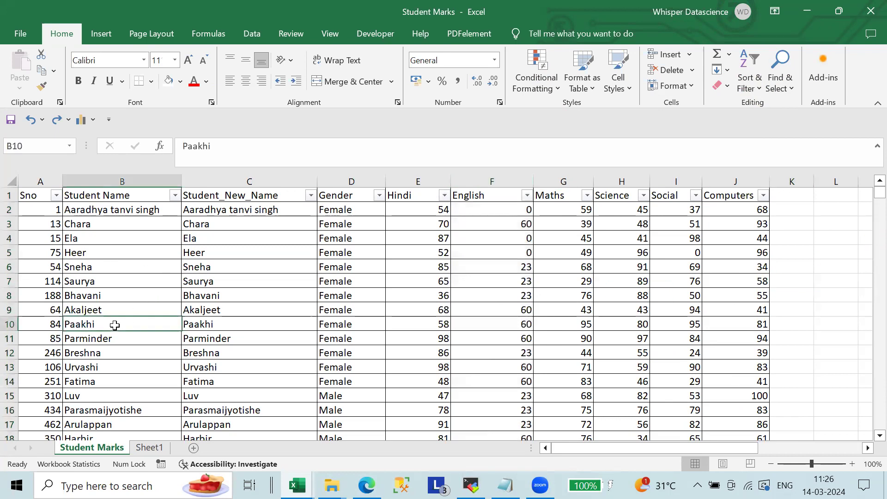
{"action": "double_click", "coordinate": [110, 296]}
{"action": "left_click_drag", "start_coordinate": [110, 296], "coordinate": [9, 293]}
{"action": "key", "text": "ctrl+c"}
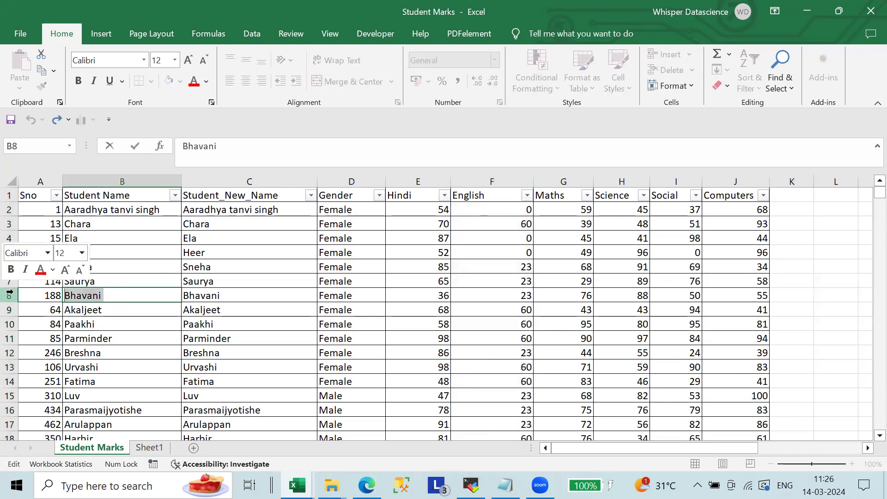
{"action": "left_click", "coordinate": [81, 243]}
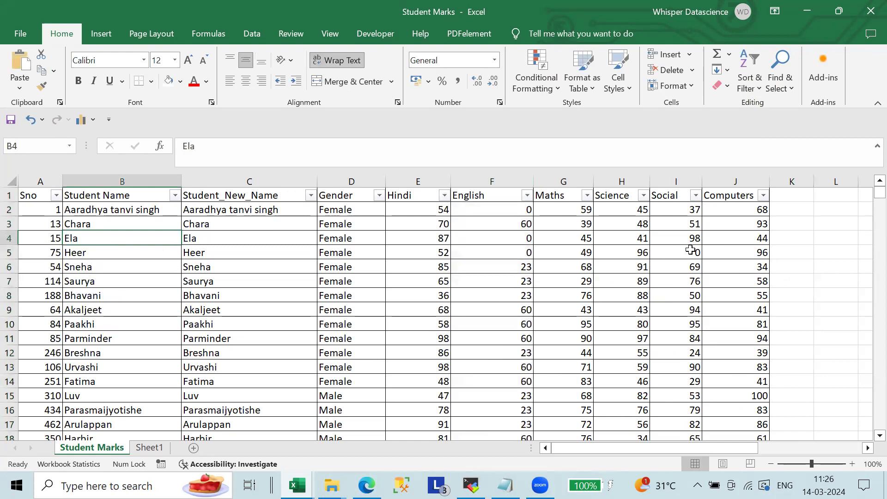
Find Bhavani with Ctrl+F to locate B8, then reopen Find from cell D2.
{"action": "left_click", "coordinate": [802, 250]}
{"action": "key", "text": "ctrl+f"}
{"action": "key", "text": "ctrl+v"}
{"action": "key", "text": "Return"}
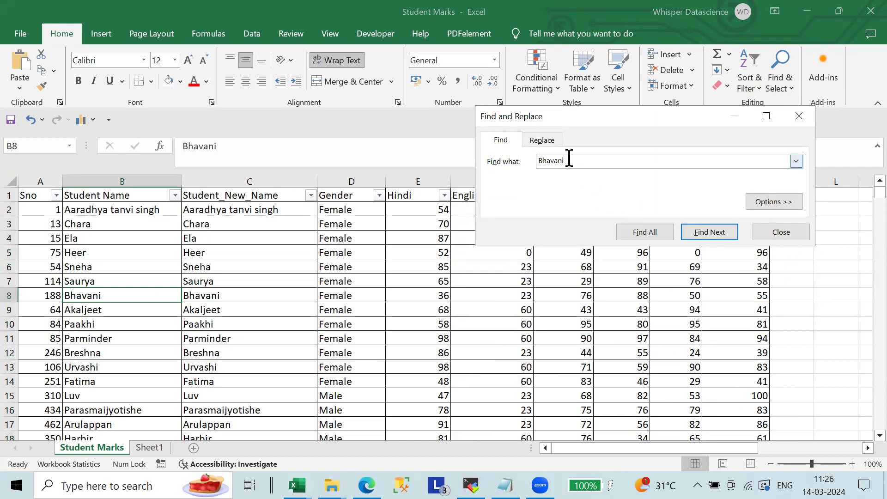
{"action": "left_click", "coordinate": [781, 231]}
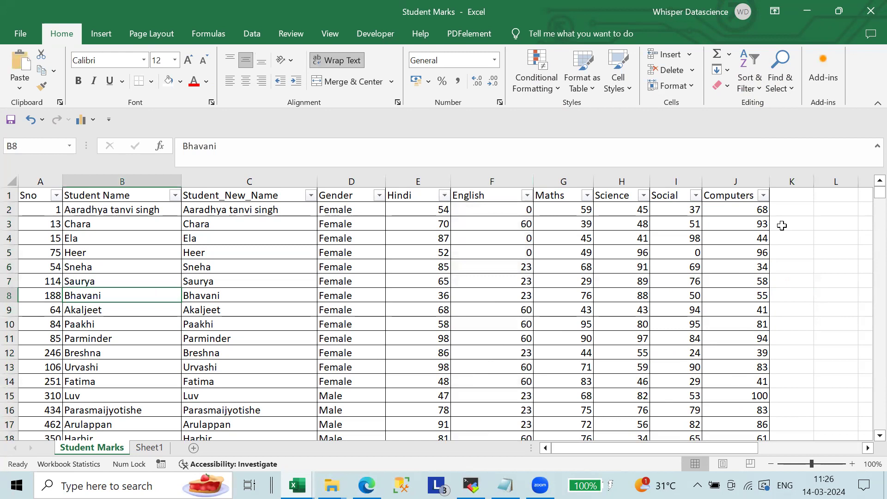
{"action": "left_click", "coordinate": [356, 212]}
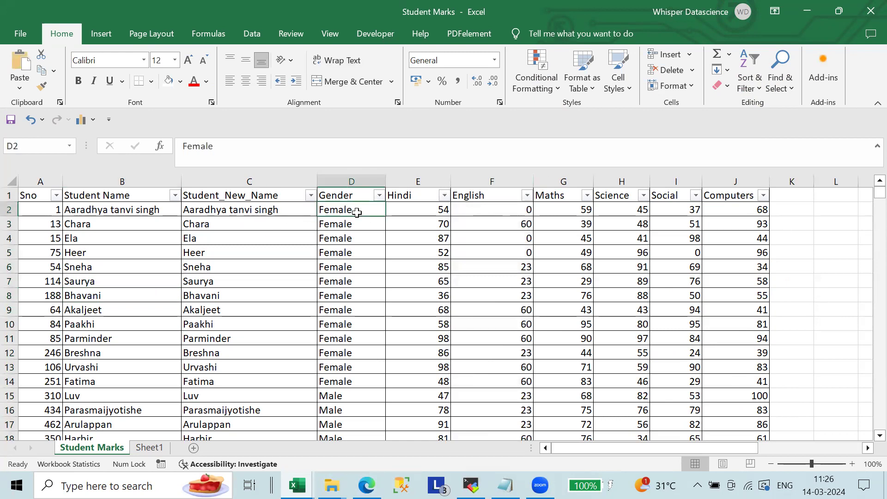
{"action": "key", "text": "ctrl+f"}
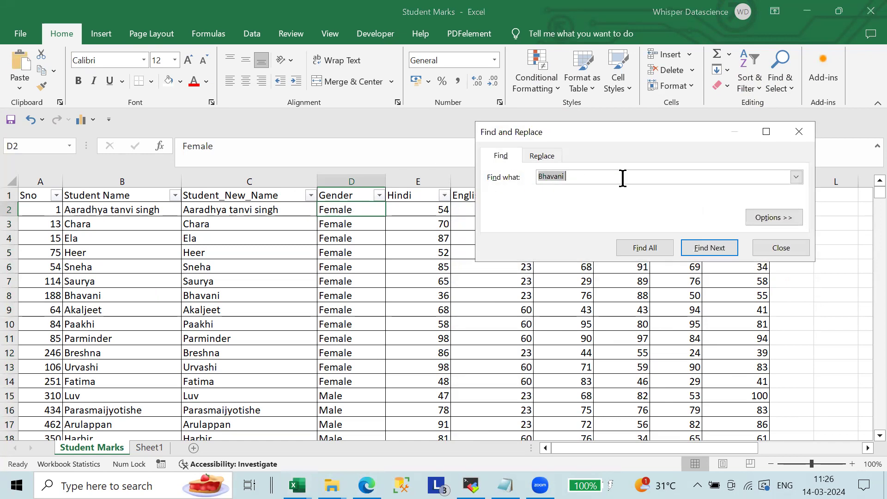
Replace every Female in Gender column D with F.
{"action": "type", "text": "Female"}
{"action": "left_click", "coordinate": [536, 156]}
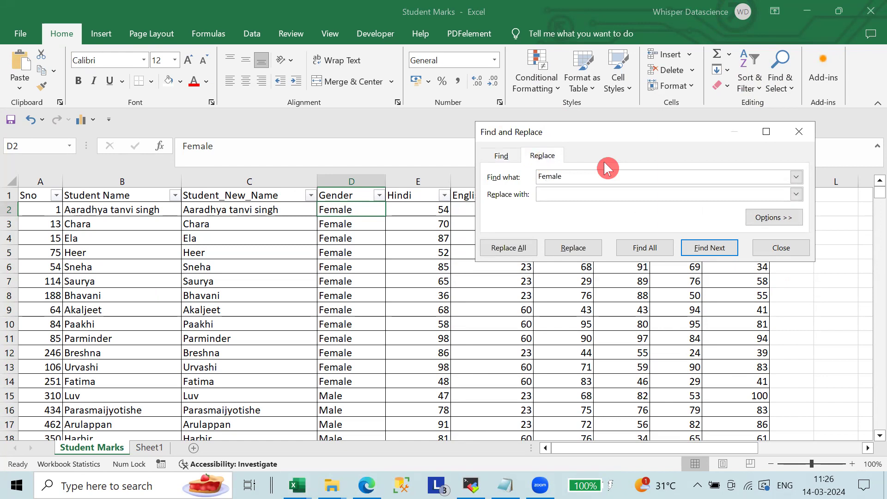
{"action": "type", "text": "F"}
{"action": "left_click", "coordinate": [365, 179]}
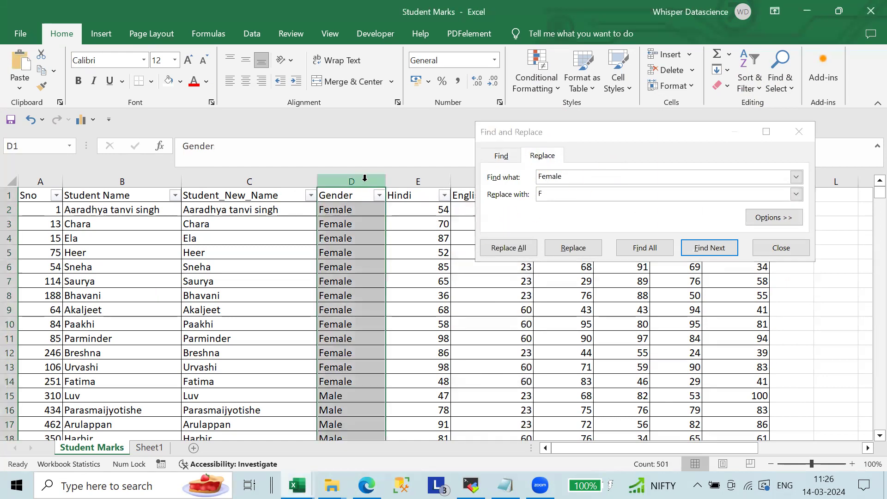
{"action": "left_click", "coordinate": [658, 190]}
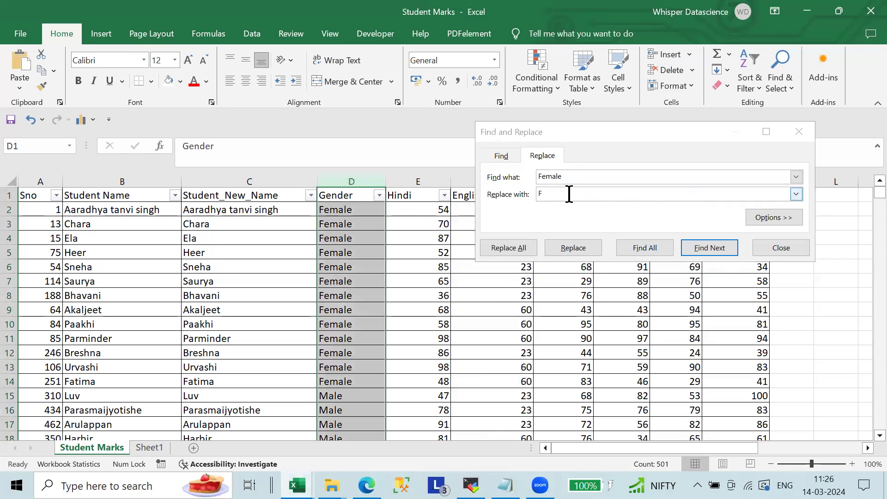
{"action": "left_click", "coordinate": [525, 249]}
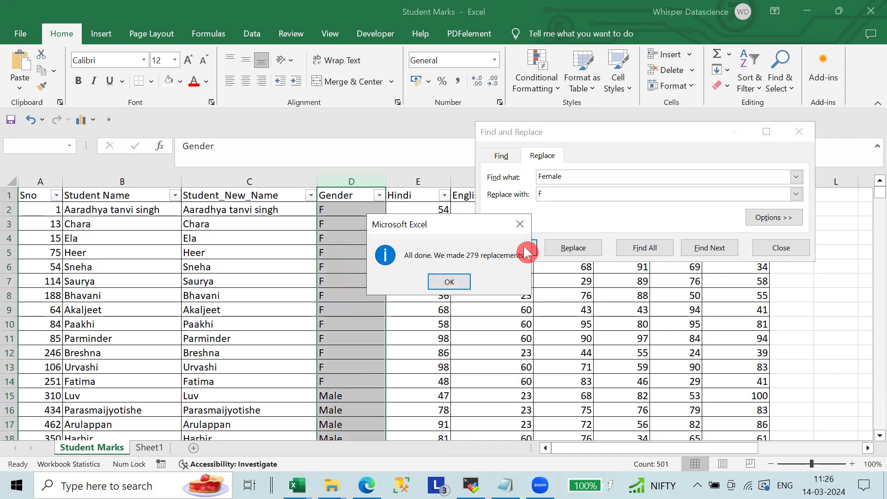
{"action": "left_click", "coordinate": [454, 282]}
Replace every Male entry in the Gender column with M.
{"action": "left_click", "coordinate": [545, 176]}
{"action": "key", "text": "BackSpace"}
{"action": "key", "text": "BackSpace"}
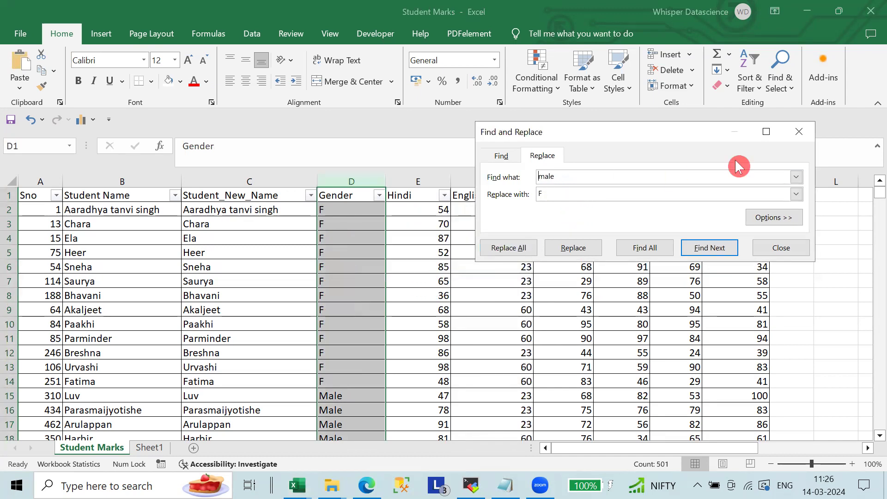
{"action": "type", "text": "M"}
{"action": "left_click", "coordinate": [652, 188]}
{"action": "type", "text": "M"}
{"action": "left_click", "coordinate": [529, 247]}
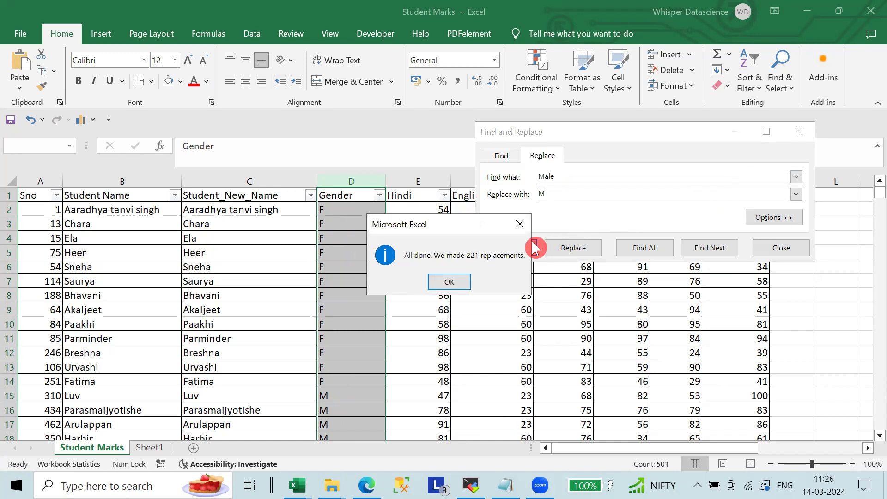
{"action": "left_click", "coordinate": [452, 281]}
{"action": "left_click", "coordinate": [351, 179]}
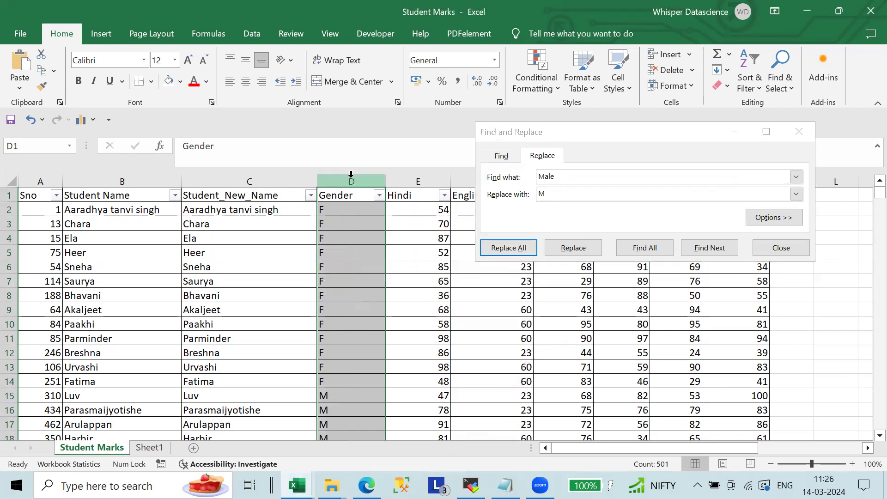
Replace every F with Female, making 279 replacements.
{"action": "left_click", "coordinate": [585, 202]}
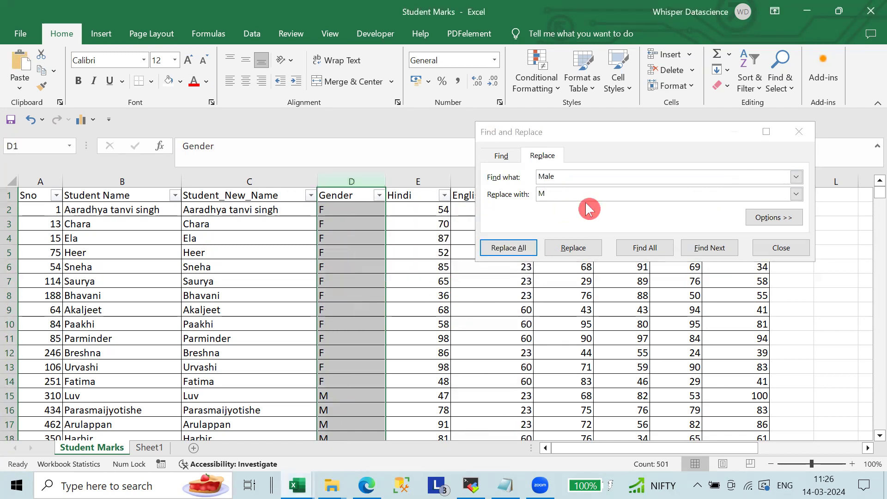
{"action": "left_click", "coordinate": [532, 195]}
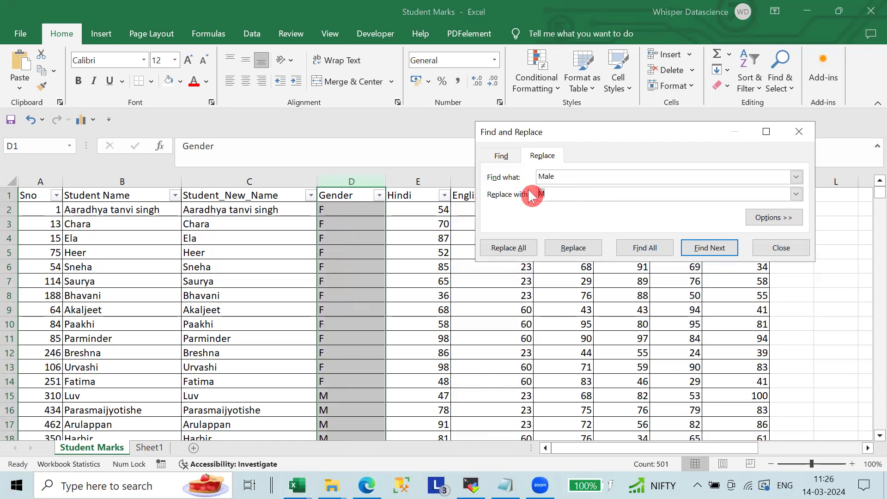
{"action": "type", "text": "F"}
{"action": "left_click", "coordinate": [580, 176]}
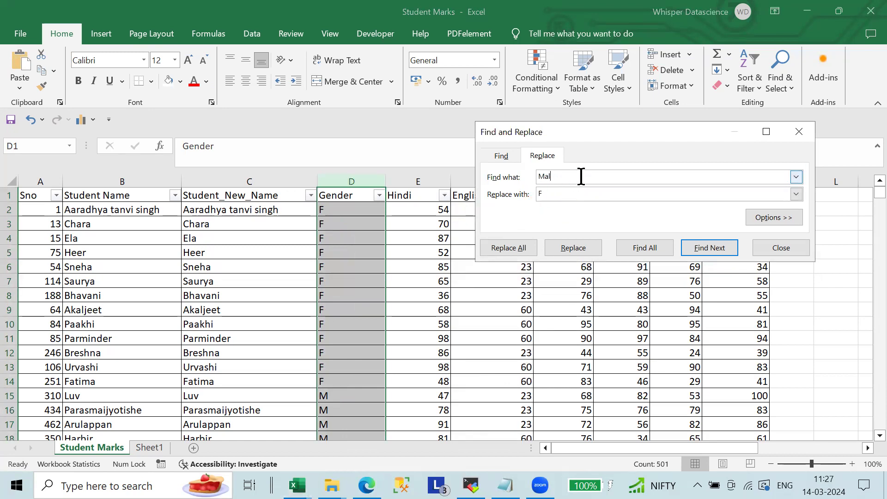
{"action": "type", "text": "F"}
{"action": "left_click", "coordinate": [581, 193]}
{"action": "type", "text": "emale"}
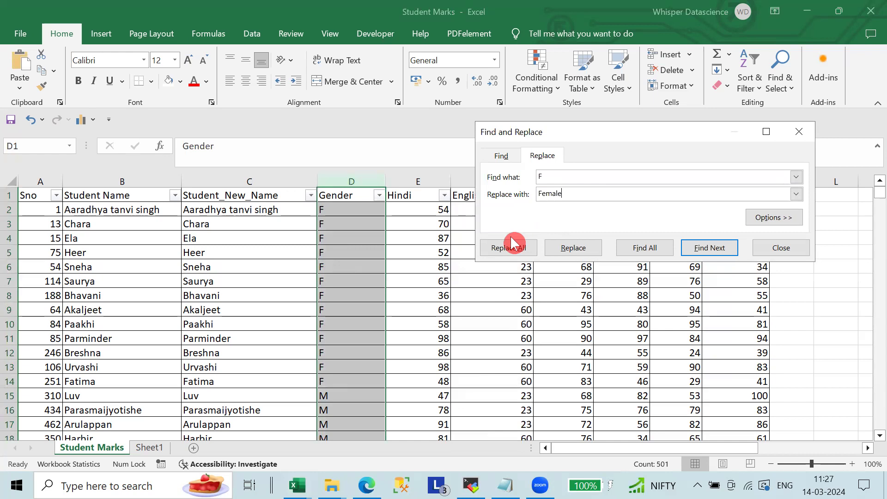
{"action": "left_click", "coordinate": [510, 244]}
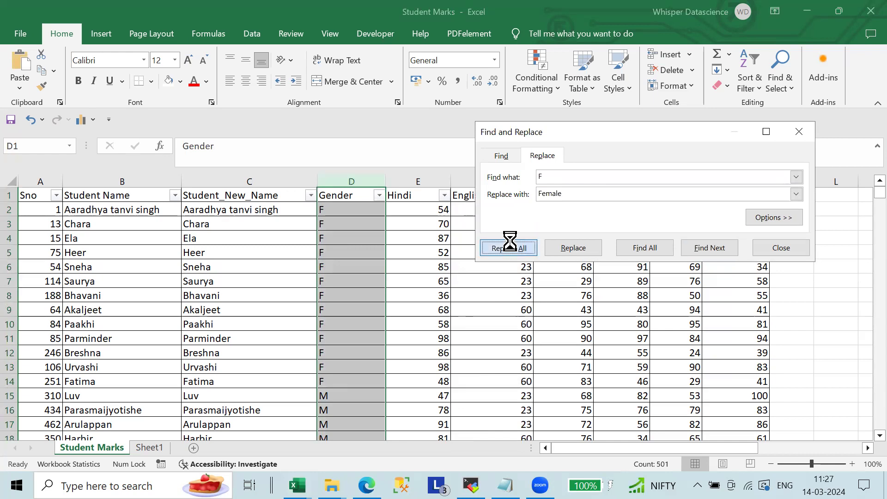
{"action": "left_click", "coordinate": [447, 279]}
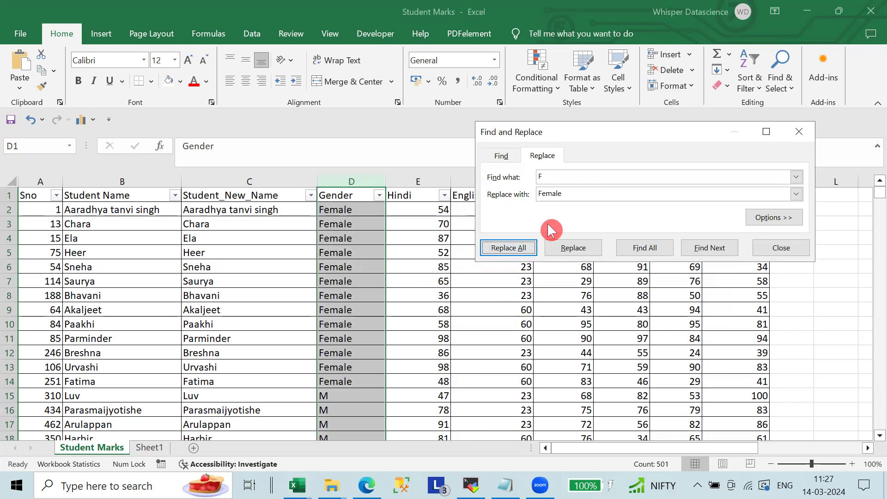
Replace every M with Male, making 500 replacements.
{"action": "left_click", "coordinate": [554, 178]}
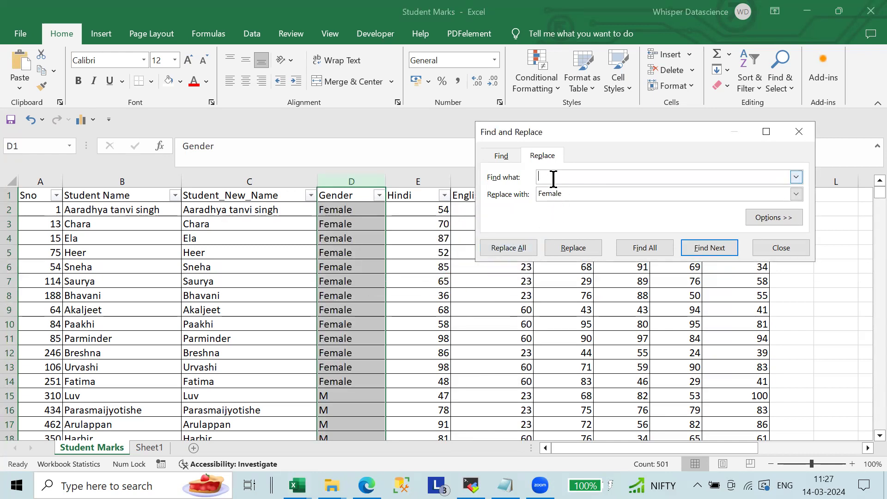
{"action": "type", "text": "M"}
{"action": "left_click", "coordinate": [559, 192]}
{"action": "left_click", "coordinate": [681, 191]}
{"action": "key", "text": "BackSpace"}
{"action": "key", "text": "BackSpace"}
{"action": "key", "text": "BackSpace"}
{"action": "type", "text": "M"}
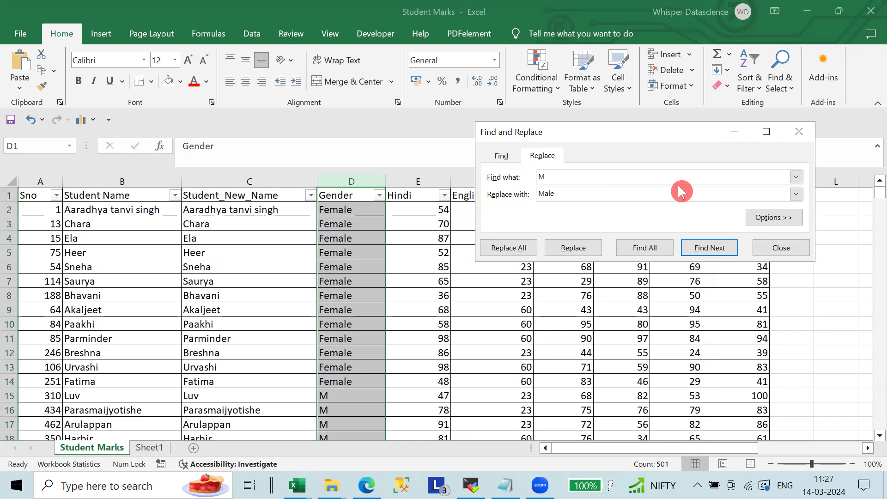
{"action": "left_click", "coordinate": [527, 247]}
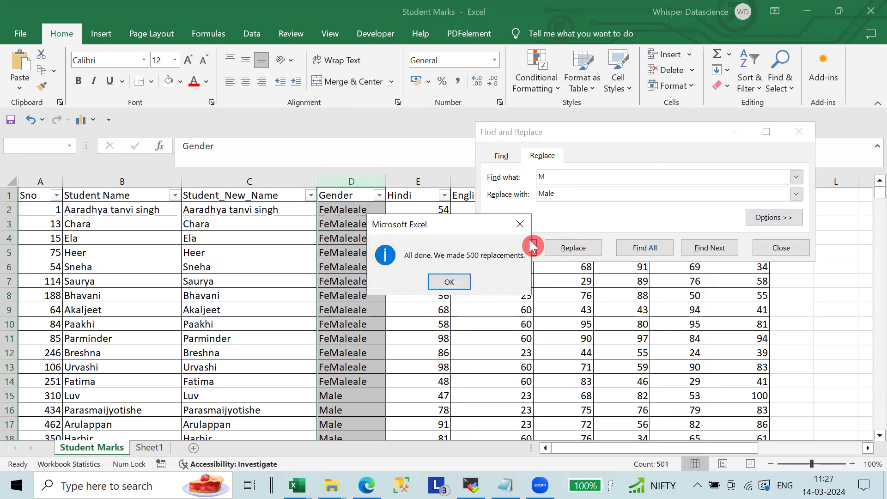
{"action": "left_click", "coordinate": [449, 282]}
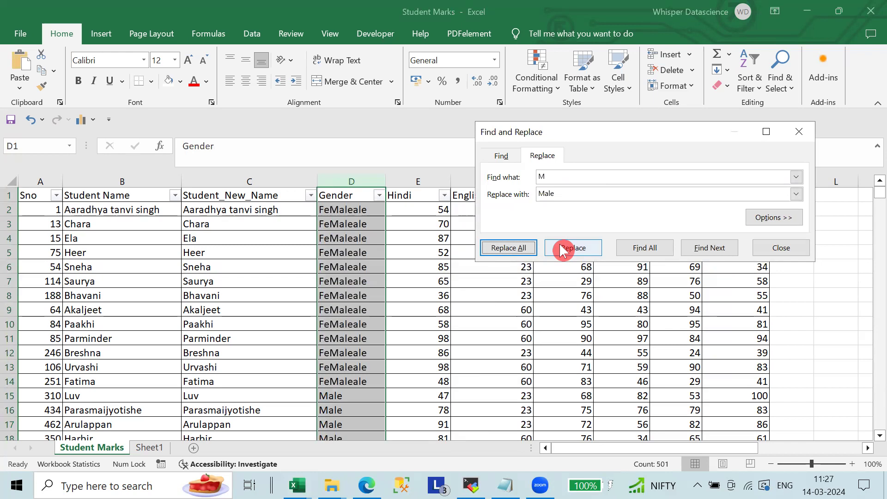
Inspect the garbled FeMaleale in D2 against Male in D15 and select D2's text.
{"action": "left_click", "coordinate": [342, 209]}
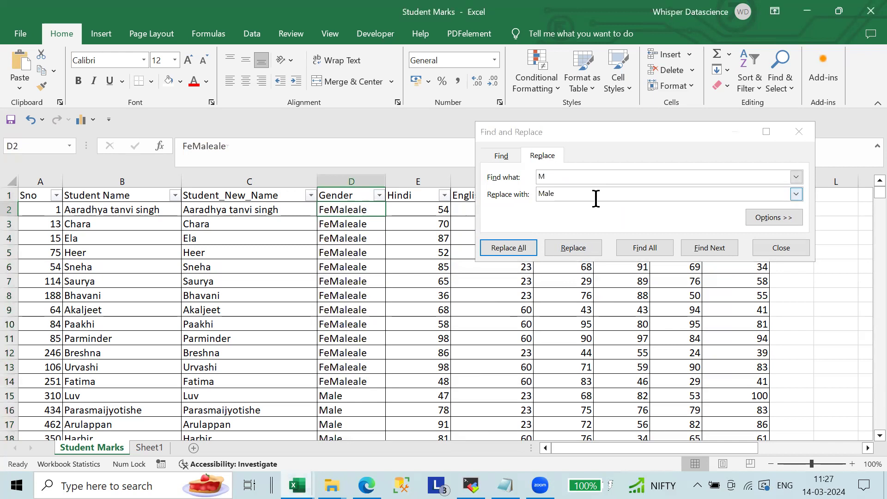
{"action": "left_click", "coordinate": [562, 180]}
{"action": "left_click_drag", "start_coordinate": [578, 193], "coordinate": [525, 193]}
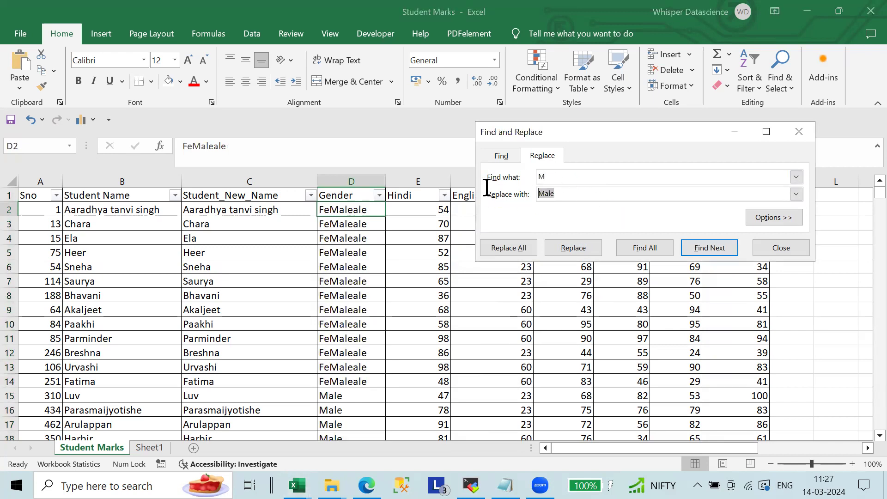
{"action": "left_click", "coordinate": [337, 397]}
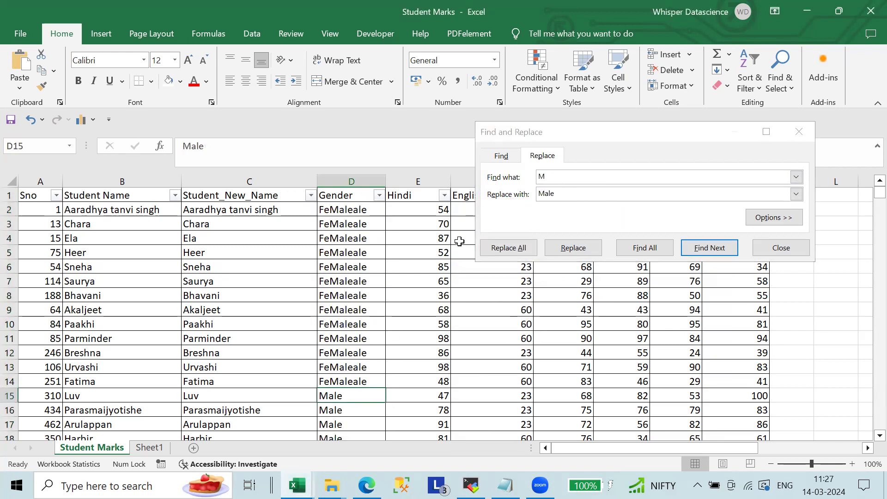
{"action": "left_click", "coordinate": [347, 209]}
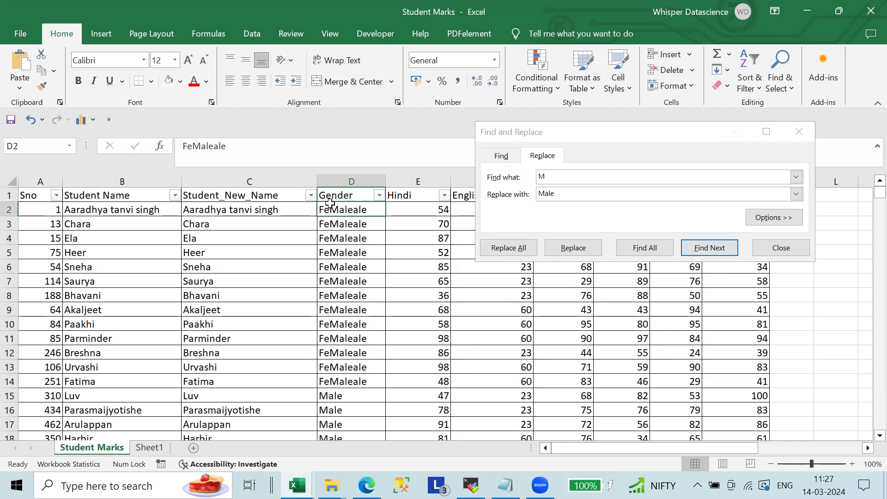
{"action": "mouse_move", "coordinate": [192, 146]}
{"action": "left_mouse_down"}
{"action": "mouse_move", "coordinate": [236, 144]}
{"action": "mouse_move", "coordinate": [272, 157]}
{"action": "mouse_move", "coordinate": [110, 143]}
{"action": "left_mouse_up"}
Replace all FeMaleale in column D with Female, making 279 replacements.
{"action": "key", "text": "ctrl+c"}
{"action": "left_click", "coordinate": [507, 176]}
{"action": "key", "text": "ctrl+v"}
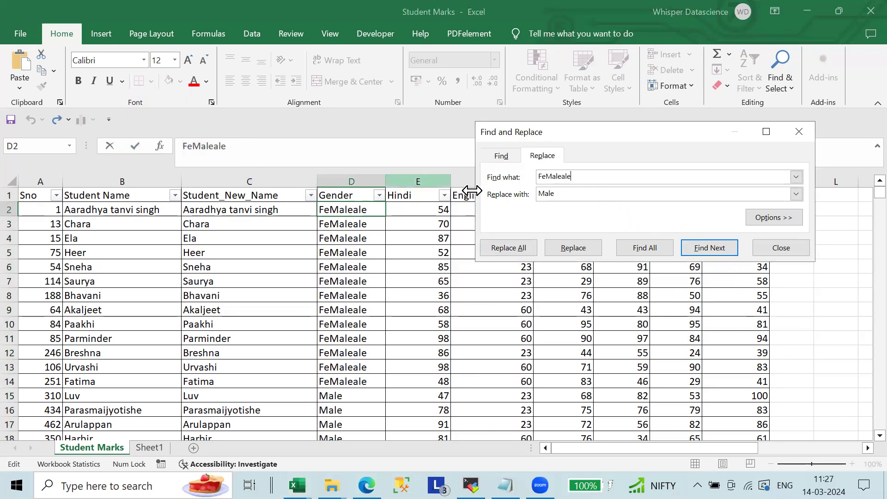
{"action": "double_click", "coordinate": [546, 193]}
{"action": "type", "text": "F"}
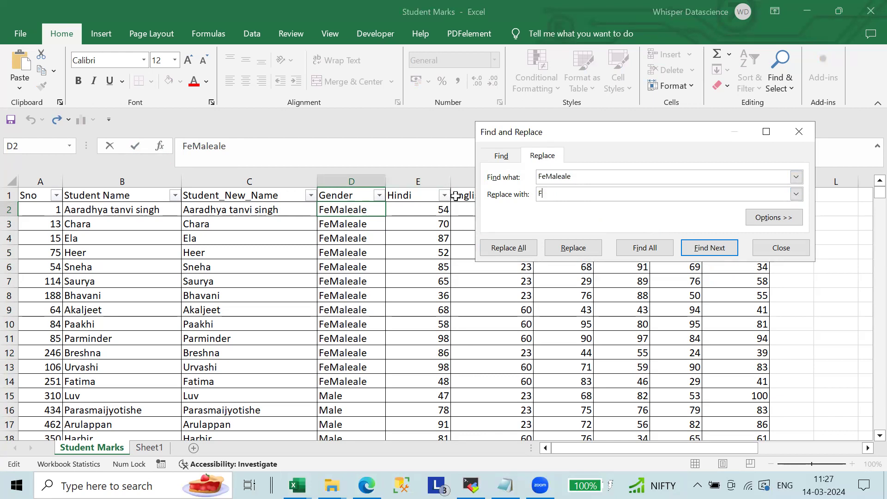
{"action": "type", "text": "emale"}
{"action": "left_click", "coordinate": [361, 179]}
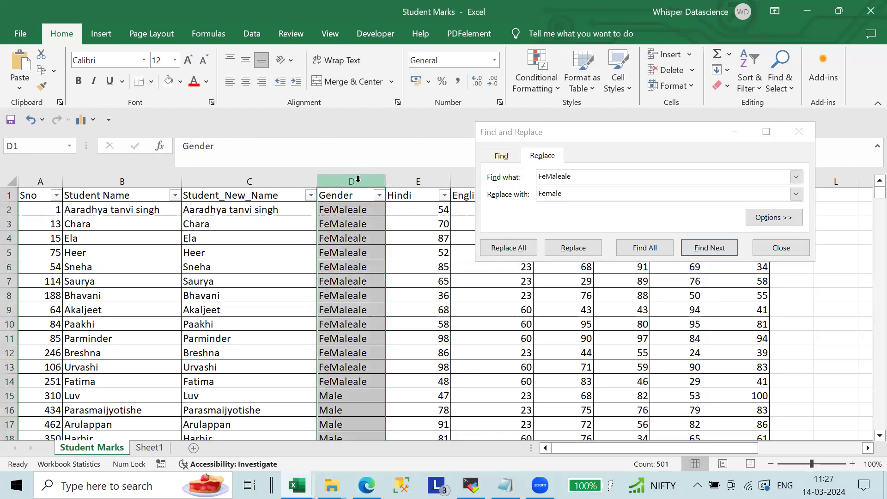
{"action": "left_click", "coordinate": [523, 253]}
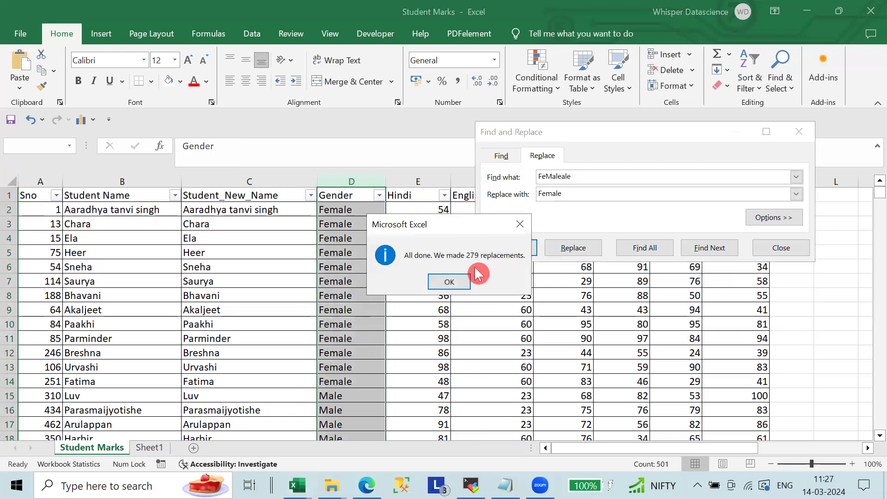
{"action": "left_click", "coordinate": [456, 279]}
Scroll through the corrected Gender column, then close Find and Replace.
{"action": "scroll", "coordinate": [396, 276], "scroll_direction": "down", "scroll_amount": 3}
{"action": "scroll", "coordinate": [396, 277], "scroll_direction": "down", "scroll_amount": 9}
{"action": "scroll", "coordinate": [396, 277], "scroll_direction": "down", "scroll_amount": 2}
{"action": "scroll", "coordinate": [416, 280], "scroll_direction": "down", "scroll_amount": 2}
{"action": "scroll", "coordinate": [416, 280], "scroll_direction": "down", "scroll_amount": 15}
{"action": "scroll", "coordinate": [416, 279], "scroll_direction": "up", "scroll_amount": 15}
{"action": "scroll", "coordinate": [392, 250], "scroll_direction": "up", "scroll_amount": 16}
{"action": "scroll", "coordinate": [342, 219], "scroll_direction": "up", "scroll_amount": 4}
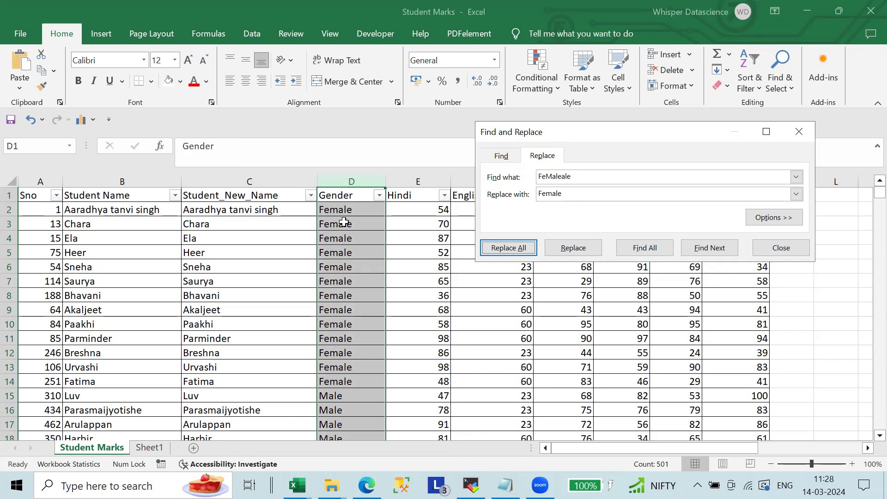
{"action": "left_click", "coordinate": [793, 252]}
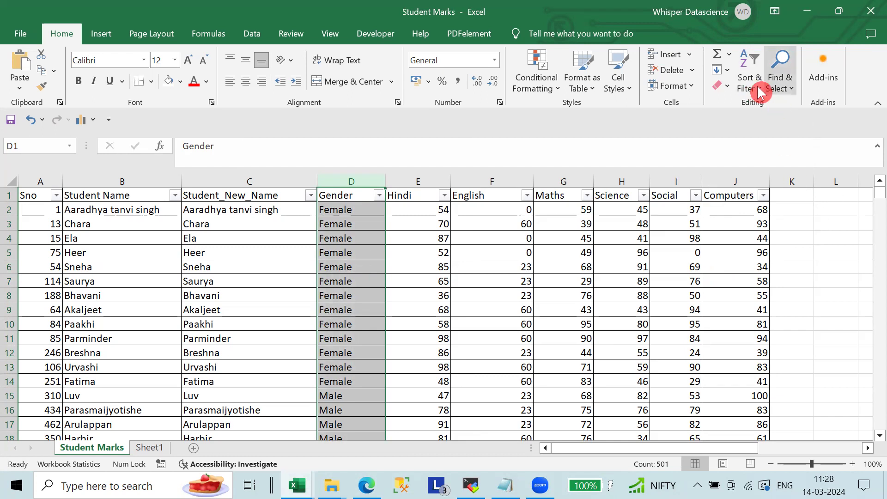
From cell K8, use Go To Special to select the Blanks.
{"action": "left_click", "coordinate": [793, 95]}
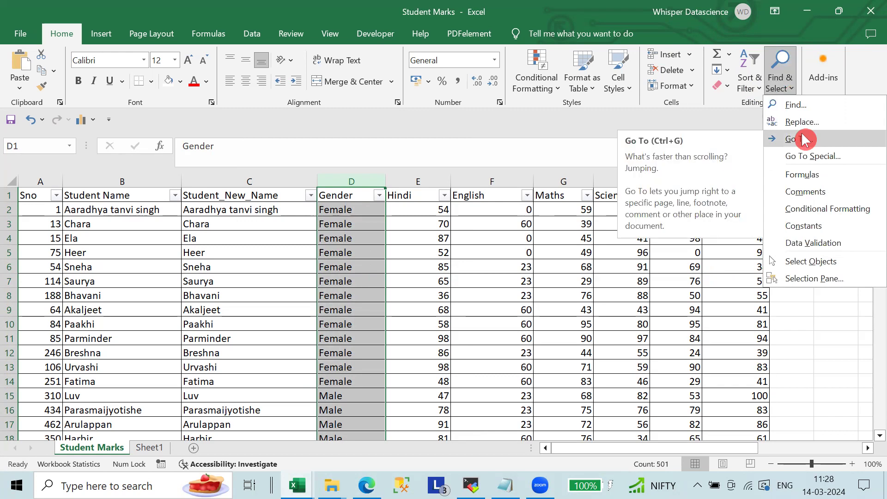
{"action": "left_click", "coordinate": [806, 337]}
{"action": "left_click", "coordinate": [804, 295]}
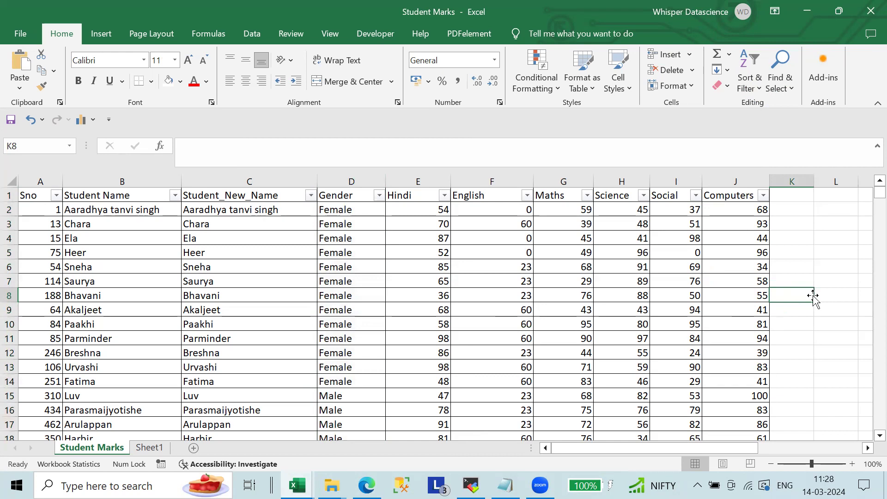
{"action": "key", "text": "ctrl+g"}
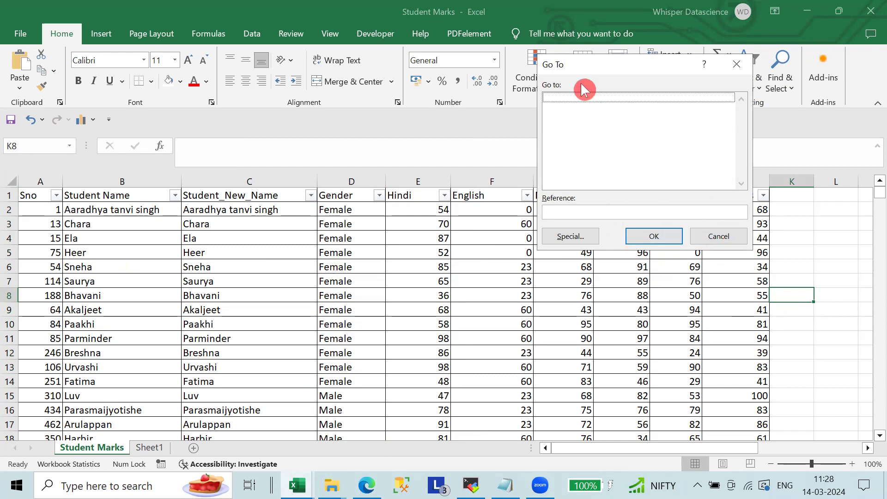
{"action": "left_click", "coordinate": [585, 237]}
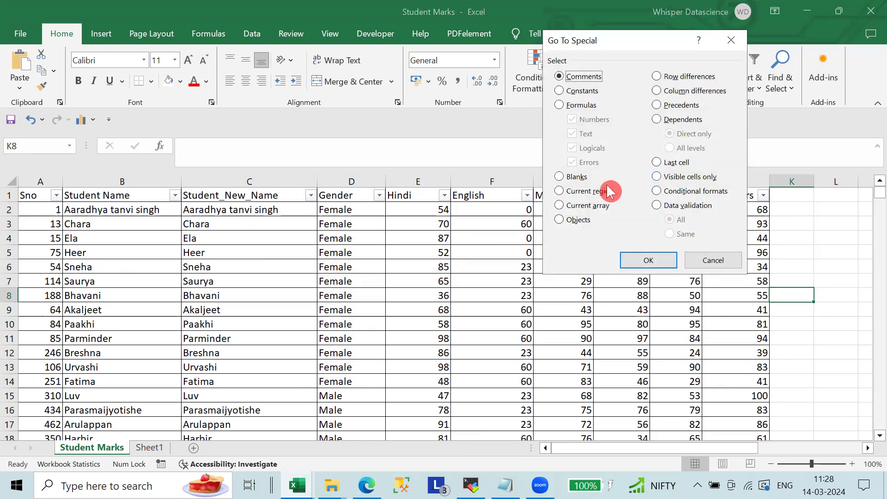
{"action": "left_click", "coordinate": [574, 177]}
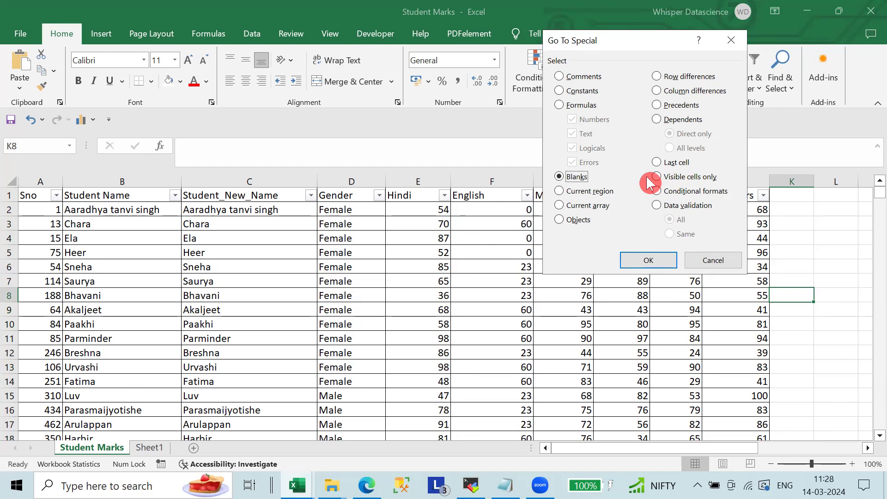
{"action": "left_click", "coordinate": [648, 260]}
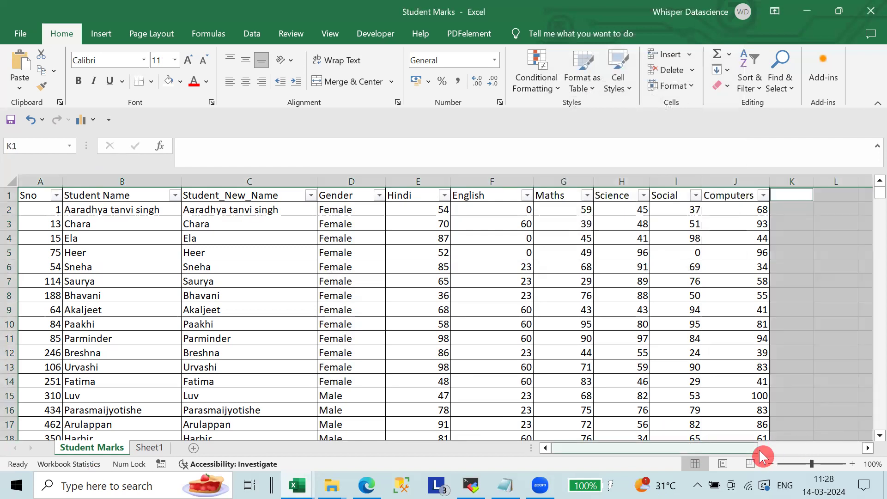
{"action": "left_click_drag", "start_coordinate": [759, 449], "coordinate": [179, 315]}
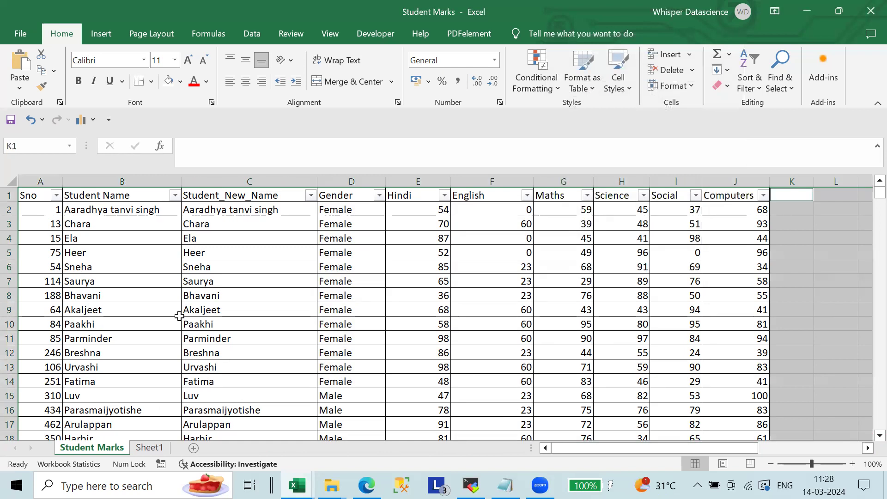
From A4, run Go To Special for Formulas excluding Text and Errors; no cells found.
{"action": "left_click", "coordinate": [40, 243]}
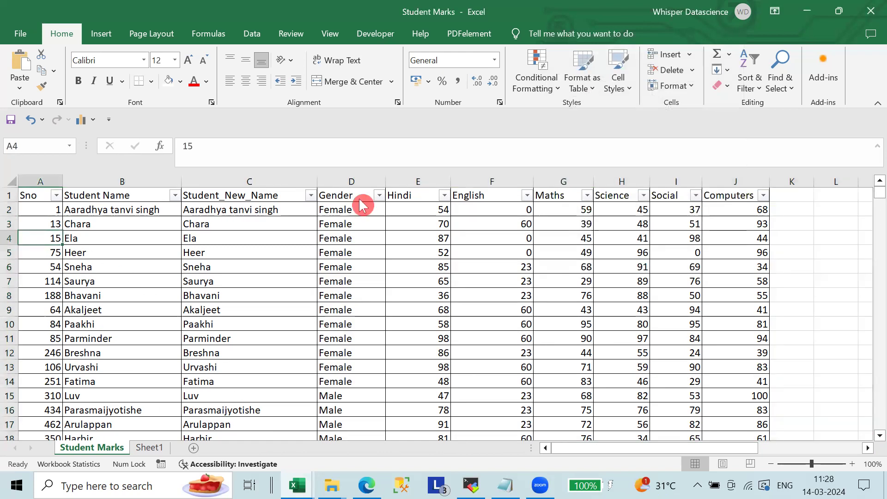
{"action": "key", "text": "ctrl+g"}
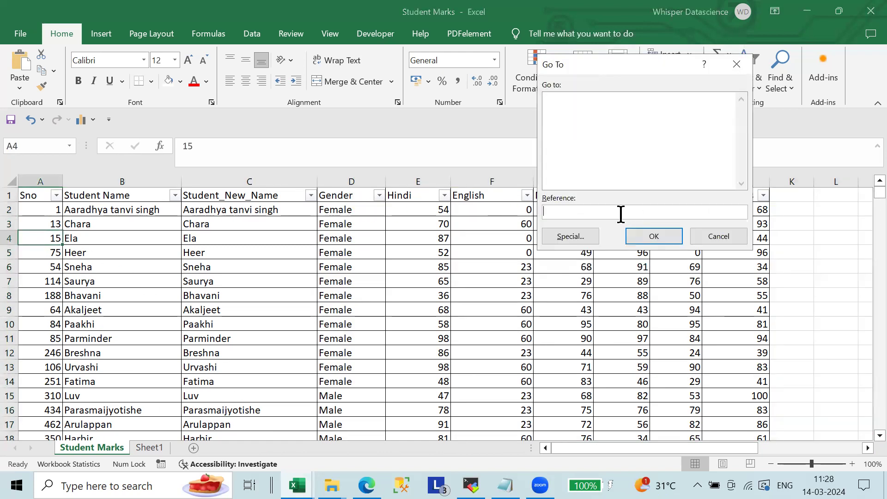
{"action": "left_click", "coordinate": [591, 237]}
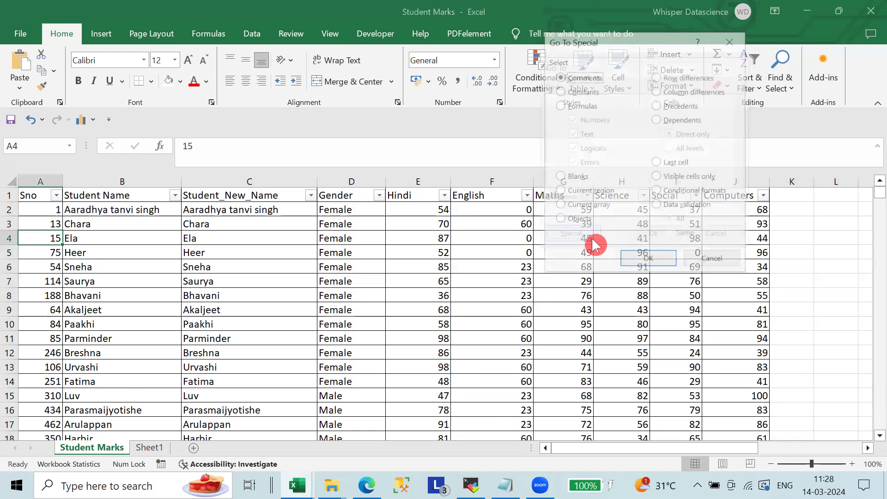
{"action": "left_click", "coordinate": [678, 162]}
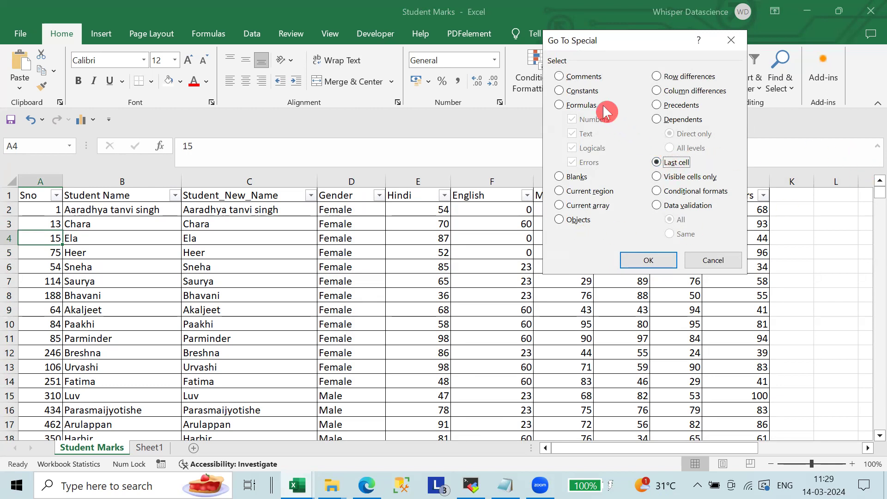
{"action": "left_click", "coordinate": [581, 90]}
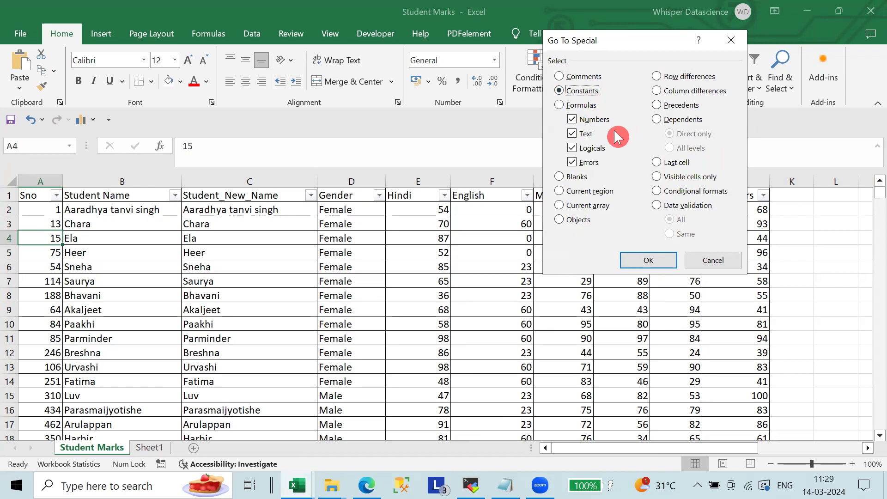
{"action": "left_click", "coordinate": [562, 106]}
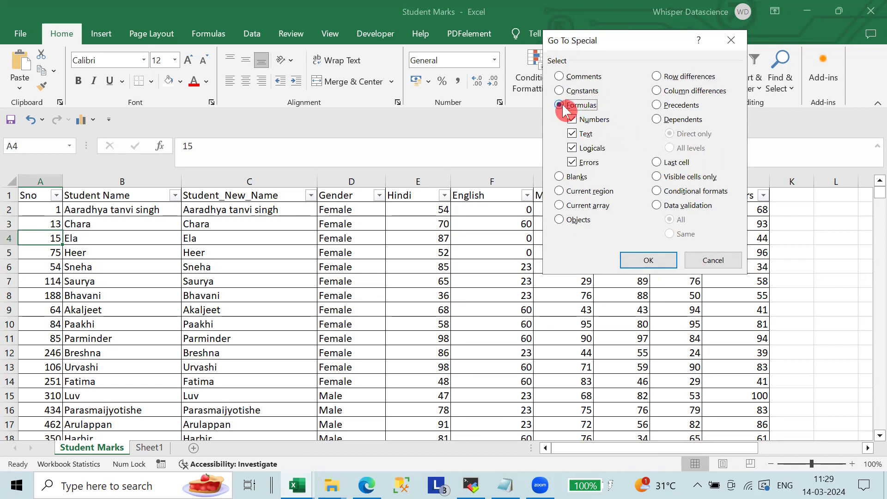
{"action": "left_click_drag", "start_coordinate": [582, 134], "coordinate": [586, 148]}
{"action": "left_click", "coordinate": [585, 159]}
{"action": "left_click", "coordinate": [655, 257]}
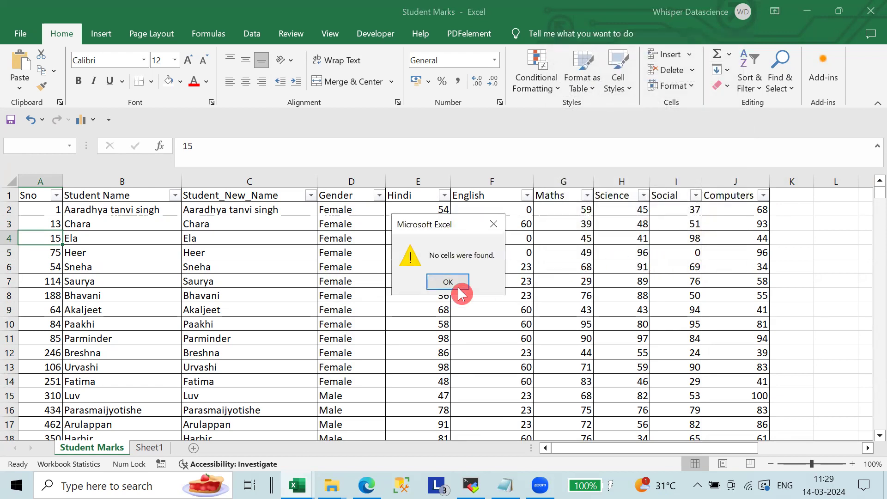
{"action": "left_click", "coordinate": [448, 283]}
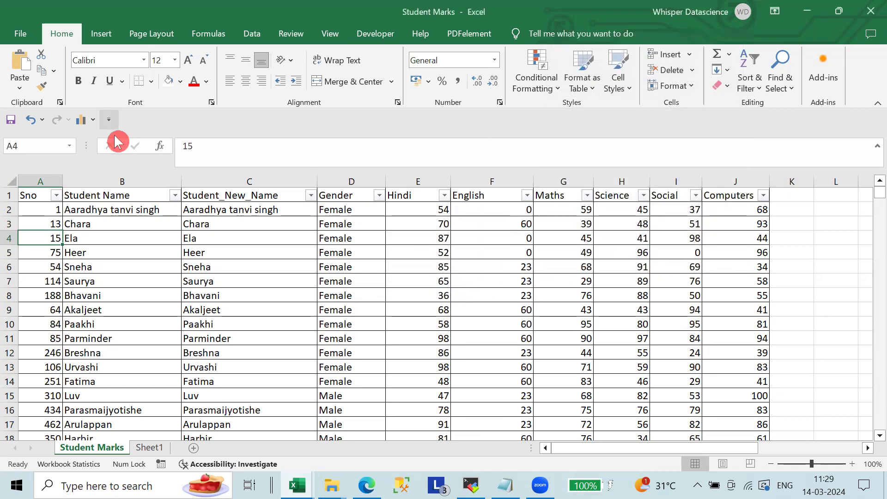
{"action": "left_click", "coordinate": [137, 176]}
{"action": "left_click", "coordinate": [41, 181]}
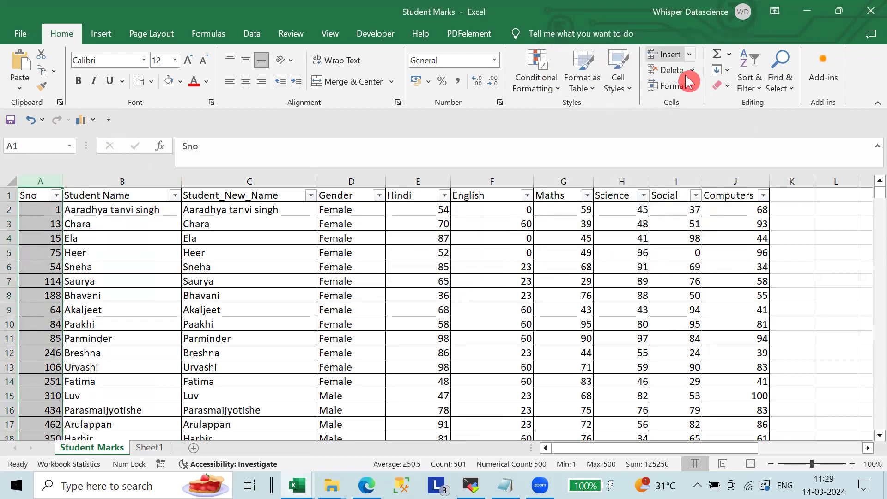
Jump to the last used cell with Go To Special, then select row 501 and J501.
{"action": "left_click", "coordinate": [788, 83]}
{"action": "left_click", "coordinate": [799, 156]}
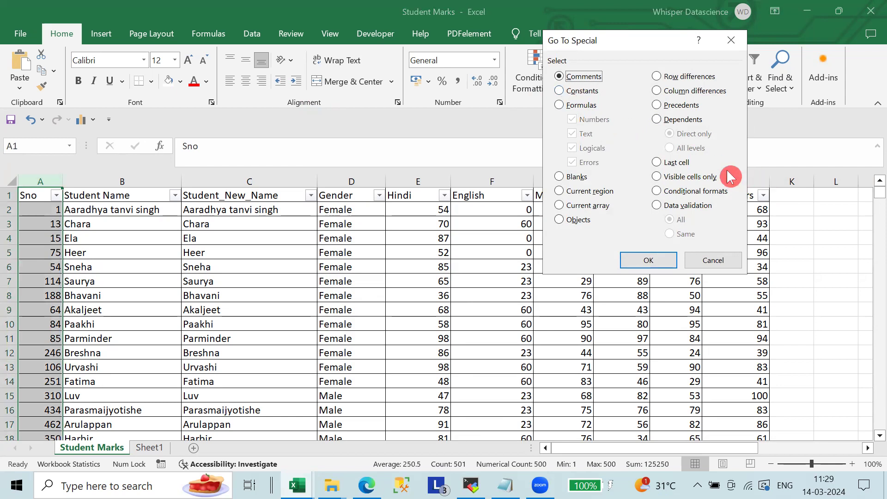
{"action": "left_click", "coordinate": [677, 164]}
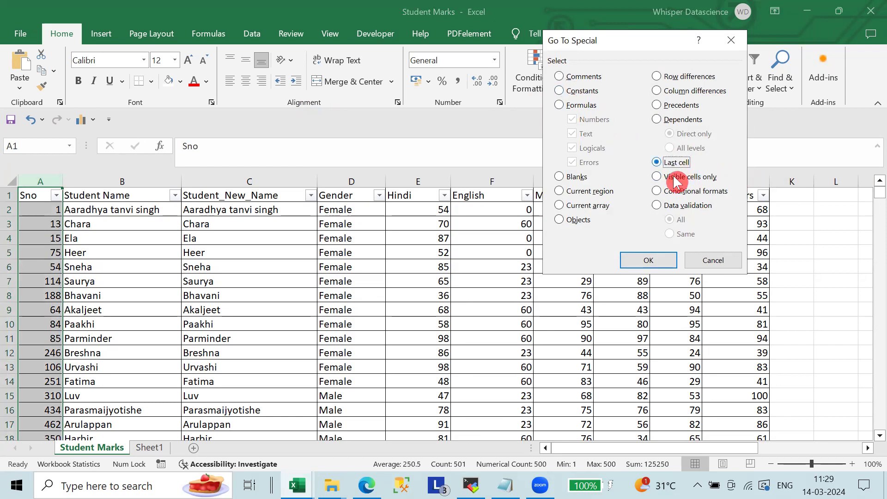
{"action": "left_click", "coordinate": [646, 256]}
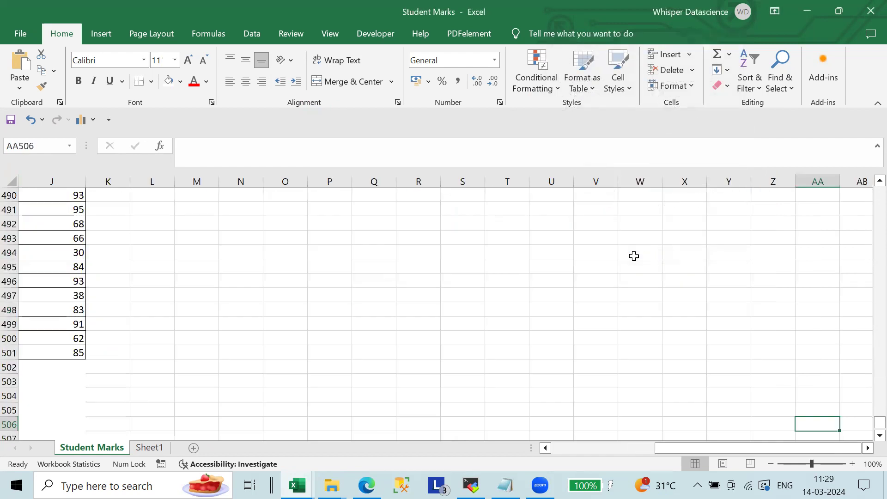
{"action": "left_click", "coordinate": [9, 353]}
{"action": "left_click_drag", "start_coordinate": [734, 451], "coordinate": [549, 450]}
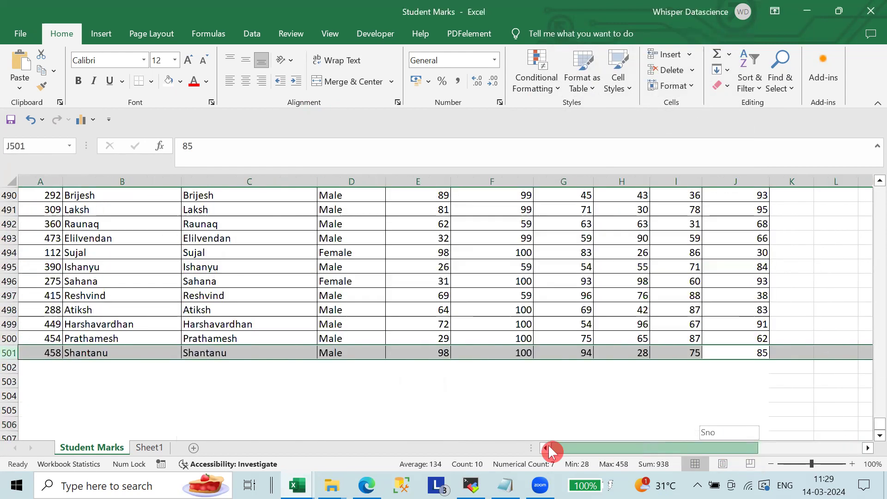
{"action": "left_click_drag", "start_coordinate": [673, 452], "coordinate": [729, 451]}
{"action": "left_click", "coordinate": [418, 394]}
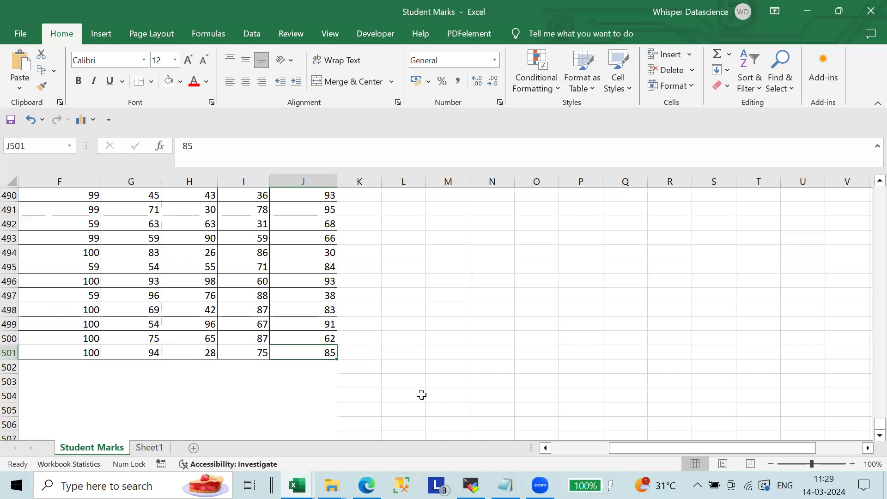
{"action": "left_click", "coordinate": [319, 353]}
Select all formula cells and check C2's =TRIM(B2) unedited, then view Insert chart options.
{"action": "left_click", "coordinate": [779, 88]}
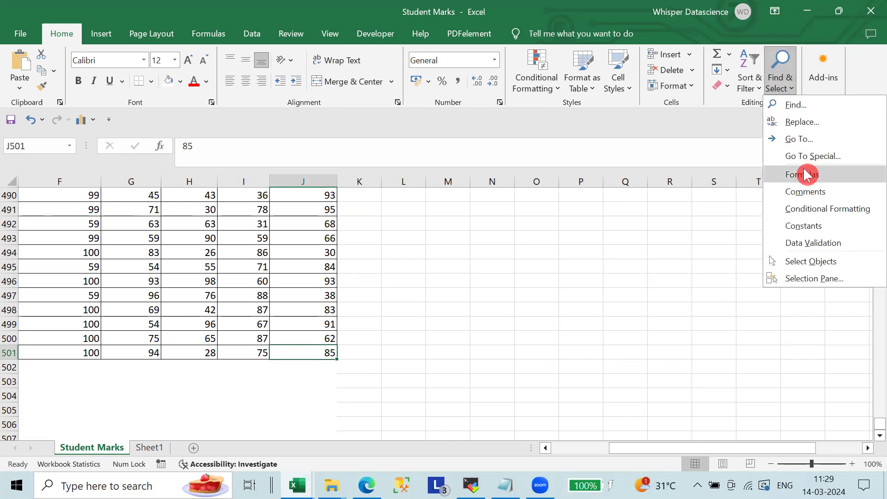
{"action": "left_click", "coordinate": [802, 174]}
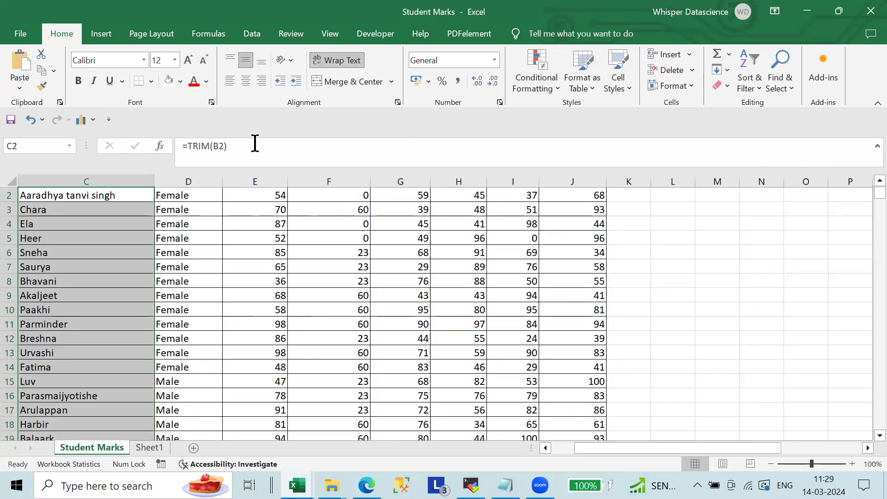
{"action": "left_click_drag", "start_coordinate": [254, 144], "coordinate": [169, 148]}
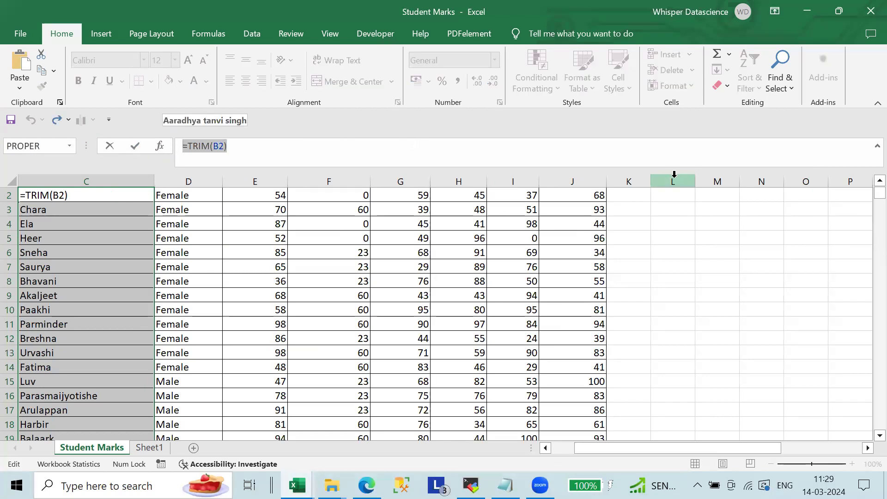
{"action": "left_click", "coordinate": [787, 236]}
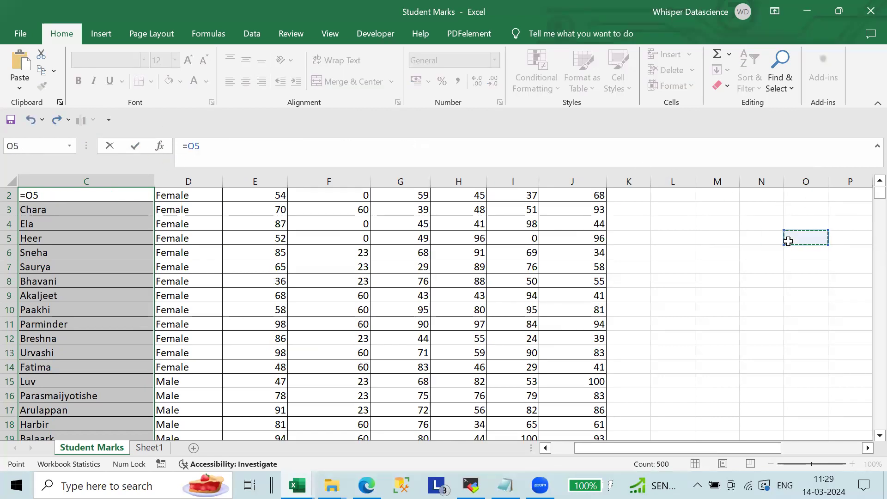
{"action": "key", "text": "Escape"}
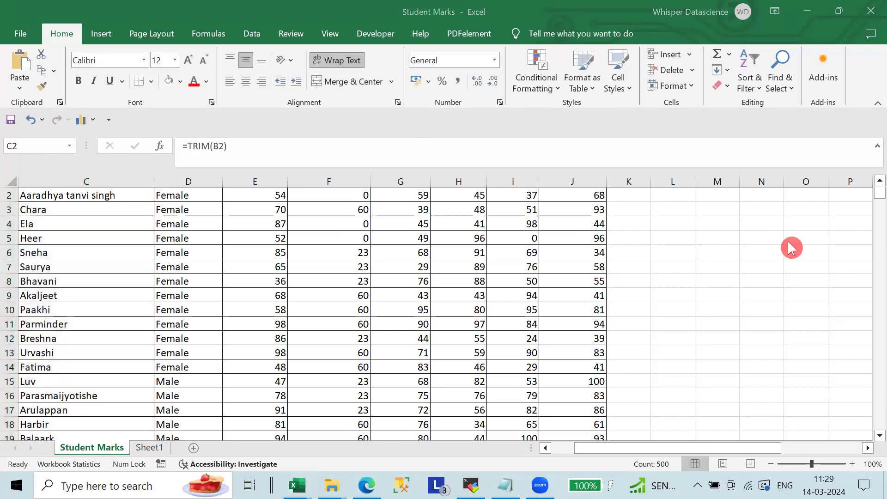
{"action": "left_click", "coordinate": [739, 445]}
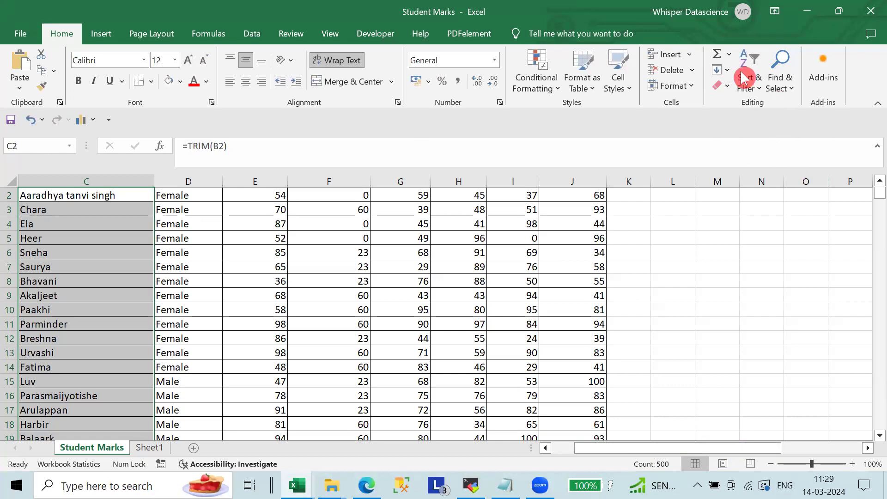
{"action": "left_click", "coordinate": [741, 255]}
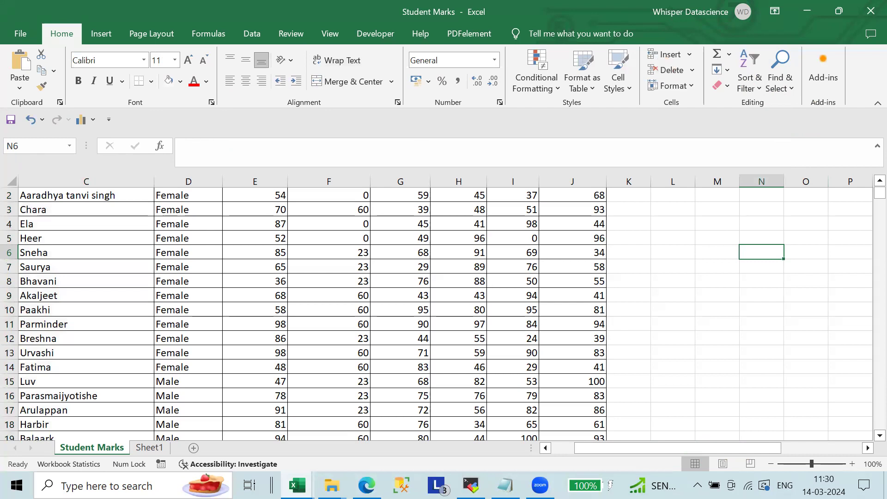
{"action": "left_click", "coordinate": [101, 35]}
{"action": "left_click", "coordinate": [393, 104]}
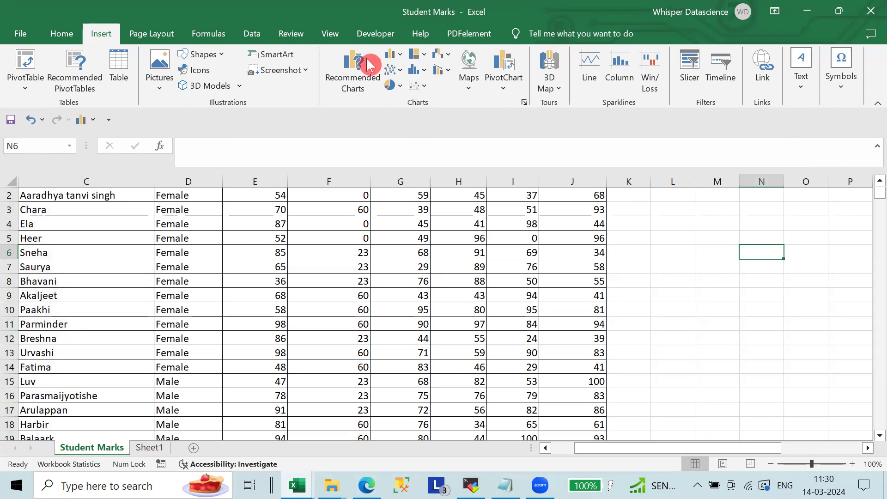
On Page Layout, preview Colors unchanged, then select the table columns from Sno to Computers.
{"action": "left_click", "coordinate": [155, 31]}
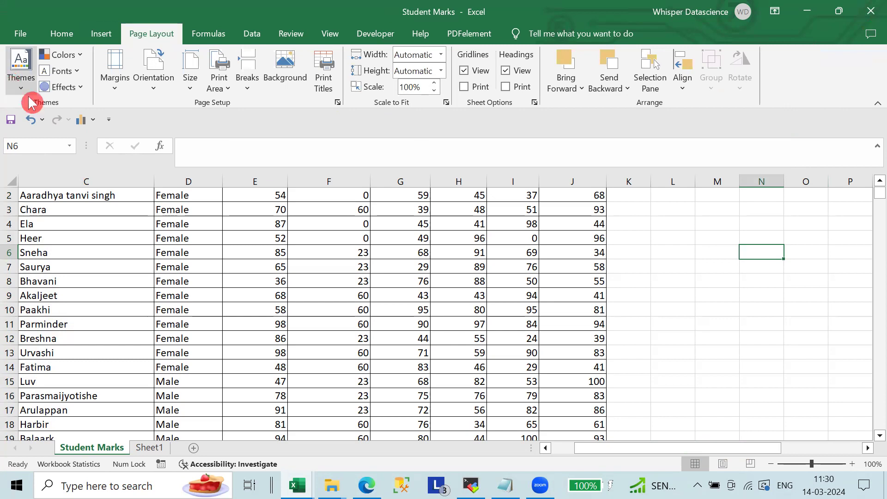
{"action": "left_click", "coordinate": [79, 54]}
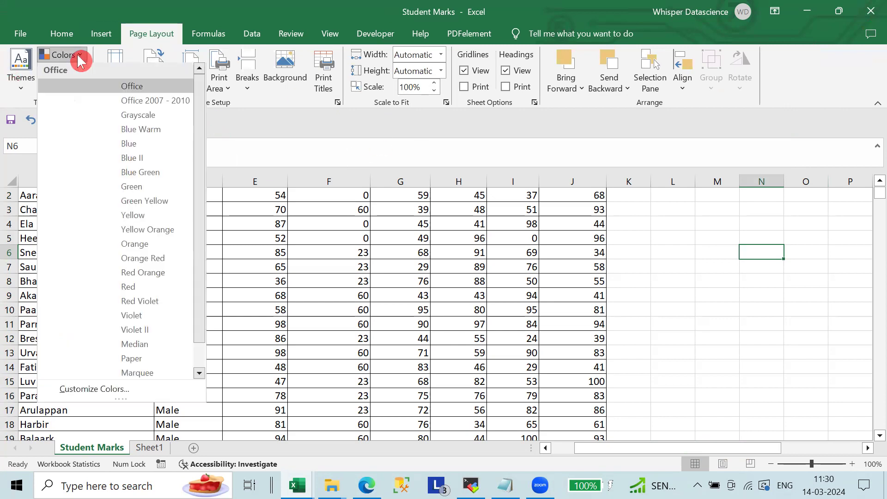
{"action": "left_click", "coordinate": [88, 111]}
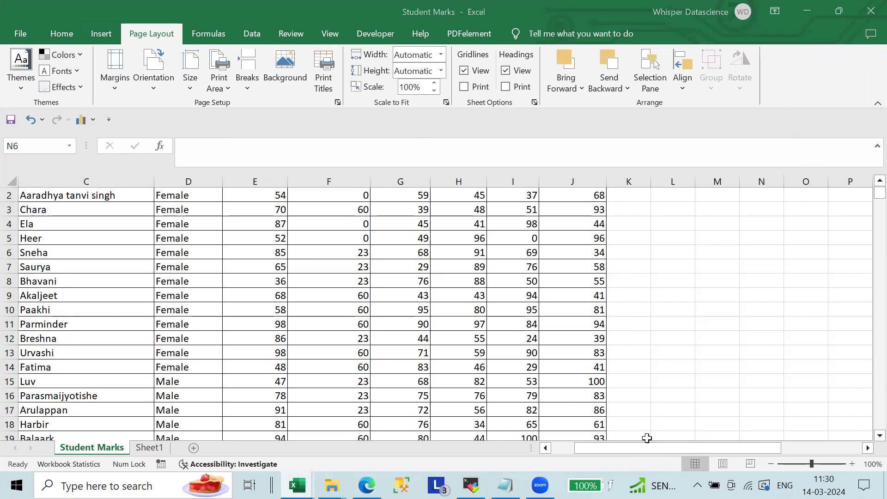
{"action": "left_click", "coordinate": [545, 447]}
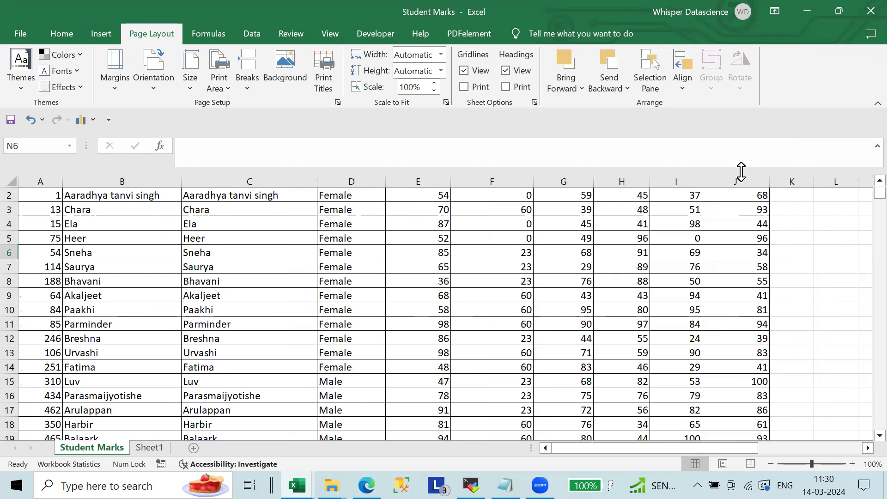
{"action": "scroll", "coordinate": [744, 231], "scroll_direction": "up", "scroll_amount": 1}
{"action": "mouse_move", "coordinate": [739, 174]}
{"action": "left_mouse_down"}
{"action": "mouse_move", "coordinate": [92, 180]}
{"action": "mouse_move", "coordinate": [62, 154]}
{"action": "left_mouse_up"}
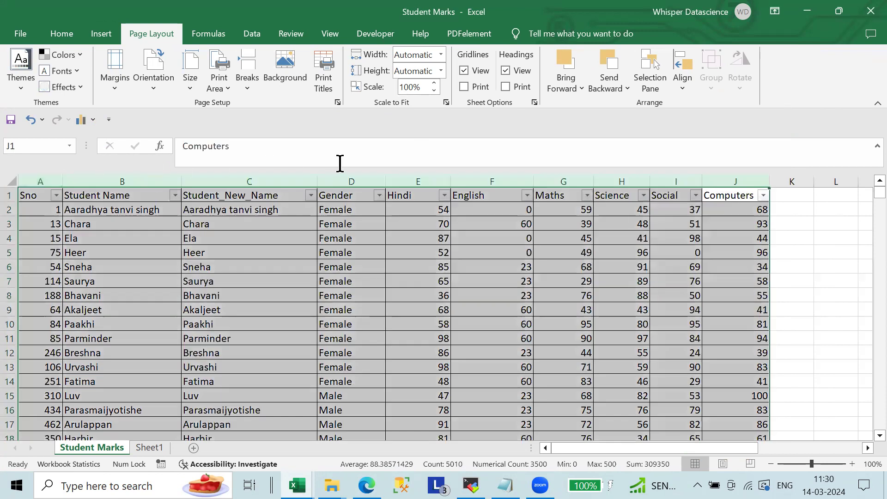
Try the Wisp workbook theme and scroll through the sheet to see its effect.
{"action": "left_click", "coordinate": [60, 55]}
{"action": "left_click", "coordinate": [21, 86]}
{"action": "left_click", "coordinate": [19, 88]}
{"action": "left_click", "coordinate": [19, 88]}
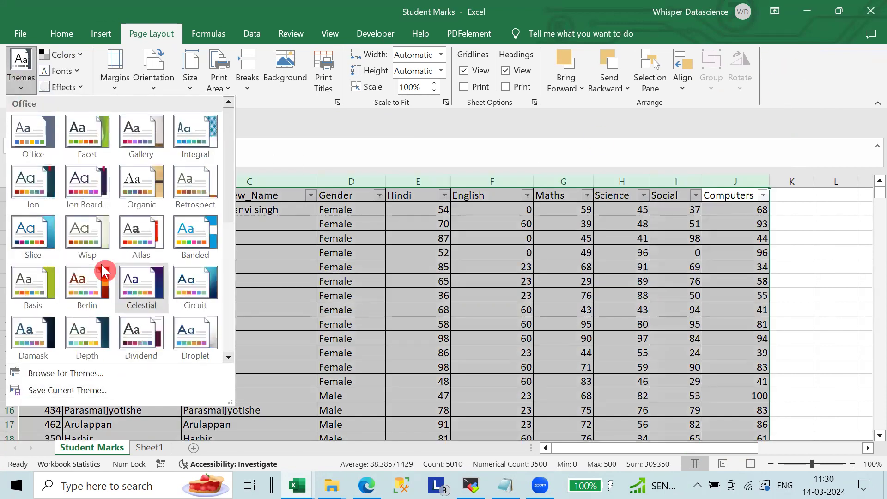
{"action": "left_click", "coordinate": [88, 227]}
{"action": "scroll", "coordinate": [267, 254], "scroll_direction": "down", "scroll_amount": 3}
{"action": "scroll", "coordinate": [267, 254], "scroll_direction": "down", "scroll_amount": 18}
{"action": "scroll", "coordinate": [267, 253], "scroll_direction": "down", "scroll_amount": 20}
{"action": "scroll", "coordinate": [274, 260], "scroll_direction": "down", "scroll_amount": 20}
{"action": "scroll", "coordinate": [275, 260], "scroll_direction": "up", "scroll_amount": 20}
{"action": "scroll", "coordinate": [276, 260], "scroll_direction": "up", "scroll_amount": 20}
{"action": "scroll", "coordinate": [278, 261], "scroll_direction": "up", "scroll_amount": 20}
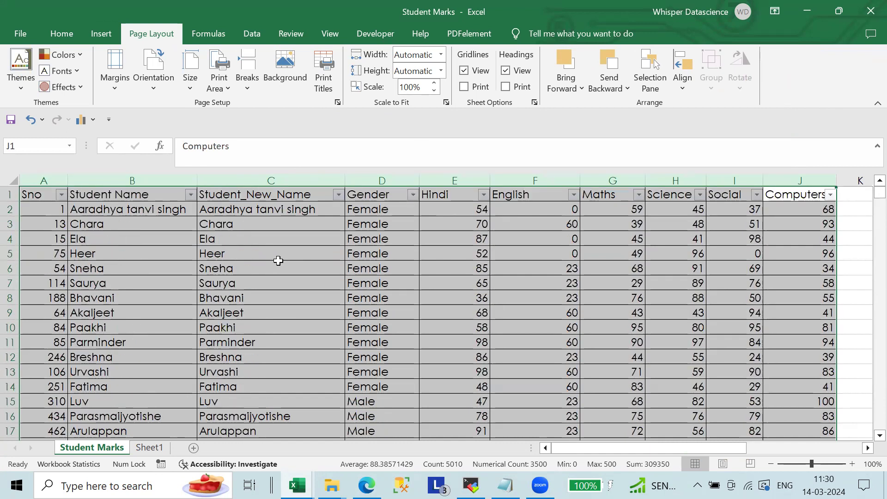
Switch the workbook theme to Dividend and review the sheet.
{"action": "left_click", "coordinate": [21, 77]}
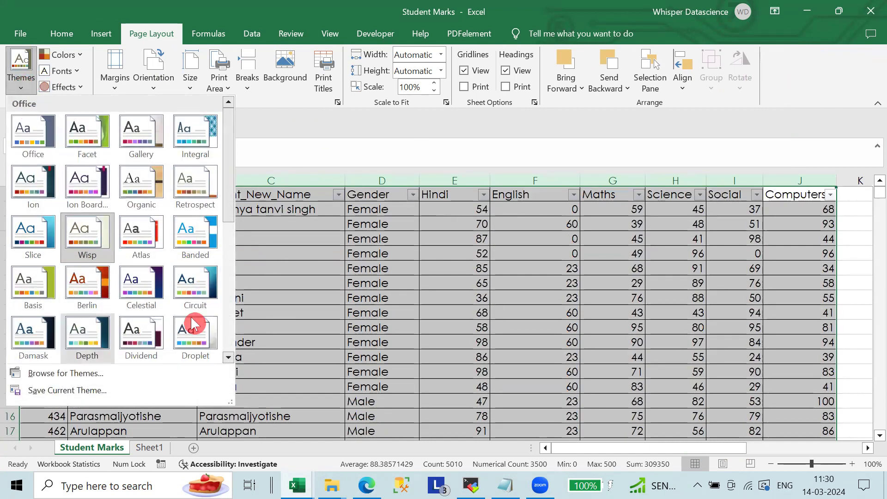
{"action": "left_click", "coordinate": [139, 333]}
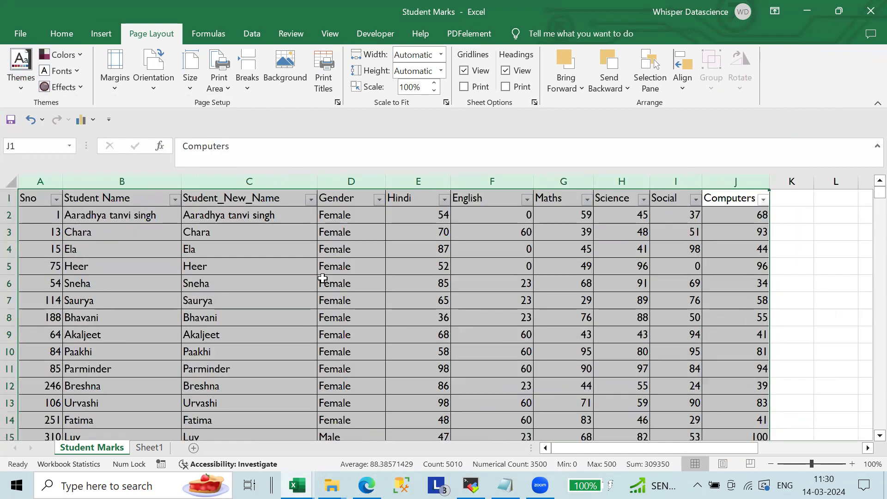
{"action": "scroll", "coordinate": [430, 250], "scroll_direction": "down", "scroll_amount": 1}
{"action": "scroll", "coordinate": [431, 249], "scroll_direction": "down", "scroll_amount": 15}
{"action": "scroll", "coordinate": [430, 250], "scroll_direction": "up", "scroll_amount": 16}
Try the Blue Green colour scheme, scrolling through the table and clearing the selection.
{"action": "left_click", "coordinate": [81, 55]}
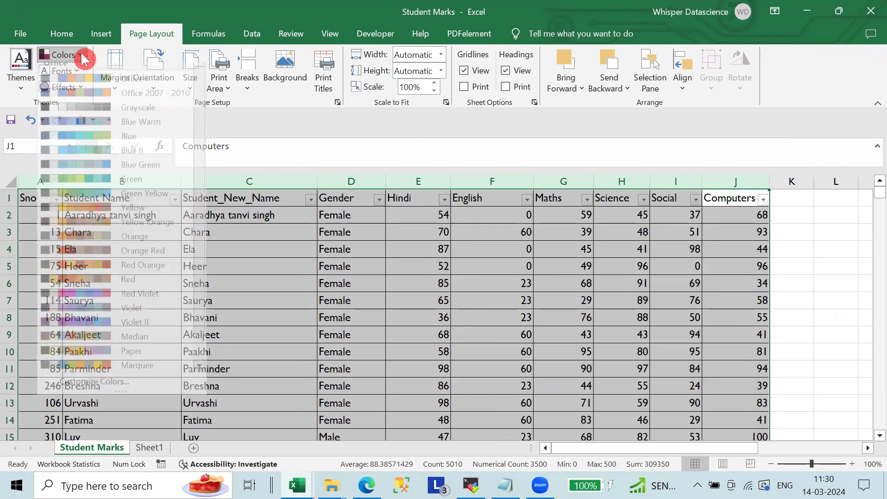
{"action": "left_click", "coordinate": [94, 173]}
{"action": "scroll", "coordinate": [451, 274], "scroll_direction": "down", "scroll_amount": 1}
{"action": "scroll", "coordinate": [451, 274], "scroll_direction": "down", "scroll_amount": 20}
{"action": "scroll", "coordinate": [447, 272], "scroll_direction": "down", "scroll_amount": 20}
{"action": "scroll", "coordinate": [447, 273], "scroll_direction": "down", "scroll_amount": 20}
{"action": "scroll", "coordinate": [566, 303], "scroll_direction": "down", "scroll_amount": 20}
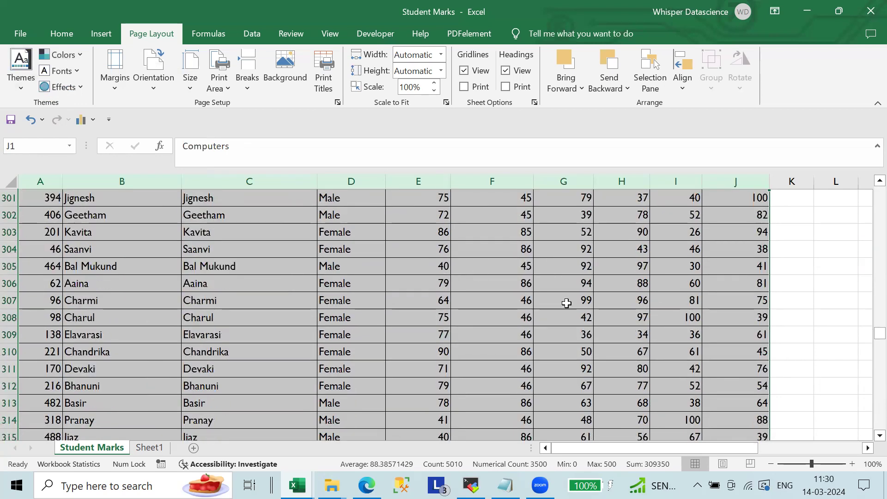
{"action": "left_click", "coordinate": [601, 301]}
{"action": "scroll", "coordinate": [572, 324], "scroll_direction": "up", "scroll_amount": 16}
{"action": "scroll", "coordinate": [572, 323], "scroll_direction": "up", "scroll_amount": 20}
{"action": "scroll", "coordinate": [573, 323], "scroll_direction": "up", "scroll_amount": 20}
{"action": "scroll", "coordinate": [572, 324], "scroll_direction": "up", "scroll_amount": 20}
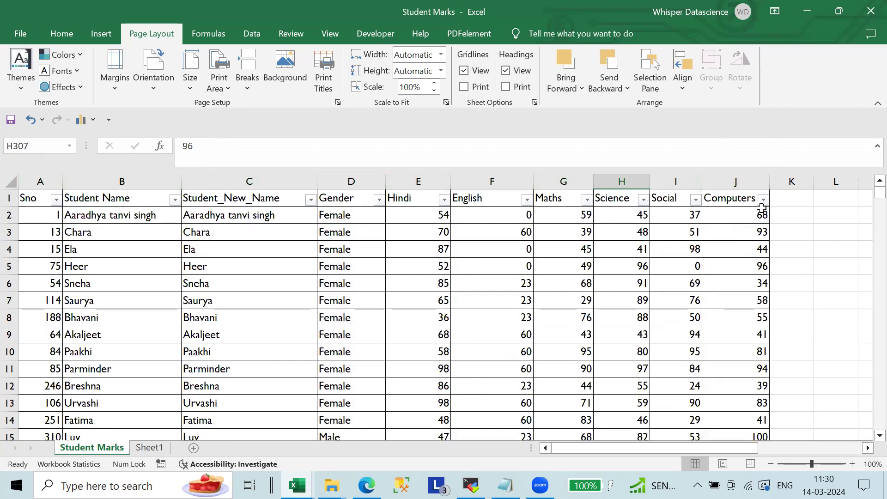
Select the marks table from J1 and apply the Office colour scheme.
{"action": "left_click", "coordinate": [747, 194]}
{"action": "key", "text": "ctrl+shift+Down"}
{"action": "key", "text": "ctrl+shift+Left"}
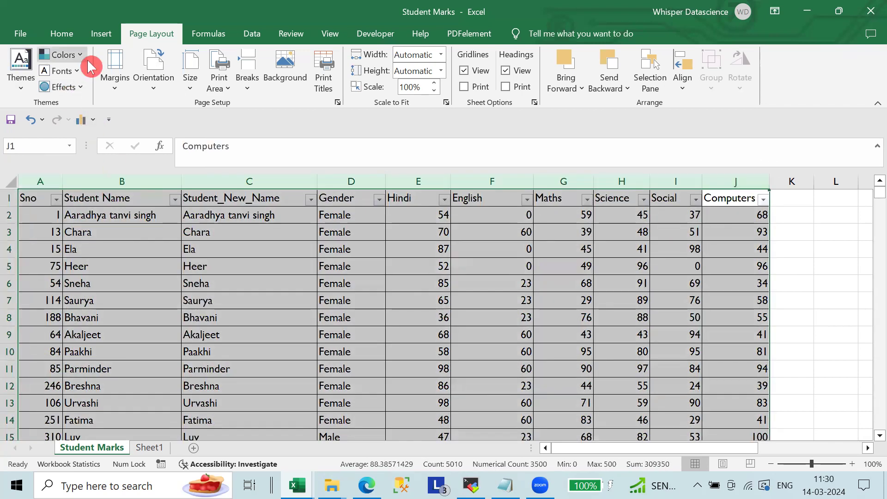
{"action": "left_click", "coordinate": [79, 54]}
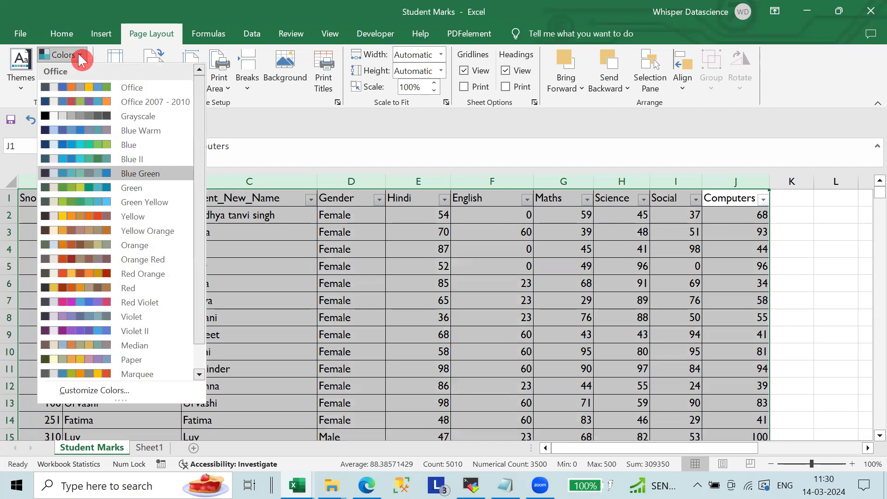
{"action": "left_click", "coordinate": [78, 88]}
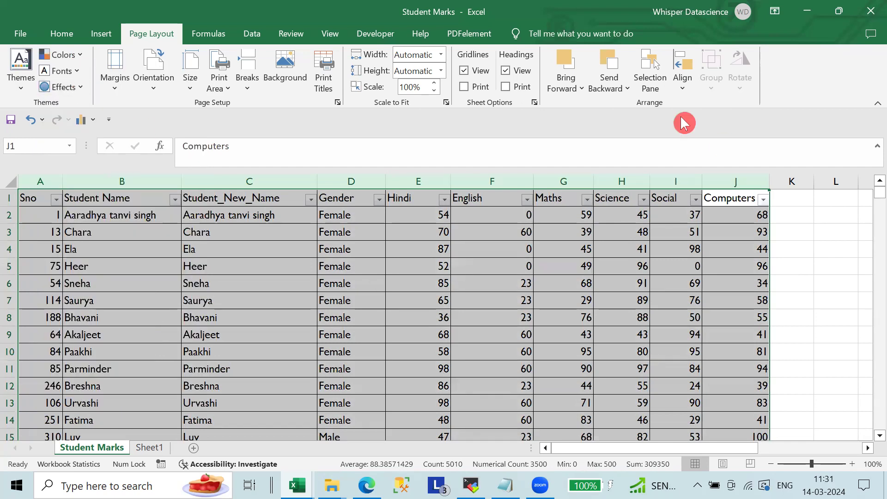
Apply Gill Sans as the theme font after briefly trying Candara.
{"action": "left_click", "coordinate": [77, 68]}
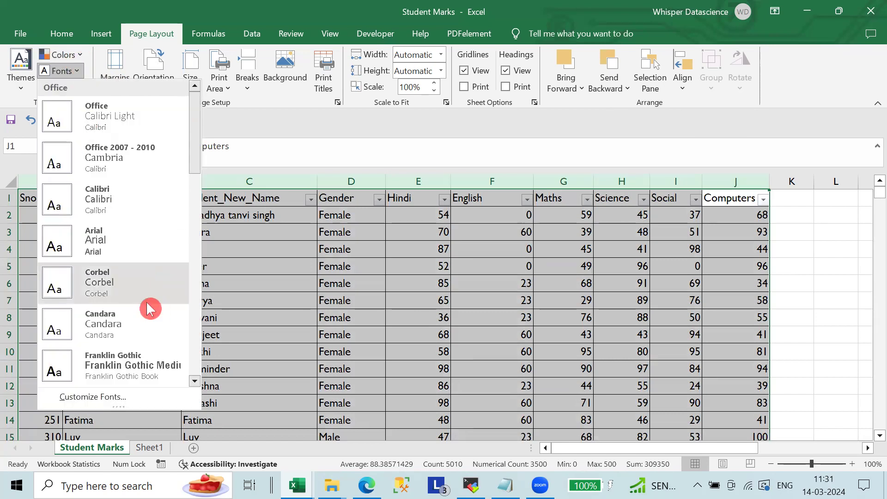
{"action": "left_click", "coordinate": [135, 305]}
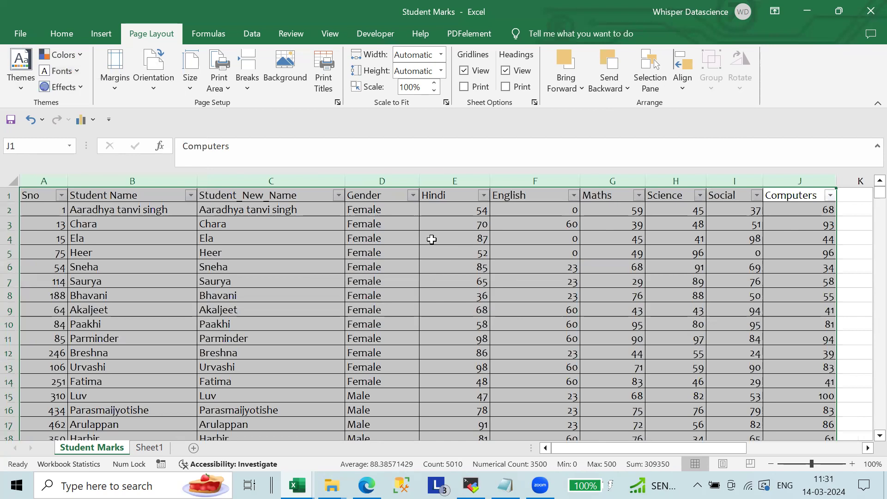
{"action": "left_click", "coordinate": [77, 70]}
{"action": "scroll", "coordinate": [116, 323], "scroll_direction": "down", "scroll_amount": 10}
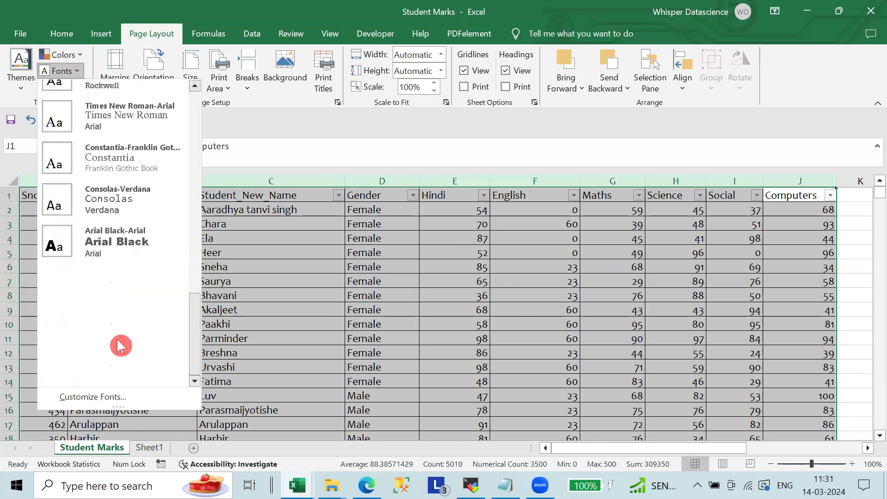
{"action": "left_click", "coordinate": [107, 317]}
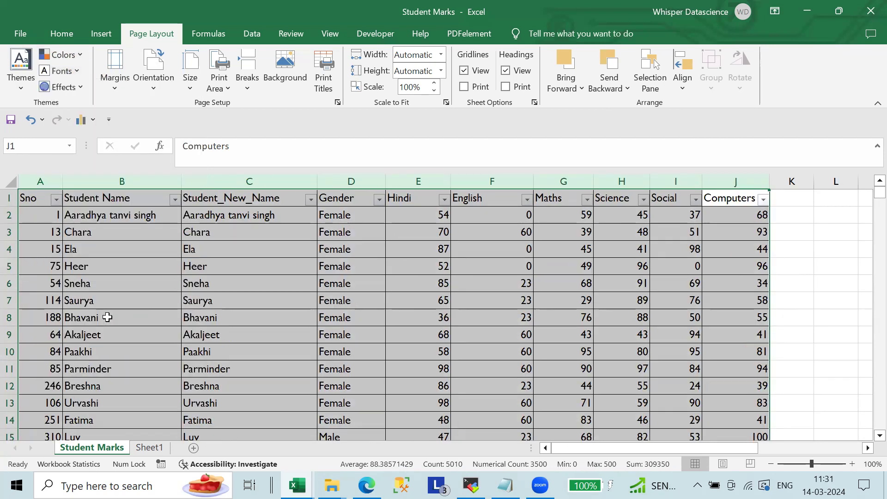
Apply the Glow Edge theme effect to the sheet.
{"action": "left_click", "coordinate": [74, 38]}
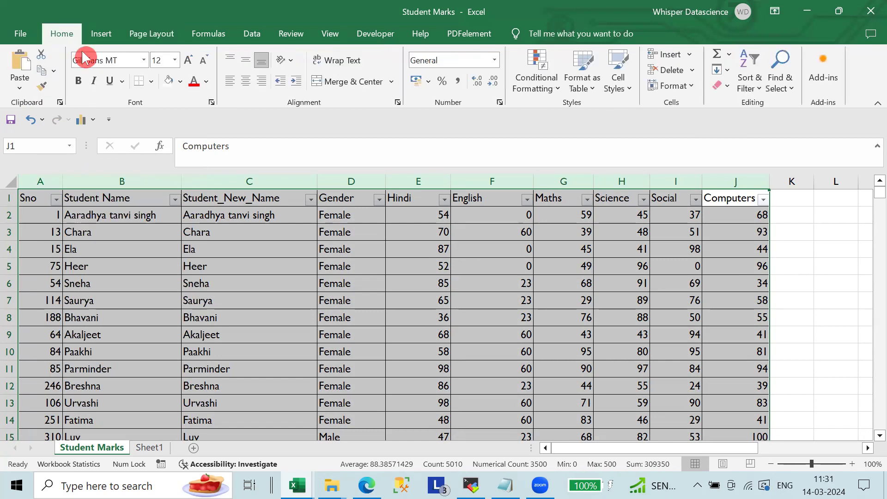
{"action": "left_click", "coordinate": [105, 36]}
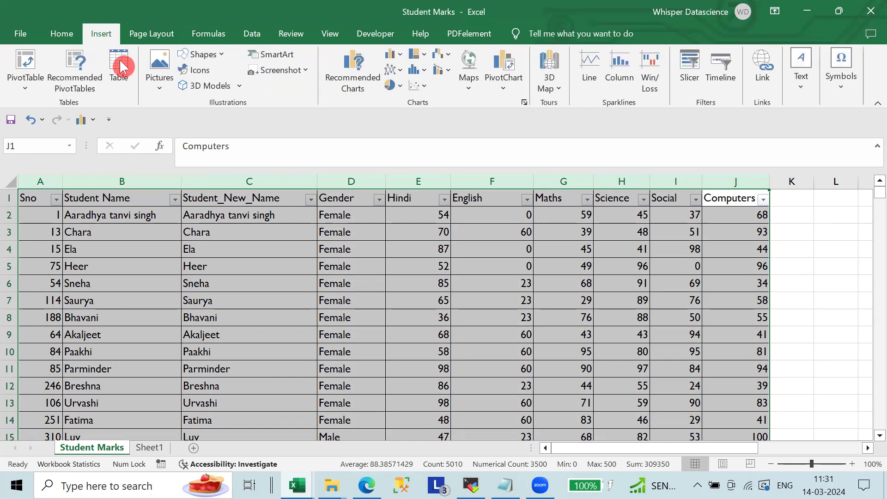
{"action": "left_click", "coordinate": [167, 32]}
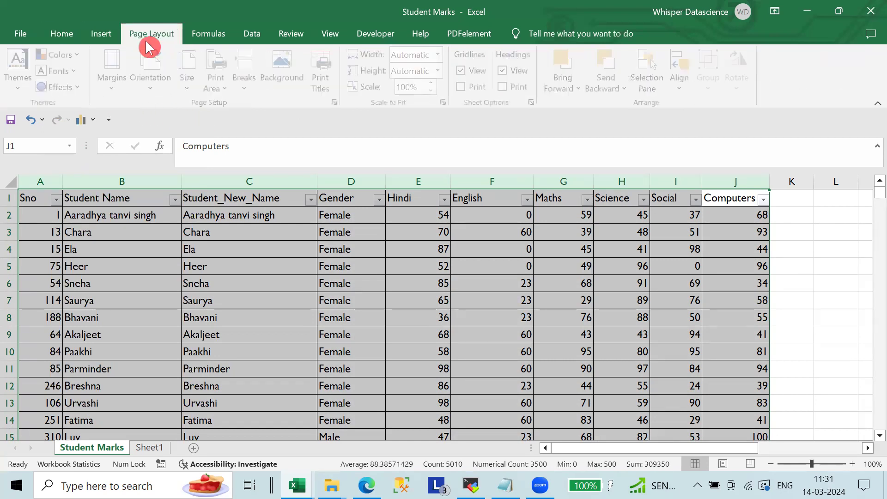
{"action": "left_click", "coordinate": [84, 86]}
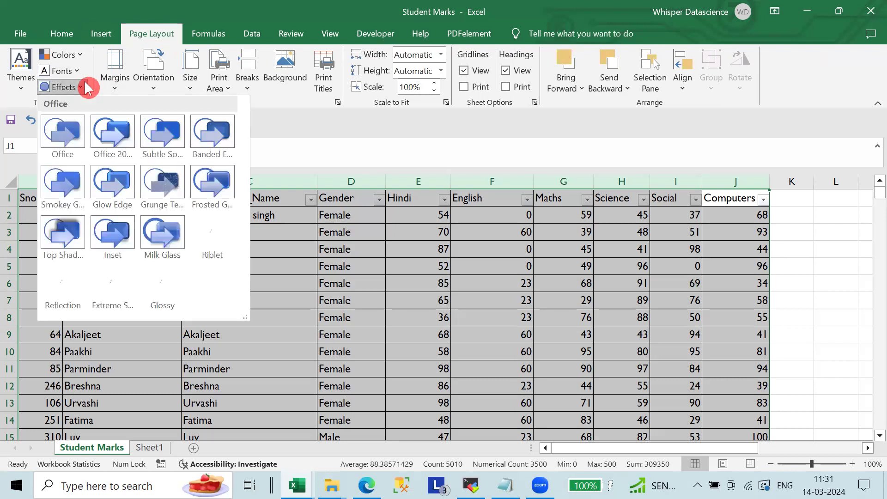
{"action": "left_click", "coordinate": [119, 164]}
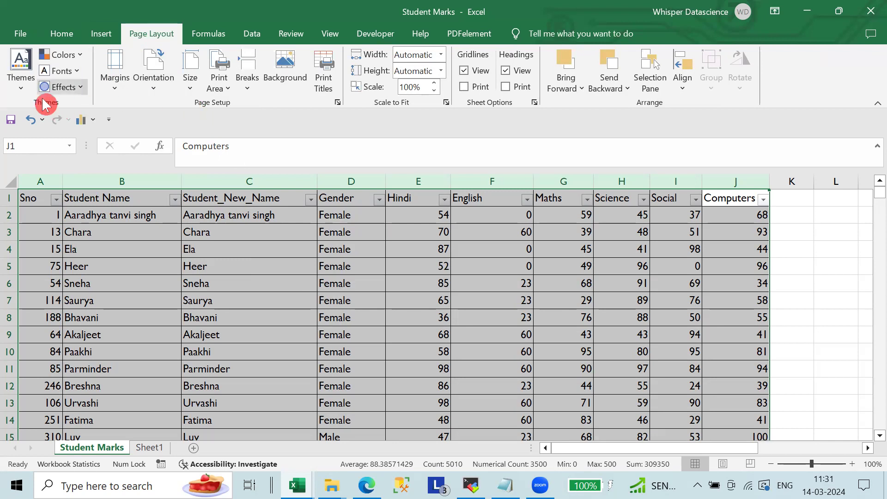
{"action": "left_click", "coordinate": [115, 88]}
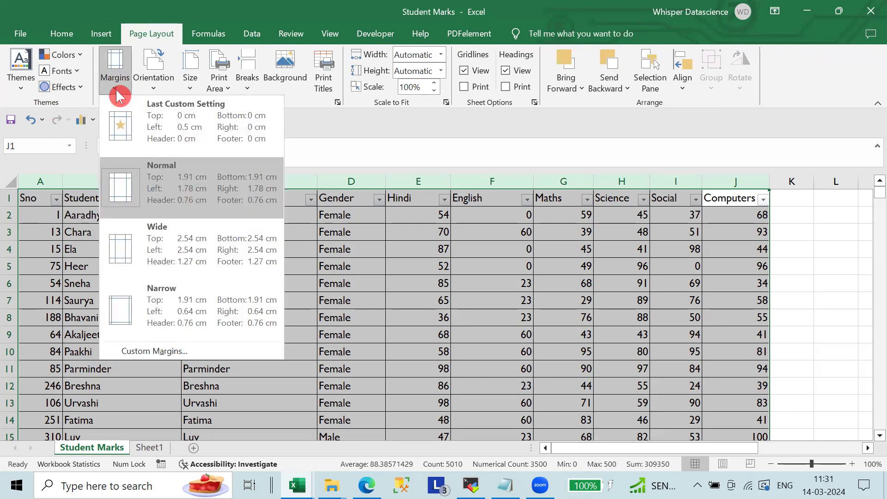
Apply Normal margins after trying Wide, and set the page orientation to landscape.
{"action": "left_click", "coordinate": [184, 240]}
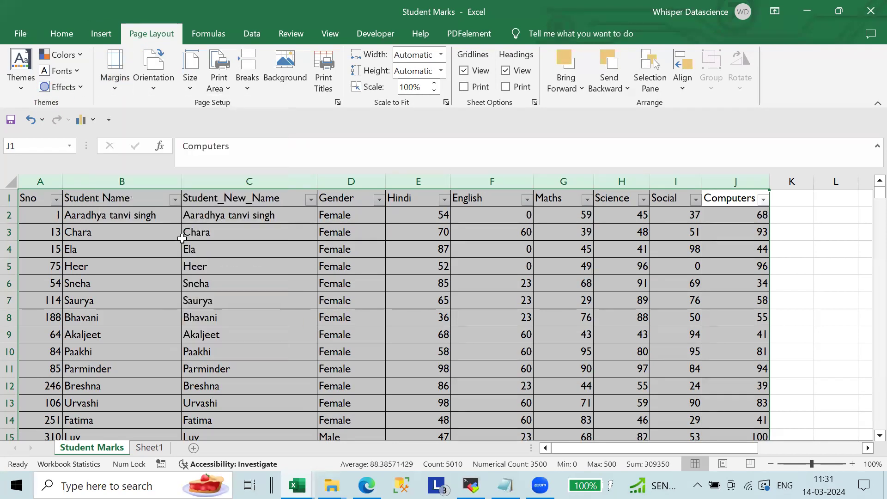
{"action": "left_click", "coordinate": [116, 86]}
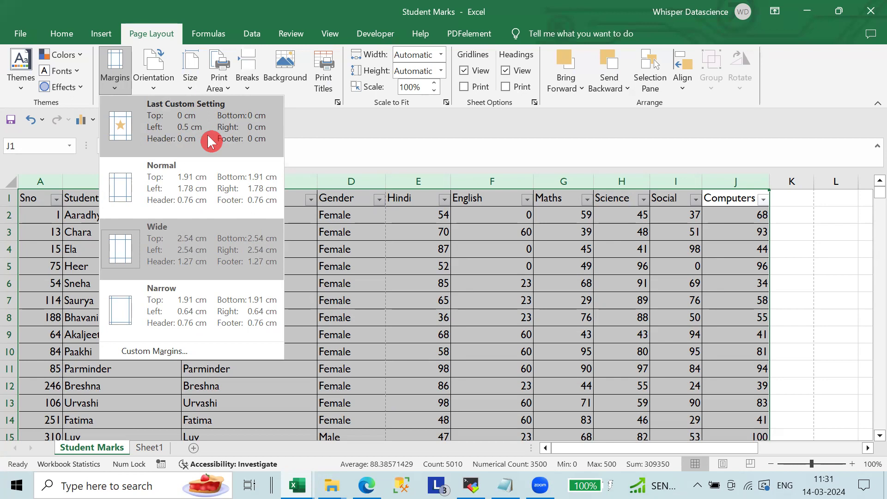
{"action": "left_click", "coordinate": [229, 168]}
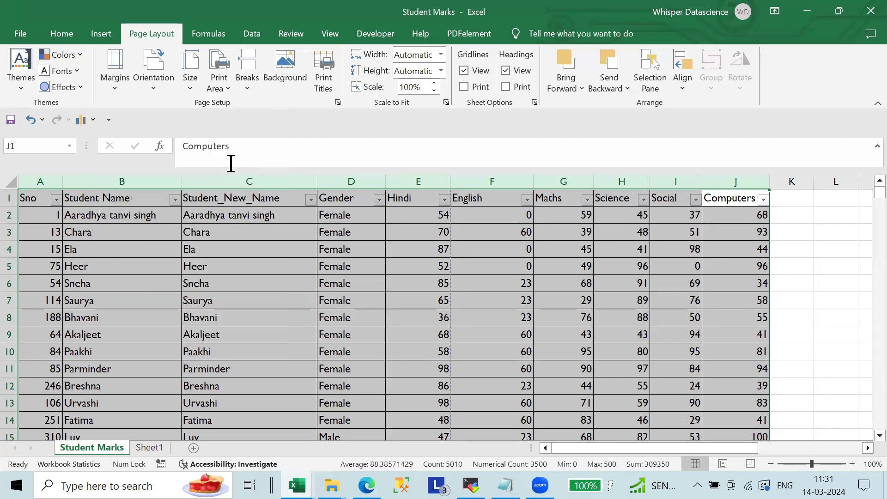
{"action": "left_click", "coordinate": [141, 92]}
{"action": "left_click", "coordinate": [190, 139]}
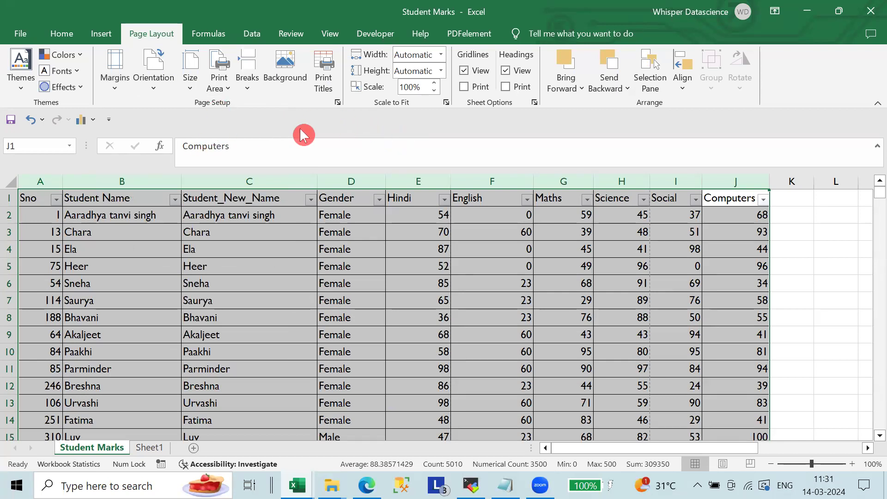
{"action": "left_click", "coordinate": [221, 87]}
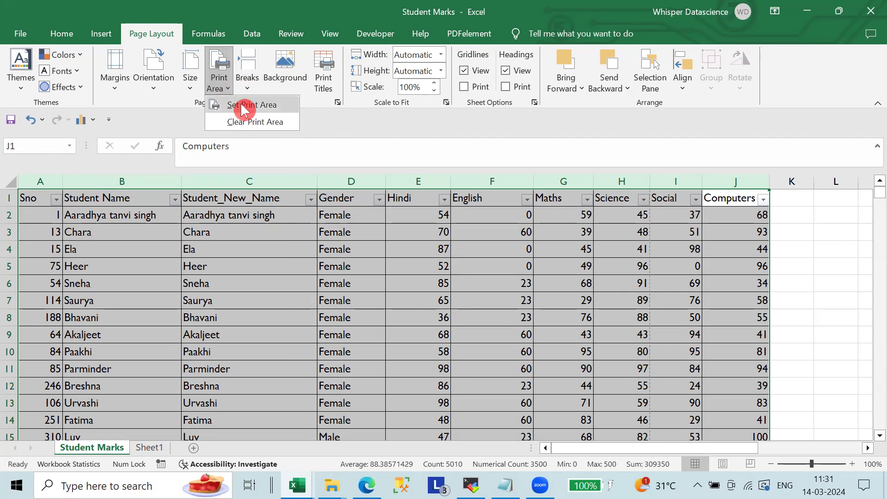
Set the selected marks table as the print area and scroll to check it.
{"action": "left_click", "coordinate": [261, 105]}
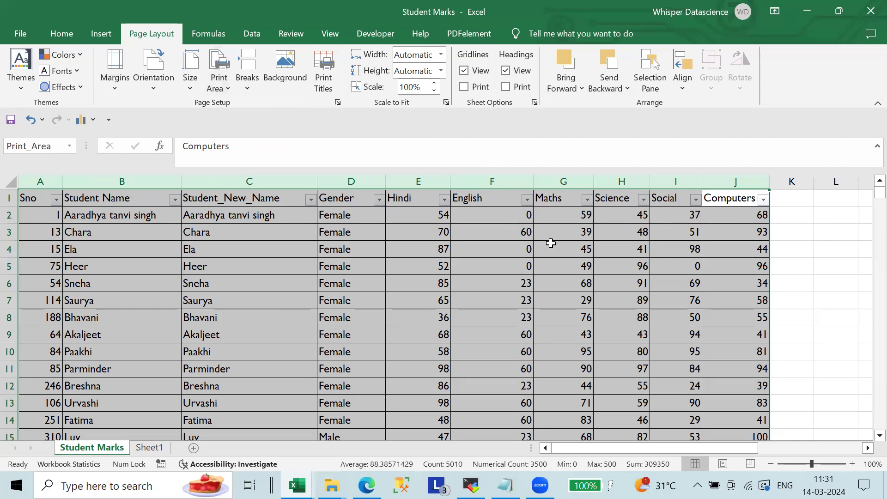
{"action": "scroll", "coordinate": [550, 243], "scroll_direction": "down", "scroll_amount": 5}
{"action": "scroll", "coordinate": [551, 243], "scroll_direction": "down", "scroll_amount": 3}
{"action": "scroll", "coordinate": [550, 242], "scroll_direction": "down", "scroll_amount": 9}
{"action": "scroll", "coordinate": [550, 243], "scroll_direction": "down", "scroll_amount": 11}
{"action": "scroll", "coordinate": [550, 243], "scroll_direction": "down", "scroll_amount": 20}
{"action": "scroll", "coordinate": [551, 243], "scroll_direction": "down", "scroll_amount": 14}
{"action": "scroll", "coordinate": [551, 243], "scroll_direction": "up", "scroll_amount": 20}
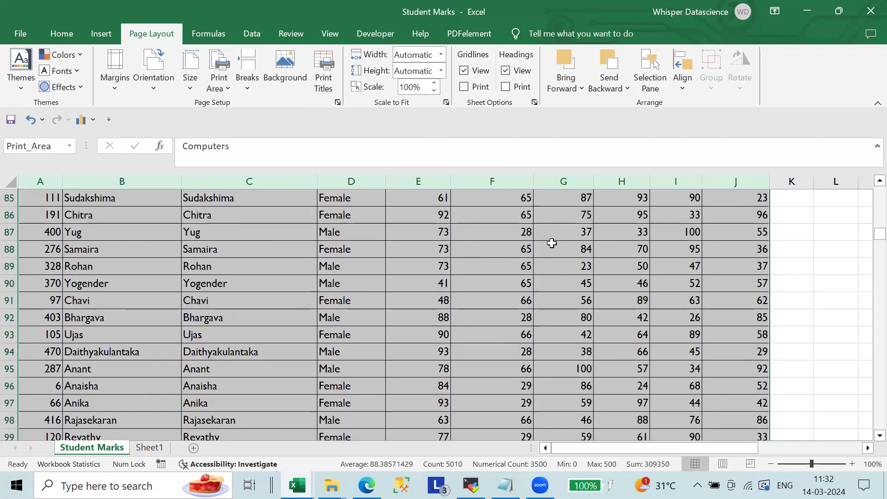
{"action": "scroll", "coordinate": [552, 243], "scroll_direction": "up", "scroll_amount": 20}
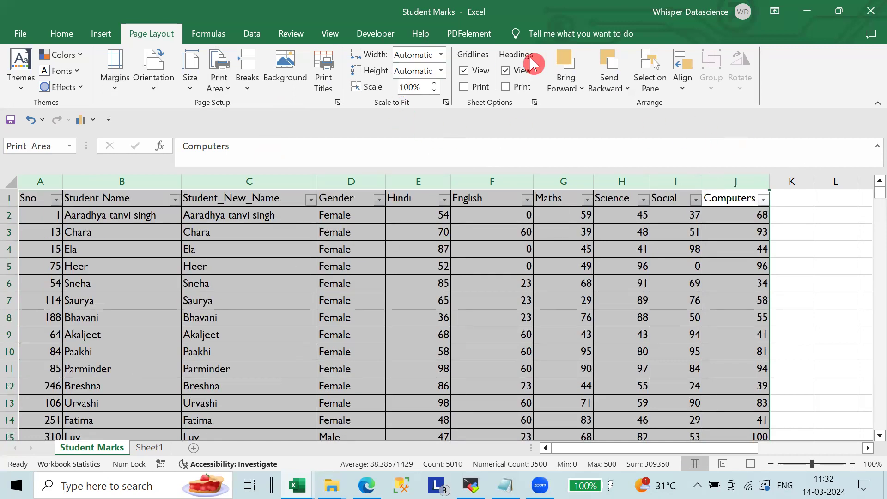
Scale the printout to fit 2 pages wide by 5 pages tall.
{"action": "left_click", "coordinate": [441, 53]}
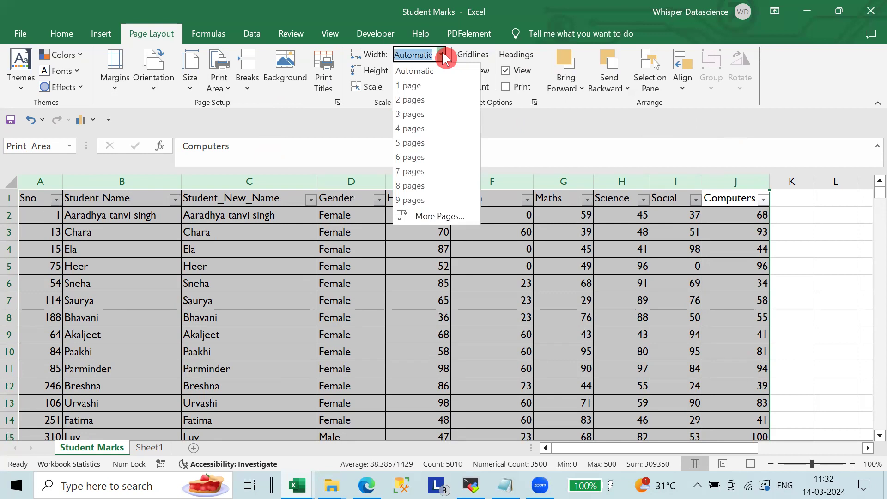
{"action": "left_click", "coordinate": [426, 98]}
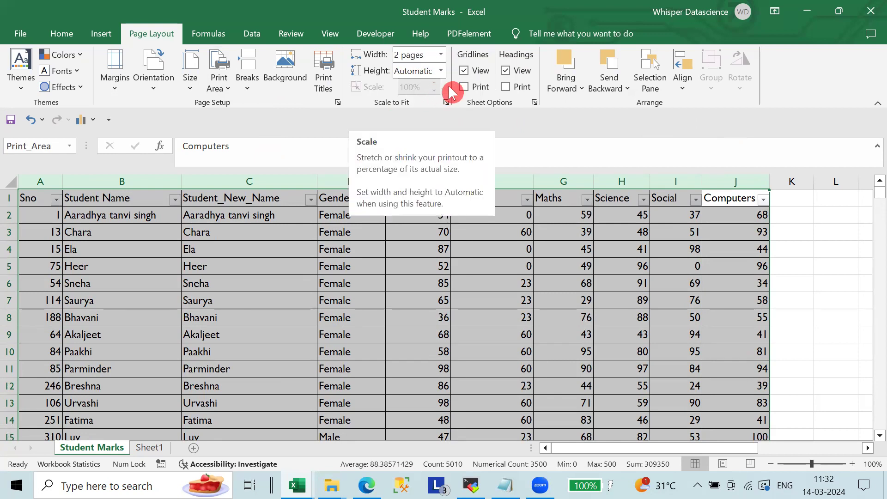
{"action": "left_click", "coordinate": [441, 71]}
{"action": "left_click", "coordinate": [426, 159]}
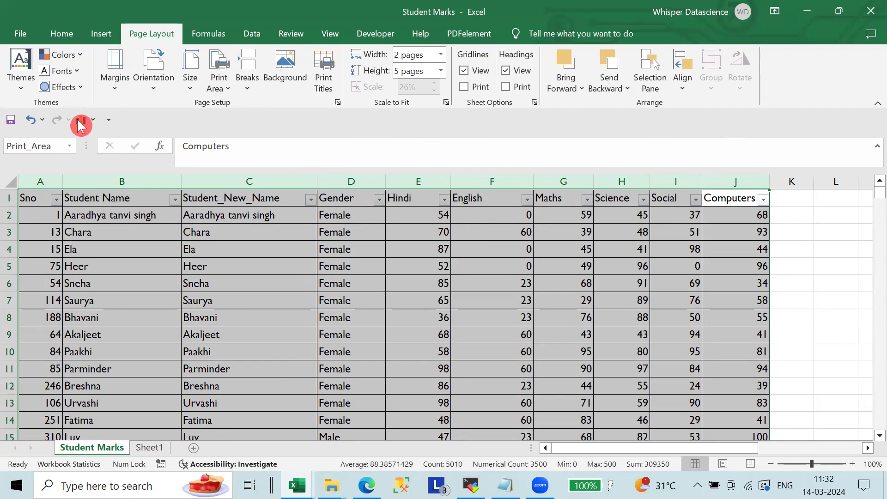
In Page Setup, set the top margin to 3.9 and header margin to 0, then preview.
{"action": "left_click", "coordinate": [111, 87]}
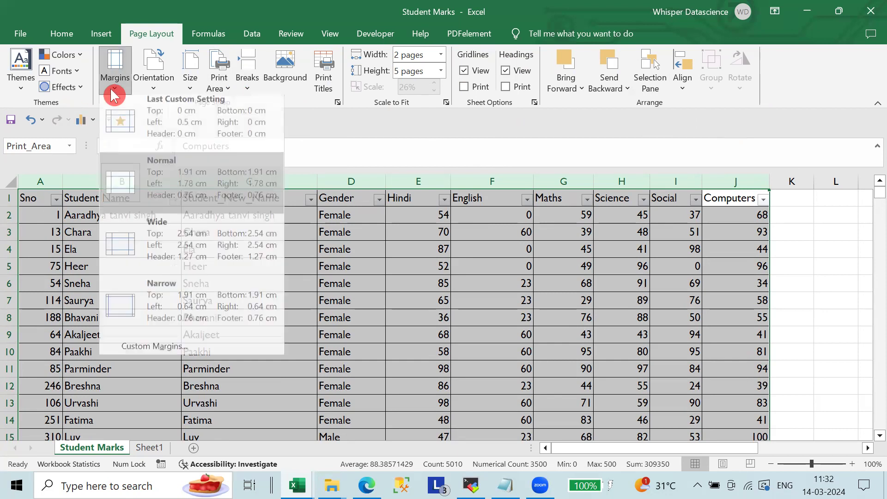
{"action": "left_click", "coordinate": [177, 351]}
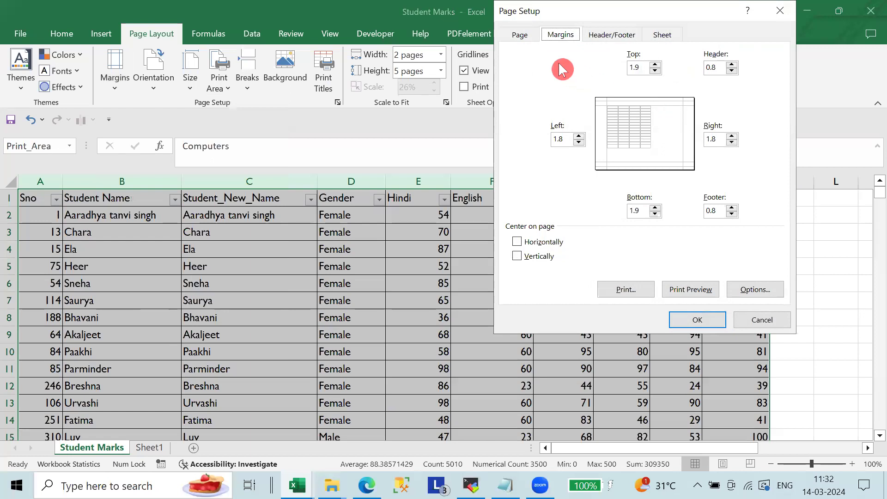
{"action": "left_click", "coordinate": [519, 35]}
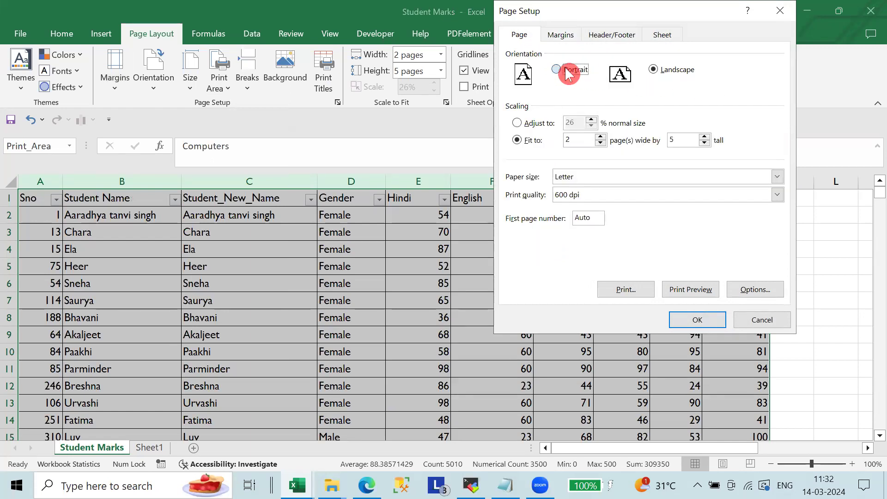
{"action": "left_click", "coordinate": [662, 34]}
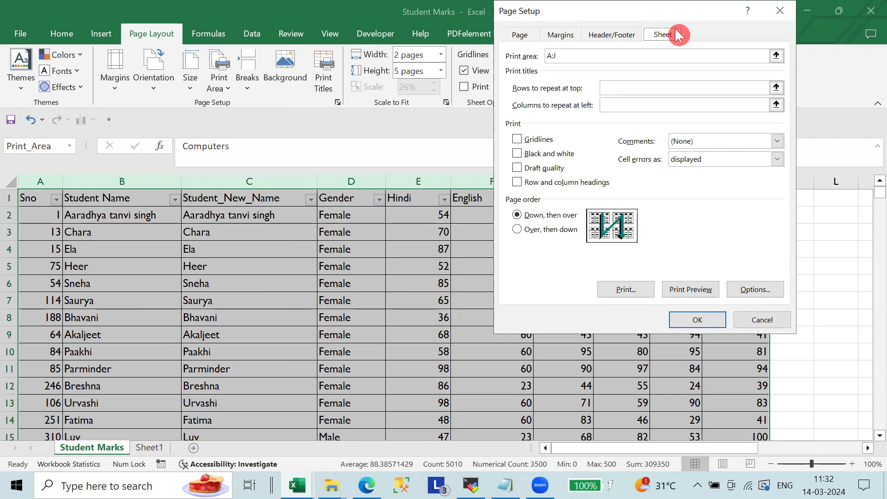
{"action": "left_click", "coordinate": [577, 35]}
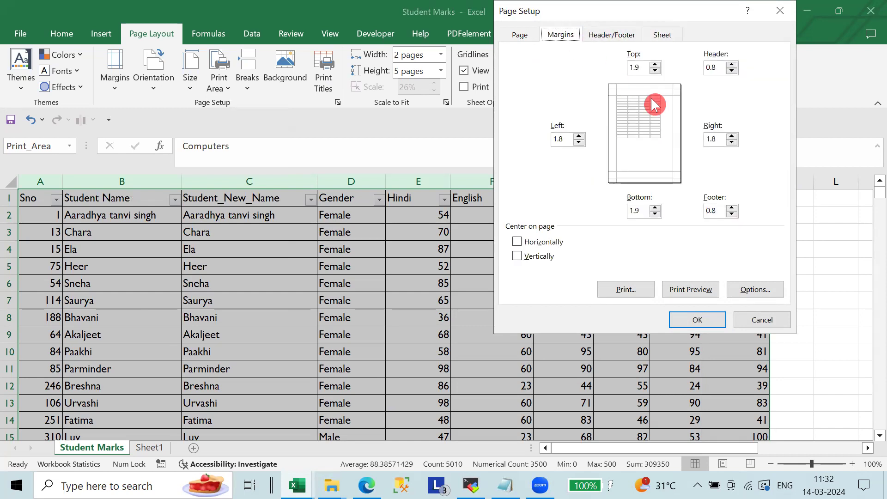
{"action": "left_click", "coordinate": [654, 65]}
{"action": "left_click", "coordinate": [654, 64]}
{"action": "left_click", "coordinate": [655, 65]}
{"action": "left_click", "coordinate": [654, 65]}
{"action": "left_click", "coordinate": [731, 71]}
{"action": "left_click", "coordinate": [731, 70]}
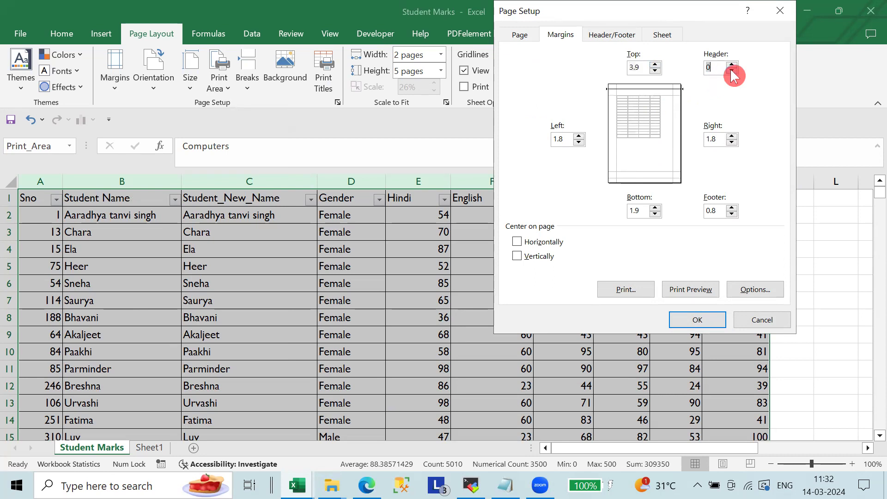
{"action": "left_click", "coordinate": [698, 290]}
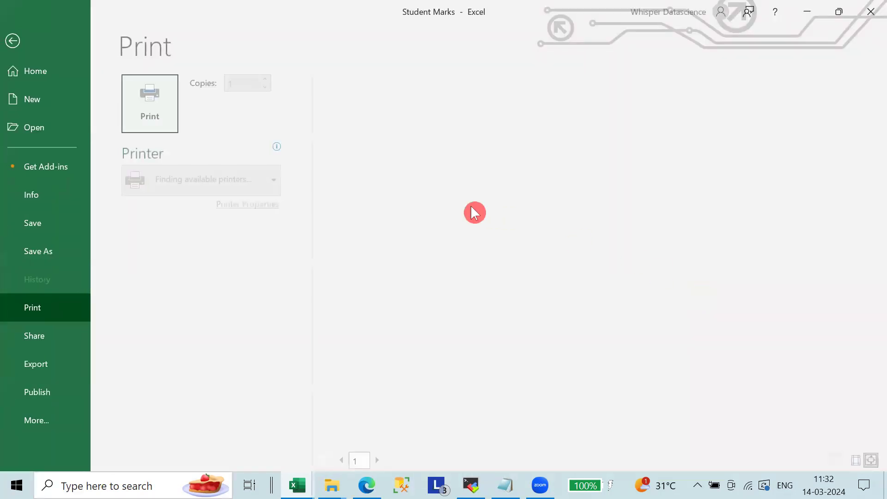
Page through the 5-page print preview, zoom in on a page, then return to the sheet.
{"action": "scroll", "coordinate": [630, 273], "scroll_direction": "down", "scroll_amount": 1}
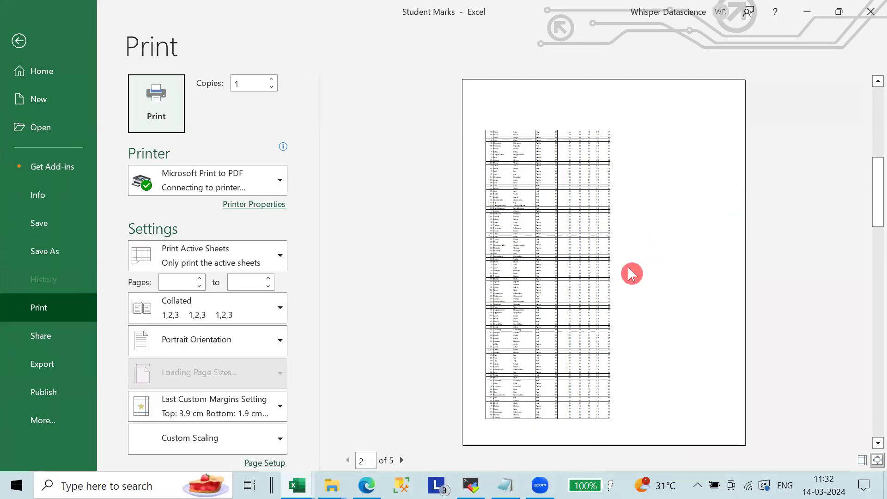
{"action": "scroll", "coordinate": [631, 274], "scroll_direction": "down", "scroll_amount": 1}
{"action": "scroll", "coordinate": [630, 273], "scroll_direction": "down", "scroll_amount": 1}
{"action": "scroll", "coordinate": [630, 273], "scroll_direction": "up", "scroll_amount": 1}
{"action": "scroll", "coordinate": [630, 274], "scroll_direction": "up", "scroll_amount": 1}
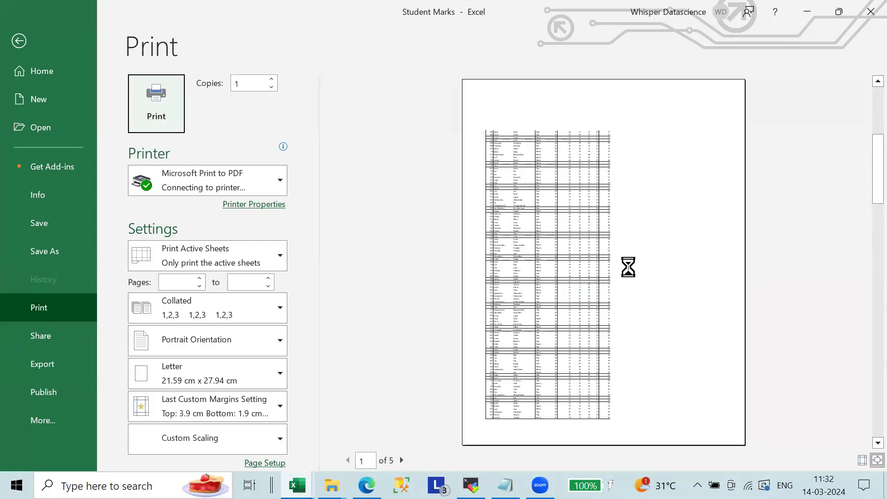
{"action": "scroll", "coordinate": [630, 273], "scroll_direction": "up", "scroll_amount": 1}
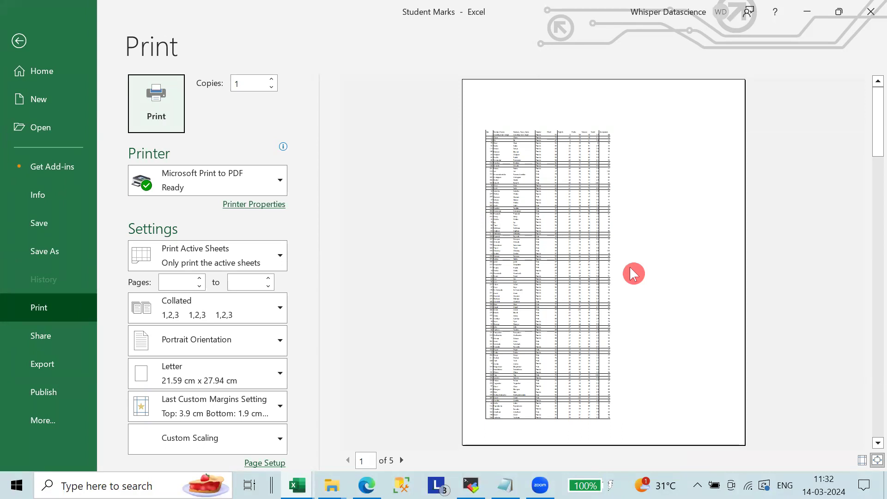
{"action": "scroll", "coordinate": [632, 273], "scroll_direction": "down", "scroll_amount": 1}
{"action": "scroll", "coordinate": [632, 273], "scroll_direction": "down", "scroll_amount": 2}
{"action": "scroll", "coordinate": [633, 273], "scroll_direction": "down", "scroll_amount": 1}
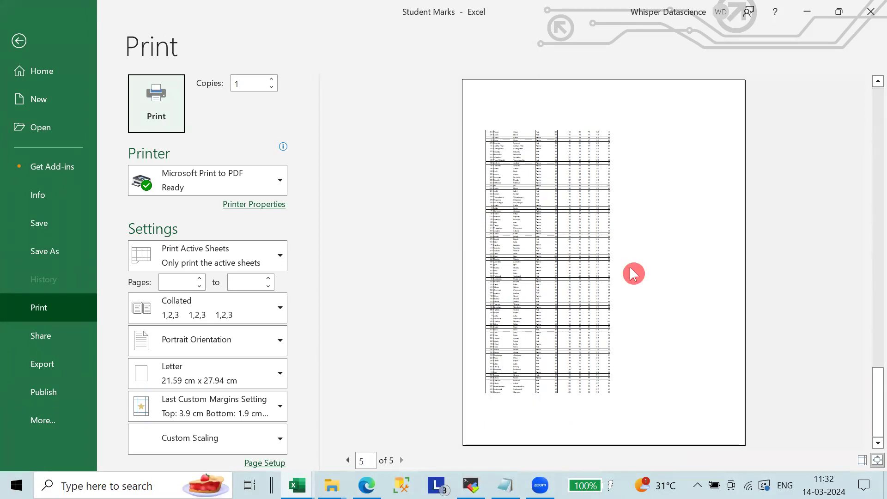
{"action": "scroll", "coordinate": [633, 272], "scroll_direction": "up", "scroll_amount": 1}
{"action": "scroll", "coordinate": [632, 273], "scroll_direction": "up", "scroll_amount": 2}
{"action": "scroll", "coordinate": [632, 273], "scroll_direction": "up", "scroll_amount": 1}
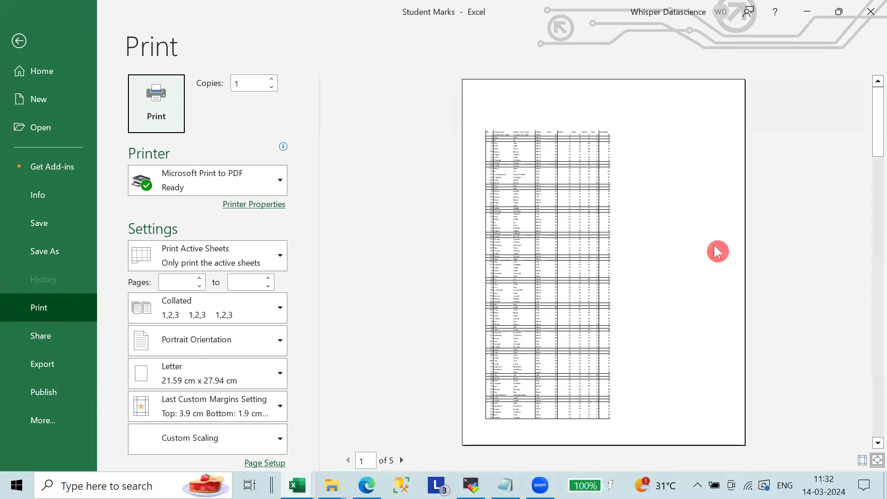
{"action": "left_click", "coordinate": [695, 257]}
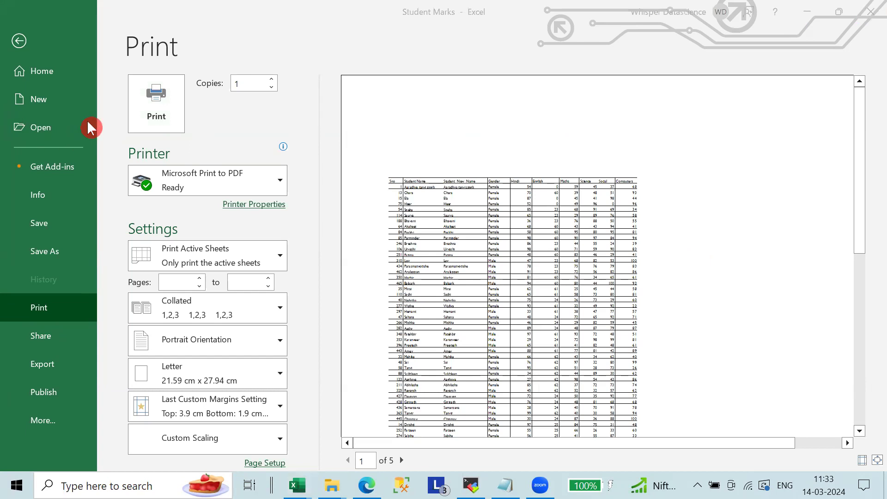
{"action": "scroll", "coordinate": [590, 217], "scroll_direction": "down", "scroll_amount": 5}
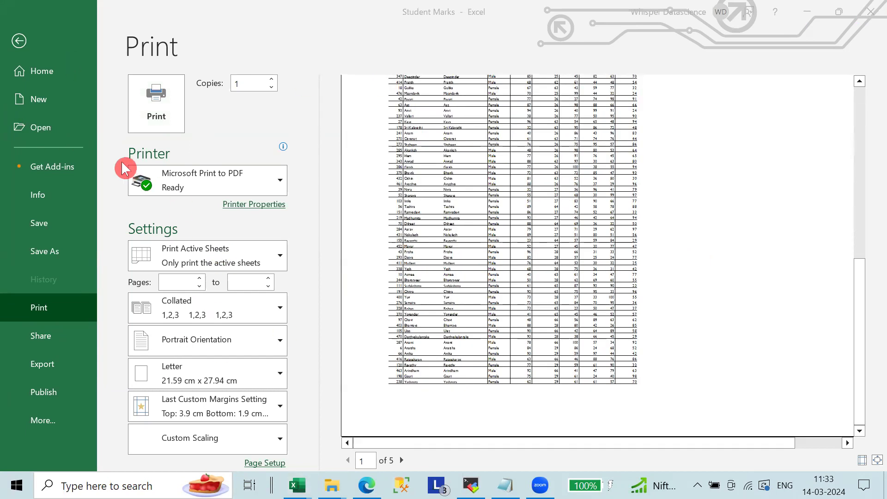
{"action": "left_click", "coordinate": [18, 41]}
Narrow column C (Student_New_Name) to fit the names.
{"action": "left_click", "coordinate": [732, 249]}
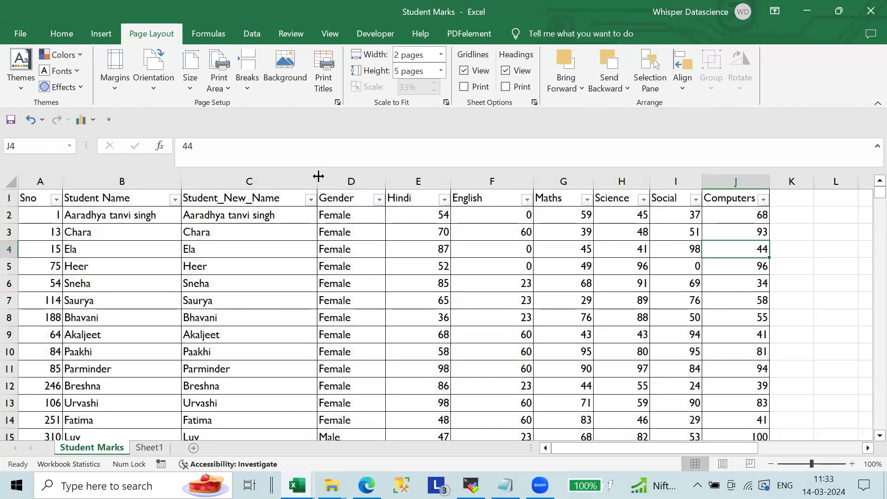
{"action": "left_click_drag", "start_coordinate": [317, 181], "coordinate": [299, 181]}
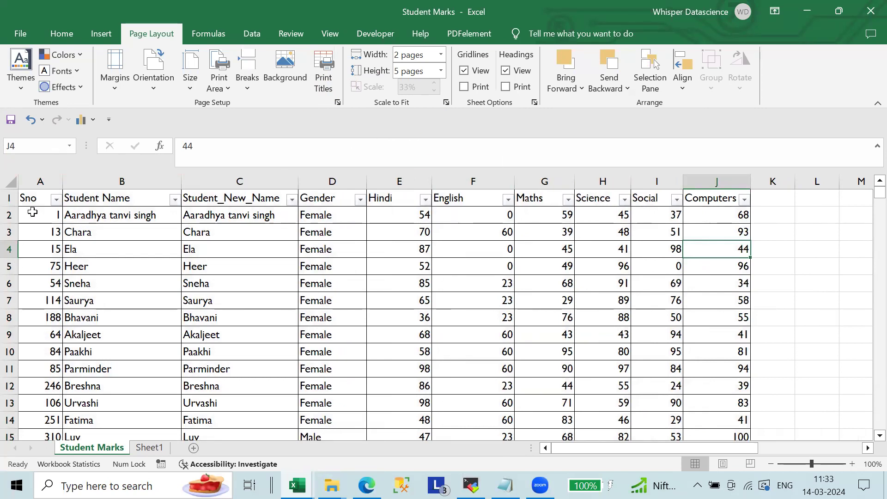
{"action": "left_click_drag", "start_coordinate": [30, 199], "coordinate": [716, 391]}
Select the whole data range A1:J501.
{"action": "scroll", "coordinate": [717, 390], "scroll_direction": "down", "scroll_amount": 3}
{"action": "scroll", "coordinate": [716, 391], "scroll_direction": "down", "scroll_amount": 20}
{"action": "scroll", "coordinate": [713, 391], "scroll_direction": "down", "scroll_amount": 20}
{"action": "scroll", "coordinate": [711, 391], "scroll_direction": "down", "scroll_amount": 20}
{"action": "scroll", "coordinate": [710, 391], "scroll_direction": "down", "scroll_amount": 20}
{"action": "scroll", "coordinate": [711, 391], "scroll_direction": "down", "scroll_amount": 20}
{"action": "scroll", "coordinate": [710, 390], "scroll_direction": "down", "scroll_amount": 20}
{"action": "scroll", "coordinate": [711, 390], "scroll_direction": "down", "scroll_amount": 3}
{"action": "scroll", "coordinate": [710, 391], "scroll_direction": "up", "scroll_amount": 8}
{"action": "scroll", "coordinate": [710, 390], "scroll_direction": "up", "scroll_amount": 8}
{"action": "scroll", "coordinate": [710, 391], "scroll_direction": "up", "scroll_amount": 8}
{"action": "scroll", "coordinate": [710, 391], "scroll_direction": "down", "scroll_amount": 3}
{"action": "scroll", "coordinate": [711, 391], "scroll_direction": "down", "scroll_amount": 1}
{"action": "key", "text": "ctrl+a"}
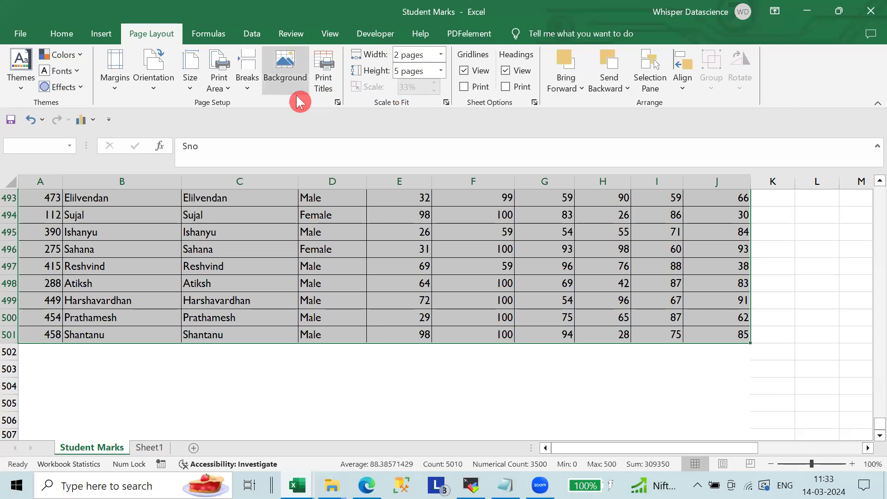
Set A1:J501 as the print area and turn on printing of gridlines.
{"action": "left_click", "coordinate": [218, 83]}
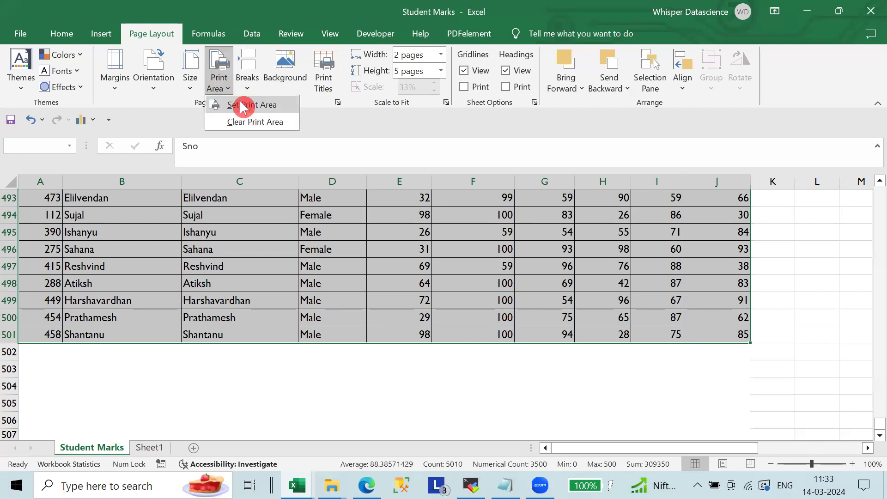
{"action": "left_click", "coordinate": [243, 106]}
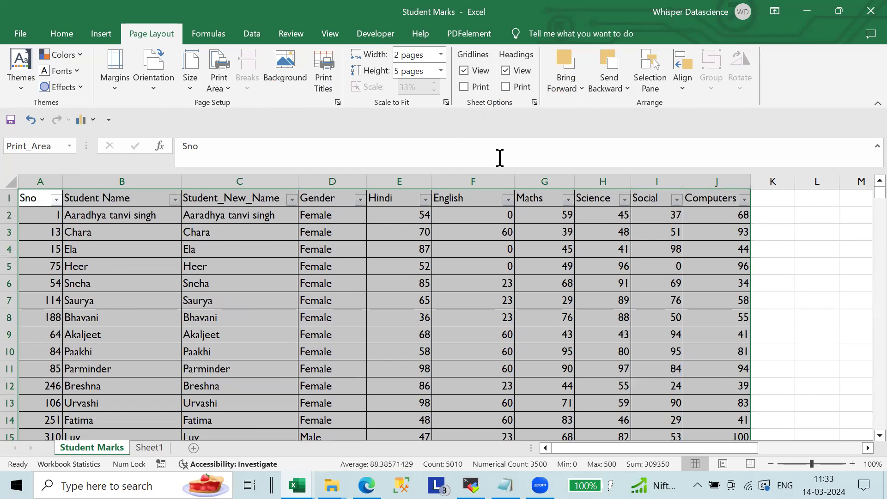
{"action": "left_click", "coordinate": [462, 94]}
Scale the printout to 1 page wide by 1 page tall and open the print preview.
{"action": "left_click", "coordinate": [440, 53]}
{"action": "left_click", "coordinate": [438, 53]}
{"action": "left_click", "coordinate": [439, 54]}
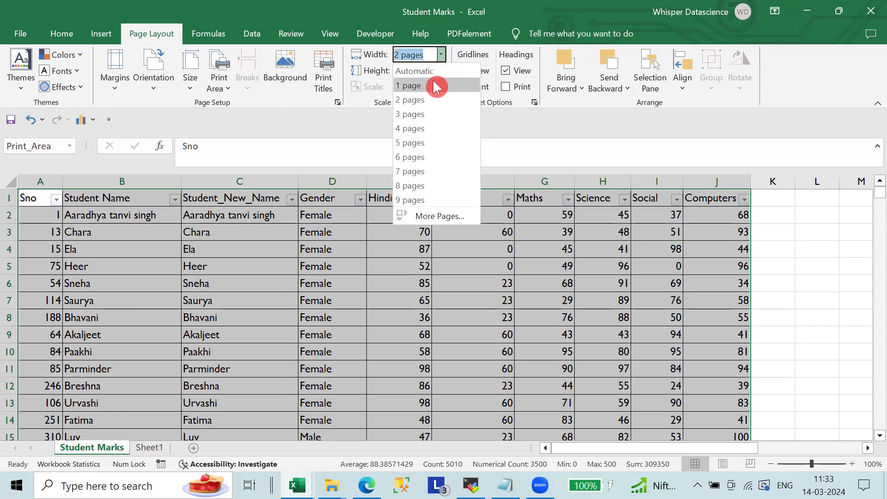
{"action": "left_click", "coordinate": [434, 85]}
{"action": "left_click", "coordinate": [440, 72]}
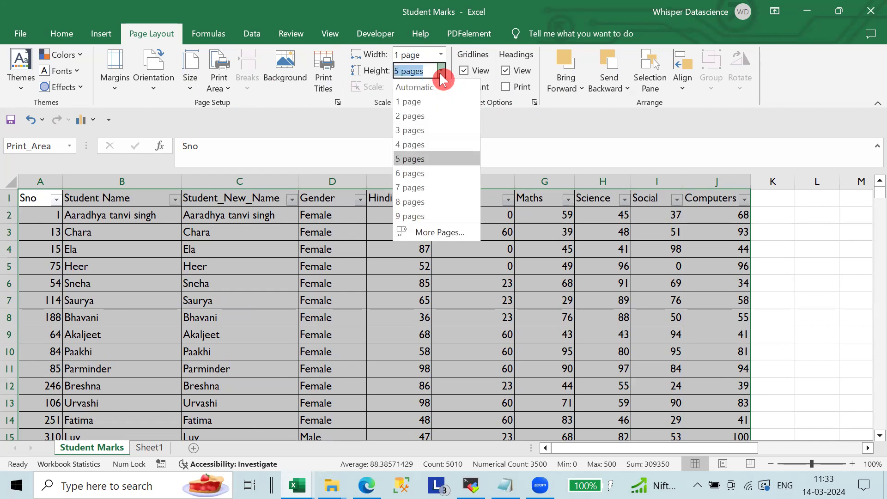
{"action": "left_click", "coordinate": [434, 99]}
{"action": "left_click", "coordinate": [325, 87]}
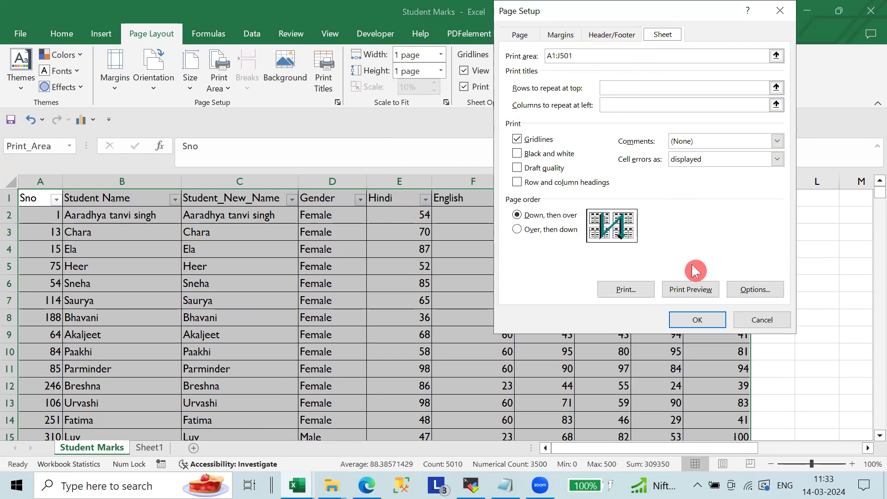
{"action": "left_click", "coordinate": [695, 290]}
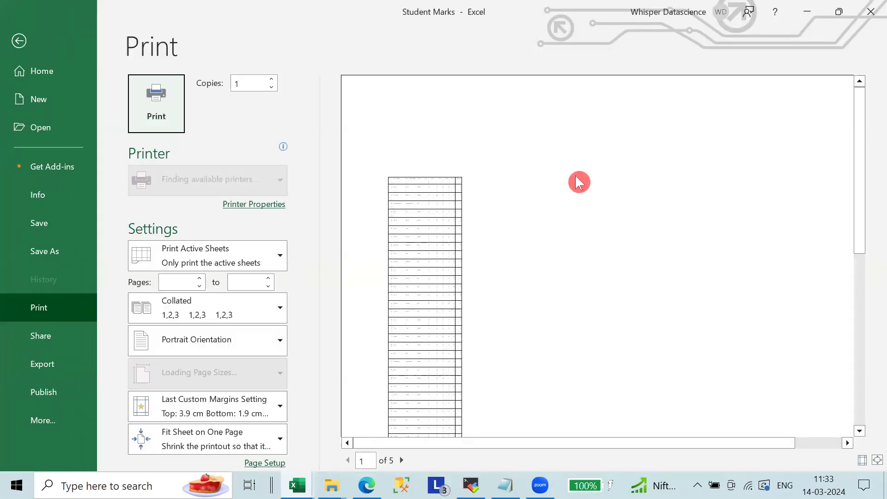
Switch the paper size to A4 and apply Normal margins of 1.91 cm.
{"action": "scroll", "coordinate": [568, 212], "scroll_direction": "down", "scroll_amount": 3}
{"action": "scroll", "coordinate": [568, 212], "scroll_direction": "down", "scroll_amount": 3}
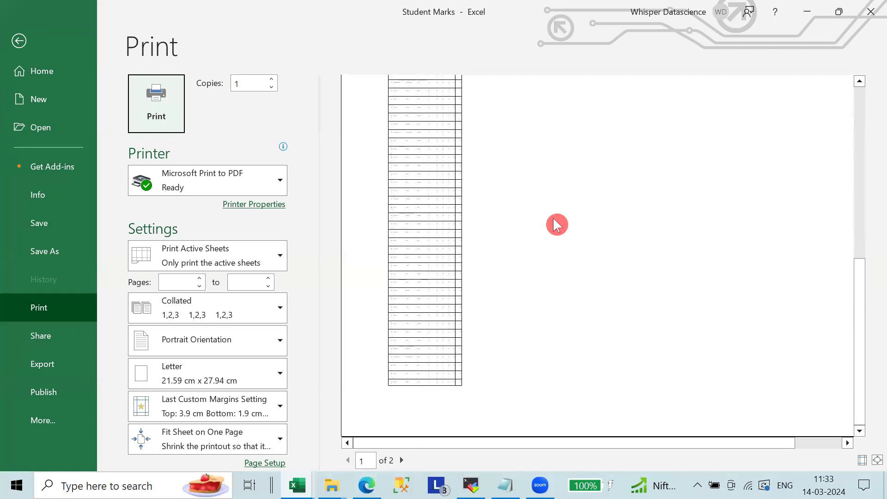
{"action": "scroll", "coordinate": [555, 225], "scroll_direction": "up", "scroll_amount": 5}
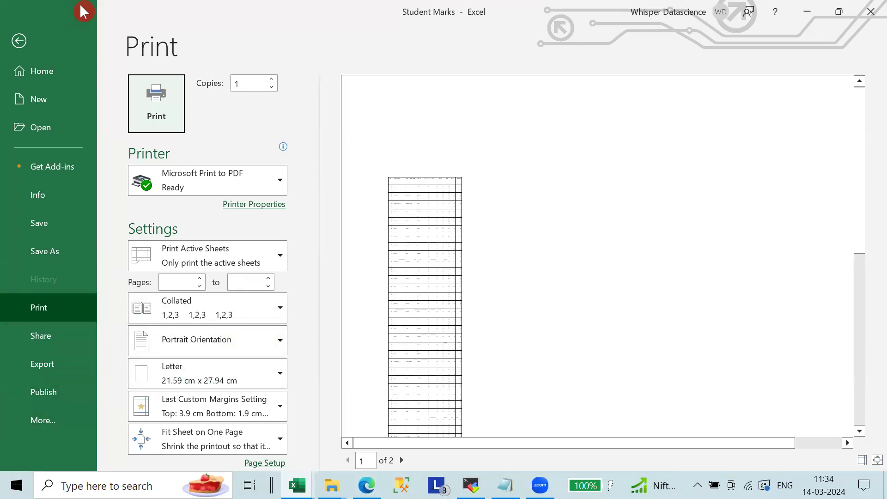
{"action": "left_click", "coordinate": [224, 365]}
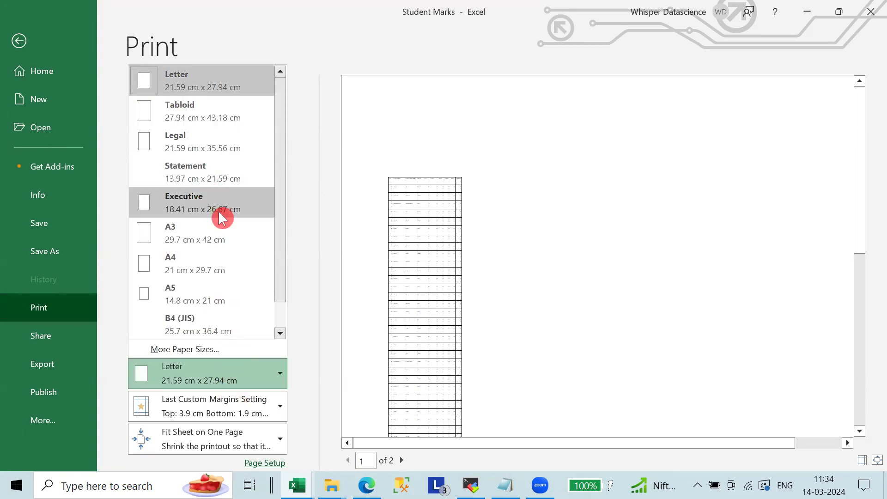
{"action": "left_click", "coordinate": [222, 253]}
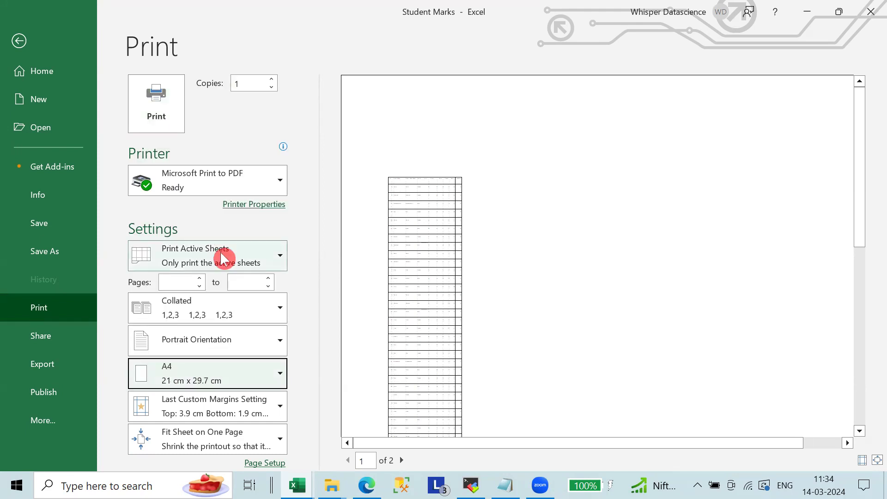
{"action": "left_click", "coordinate": [215, 406]}
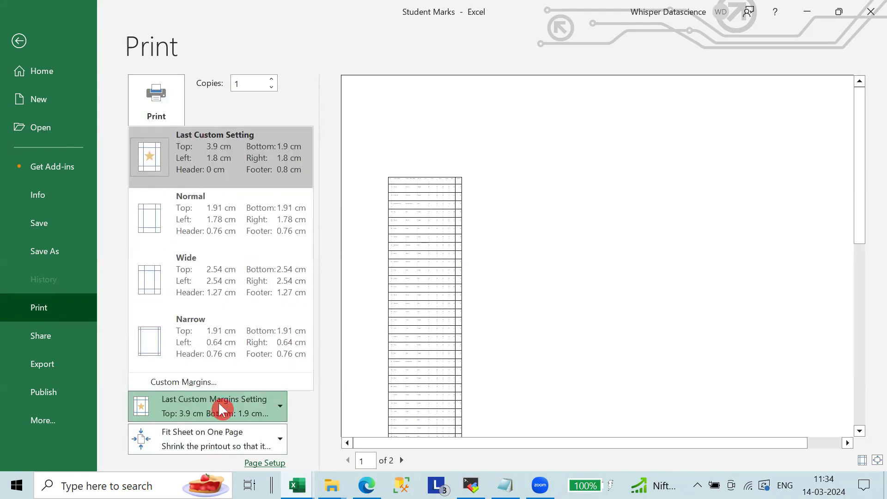
{"action": "left_click", "coordinate": [204, 216]}
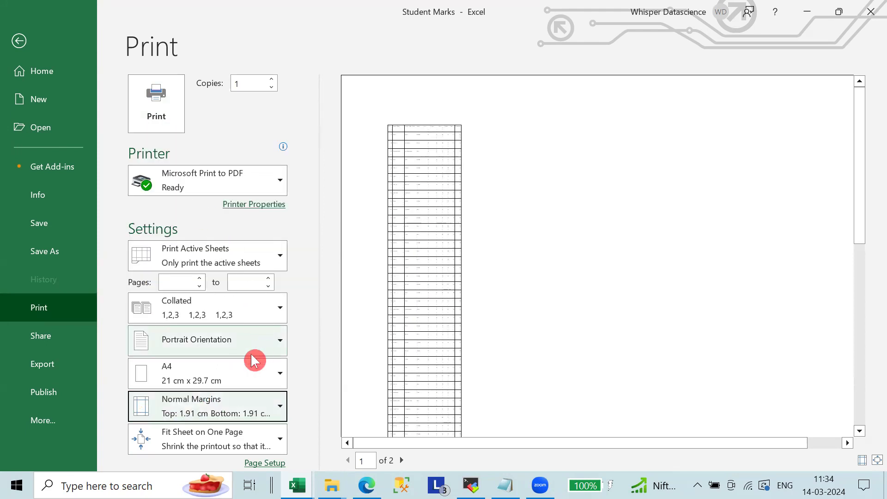
Keep Fit Sheet on One Page and active-sheet printing, then check both preview pages.
{"action": "left_click", "coordinate": [230, 440]}
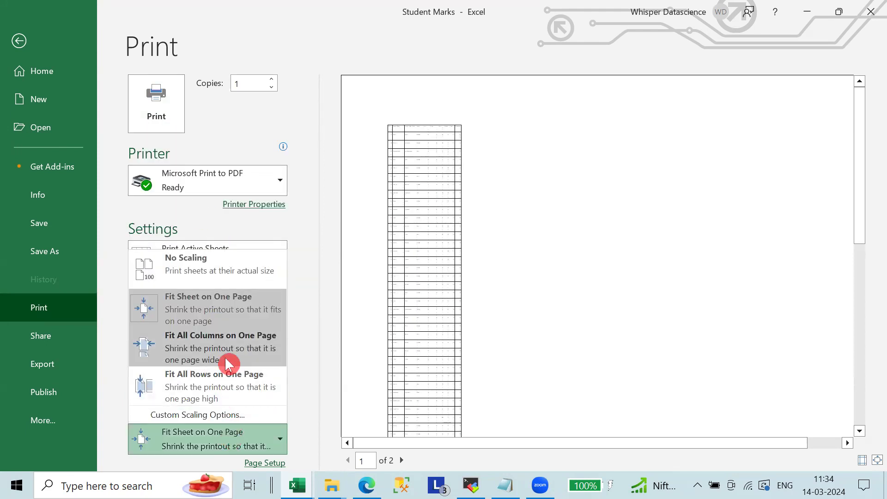
{"action": "left_click", "coordinate": [218, 311]}
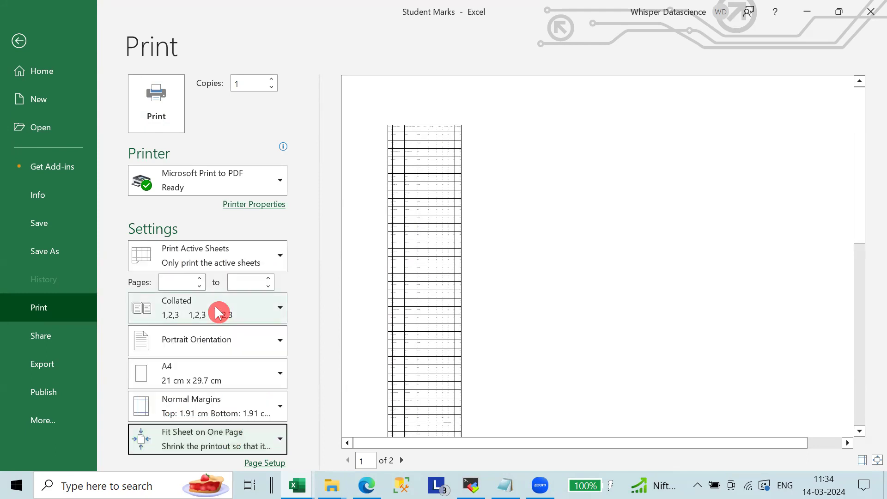
{"action": "left_click", "coordinate": [198, 252]}
{"action": "left_click", "coordinate": [214, 291]}
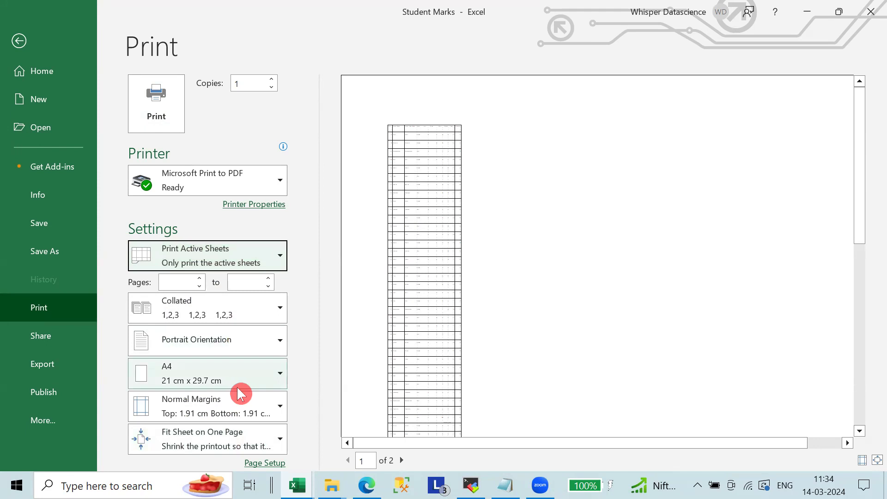
{"action": "left_click", "coordinate": [405, 460]}
{"action": "left_click", "coordinate": [348, 460]}
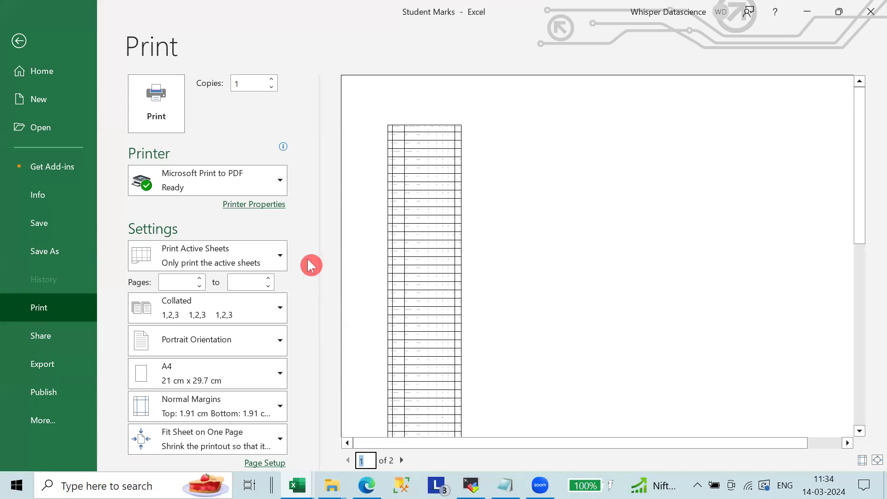
Keep Microsoft Print to PDF as the printer and print the Student Marks sheet.
{"action": "left_click", "coordinate": [234, 181]}
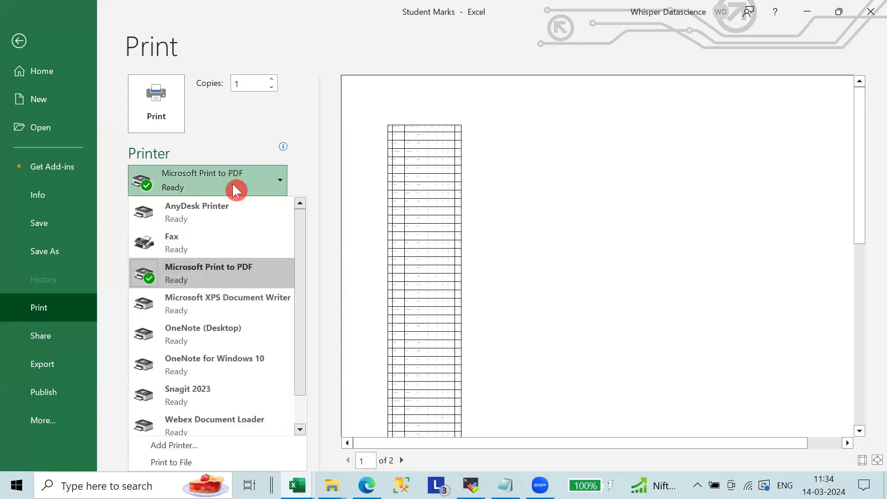
{"action": "left_click", "coordinate": [190, 276]}
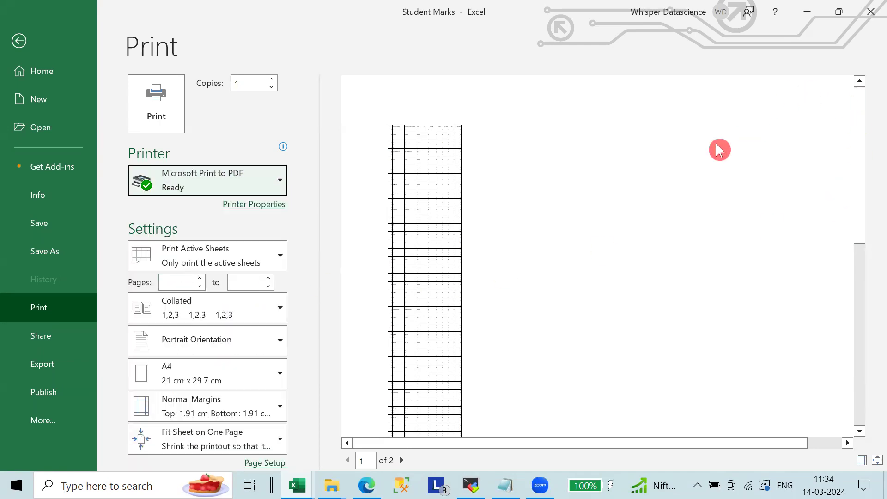
{"action": "scroll", "coordinate": [600, 246], "scroll_direction": "down", "scroll_amount": 2}
{"action": "scroll", "coordinate": [600, 245], "scroll_direction": "down", "scroll_amount": 3}
{"action": "scroll", "coordinate": [599, 245], "scroll_direction": "up", "scroll_amount": 2}
{"action": "scroll", "coordinate": [600, 245], "scroll_direction": "up", "scroll_amount": 3}
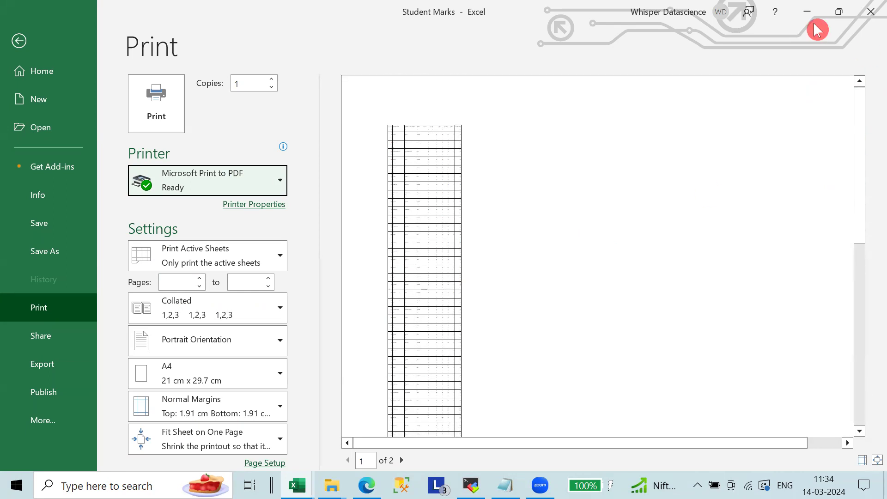
{"action": "left_click", "coordinate": [245, 187]}
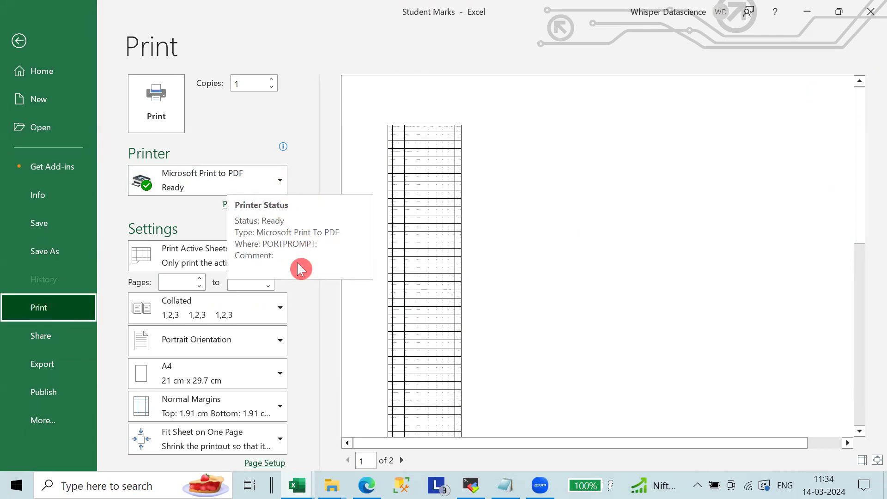
{"action": "left_click", "coordinate": [278, 185]}
{"action": "scroll", "coordinate": [251, 324], "scroll_direction": "down", "scroll_amount": 1}
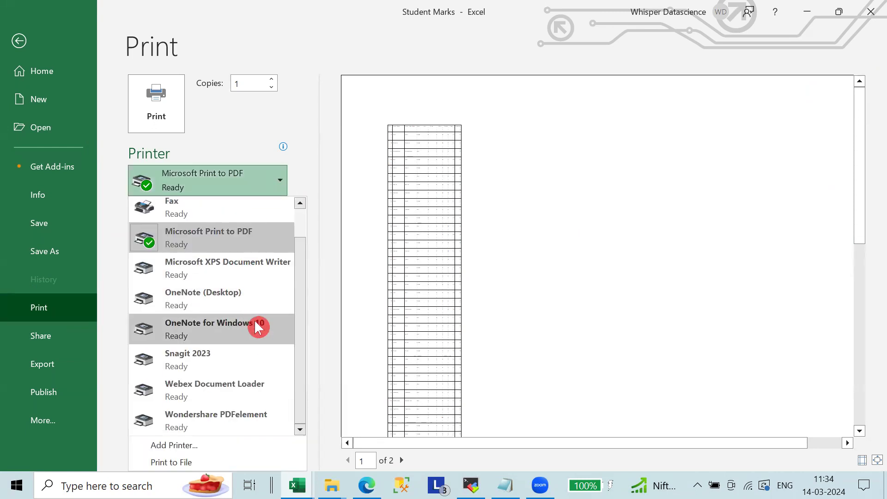
{"action": "scroll", "coordinate": [257, 327], "scroll_direction": "up", "scroll_amount": 1}
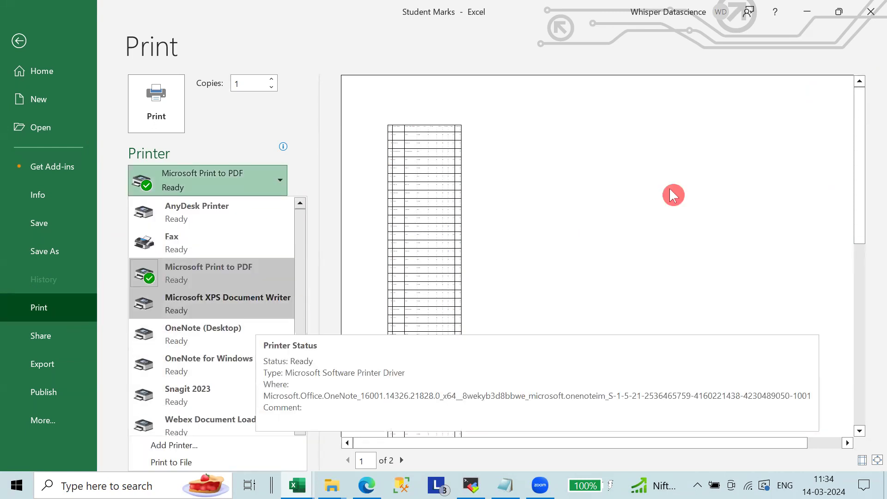
{"action": "left_click", "coordinate": [673, 194]}
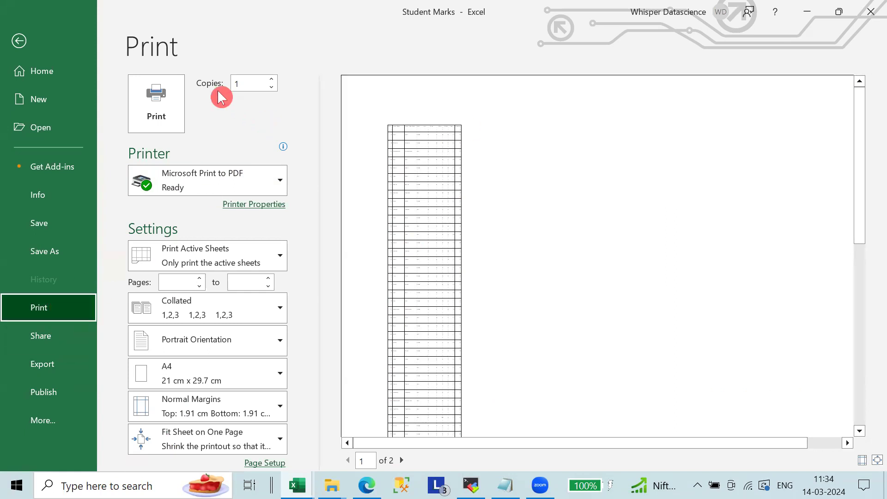
{"action": "left_click", "coordinate": [166, 105]}
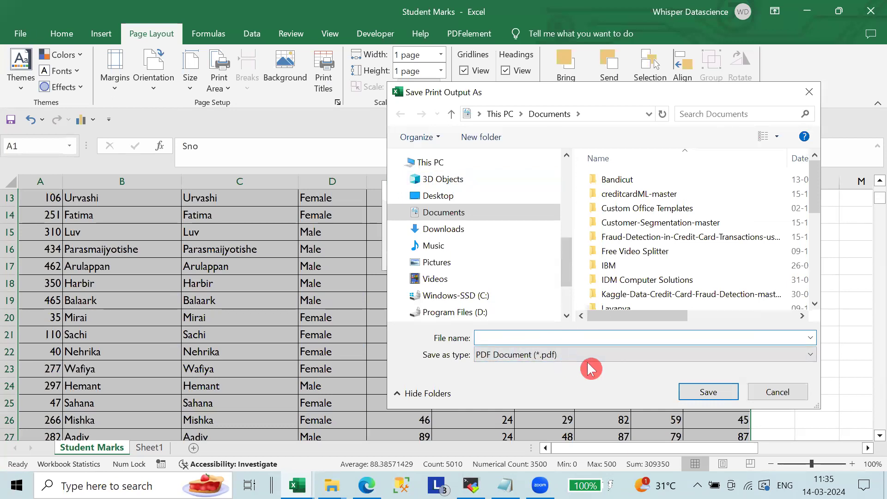
Save the print output as students_Marks_pdf inside the bills folder on the Desktop.
{"action": "type", "text": "students_Marks_pdf"}
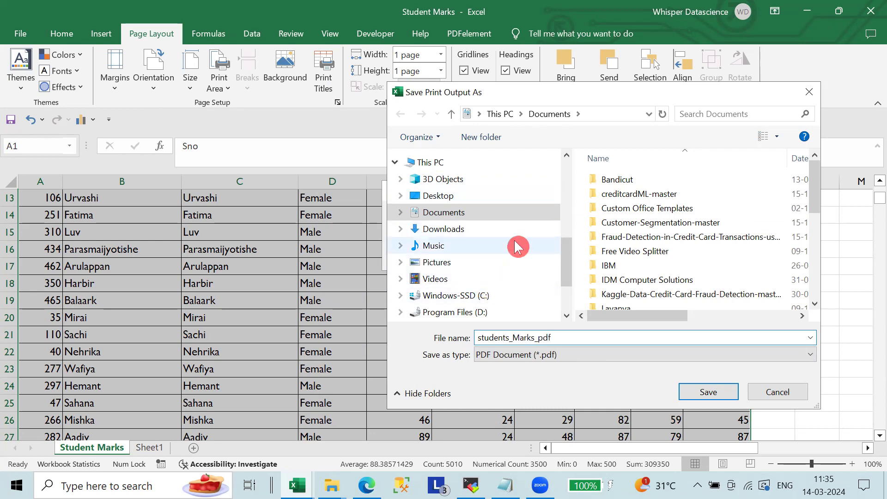
{"action": "left_click", "coordinate": [457, 196]}
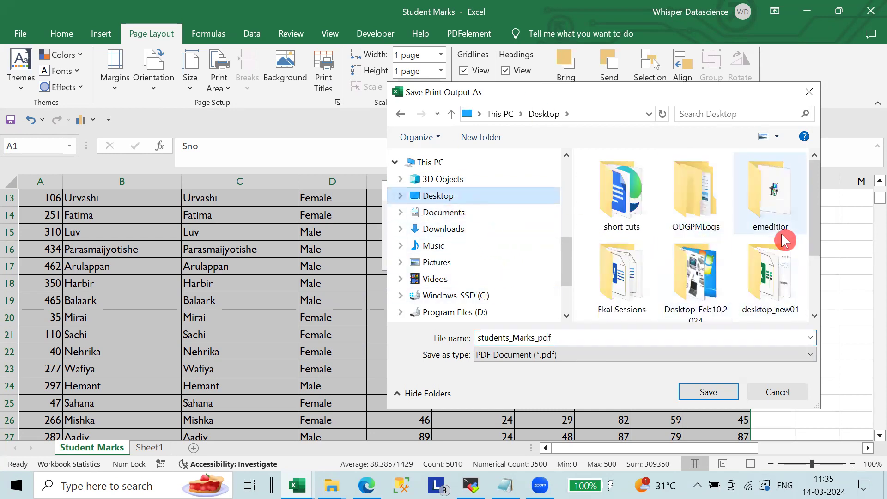
{"action": "scroll", "coordinate": [679, 319], "scroll_direction": "down", "scroll_amount": 2}
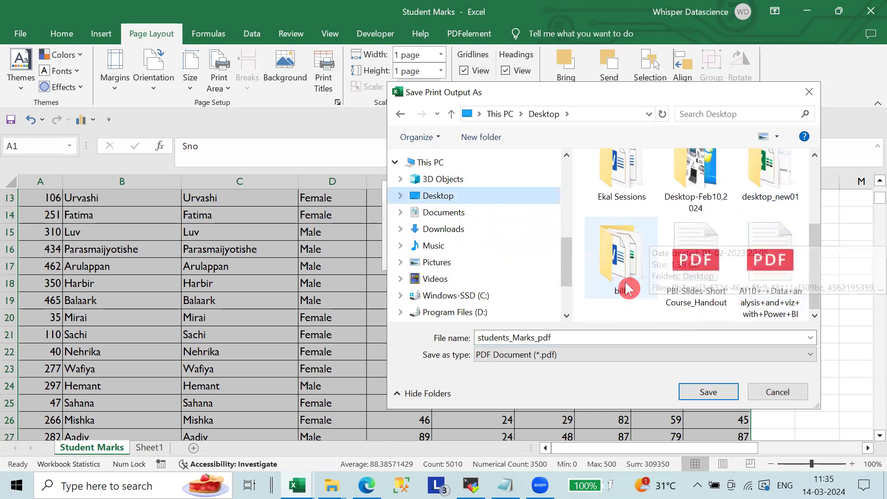
{"action": "double_click", "coordinate": [600, 273]}
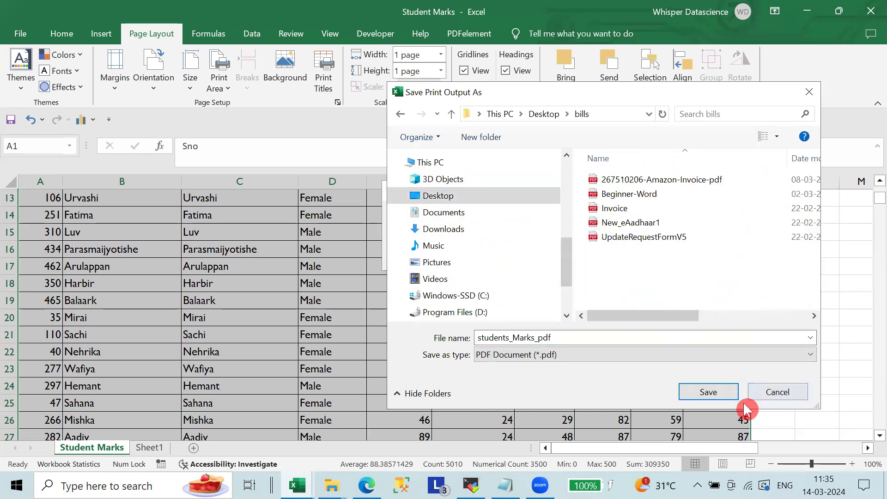
{"action": "left_click", "coordinate": [717, 391]}
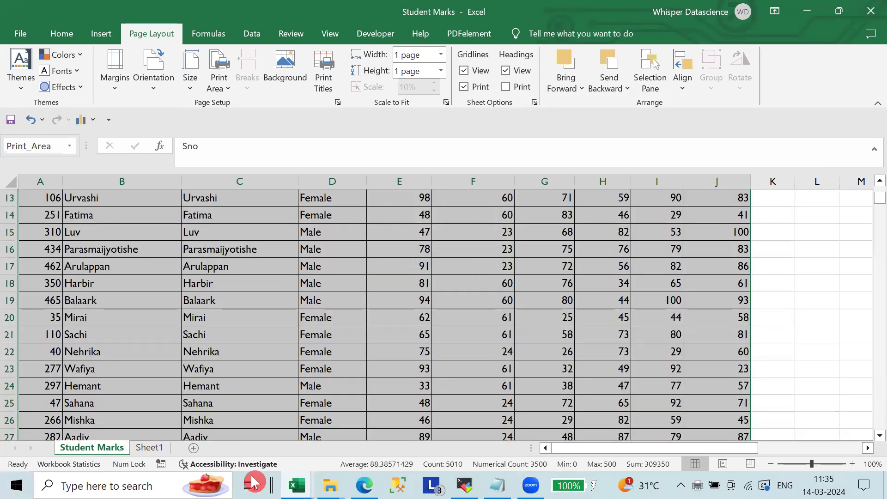
Minimize both workbooks and open students_Marks_pdf from the bills folder in Edge.
{"action": "left_click", "coordinate": [330, 485]}
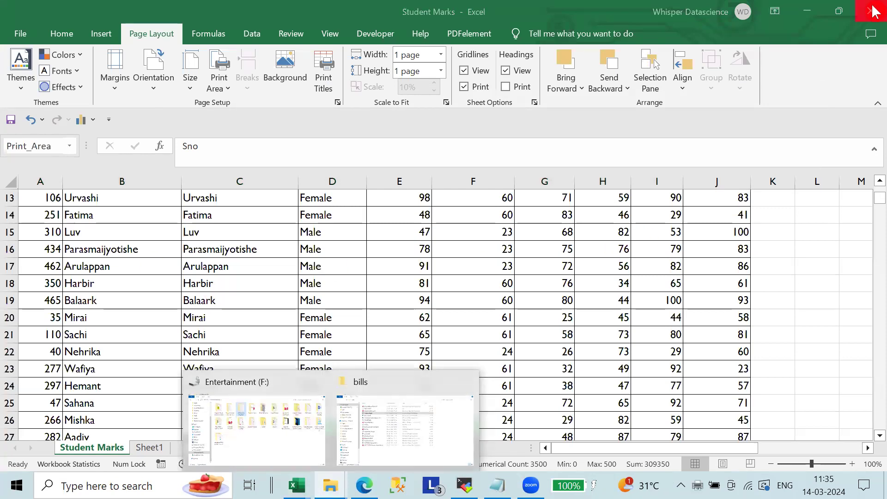
{"action": "left_click", "coordinate": [812, 8]}
{"action": "left_click", "coordinate": [812, 9]}
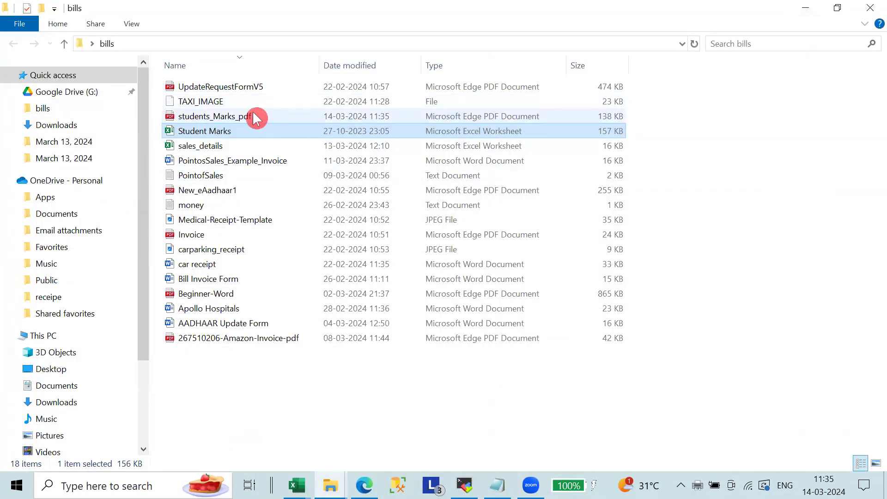
{"action": "left_click", "coordinate": [256, 117]}
{"action": "double_click", "coordinate": [257, 117]}
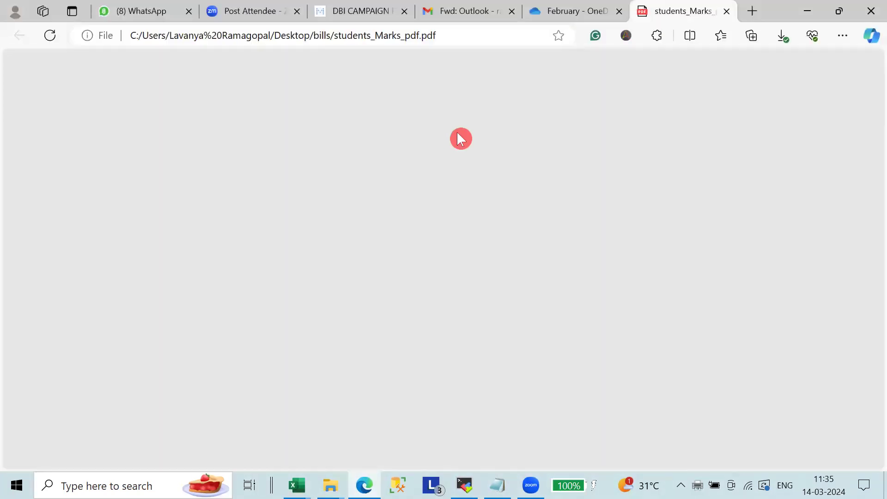
Scroll through both pages of students_Marks_pdf in Edge, then close its tab.
{"action": "scroll", "coordinate": [468, 210], "scroll_direction": "down", "scroll_amount": 2}
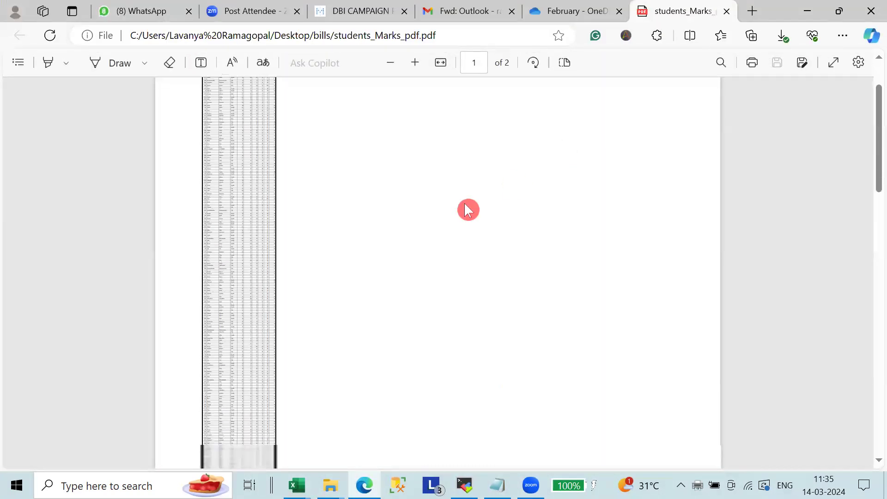
{"action": "scroll", "coordinate": [467, 209], "scroll_direction": "down", "scroll_amount": 10}
{"action": "scroll", "coordinate": [468, 210], "scroll_direction": "up", "scroll_amount": 10}
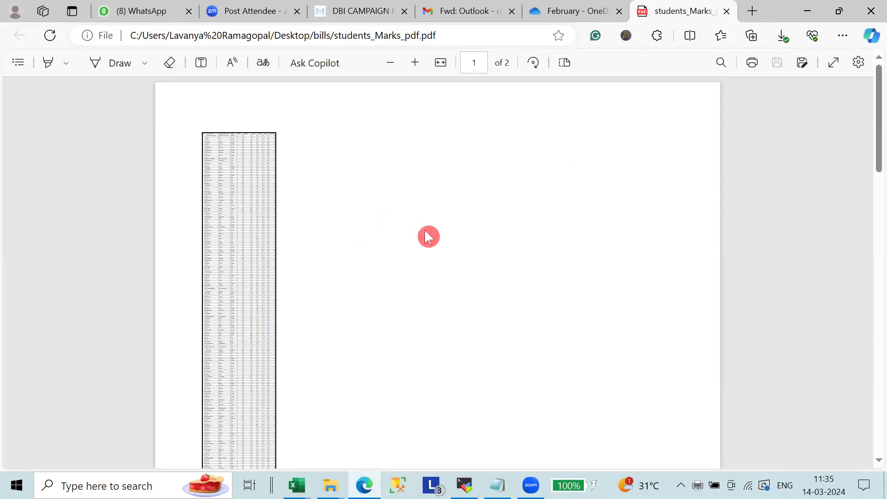
{"action": "scroll", "coordinate": [427, 236], "scroll_direction": "down", "scroll_amount": 10}
{"action": "scroll", "coordinate": [428, 236], "scroll_direction": "up", "scroll_amount": 10}
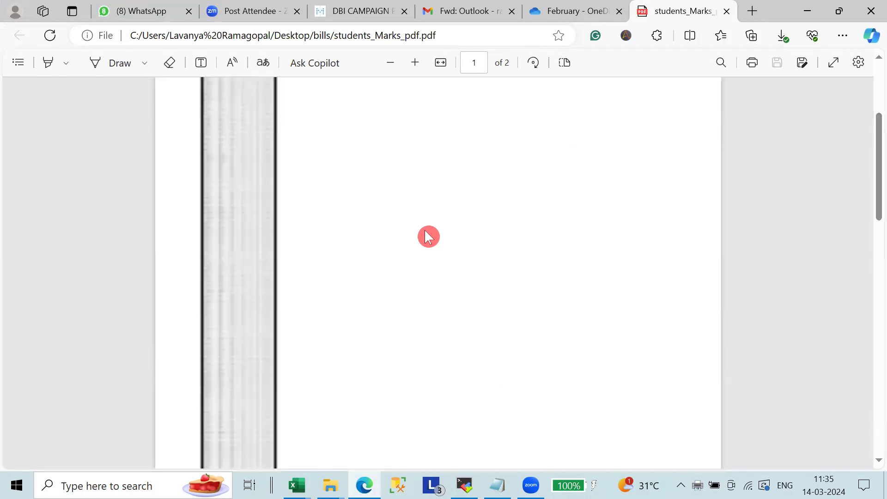
{"action": "left_click", "coordinate": [727, 11]}
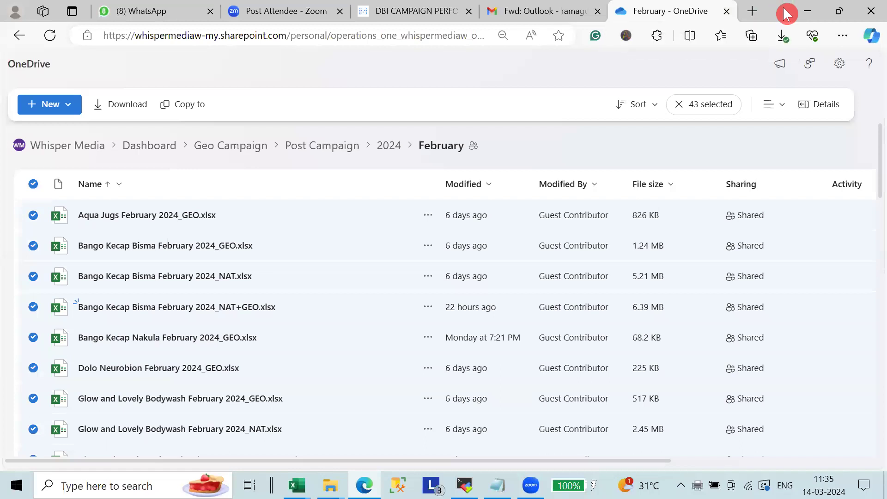
Return to the Student Marks workbook, glancing at Background and Print Area options without changes.
{"action": "left_click", "coordinate": [806, 11]}
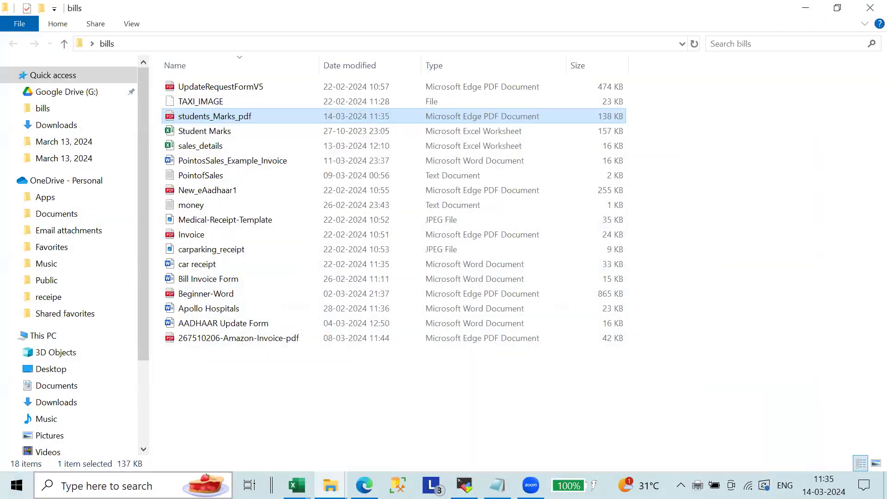
{"action": "left_click", "coordinate": [296, 485]}
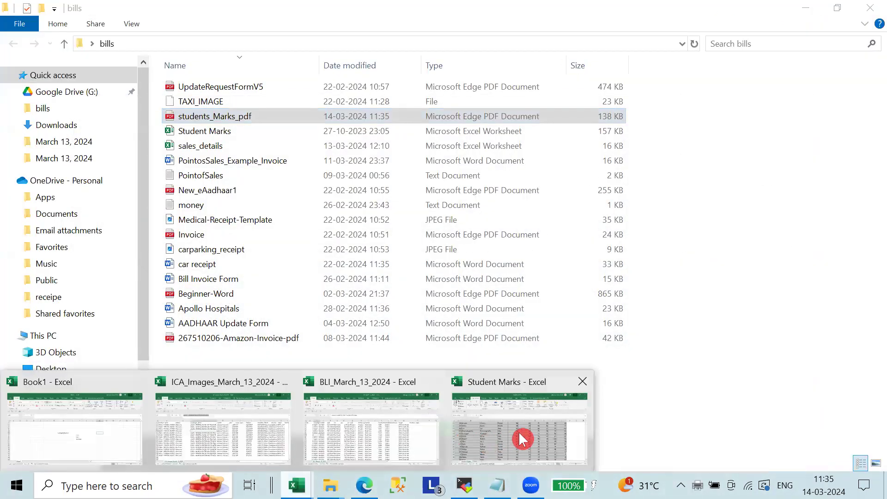
{"action": "scroll", "coordinate": [357, 318], "scroll_direction": "up", "scroll_amount": 1}
{"action": "scroll", "coordinate": [356, 318], "scroll_direction": "up", "scroll_amount": 3}
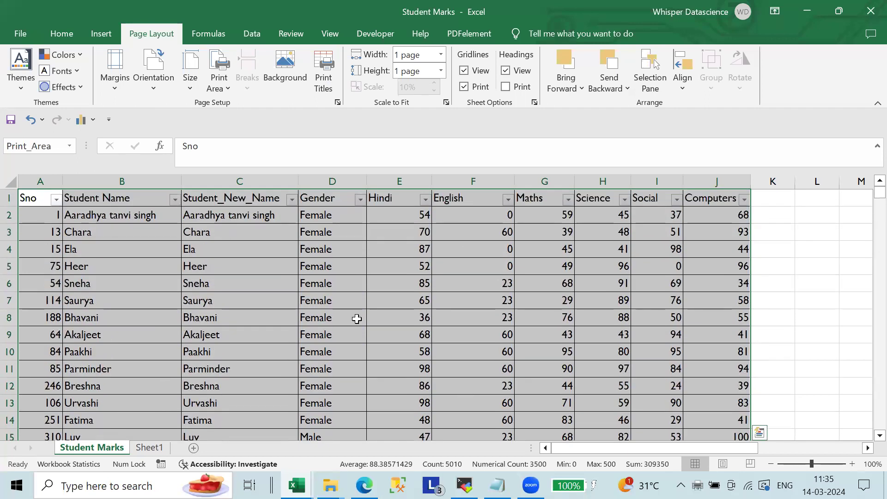
{"action": "scroll", "coordinate": [356, 318], "scroll_direction": "down", "scroll_amount": 7}
{"action": "scroll", "coordinate": [356, 318], "scroll_direction": "down", "scroll_amount": 20}
{"action": "scroll", "coordinate": [356, 317], "scroll_direction": "down", "scroll_amount": 20}
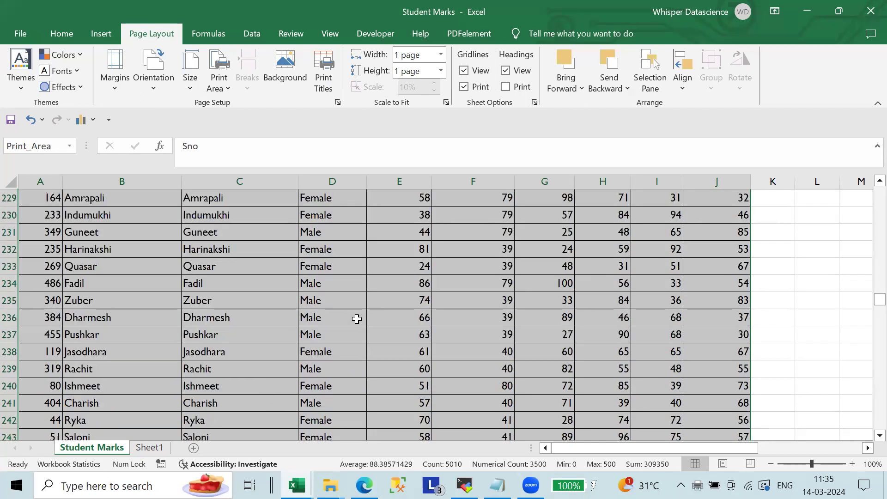
{"action": "scroll", "coordinate": [558, 210], "scroll_direction": "up", "scroll_amount": 20}
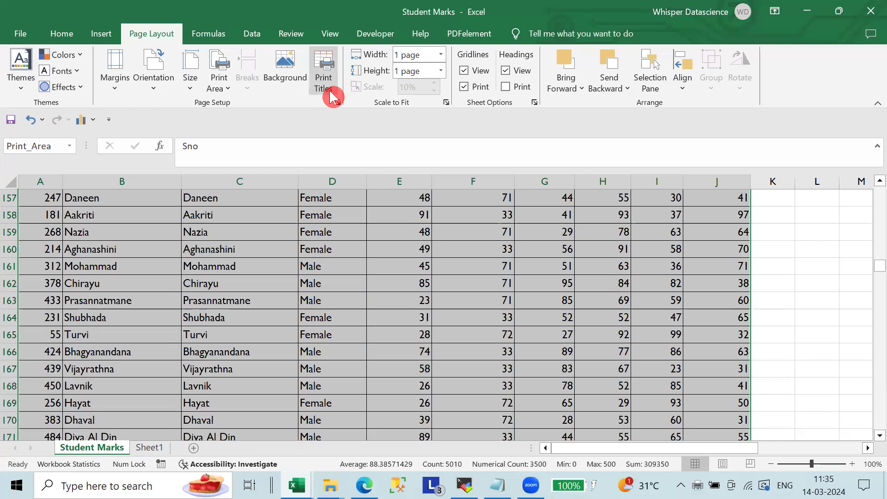
{"action": "left_click", "coordinate": [286, 80]}
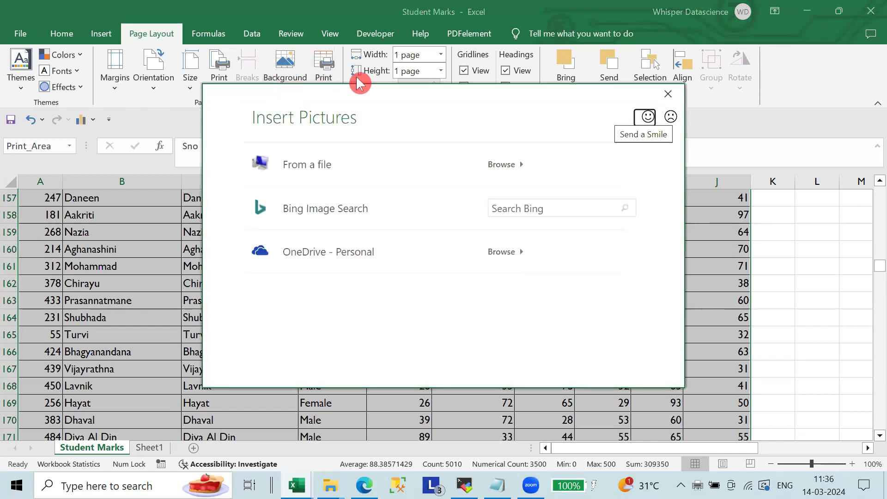
{"action": "left_click", "coordinate": [668, 93]}
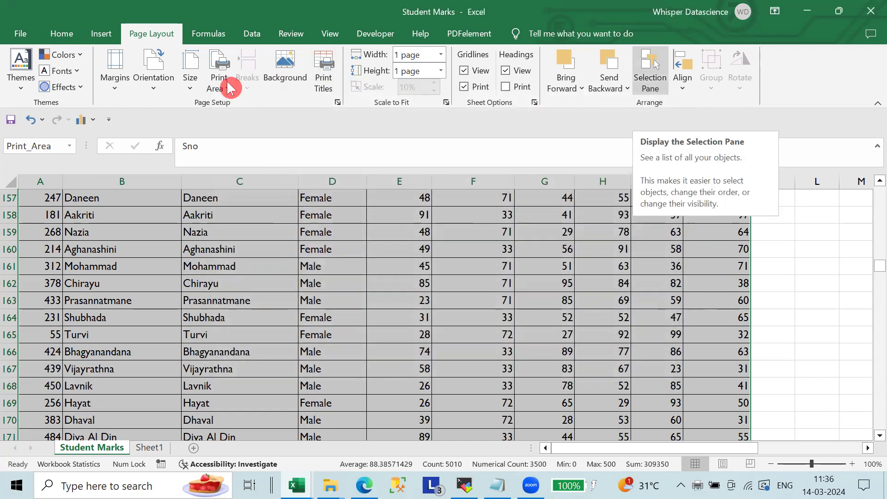
{"action": "left_click", "coordinate": [229, 84]}
{"action": "left_click", "coordinate": [199, 86]}
Set the paper size to A4 and keep portrait orientation.
{"action": "left_click", "coordinate": [199, 85]}
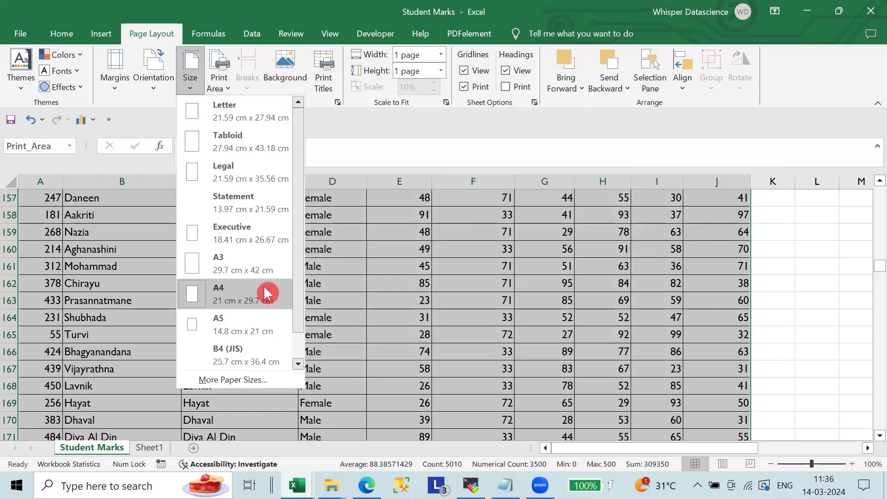
{"action": "left_click", "coordinate": [265, 293]}
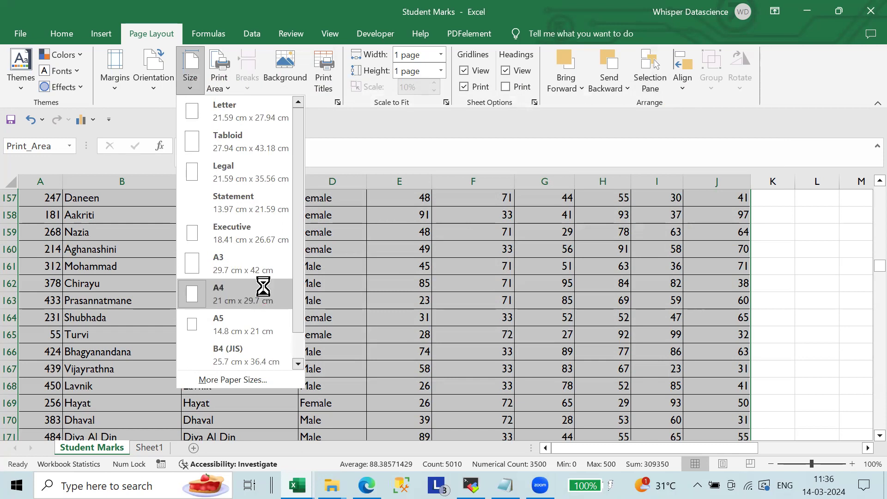
{"action": "left_click", "coordinate": [150, 87]}
{"action": "left_click", "coordinate": [169, 111]}
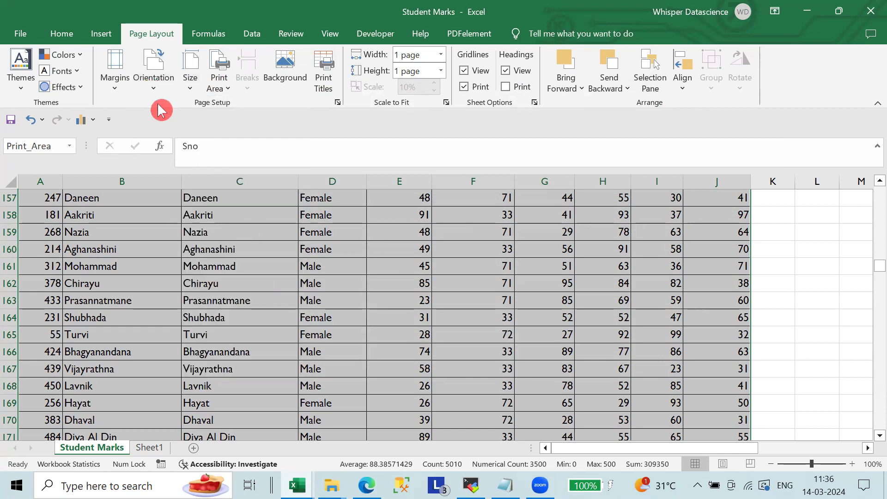
{"action": "left_click", "coordinate": [118, 87]}
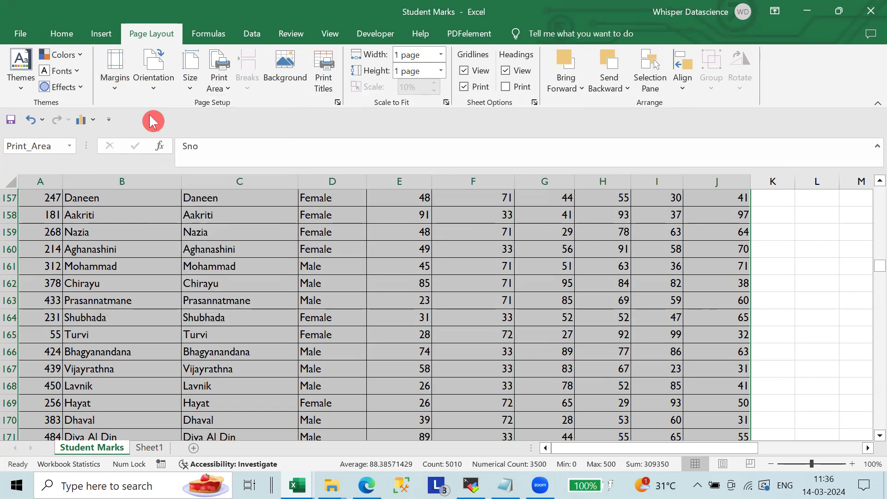
Change the Student Marks table font from Gill Sans MT to Arial at size 12.
{"action": "left_click", "coordinate": [56, 33]}
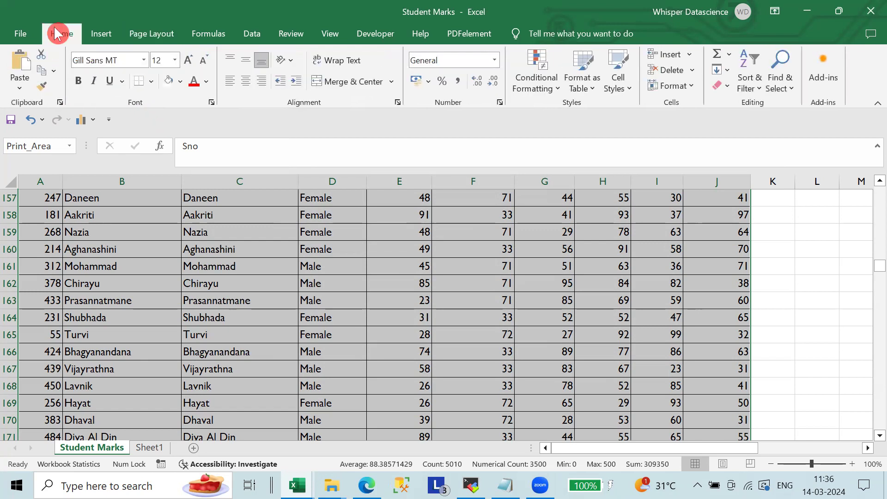
{"action": "left_click", "coordinate": [175, 62]}
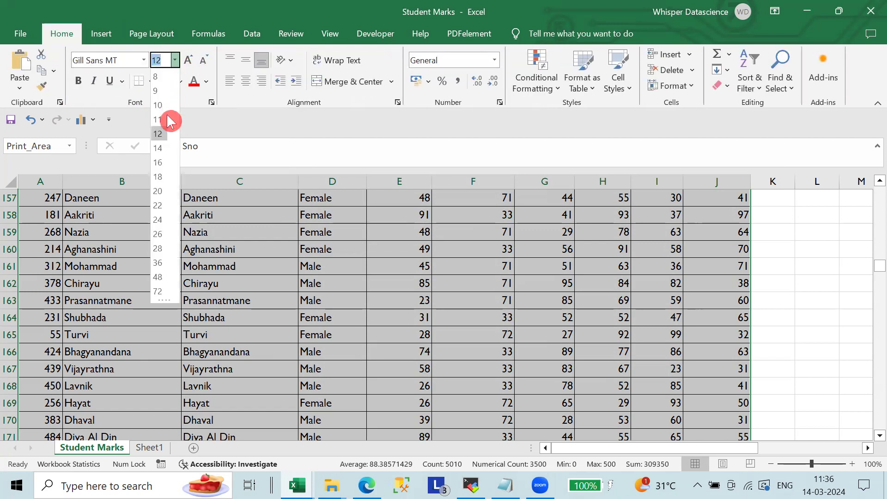
{"action": "left_click", "coordinate": [158, 133]}
{"action": "left_click", "coordinate": [144, 61]}
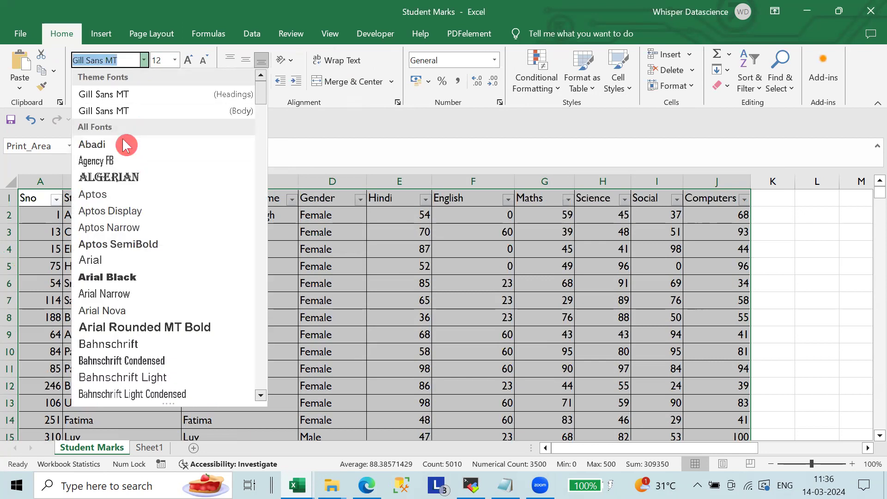
{"action": "left_click", "coordinate": [126, 260]}
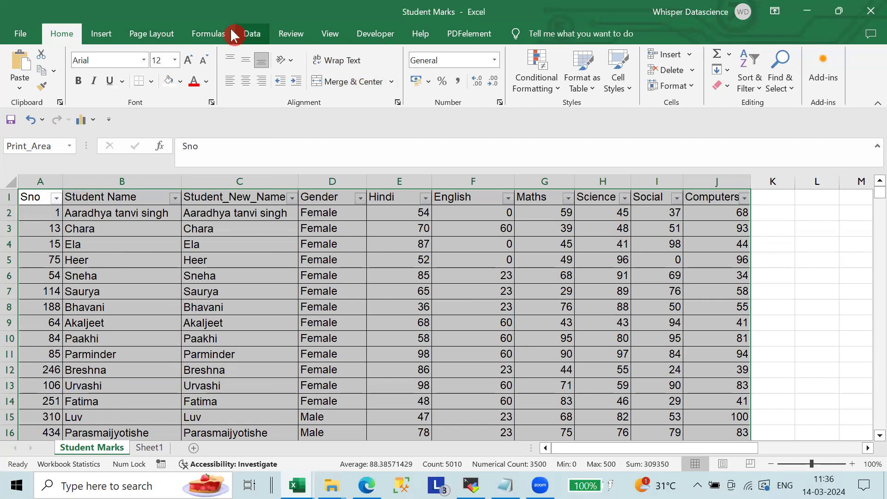
{"action": "left_click", "coordinate": [151, 33]}
Set the print area to the selection, reselecting the table's columns and applying it again.
{"action": "left_click", "coordinate": [228, 88]}
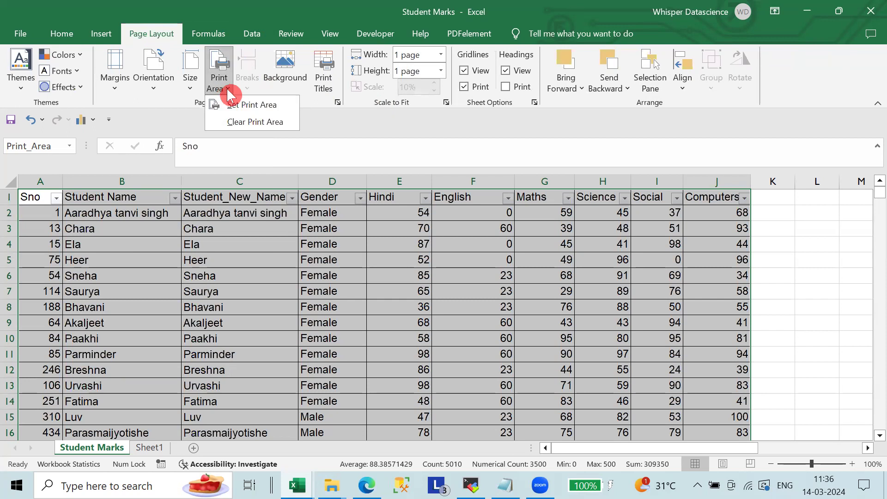
{"action": "left_click", "coordinate": [242, 105]}
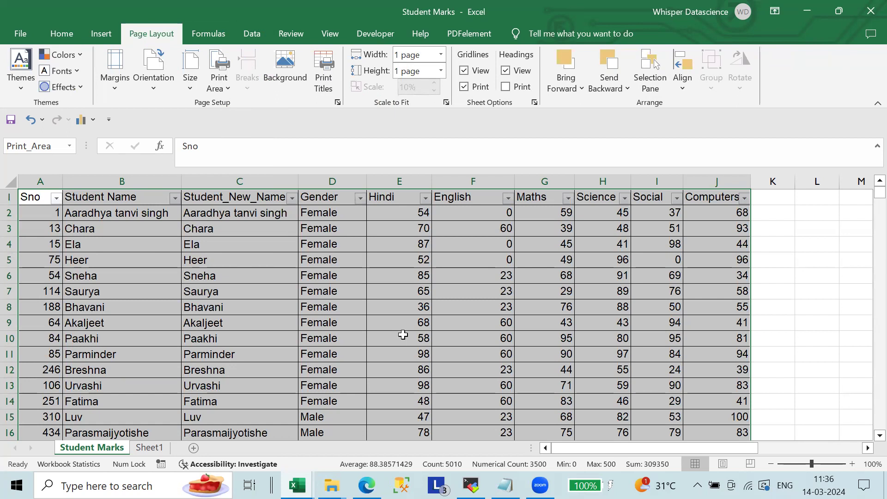
{"action": "left_click", "coordinate": [223, 86]}
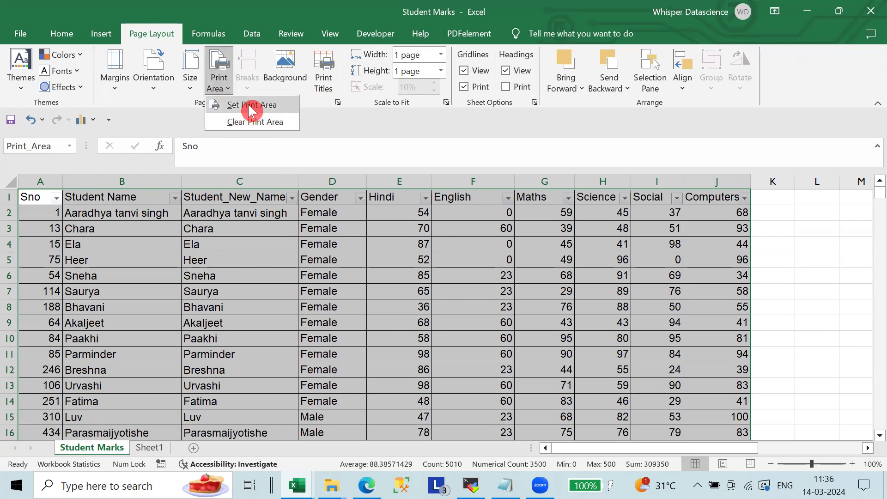
{"action": "left_click", "coordinate": [249, 105]}
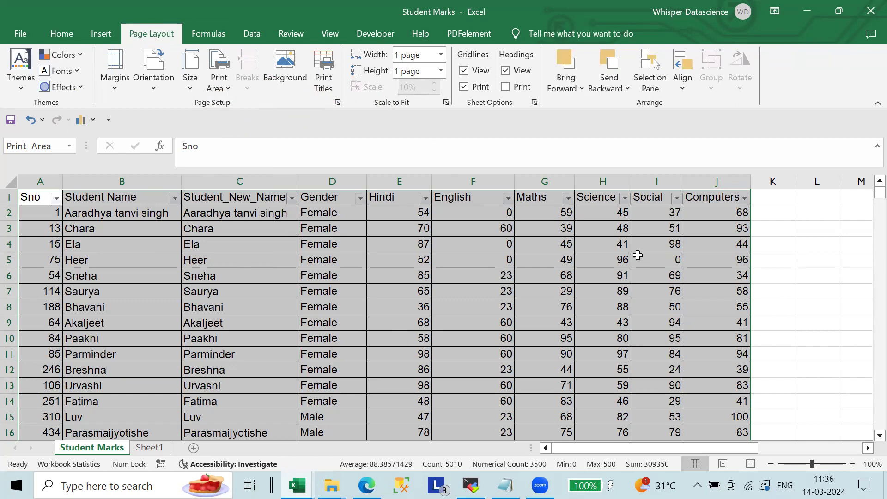
{"action": "left_click", "coordinate": [636, 258]}
{"action": "left_click", "coordinate": [397, 199]}
{"action": "mouse_move", "coordinate": [697, 181]}
{"action": "left_mouse_down"}
{"action": "mouse_move", "coordinate": [4, 162]}
{"action": "mouse_move", "coordinate": [27, 181]}
{"action": "left_mouse_up"}
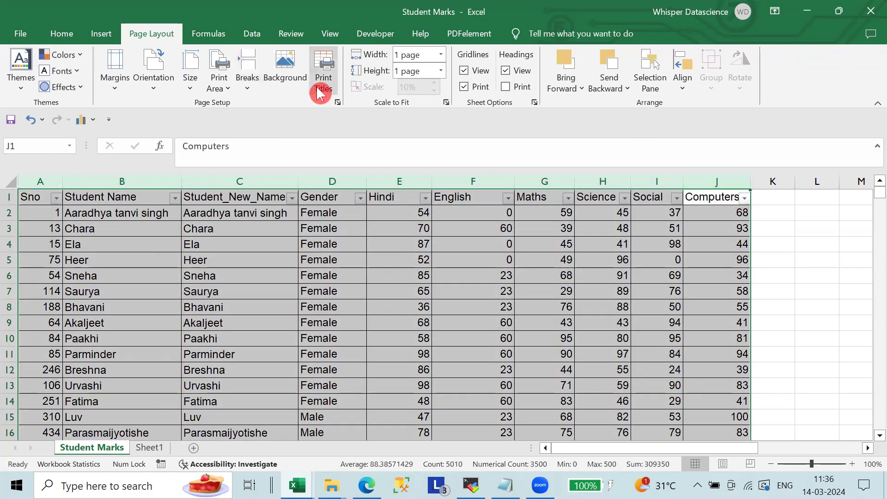
{"action": "left_click", "coordinate": [225, 83]}
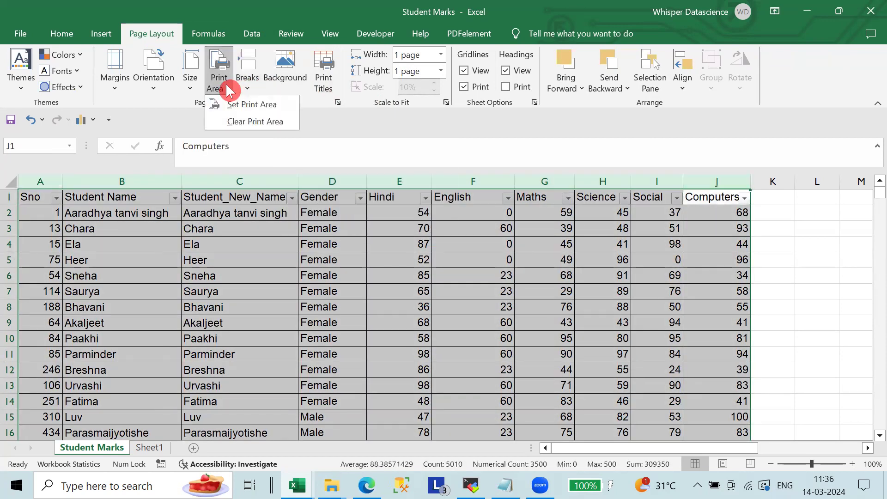
{"action": "left_click", "coordinate": [254, 104]}
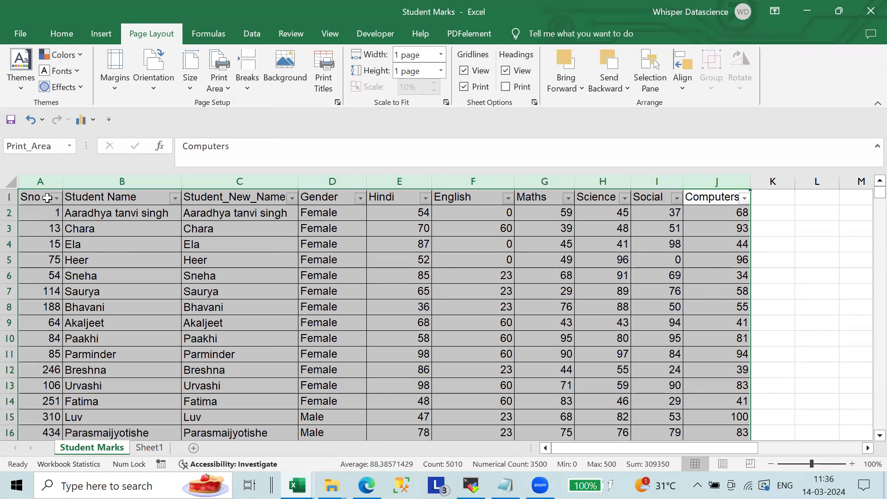
Select the table from the header row down to row 501 and set A1:J501 as the print area.
{"action": "left_click_drag", "start_coordinate": [47, 198], "coordinate": [715, 227]}
{"action": "scroll", "coordinate": [693, 245], "scroll_direction": "down", "scroll_amount": 2}
{"action": "scroll", "coordinate": [672, 263], "scroll_direction": "down", "scroll_amount": 20}
{"action": "scroll", "coordinate": [672, 263], "scroll_direction": "down", "scroll_amount": 20}
{"action": "scroll", "coordinate": [669, 265], "scroll_direction": "down", "scroll_amount": 20}
{"action": "scroll", "coordinate": [672, 261], "scroll_direction": "down", "scroll_amount": 20}
{"action": "scroll", "coordinate": [674, 261], "scroll_direction": "down", "scroll_amount": 20}
{"action": "scroll", "coordinate": [672, 263], "scroll_direction": "down", "scroll_amount": 20}
{"action": "scroll", "coordinate": [693, 262], "scroll_direction": "up", "scroll_amount": 12}
{"action": "scroll", "coordinate": [706, 261], "scroll_direction": "up", "scroll_amount": 4}
{"action": "scroll", "coordinate": [739, 319], "scroll_direction": "up", "scroll_amount": 1}
{"action": "left_click", "coordinate": [739, 319], "text": "shift"}
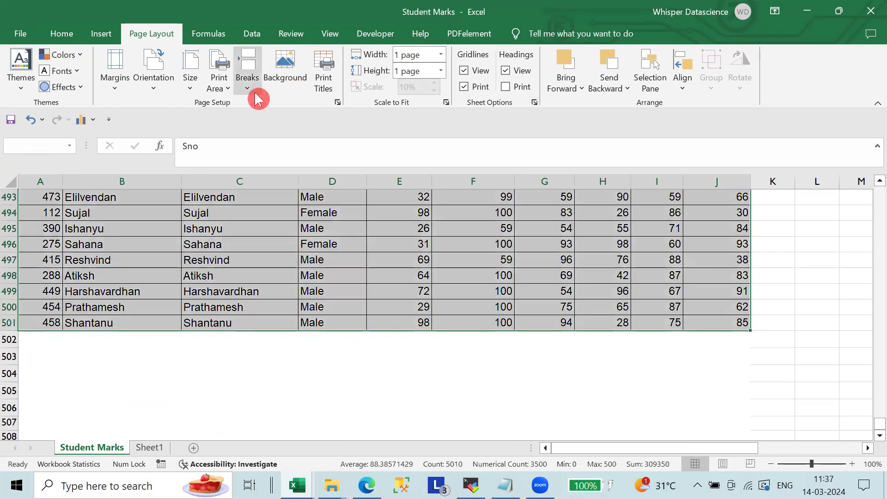
{"action": "left_click", "coordinate": [220, 88]}
{"action": "left_click", "coordinate": [241, 104]}
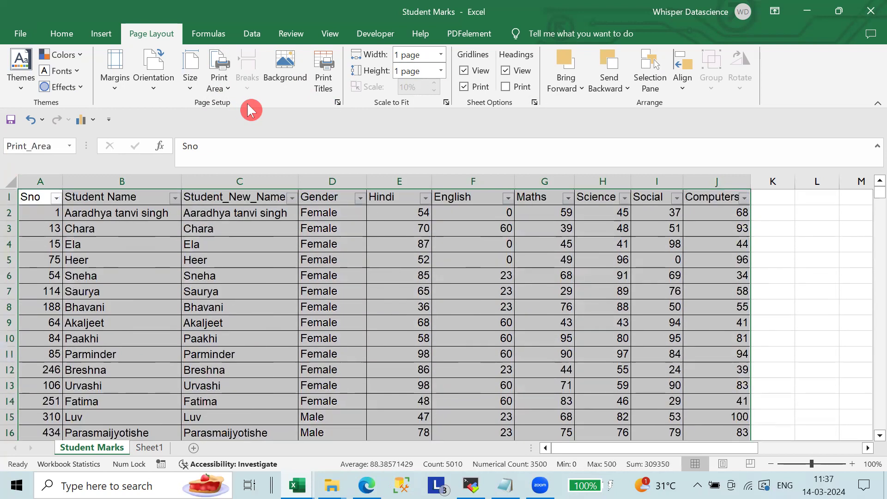
{"action": "left_click", "coordinate": [224, 86]}
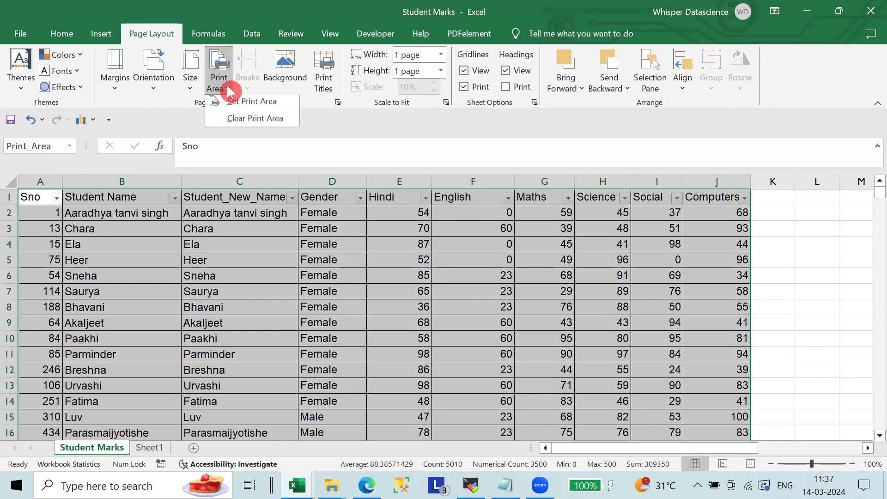
{"action": "left_click", "coordinate": [245, 106]}
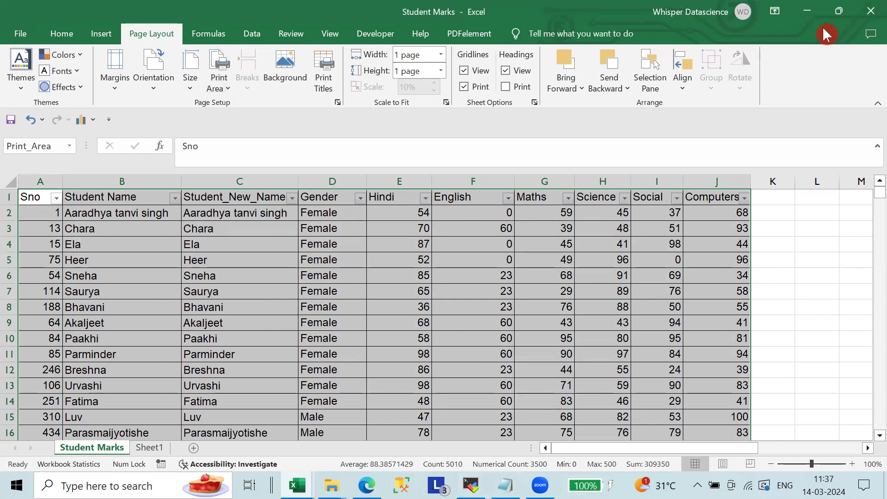
Bring the Student Marks workbook back to the front and open Page Setup.
{"action": "left_click", "coordinate": [811, 12]}
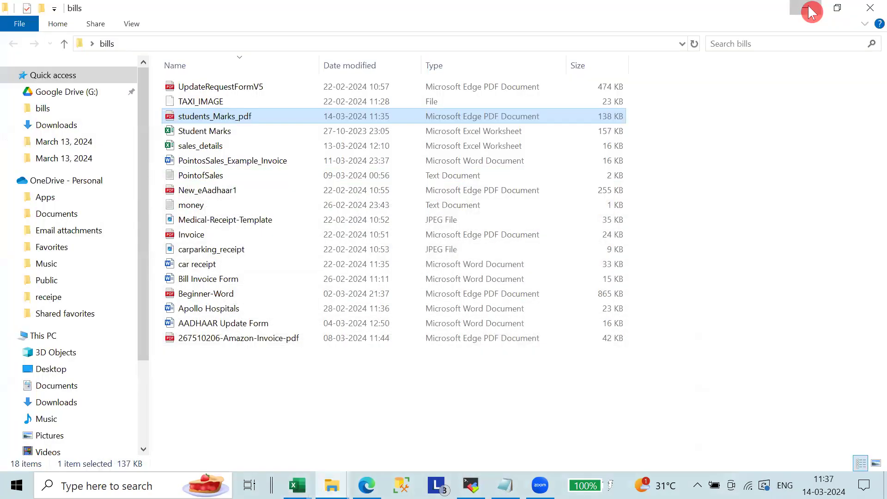
{"action": "left_click", "coordinate": [810, 12]}
{"action": "left_click", "coordinate": [297, 485]}
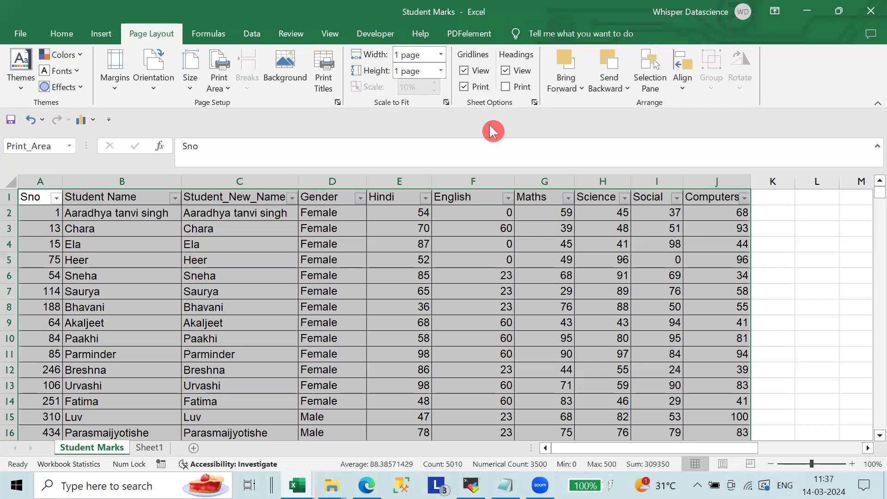
{"action": "left_click", "coordinate": [331, 88]}
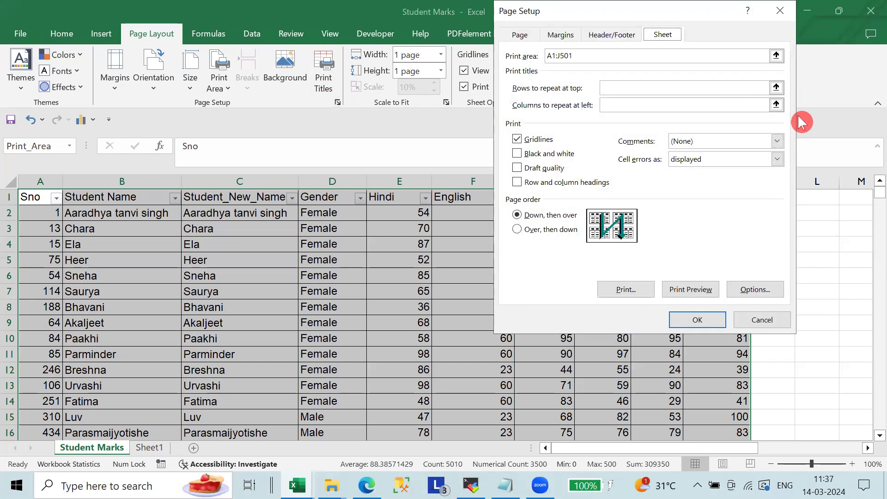
Center the printout horizontally and vertically and switch scaling to Adjust to a percentage.
{"action": "left_click", "coordinate": [625, 36]}
{"action": "left_click", "coordinate": [566, 39]}
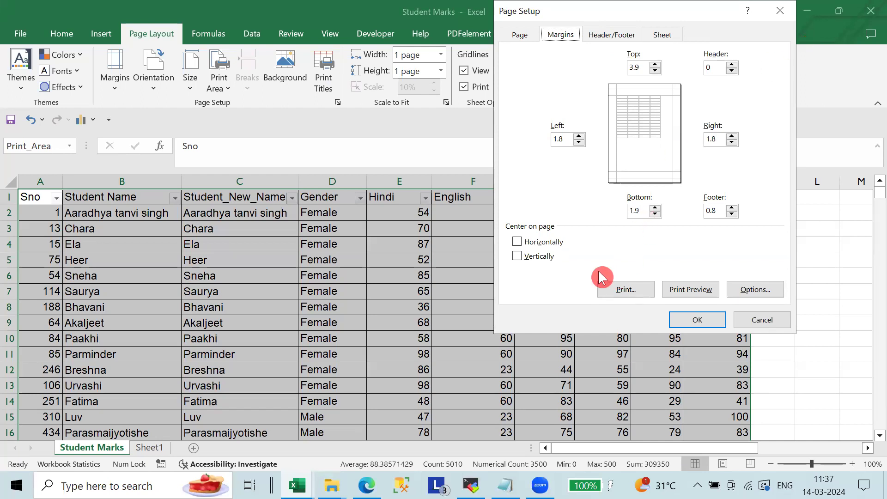
{"action": "left_click", "coordinate": [564, 243]}
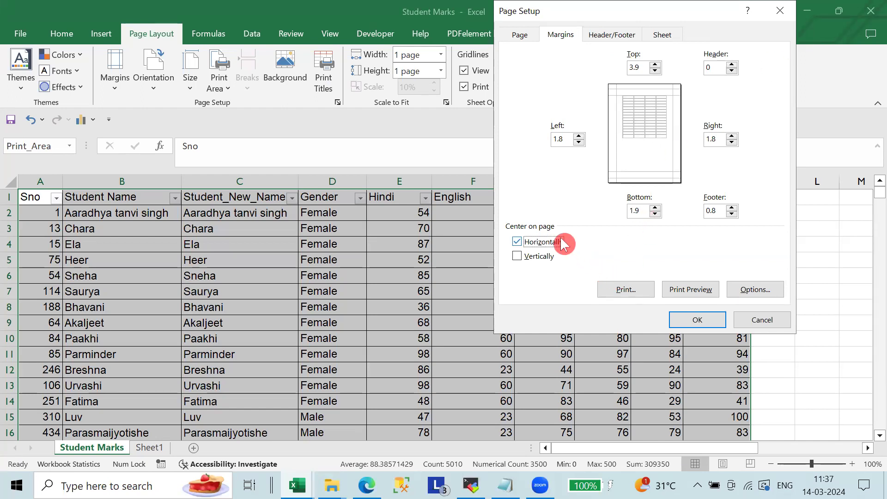
{"action": "left_click", "coordinate": [550, 257]}
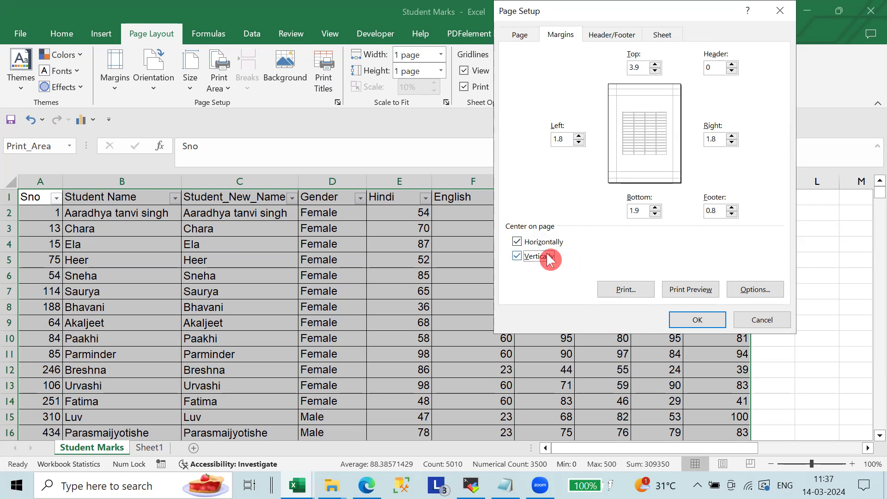
{"action": "left_click", "coordinate": [519, 35]}
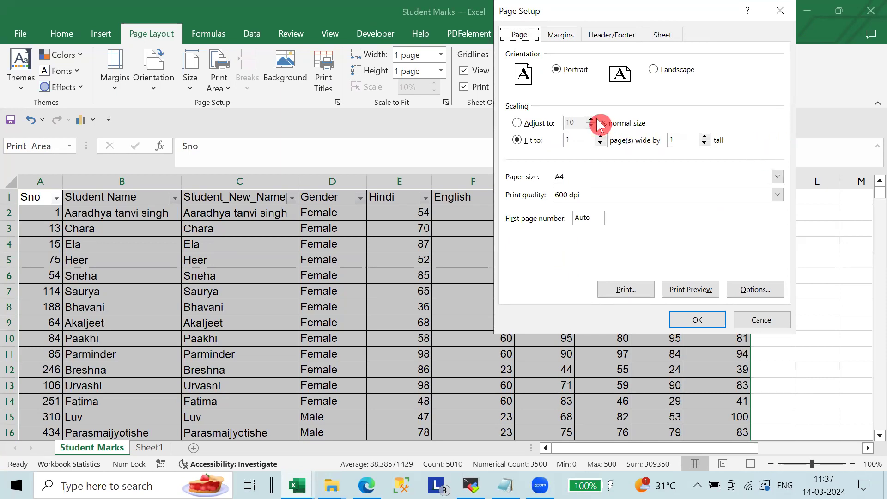
{"action": "left_click", "coordinate": [516, 123]}
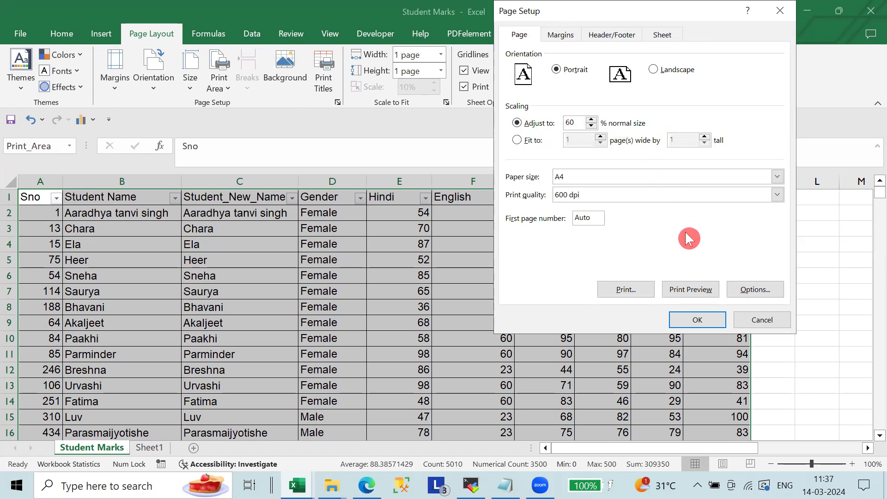
Preview the 60% scaled printout and scroll through its 8 A4 pages.
{"action": "left_click", "coordinate": [710, 287]}
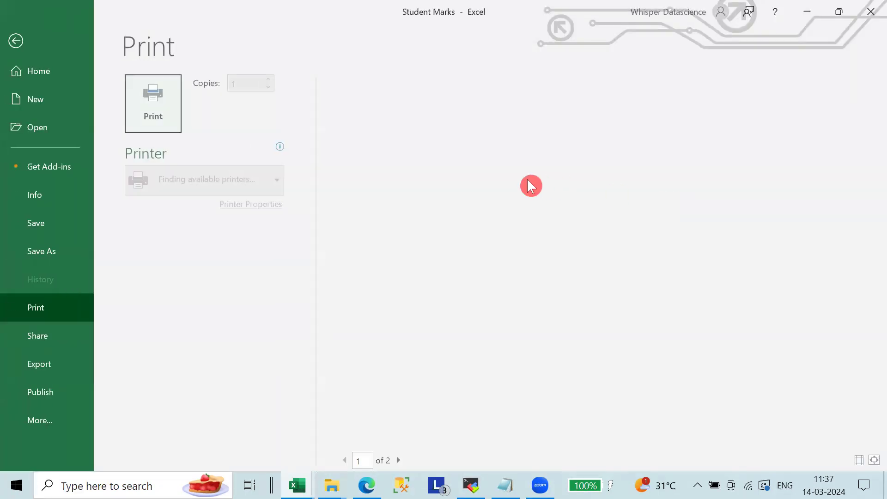
{"action": "scroll", "coordinate": [702, 287], "scroll_direction": "down", "scroll_amount": 5}
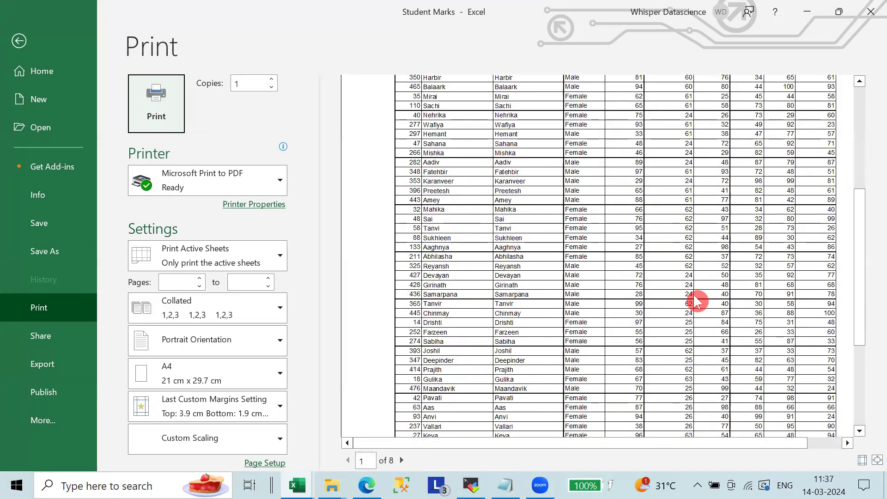
{"action": "scroll", "coordinate": [697, 307], "scroll_direction": "down", "scroll_amount": 1}
{"action": "scroll", "coordinate": [697, 307], "scroll_direction": "up", "scroll_amount": 3}
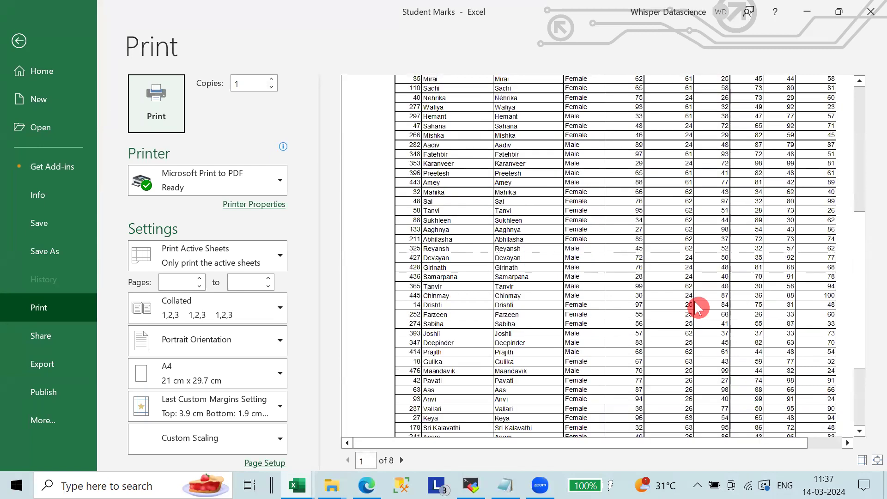
{"action": "scroll", "coordinate": [697, 307], "scroll_direction": "up", "scroll_amount": 3}
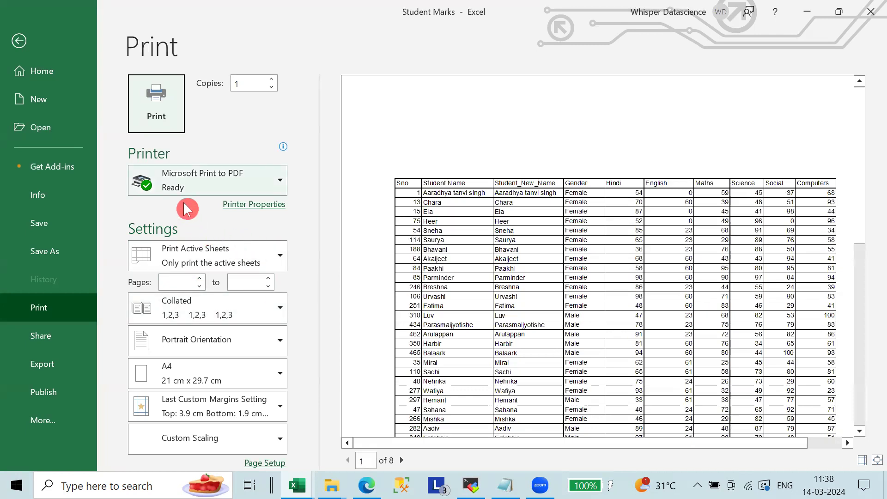
Print the 60% sheet to PDF, overwriting students_Marks_pdf in the bills folder.
{"action": "left_click", "coordinate": [167, 118]}
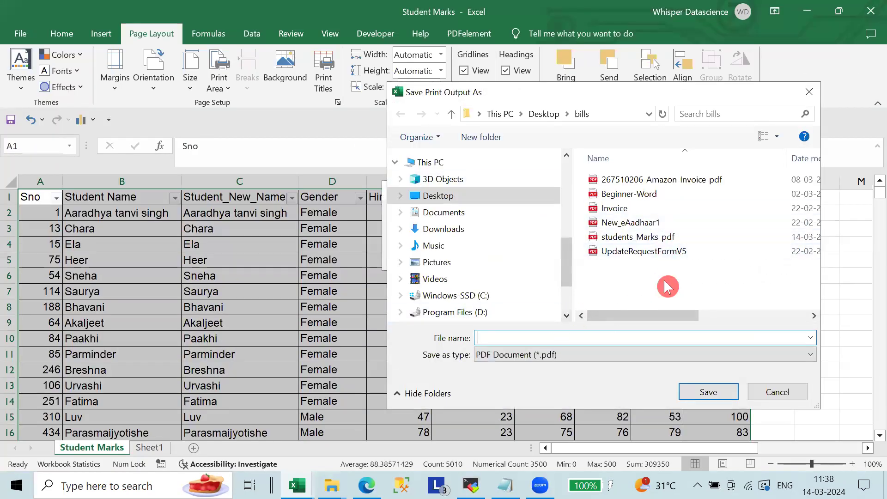
{"action": "left_click", "coordinate": [632, 238]}
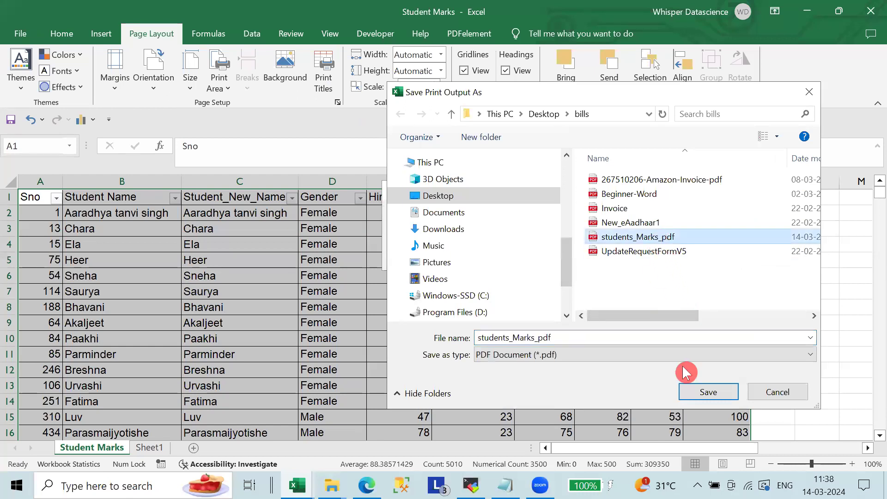
{"action": "left_click", "coordinate": [705, 391]}
{"action": "left_click", "coordinate": [484, 238]}
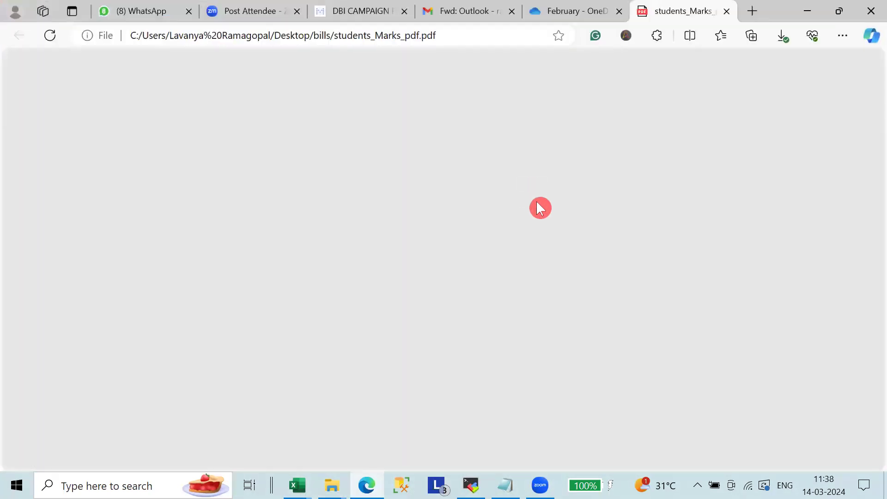
Scroll through all 8 pages of students_Marks_pdf in Edge, then return to page 1.
{"action": "scroll", "coordinate": [632, 205], "scroll_direction": "down", "scroll_amount": 5}
{"action": "scroll", "coordinate": [631, 205], "scroll_direction": "down", "scroll_amount": 10}
{"action": "scroll", "coordinate": [634, 209], "scroll_direction": "down", "scroll_amount": 10}
{"action": "scroll", "coordinate": [634, 211], "scroll_direction": "down", "scroll_amount": 5}
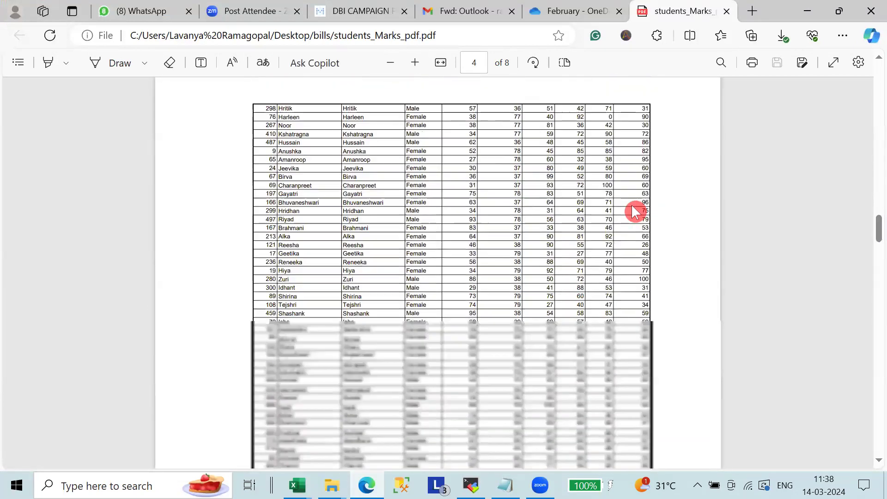
{"action": "scroll", "coordinate": [633, 211], "scroll_direction": "down", "scroll_amount": 5}
{"action": "scroll", "coordinate": [634, 211], "scroll_direction": "down", "scroll_amount": 3}
{"action": "scroll", "coordinate": [633, 212], "scroll_direction": "down", "scroll_amount": 5}
{"action": "scroll", "coordinate": [633, 209], "scroll_direction": "down", "scroll_amount": 5}
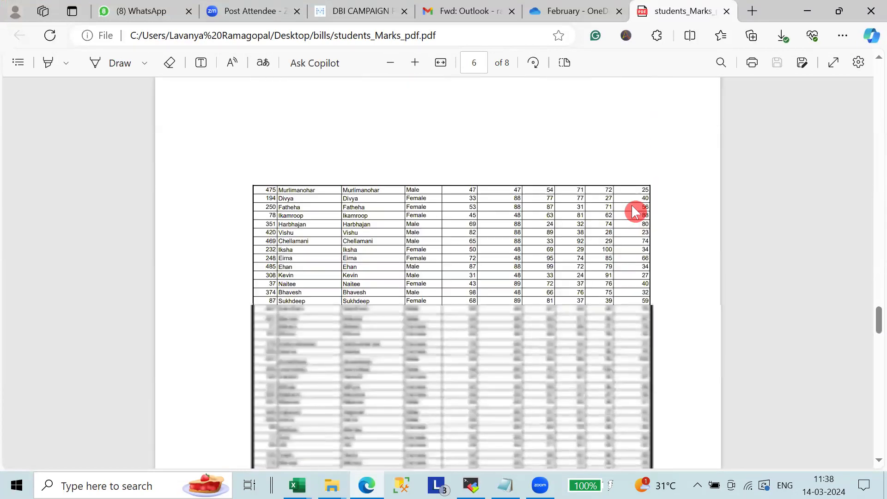
{"action": "scroll", "coordinate": [632, 209], "scroll_direction": "down", "scroll_amount": 5}
{"action": "scroll", "coordinate": [633, 209], "scroll_direction": "down", "scroll_amount": 5}
{"action": "scroll", "coordinate": [633, 209], "scroll_direction": "down", "scroll_amount": 3}
{"action": "scroll", "coordinate": [634, 212], "scroll_direction": "up", "scroll_amount": 5}
{"action": "scroll", "coordinate": [634, 211], "scroll_direction": "up", "scroll_amount": 5}
{"action": "scroll", "coordinate": [634, 212], "scroll_direction": "up", "scroll_amount": 5}
{"action": "scroll", "coordinate": [634, 211], "scroll_direction": "up", "scroll_amount": 3}
{"action": "scroll", "coordinate": [634, 211], "scroll_direction": "up", "scroll_amount": 5}
{"action": "scroll", "coordinate": [634, 211], "scroll_direction": "up", "scroll_amount": 5}
{"action": "scroll", "coordinate": [634, 212], "scroll_direction": "up", "scroll_amount": 5}
{"action": "scroll", "coordinate": [634, 212], "scroll_direction": "up", "scroll_amount": 5}
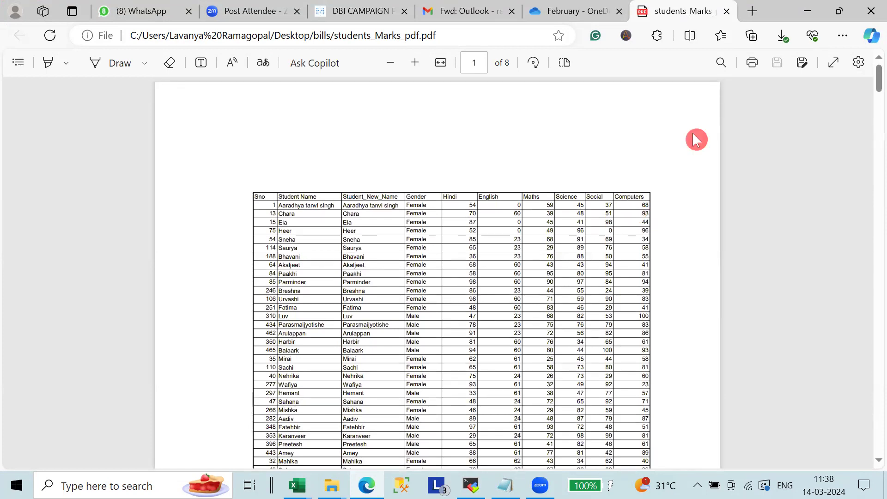
Close the PDF, minimize Edge, and bring the Student Marks workbook back up in Excel.
{"action": "left_click", "coordinate": [727, 11]}
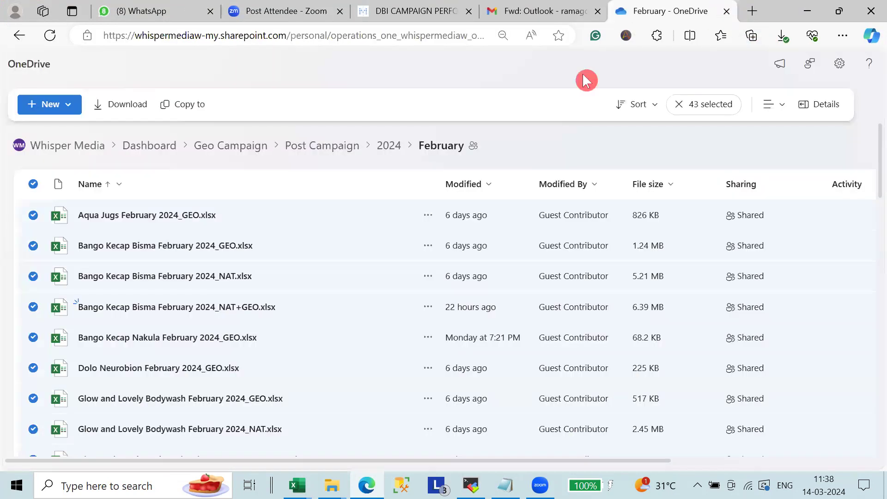
{"action": "left_click", "coordinate": [802, 17]}
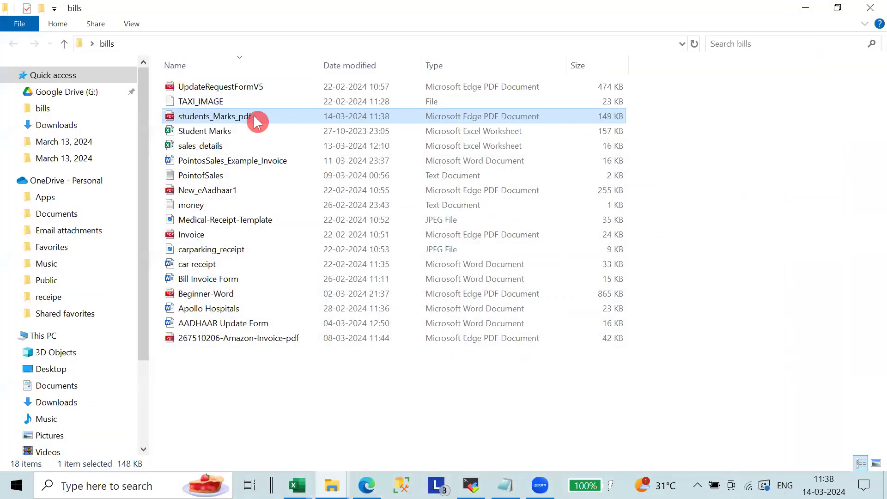
{"action": "mouse_move", "coordinate": [215, 116]}
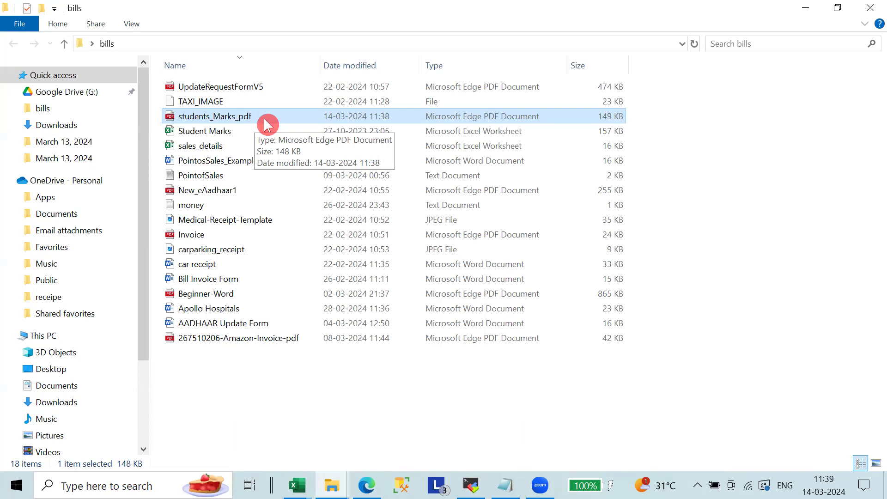
{"action": "left_click", "coordinate": [297, 485]}
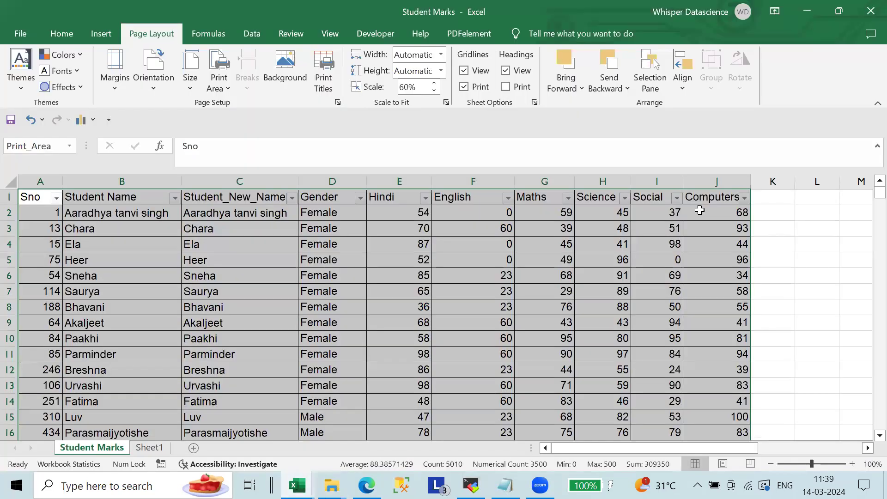
{"action": "left_click", "coordinate": [699, 211]}
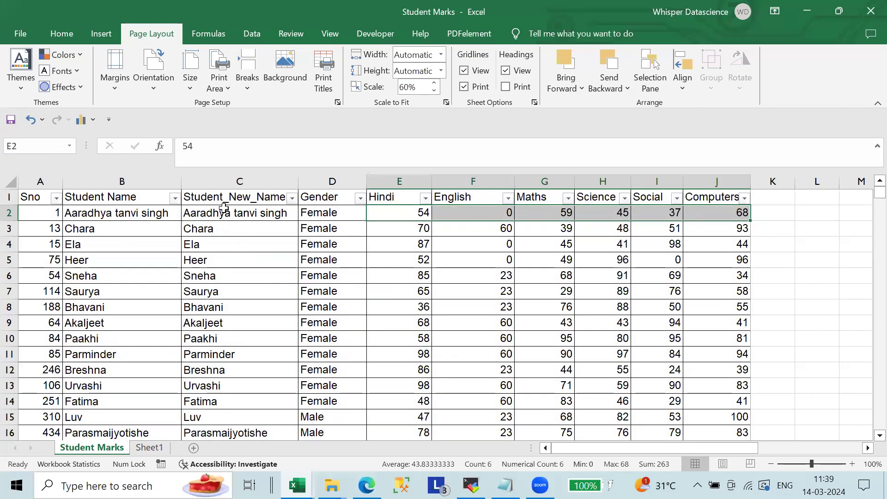
Inspect row 2's cells and the E2:J2 and E2:J9 mark ranges, then show the Insert tab.
{"action": "left_click", "coordinate": [224, 210]}
{"action": "left_click", "coordinate": [306, 215]}
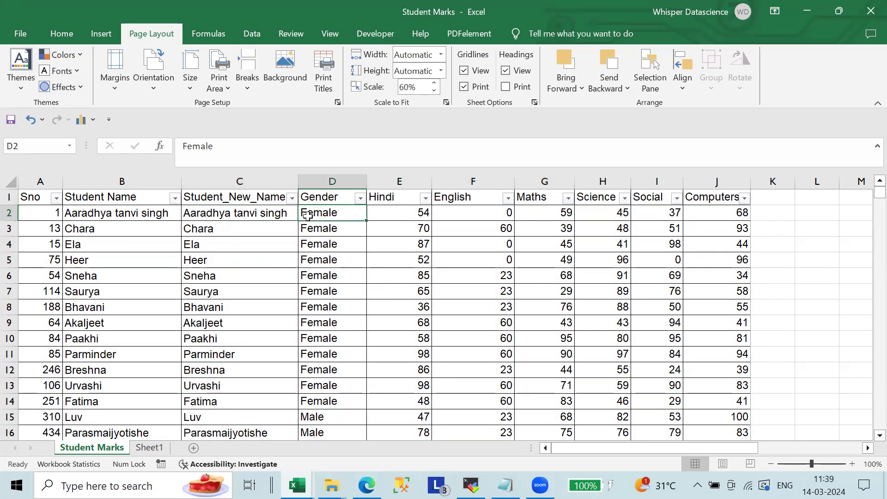
{"action": "mouse_move", "coordinate": [402, 212]}
{"action": "left_mouse_down"}
{"action": "mouse_move", "coordinate": [728, 218]}
{"action": "mouse_move", "coordinate": [742, 303]}
{"action": "left_mouse_up"}
{"action": "left_click", "coordinate": [499, 304]}
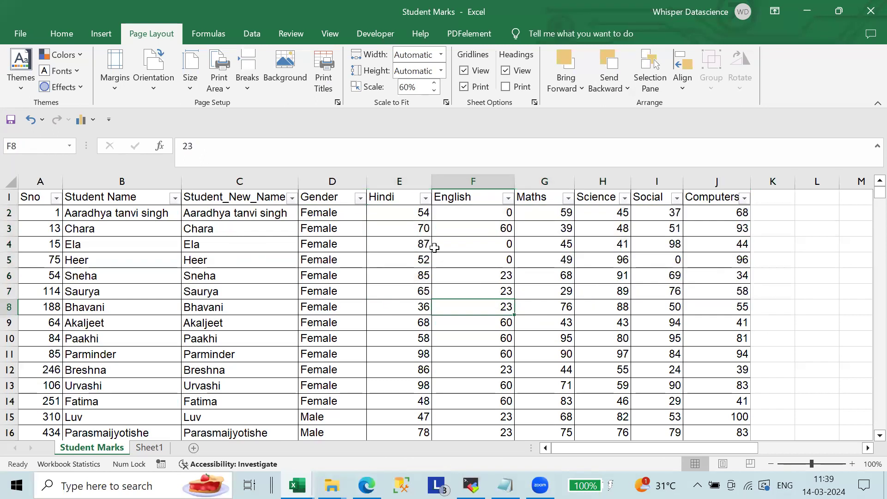
{"action": "left_click_drag", "start_coordinate": [380, 212], "coordinate": [700, 319]}
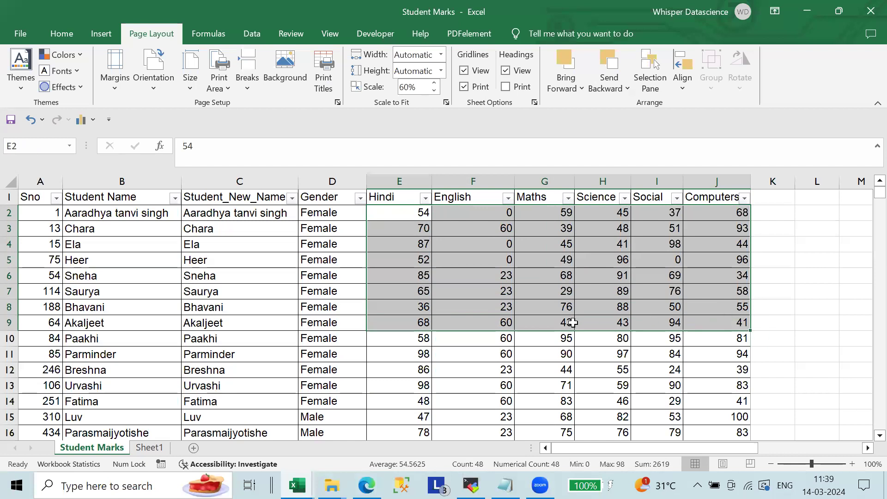
{"action": "left_click", "coordinate": [572, 322]}
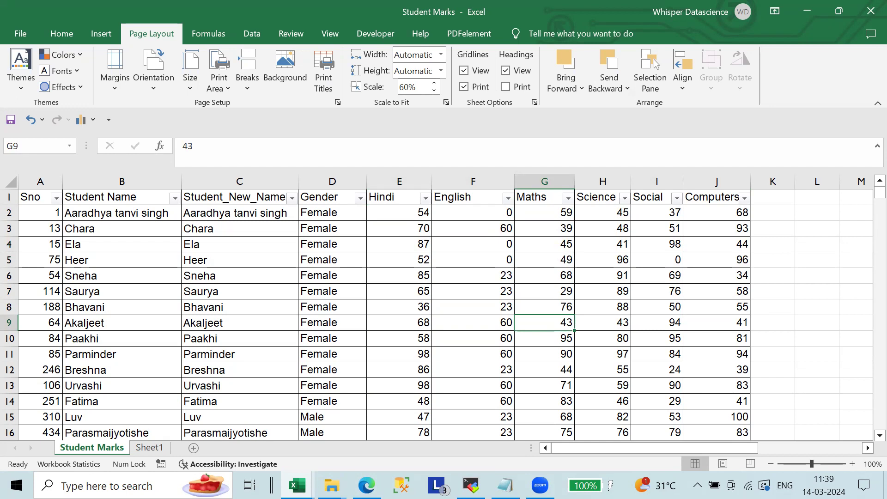
{"action": "left_click", "coordinate": [100, 33]}
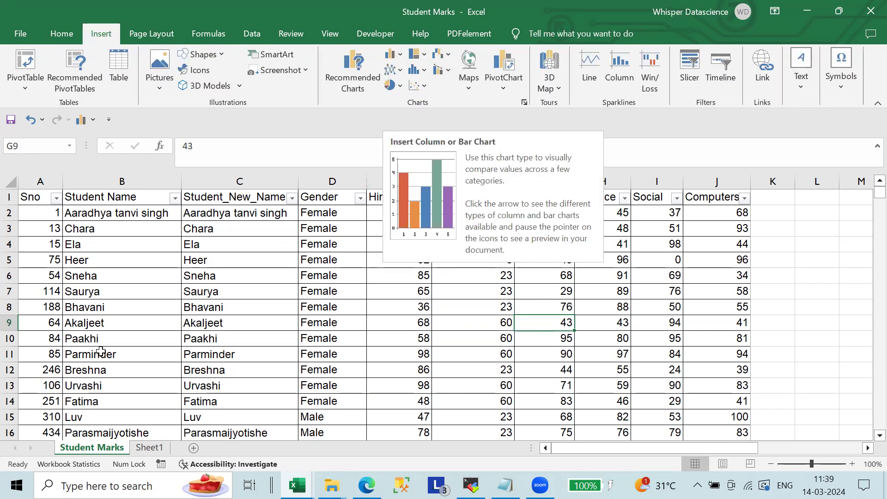
Insert a clustered column chart of row 2's data, then select the headings and marks E1:J2.
{"action": "mouse_move", "coordinate": [51, 213]}
{"action": "left_mouse_down"}
{"action": "mouse_move", "coordinate": [254, 226]}
{"action": "mouse_move", "coordinate": [735, 212]}
{"action": "left_mouse_up"}
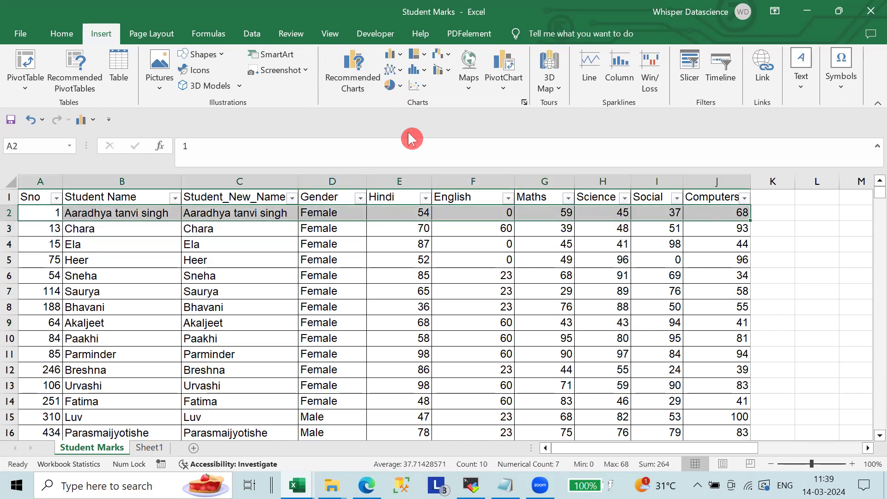
{"action": "left_click", "coordinate": [391, 54]}
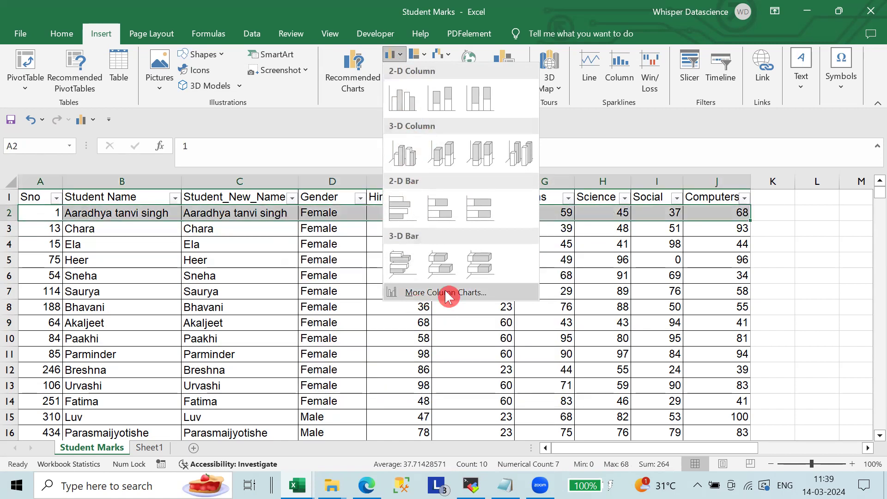
{"action": "left_click", "coordinate": [404, 92]}
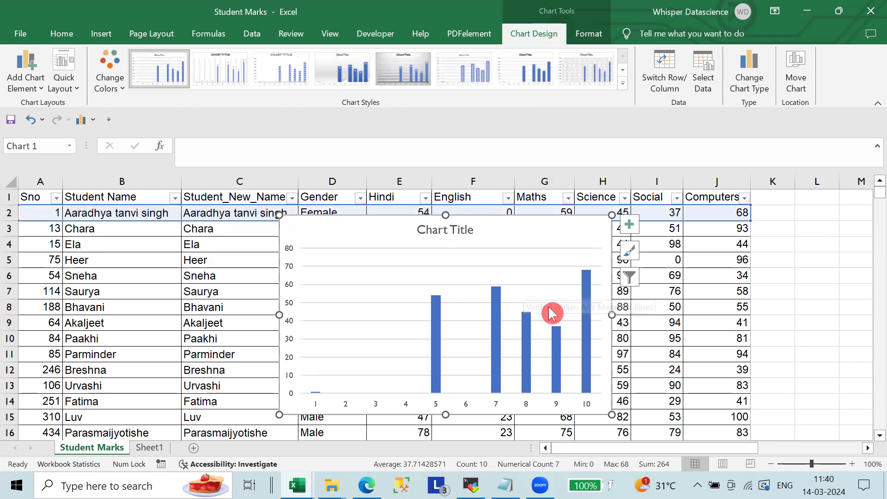
{"action": "left_click", "coordinate": [396, 197]}
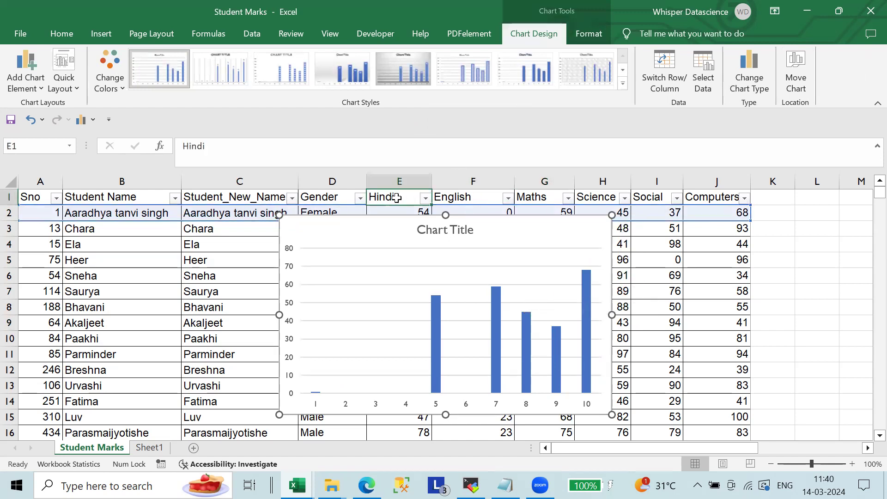
{"action": "left_click_drag", "start_coordinate": [396, 197], "coordinate": [727, 210]}
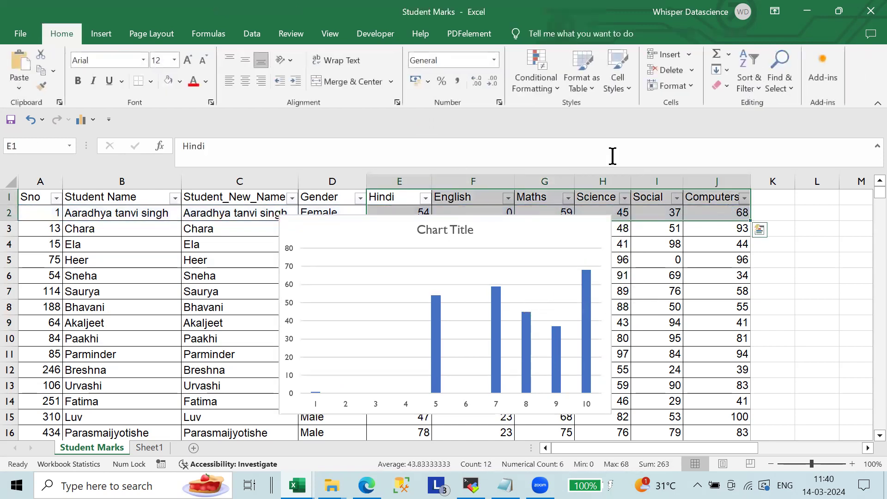
Insert a second clustered column chart from E1:J2, labelled Hindi to Computers.
{"action": "left_click", "coordinate": [249, 35]}
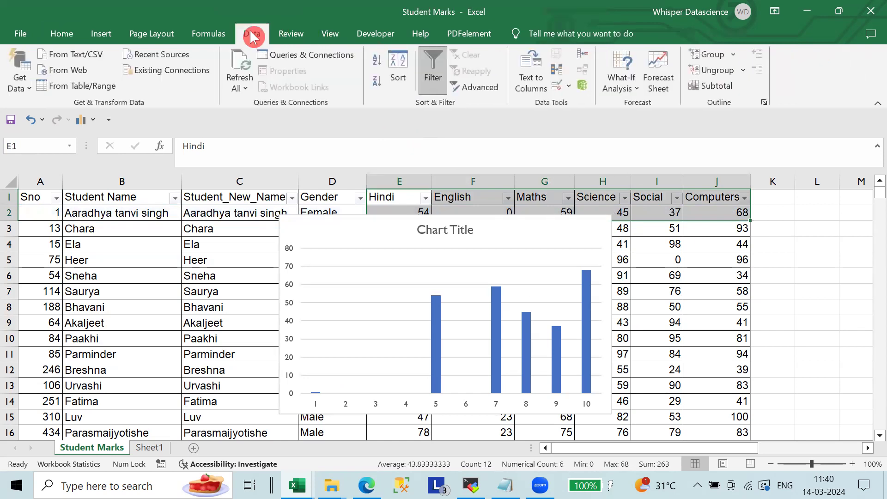
{"action": "left_click", "coordinate": [102, 34]}
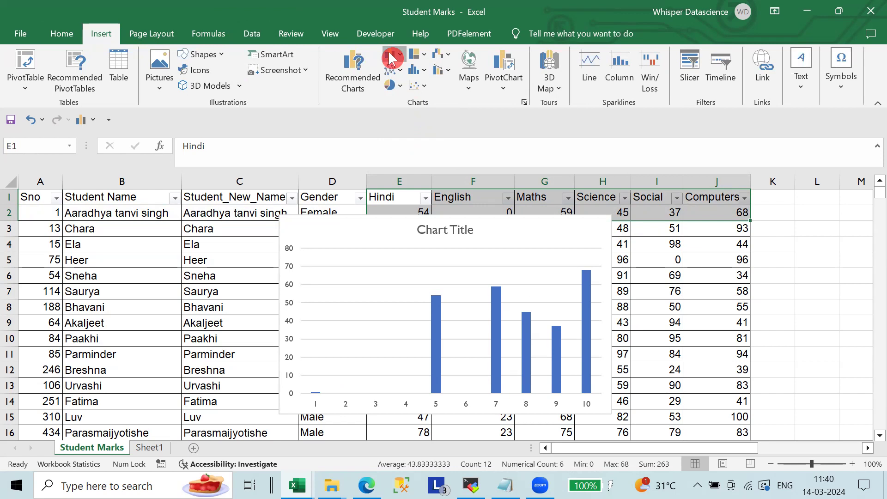
{"action": "left_click", "coordinate": [392, 57]}
{"action": "left_click", "coordinate": [414, 98]}
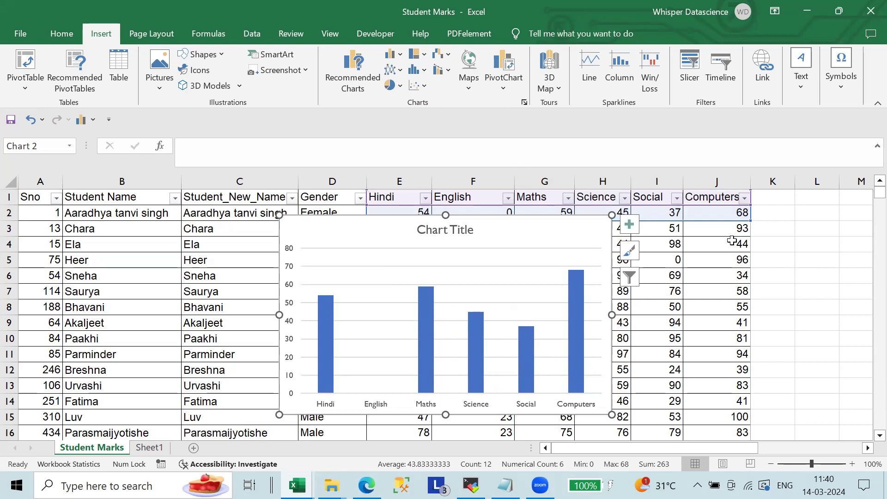
{"action": "left_click", "coordinate": [836, 228]}
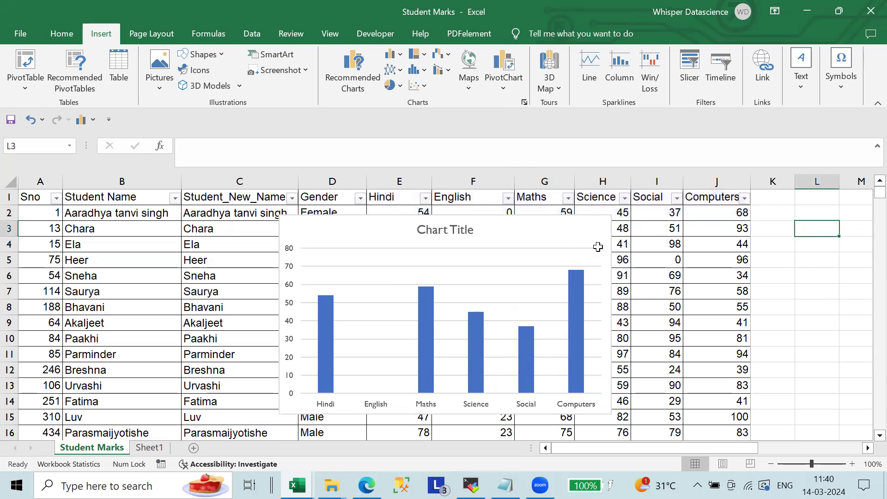
Delete both column charts, the subject-labelled one and the numbered one, from the sheet.
{"action": "left_click", "coordinate": [526, 270]}
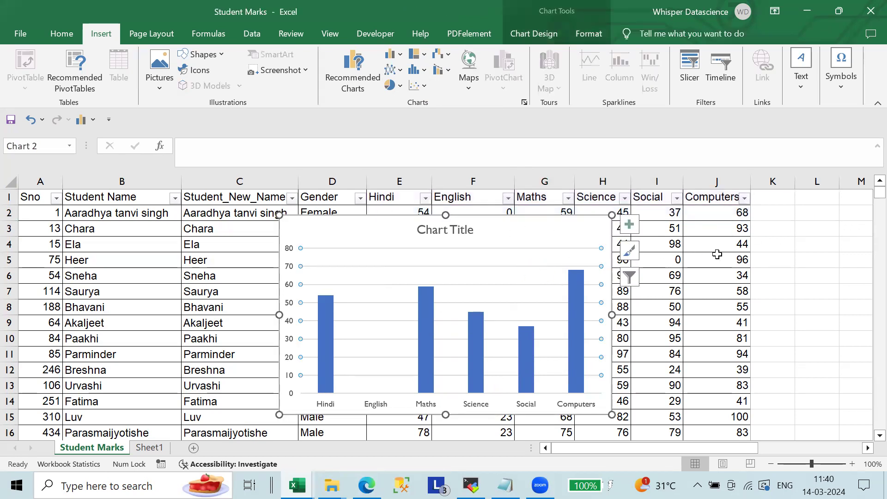
{"action": "left_click", "coordinate": [810, 246]}
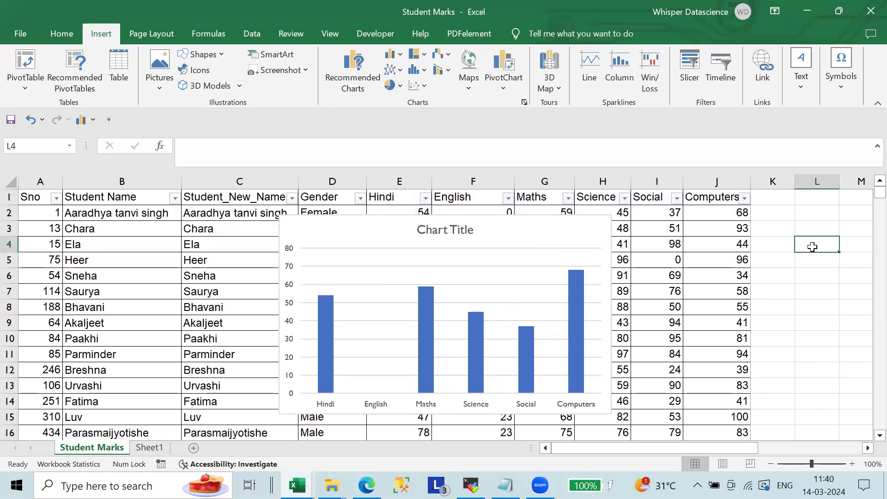
{"action": "left_click", "coordinate": [399, 312]}
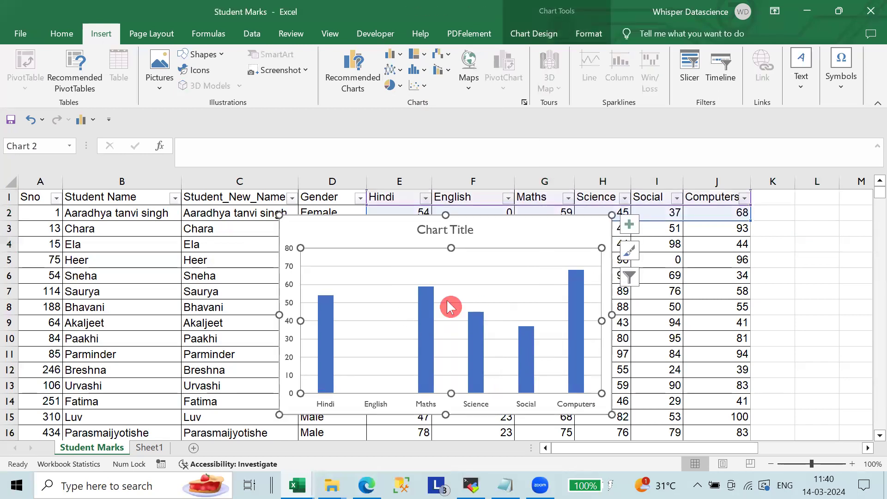
{"action": "left_click", "coordinate": [572, 236]}
{"action": "key", "text": "Delete"}
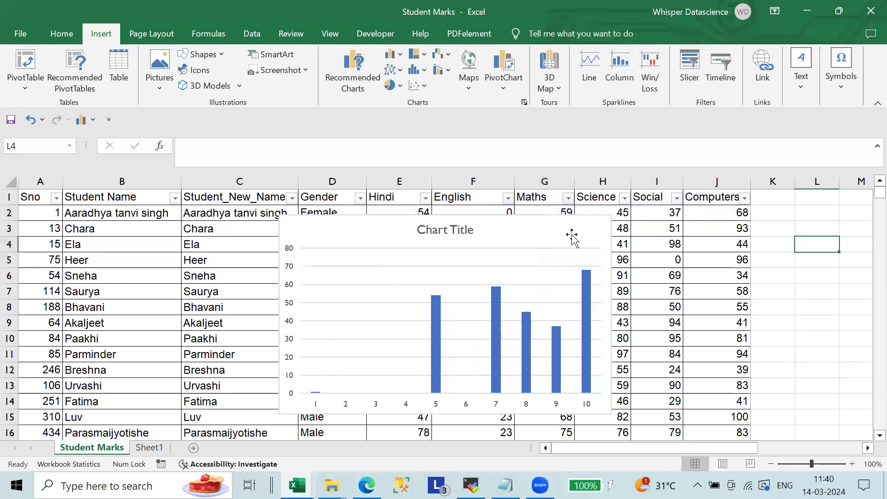
{"action": "left_click", "coordinate": [572, 236]}
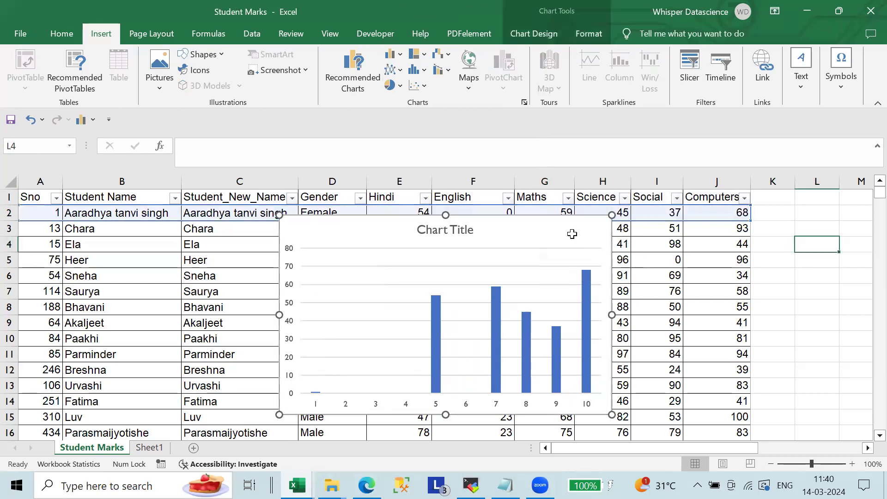
{"action": "key", "text": "Delete"}
{"action": "left_click", "coordinate": [790, 254]}
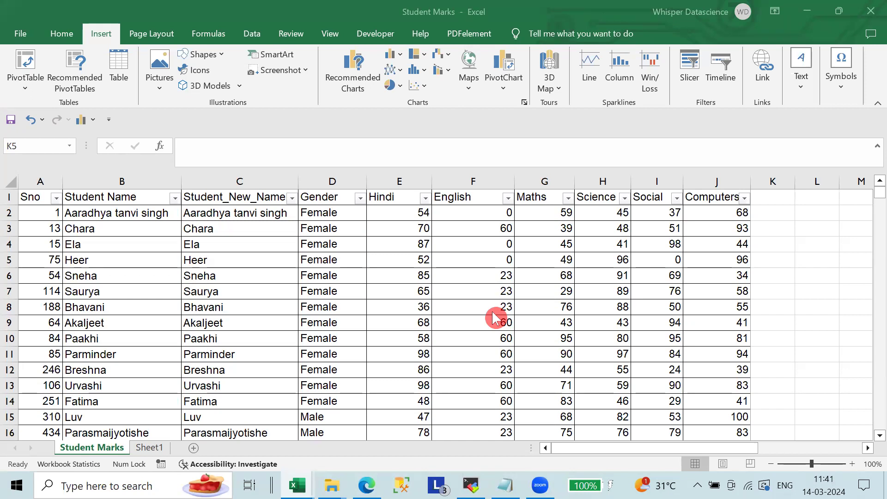
{"action": "left_click", "coordinate": [622, 267]}
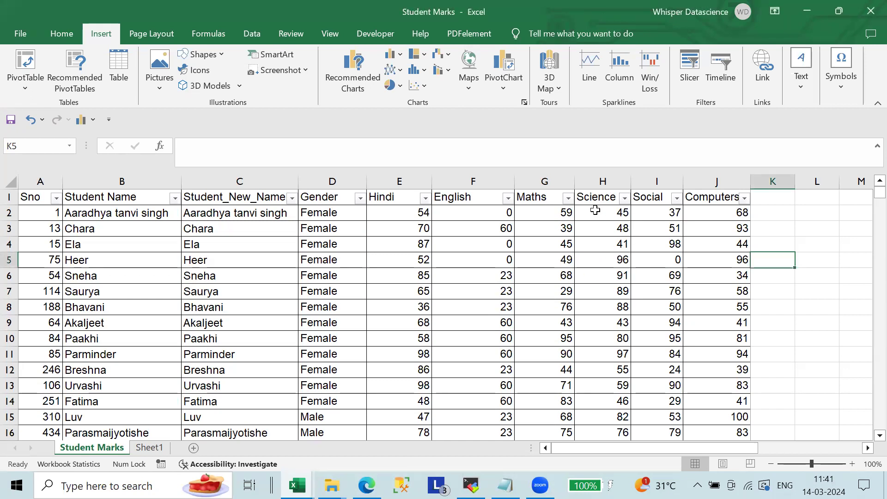
{"action": "scroll", "coordinate": [483, 291], "scroll_direction": "down", "scroll_amount": 11}
{"action": "scroll", "coordinate": [483, 291], "scroll_direction": "down", "scroll_amount": 9}
{"action": "scroll", "coordinate": [483, 291], "scroll_direction": "down", "scroll_amount": 20}
{"action": "scroll", "coordinate": [483, 291], "scroll_direction": "down", "scroll_amount": 2}
{"action": "scroll", "coordinate": [484, 291], "scroll_direction": "up", "scroll_amount": 2}
{"action": "scroll", "coordinate": [483, 291], "scroll_direction": "up", "scroll_amount": 20}
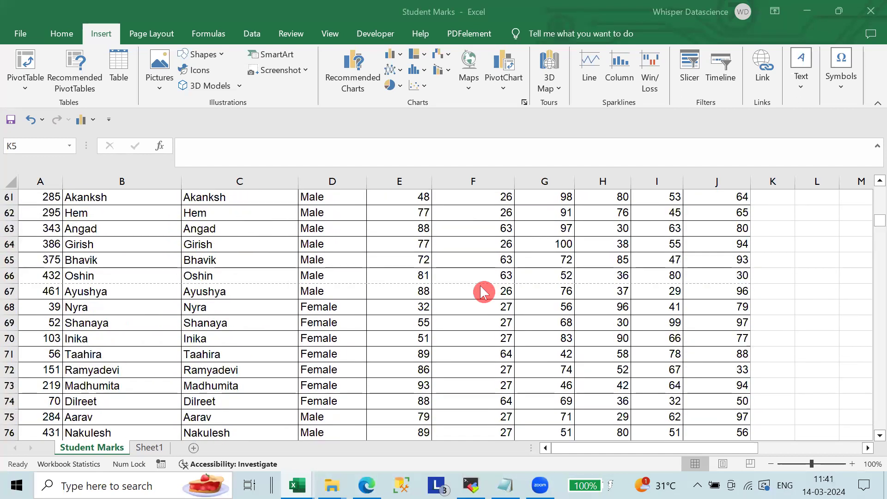
{"action": "scroll", "coordinate": [483, 291], "scroll_direction": "up", "scroll_amount": 20}
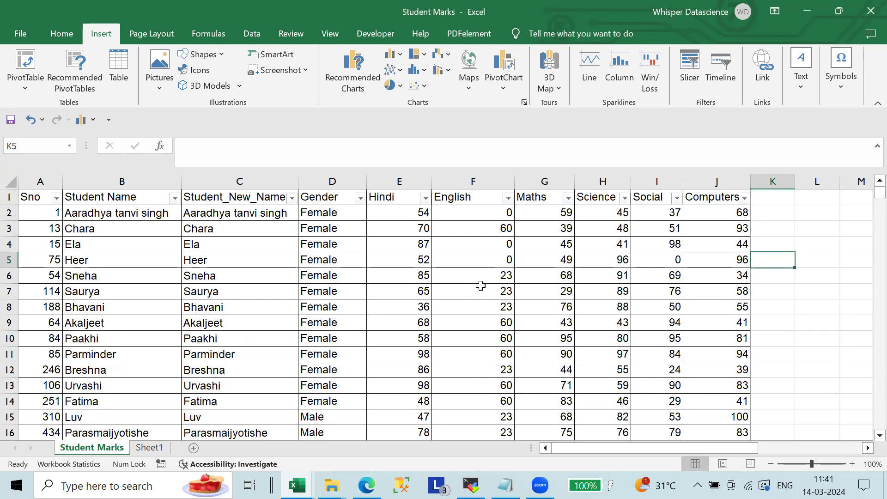